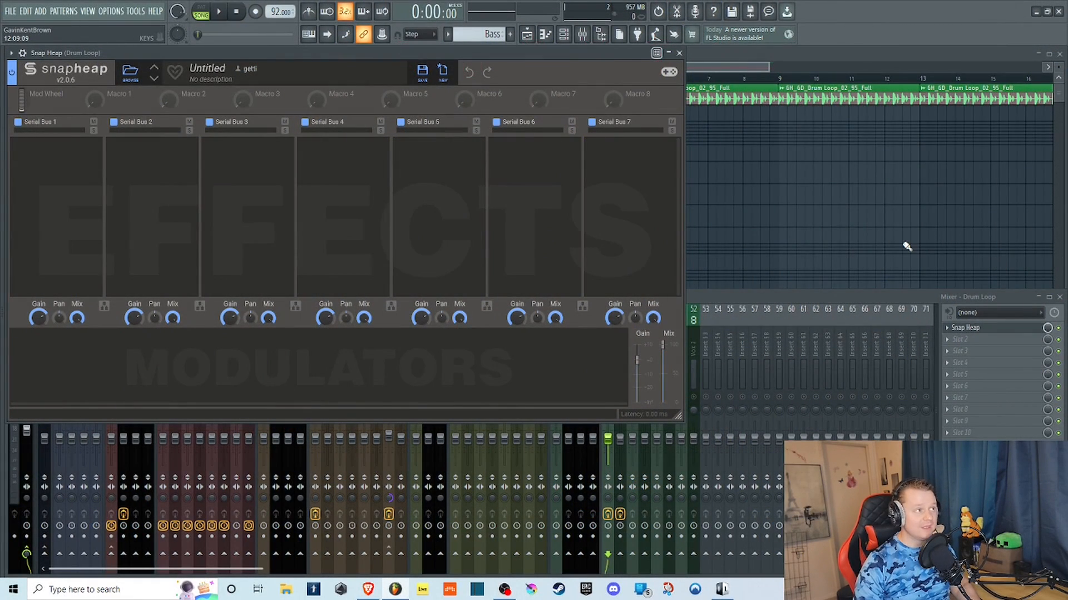
drag(902, 217, 412, 140)
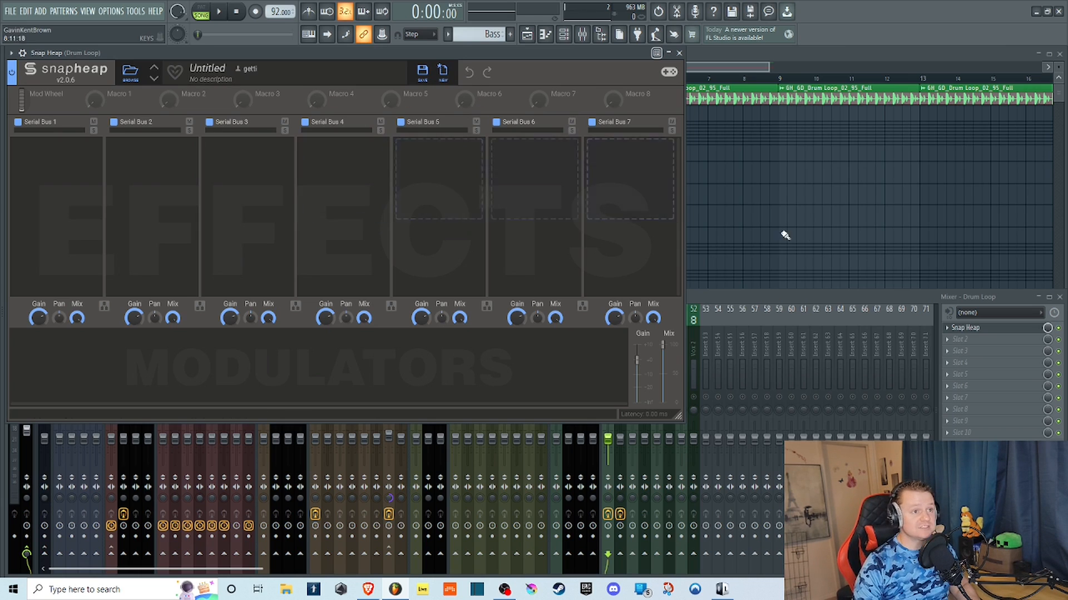
click(702, 298)
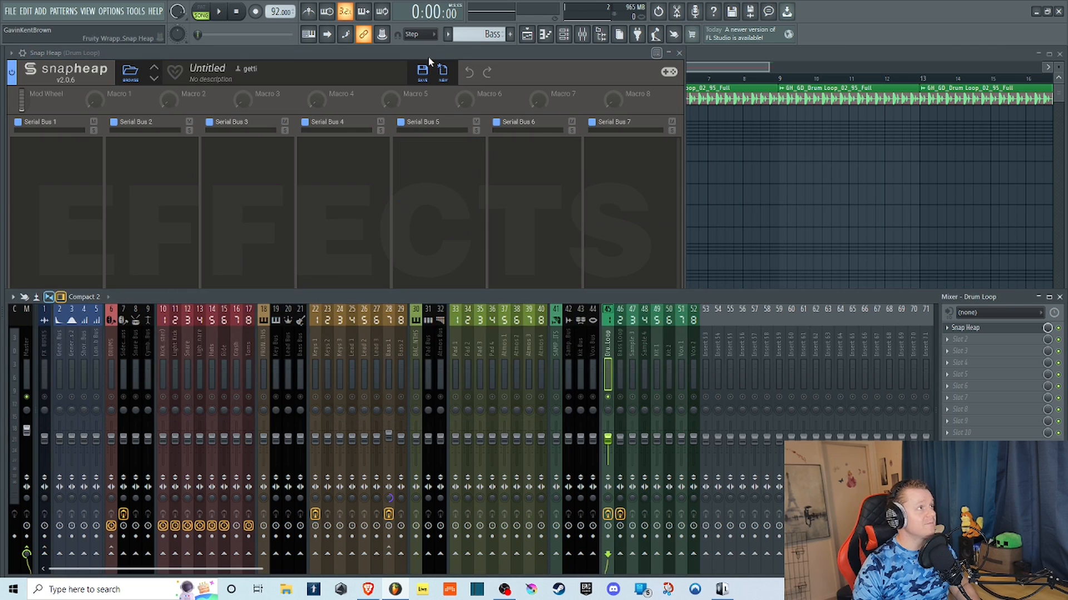
click(412, 53)
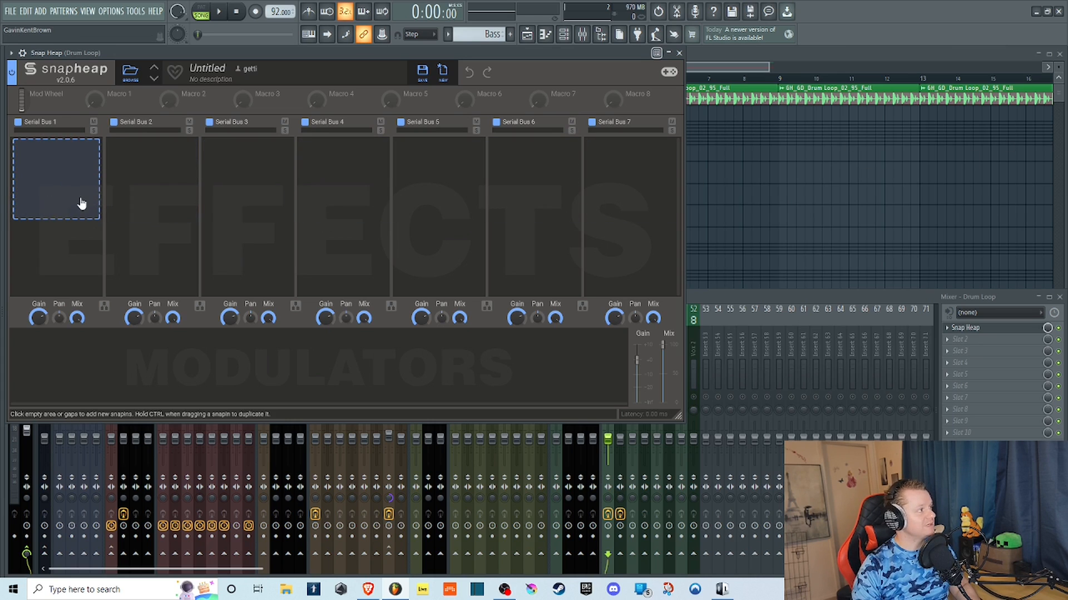
Add a 3-Band EQ to Serial Bus 1 and restart playback of the drum loop from the beginning.
click(78, 177)
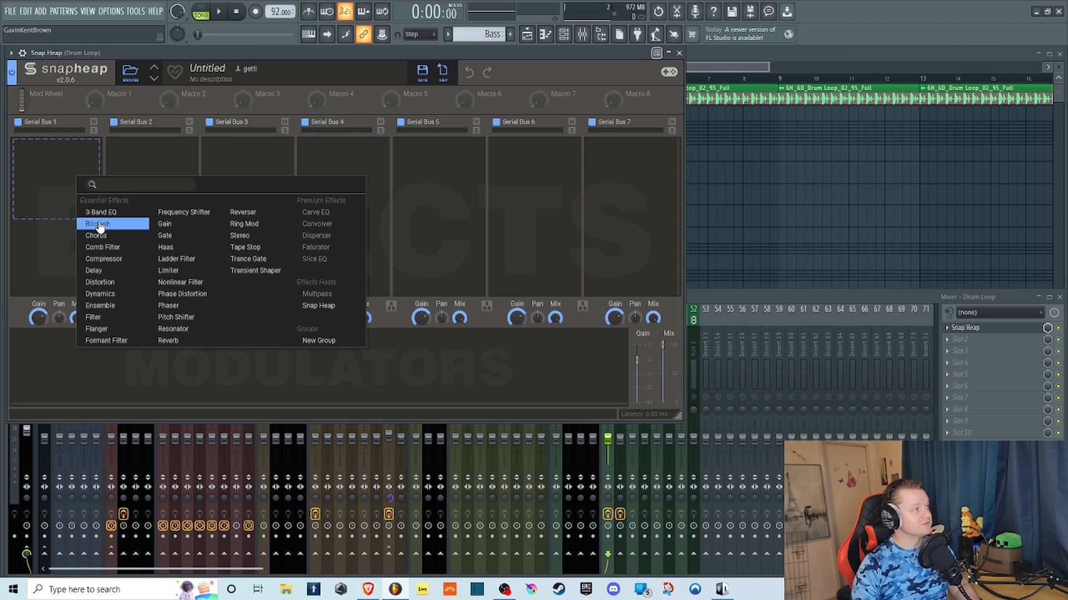
click(125, 220)
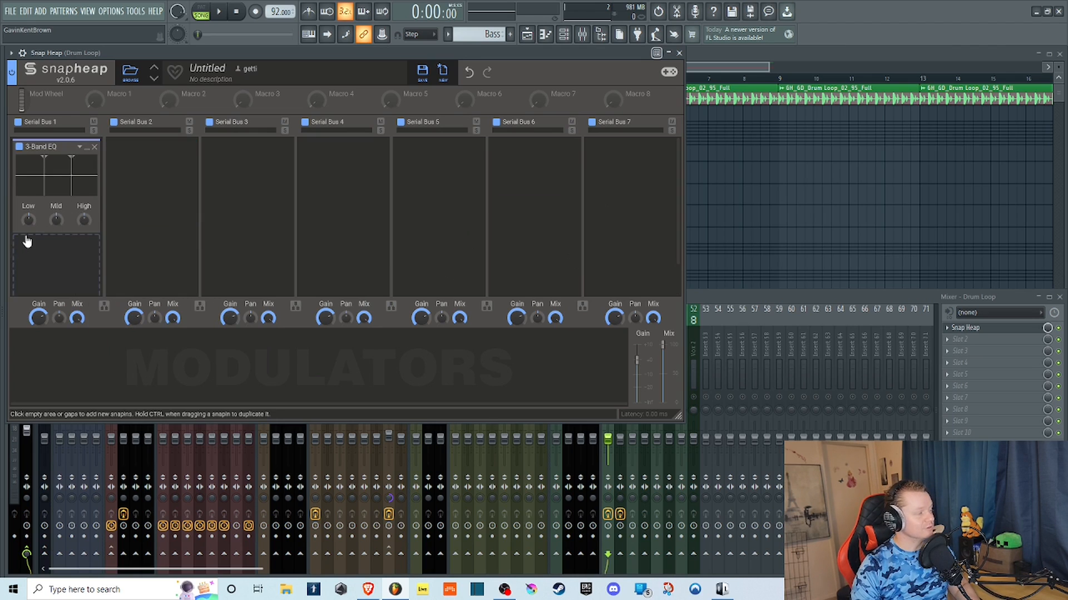
click(226, 12)
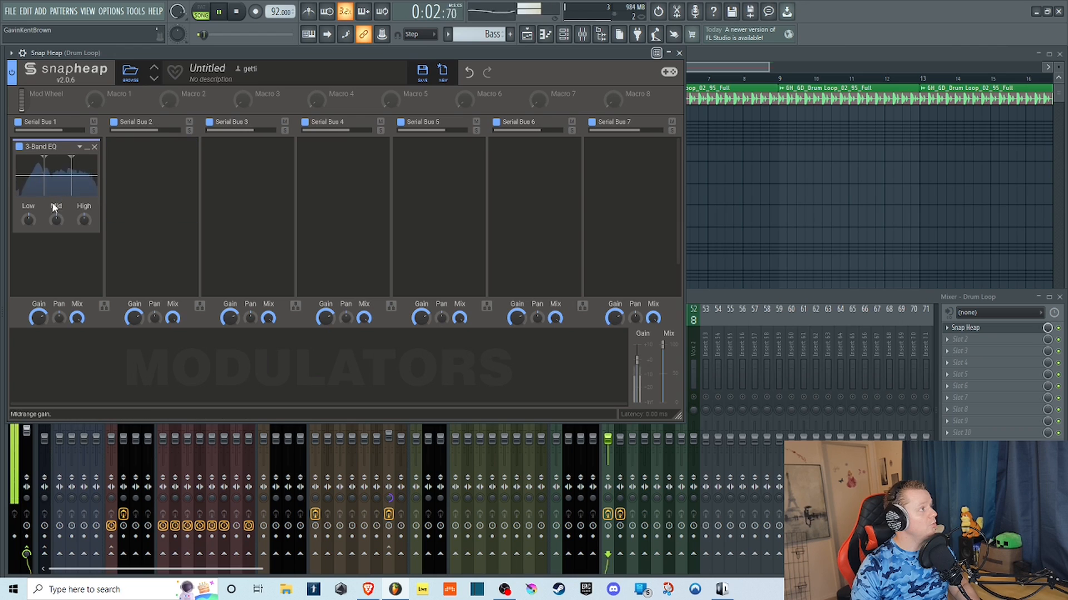
click(235, 12)
click(219, 12)
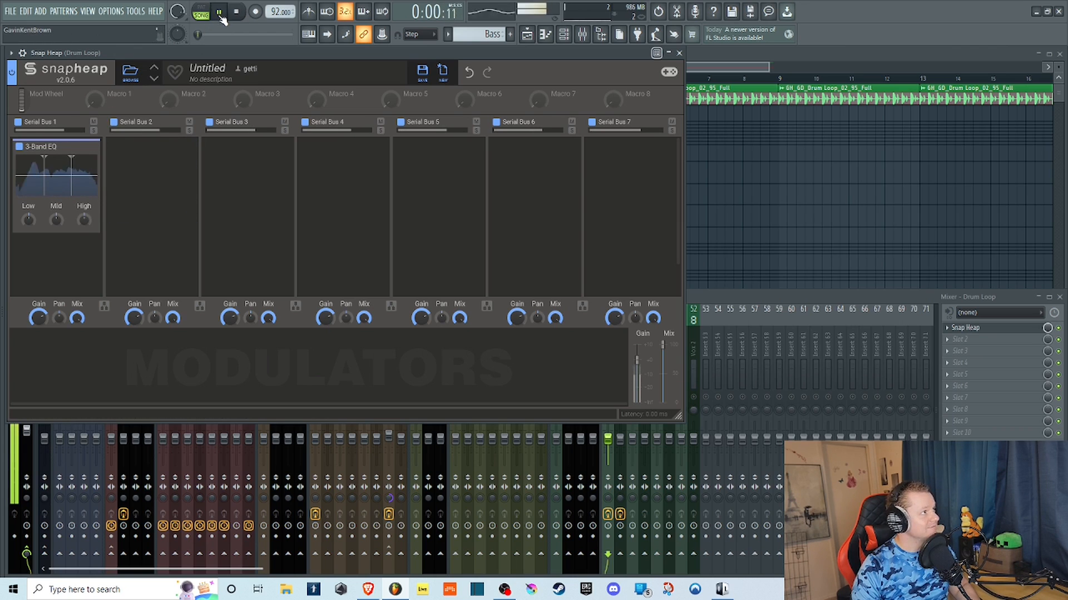
Boost the lows, cut the mids and shift the 3-Band EQ's split frequencies during playback, ending by stopping the loop.
drag(28, 218, 28, 180)
drag(84, 221, 84, 244)
drag(28, 220, 29, 236)
mouse_move(46, 163)
mouse_down()
mouse_move(20, 162)
mouse_move(93, 160)
mouse_move(43, 160)
mouse_move(57, 160)
mouse_up()
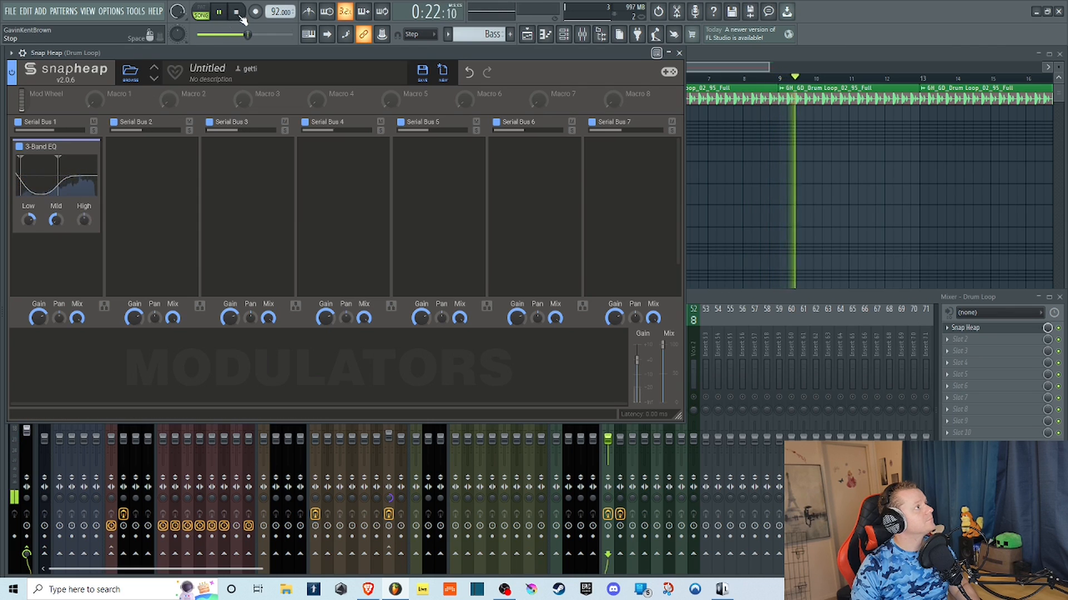
key(space)
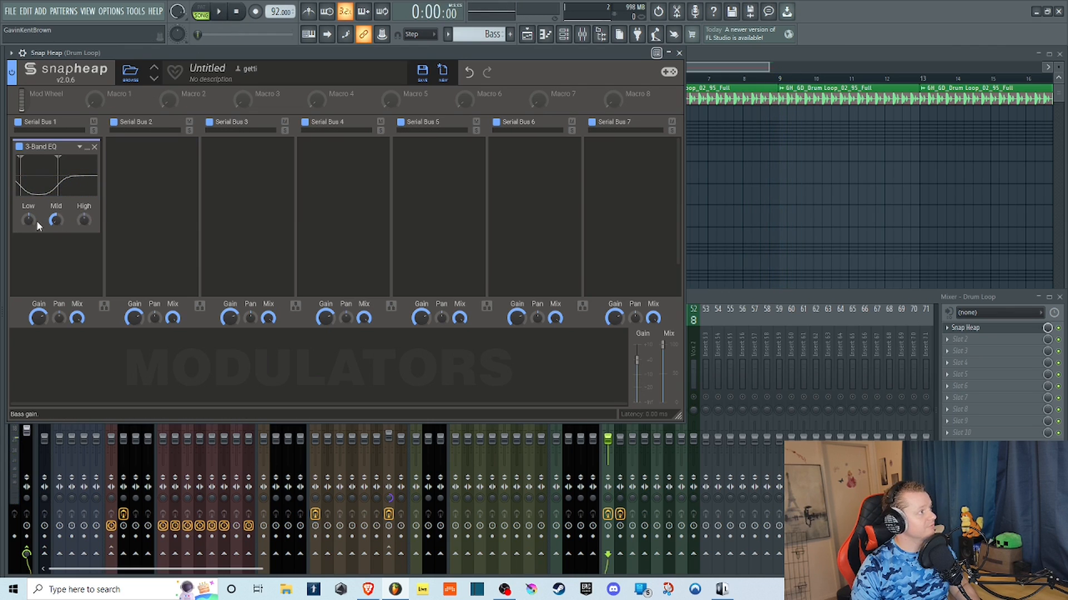
Flatten the 3-Band EQ, reposition both split frequencies, and try the mid band at about -12 dB and with a boost.
drag(56, 221, 55, 208)
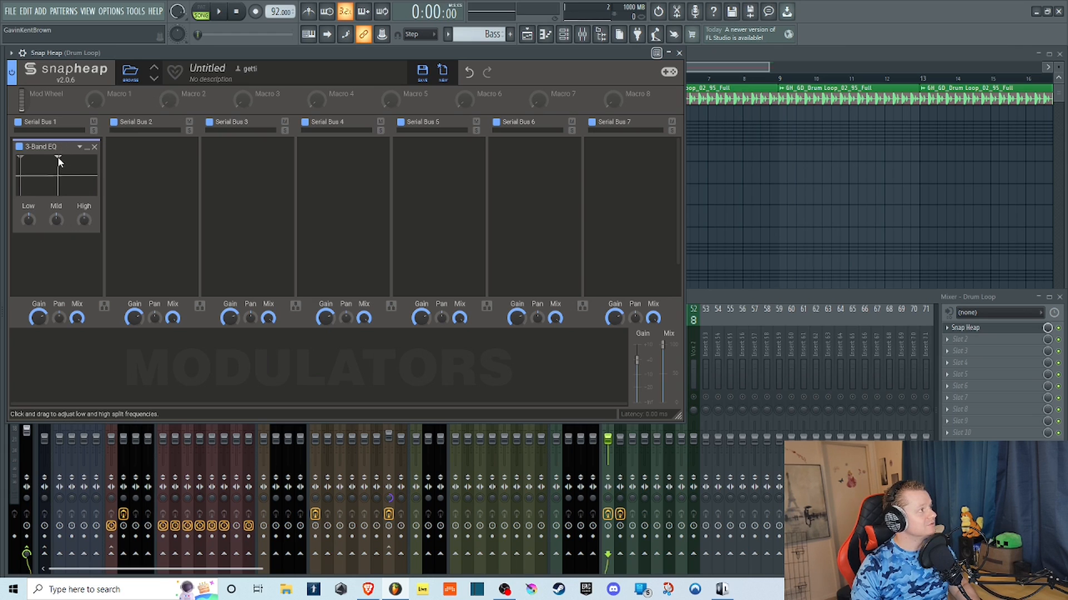
mouse_move(58, 157)
mouse_down()
mouse_move(98, 154)
mouse_move(78, 158)
mouse_up()
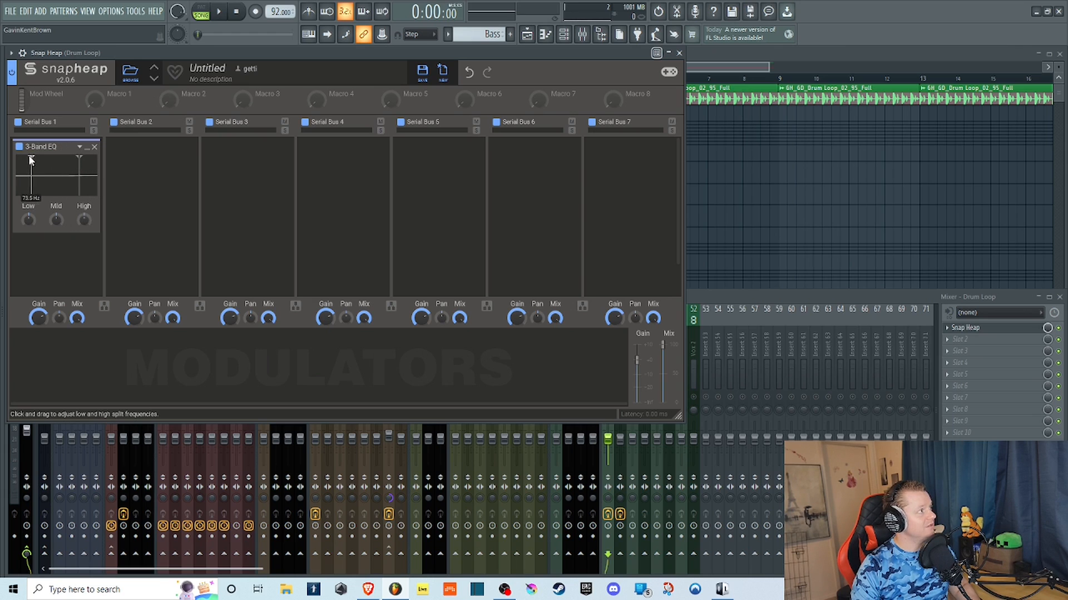
drag(56, 215, 55, 202)
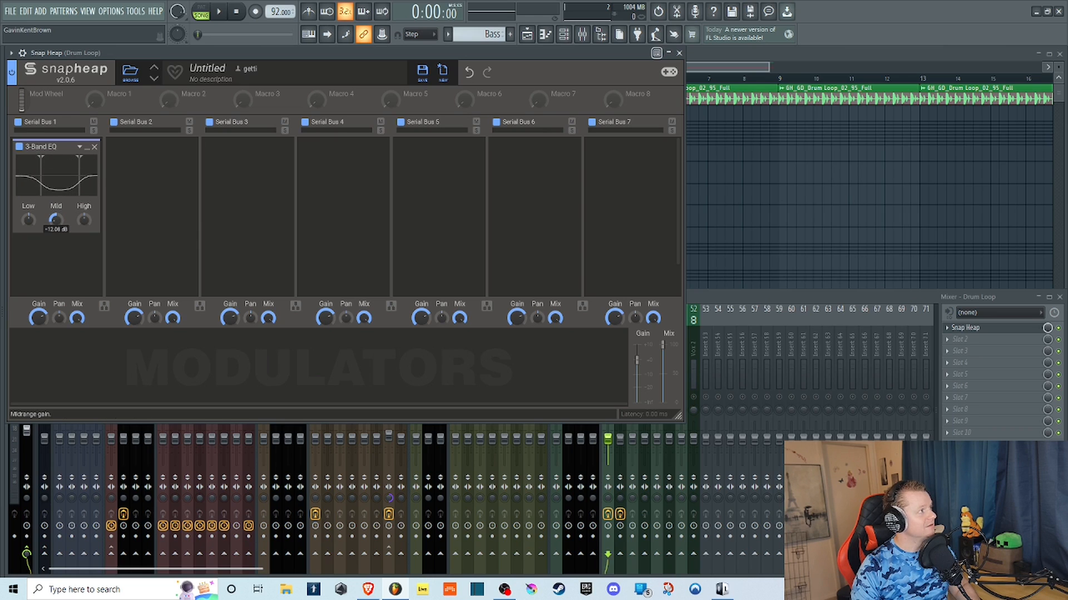
drag(55, 205, 51, 212)
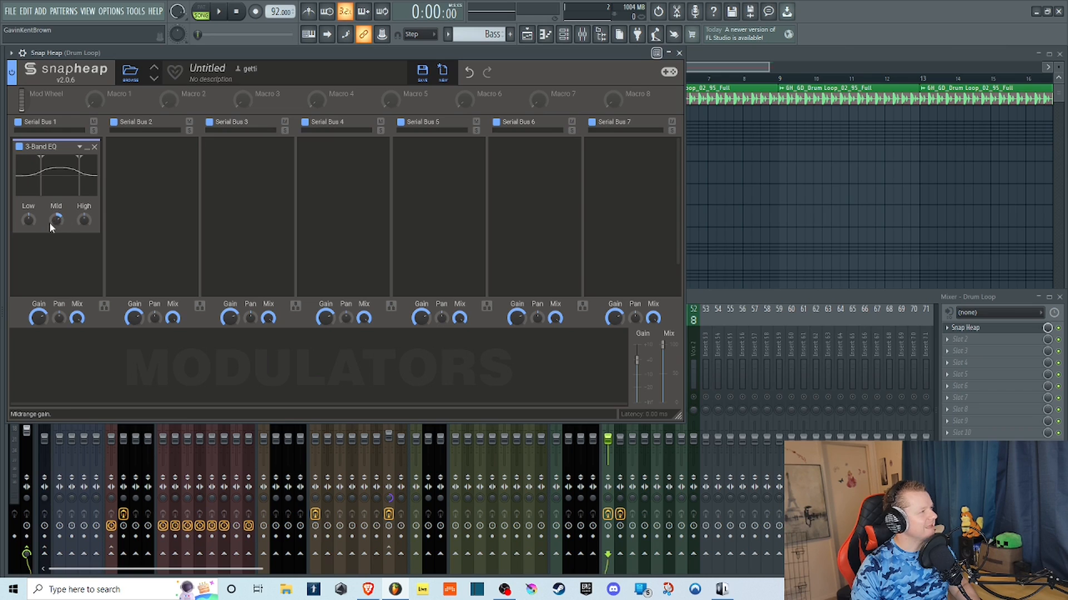
scroll(59, 215, down, 1)
scroll(59, 216, up, 1)
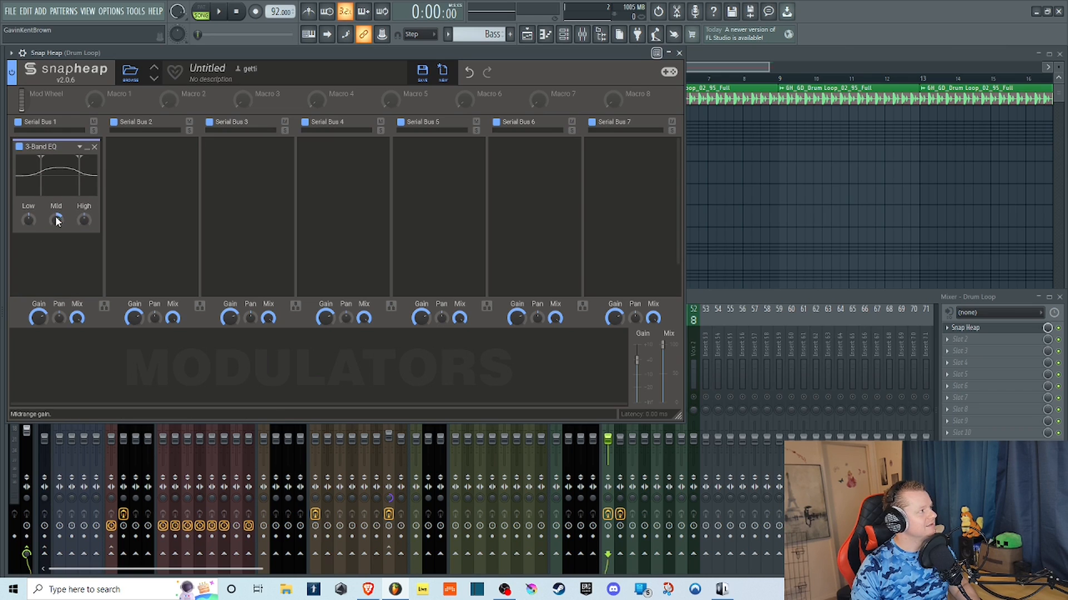
scroll(50, 261, down, 1)
scroll(51, 255, up, 1)
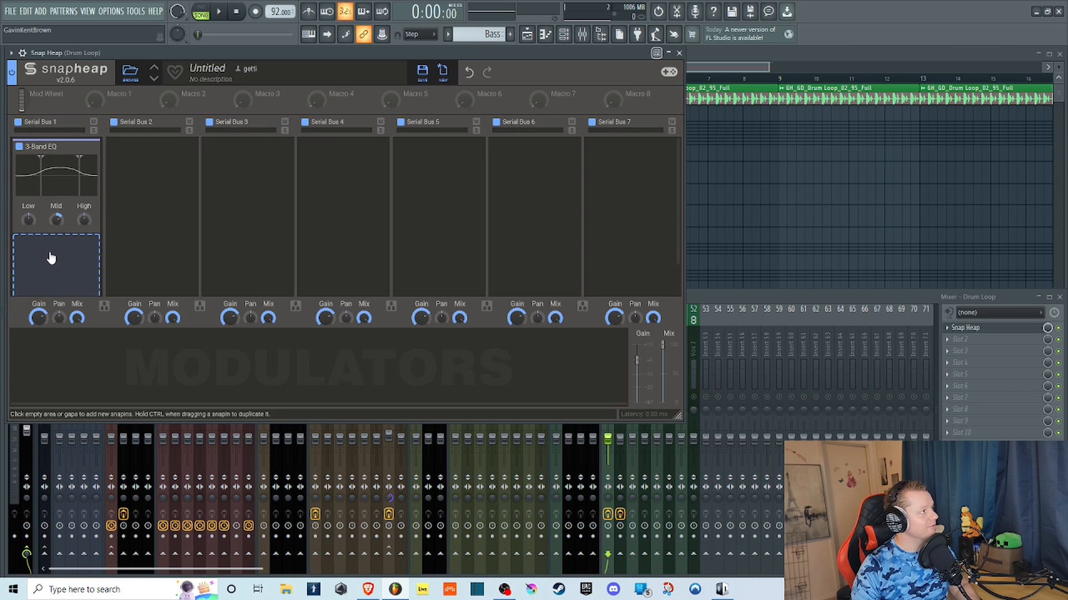
scroll(51, 218, down, 1)
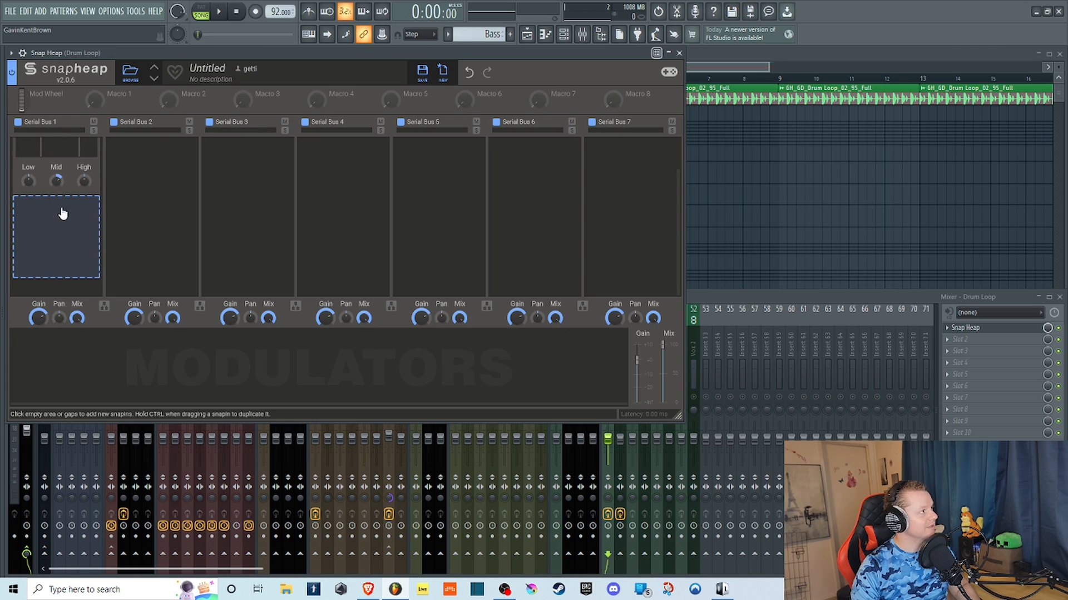
scroll(58, 223, up, 1)
Return the mid band to flat and move the 3-Band EQ's split frequencies to opposite ends of the spectrum.
drag(64, 219, 64, 239)
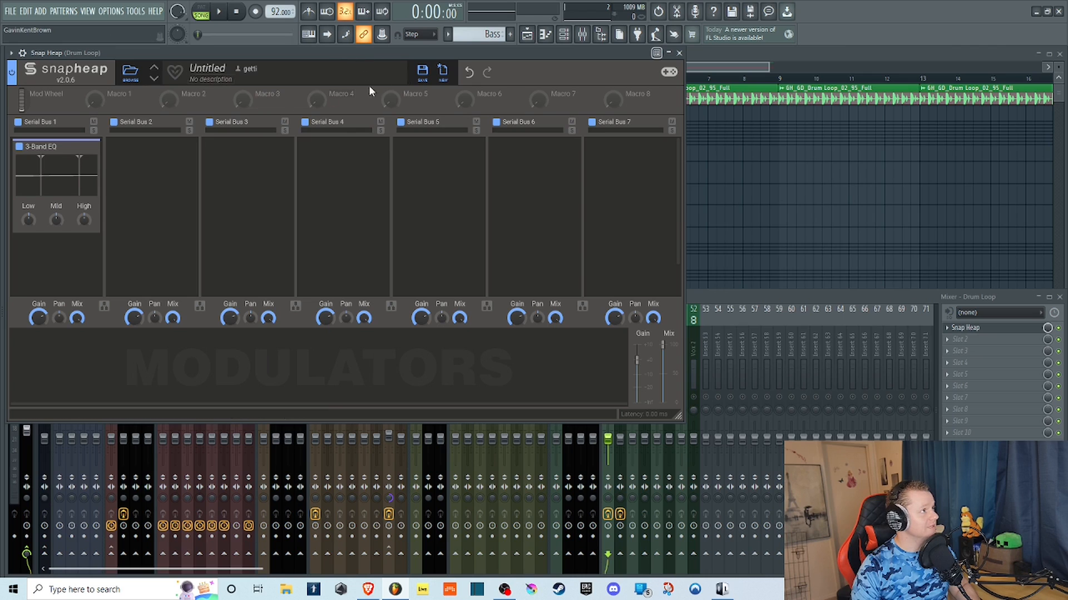
drag(40, 160, 2, 147)
mouse_move(78, 157)
mouse_down()
mouse_move(115, 160)
mouse_move(69, 159)
mouse_up()
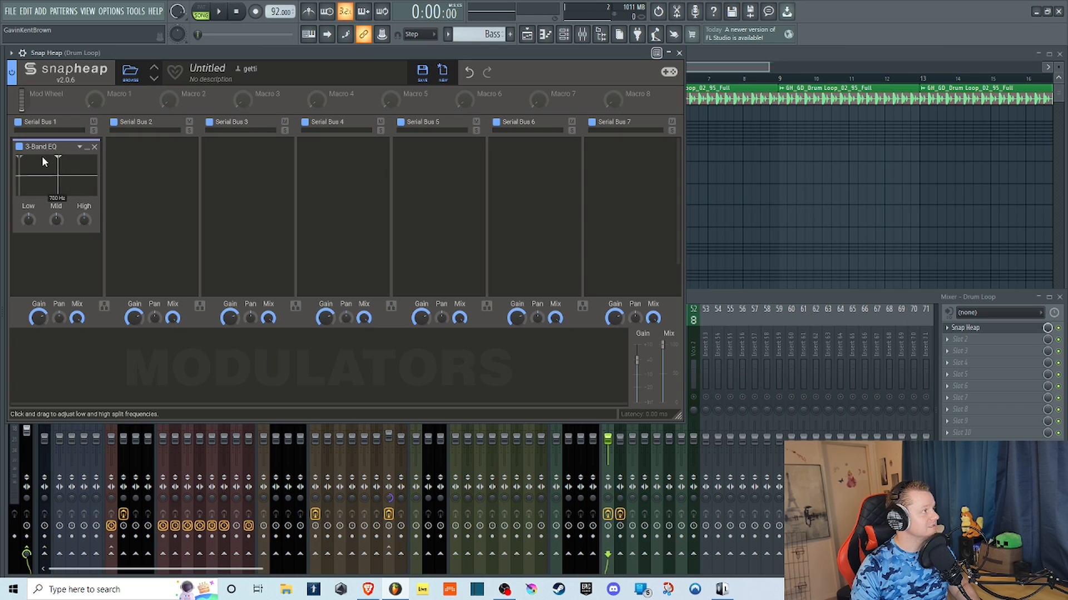
Play the loop while bringing the upper split to mid-spectrum and boosting the high band, and stop playback.
click(222, 11)
drag(99, 164, 58, 161)
drag(83, 220, 84, 200)
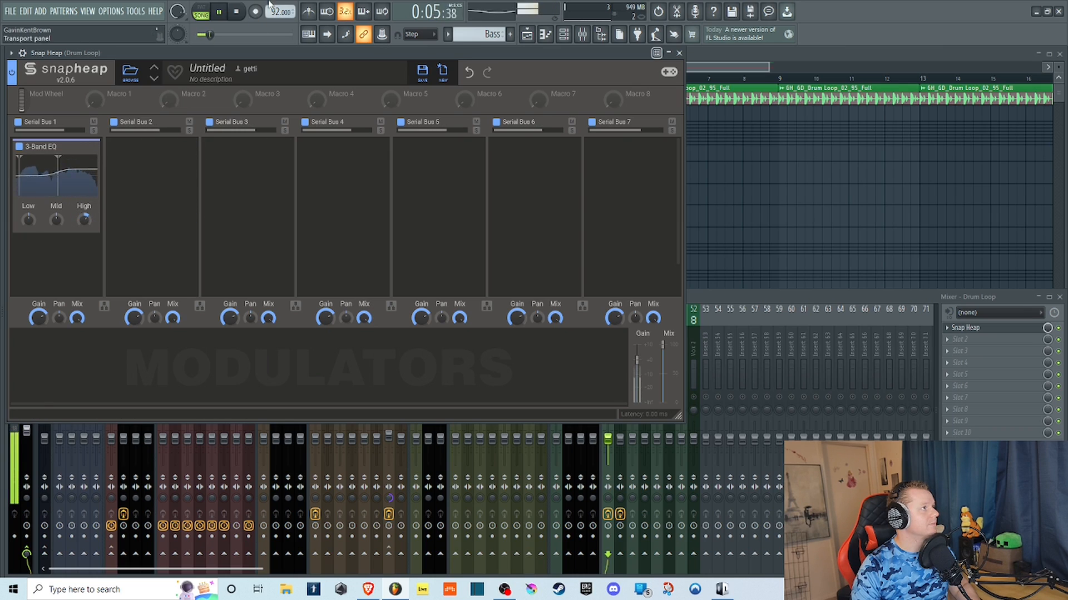
click(249, 15)
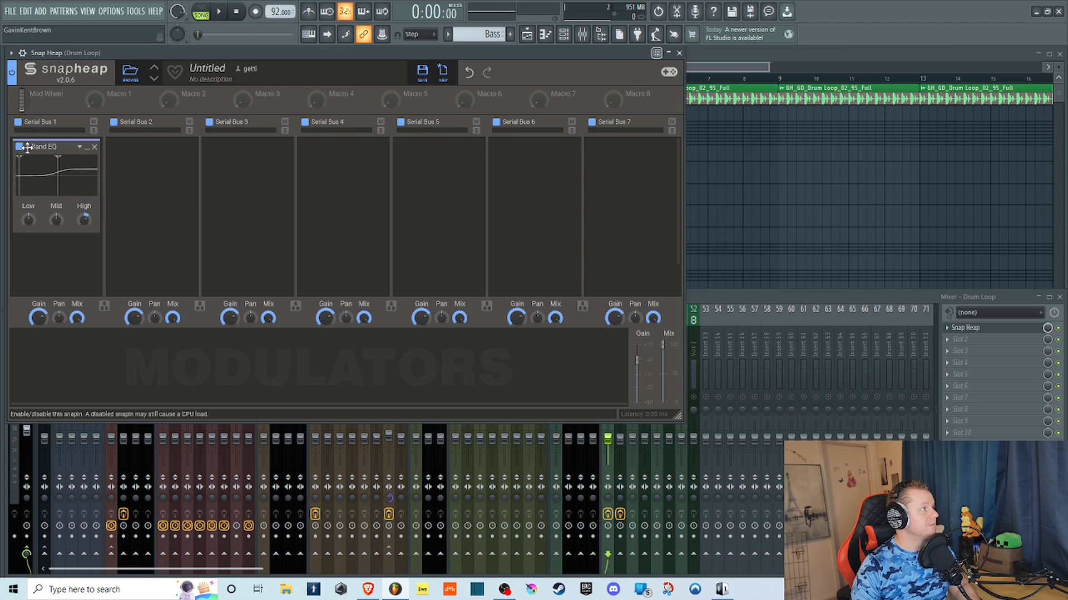
Replace the 3-Band EQ in Serial Bus 1 with a Bitcrush effect and audition the drum loop through it.
click(95, 146)
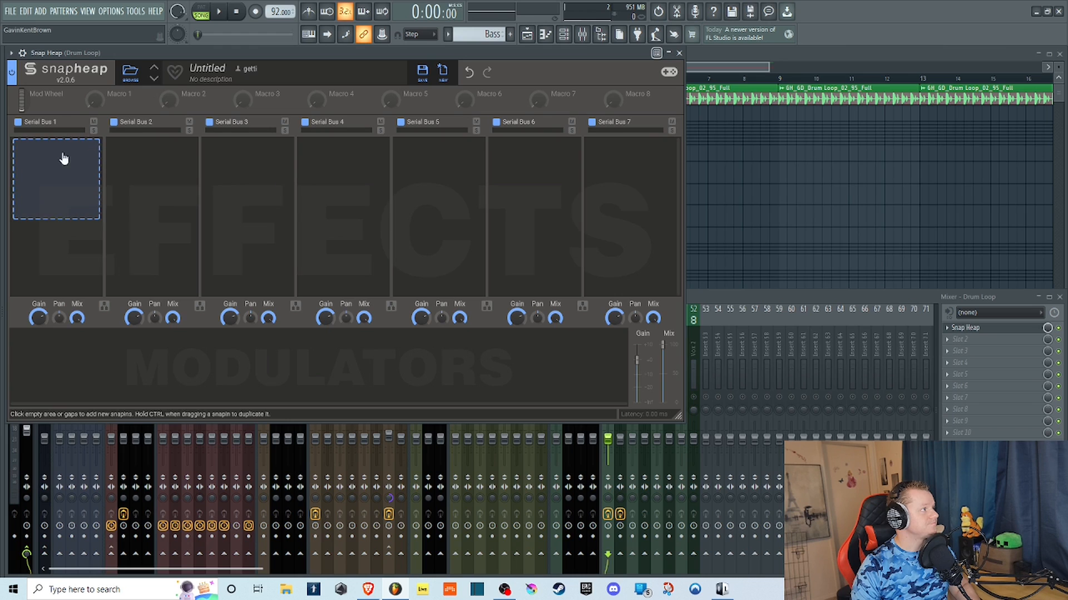
click(64, 159)
click(66, 210)
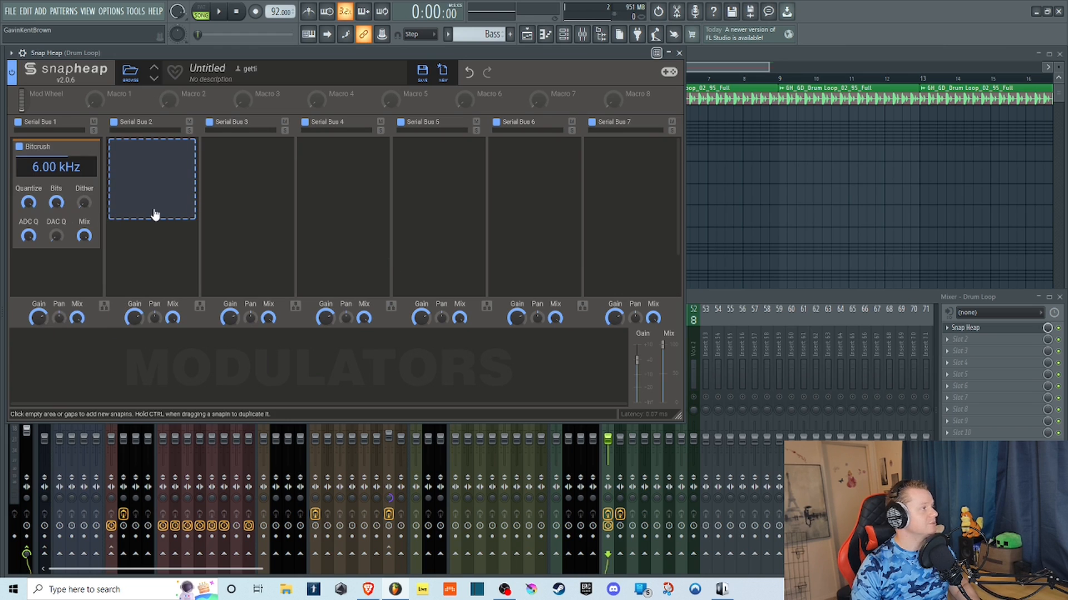
key(space)
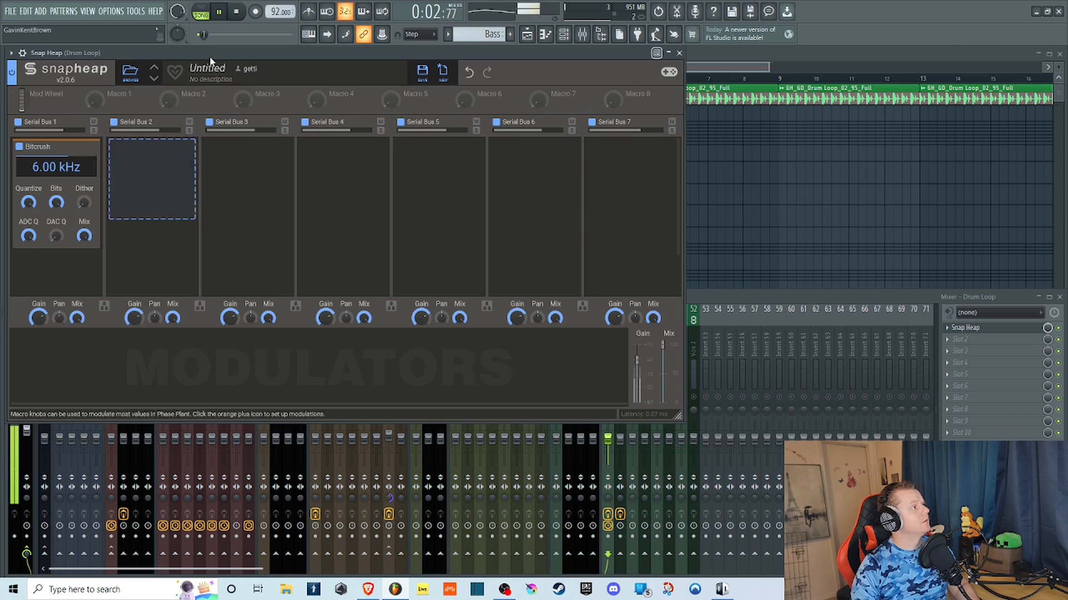
click(239, 12)
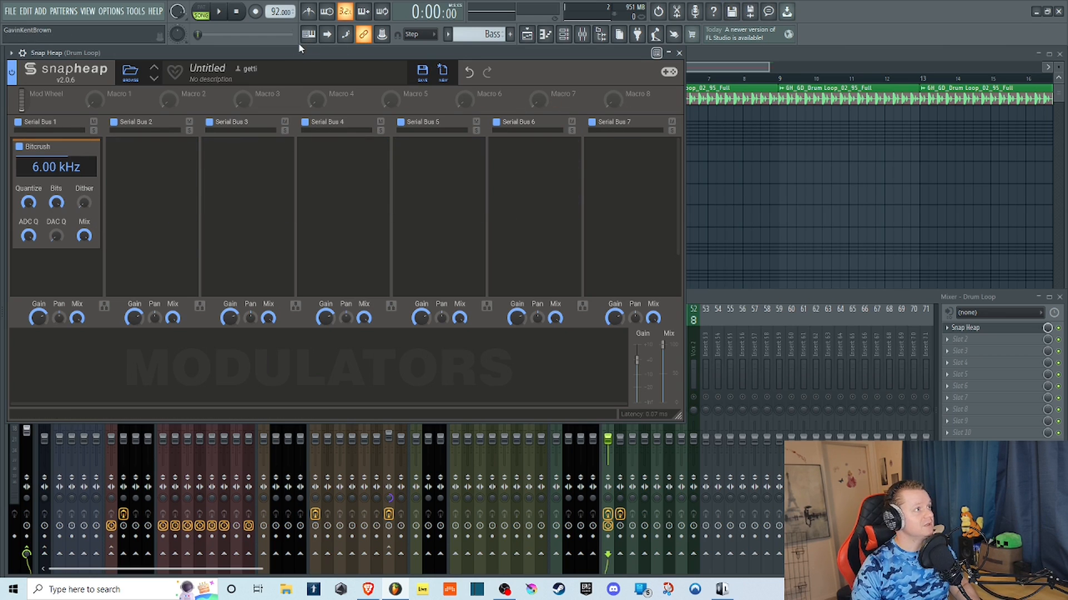
Sweep the Bitcrush sample rate to 504 Hz, 14.3 kHz and 3.80 kHz while the drum loop plays, and stop playback.
click(220, 12)
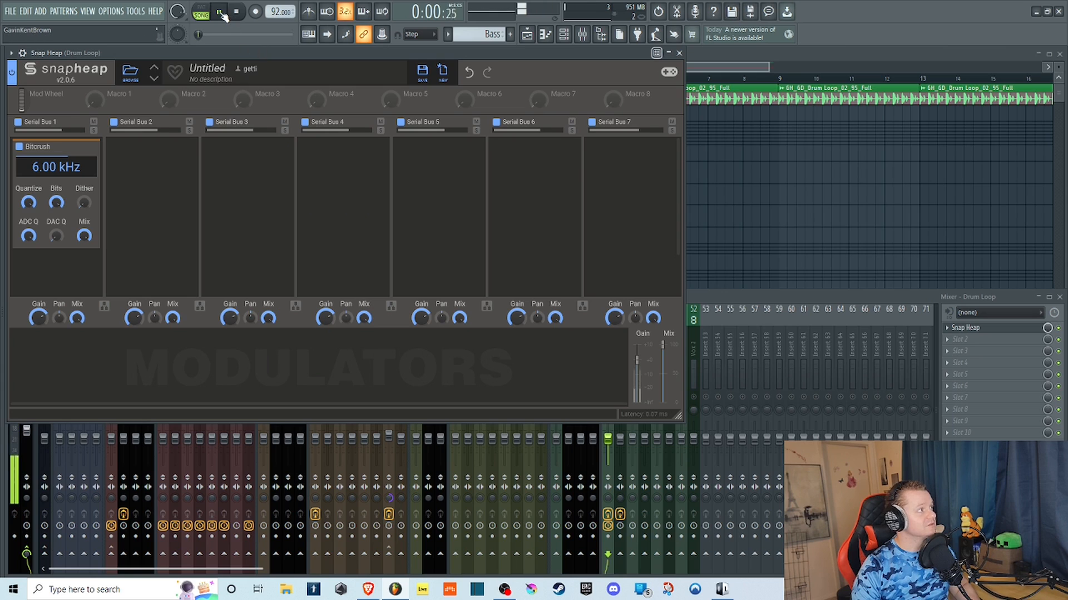
drag(56, 167, 56, 216)
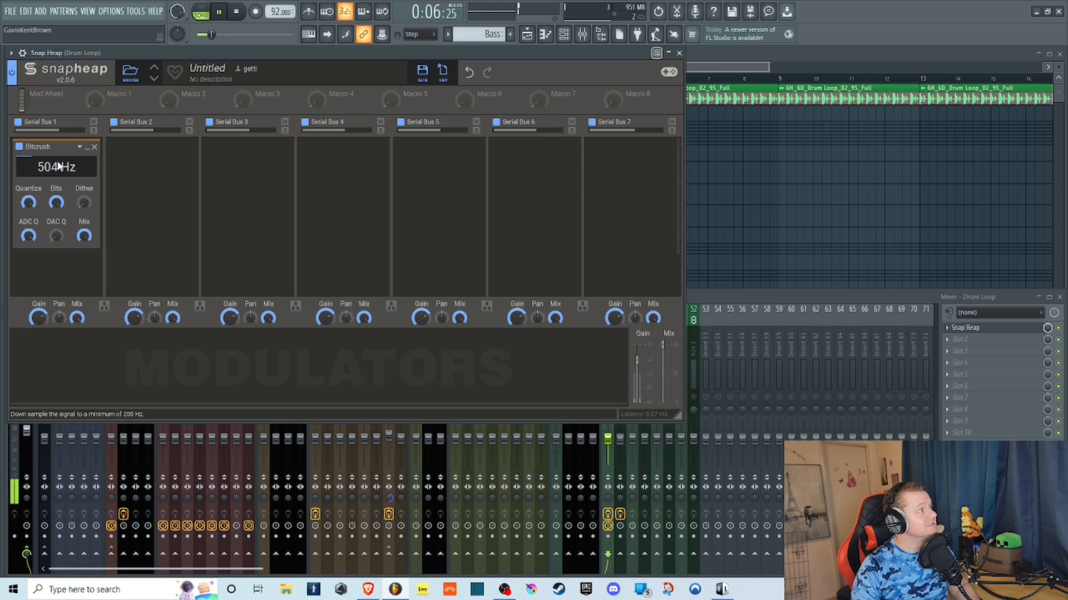
drag(56, 167, 56, 161)
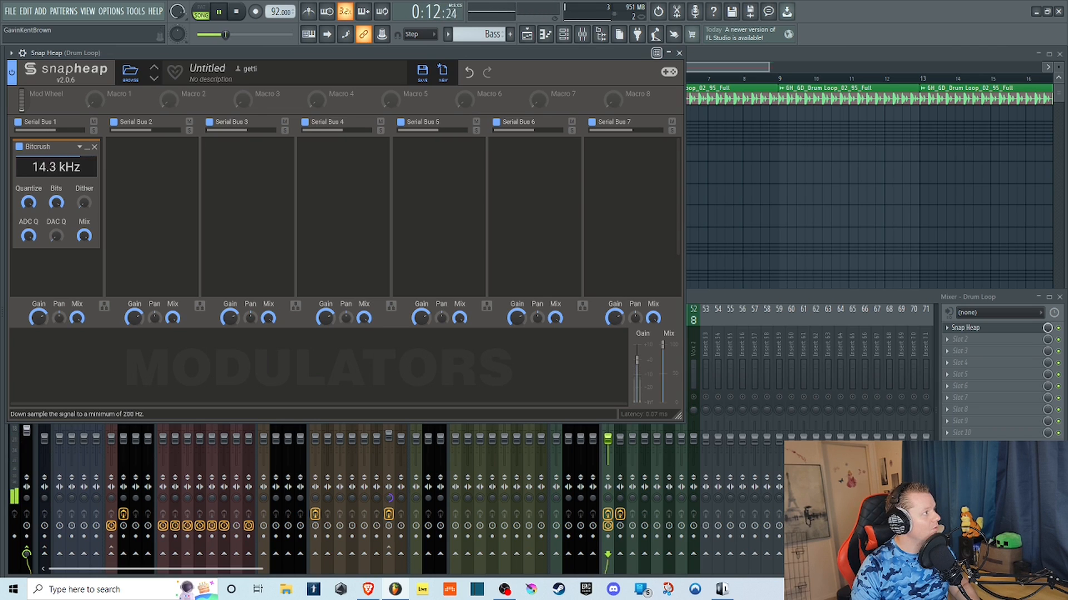
mouse_move(56, 167)
mouse_down()
mouse_move(56, 196)
mouse_move(56, 175)
mouse_up()
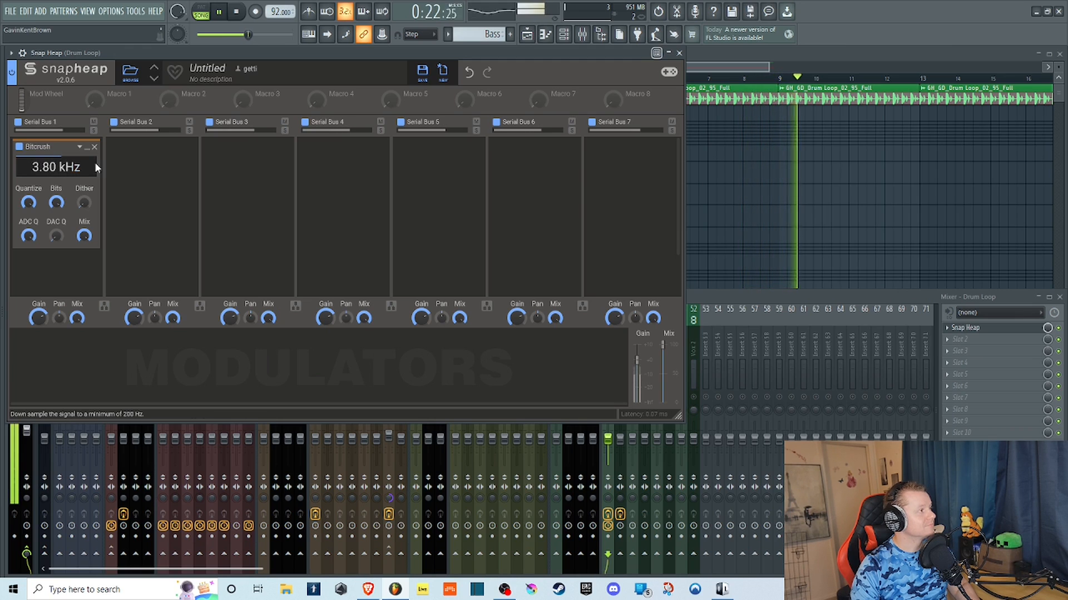
key(space)
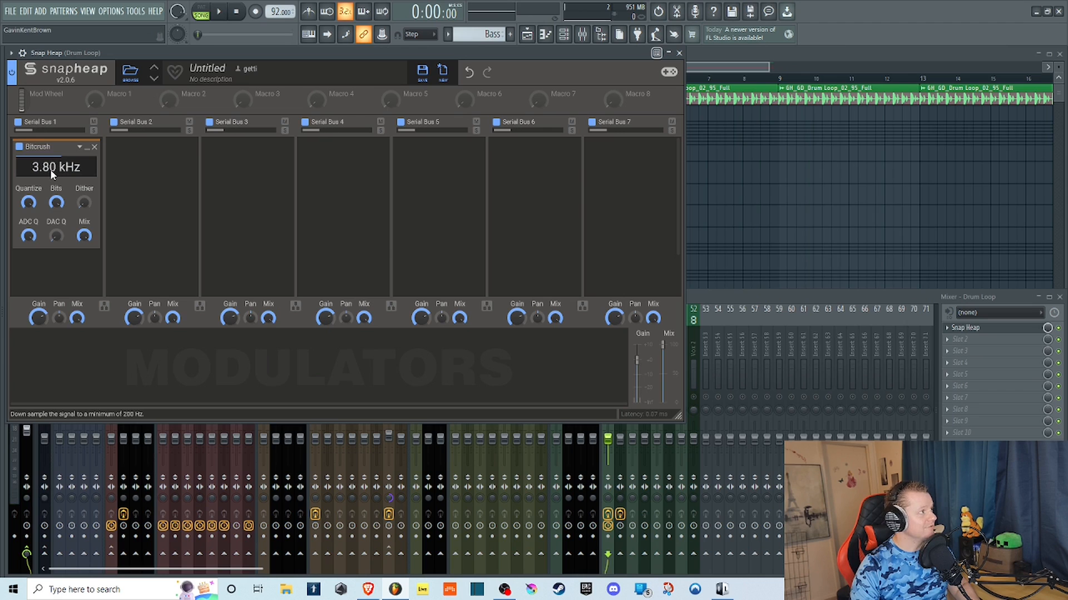
Play the loop and compare the Bitcrush with Quantize at minimum and maximum, varying the sample rate and lowering Bits.
click(221, 11)
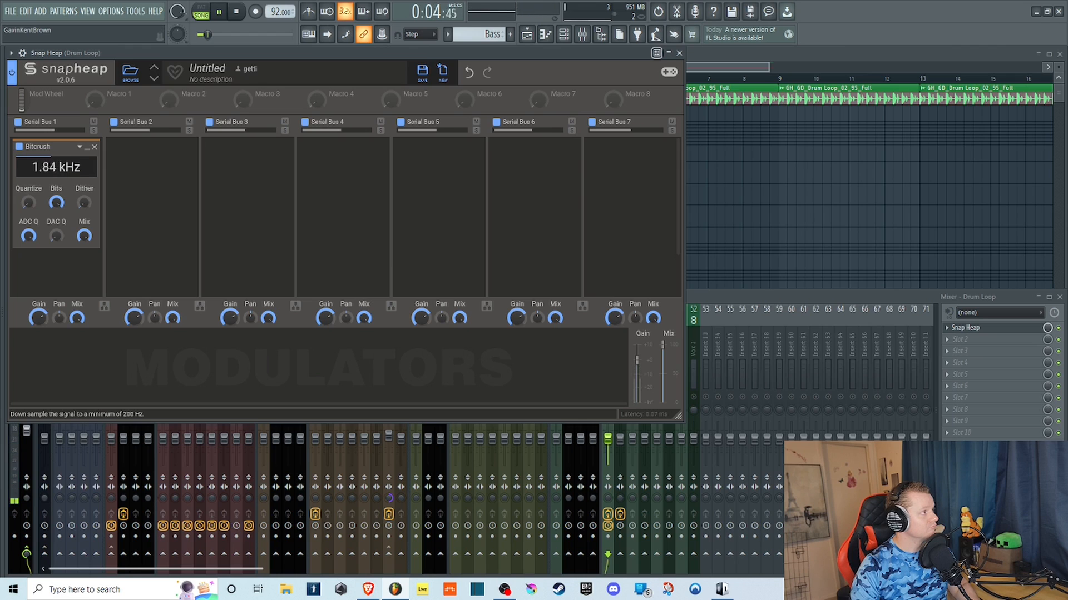
drag(55, 166, 55, 166)
drag(24, 204, 24, 134)
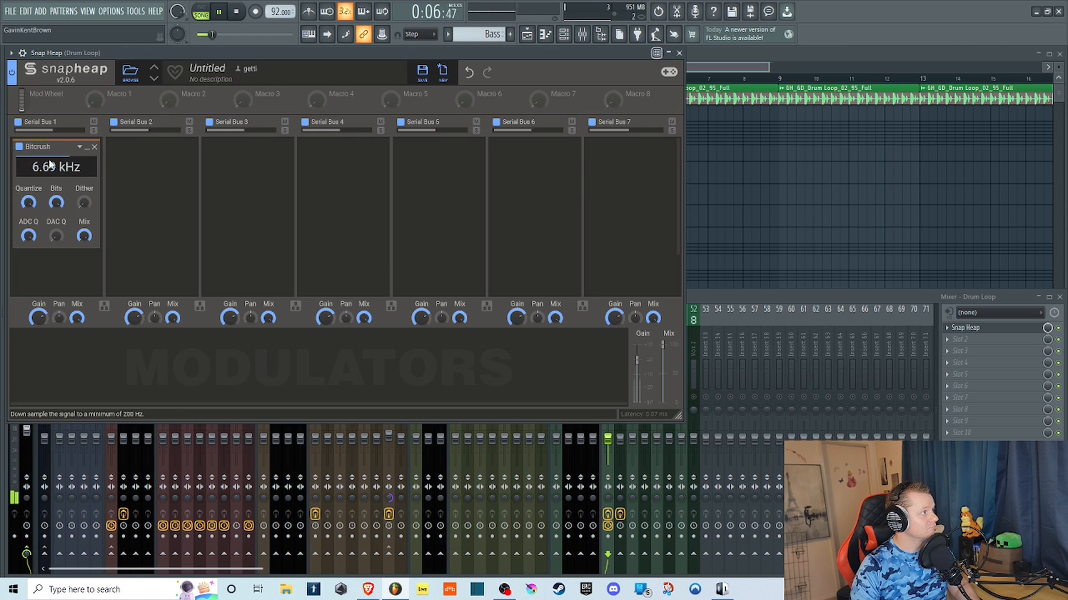
drag(55, 166, 57, 215)
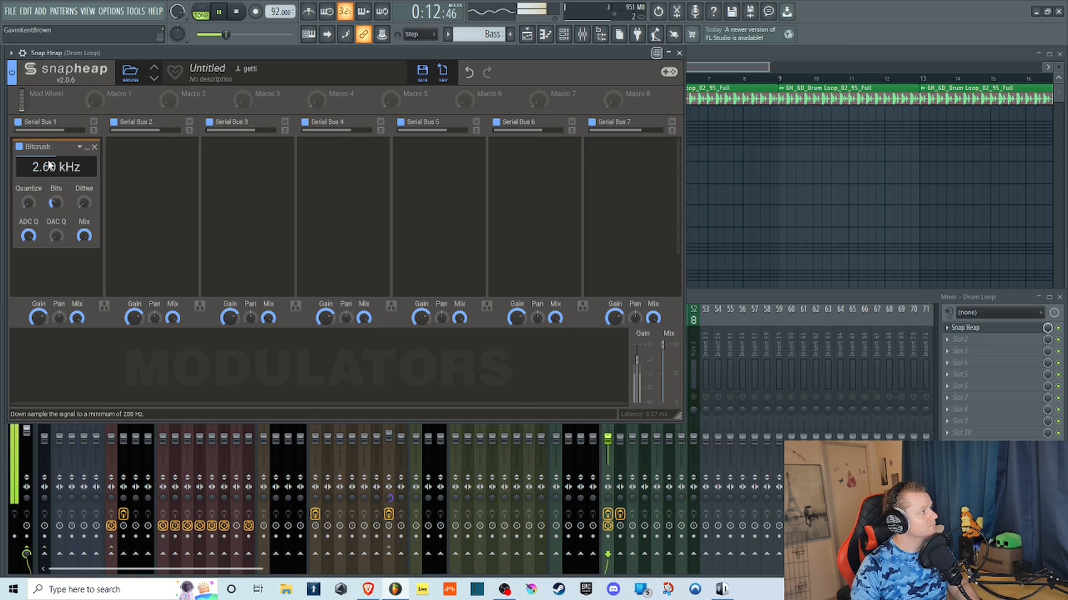
Set the Bitcrush to 3.06 kHz with full Quantize and low Bits, trying Dither at maximum and returning it to zero.
mouse_move(56, 167)
mouse_down()
mouse_move(56, 214)
mouse_move(55, 153)
mouse_up()
drag(55, 204, 29, 156)
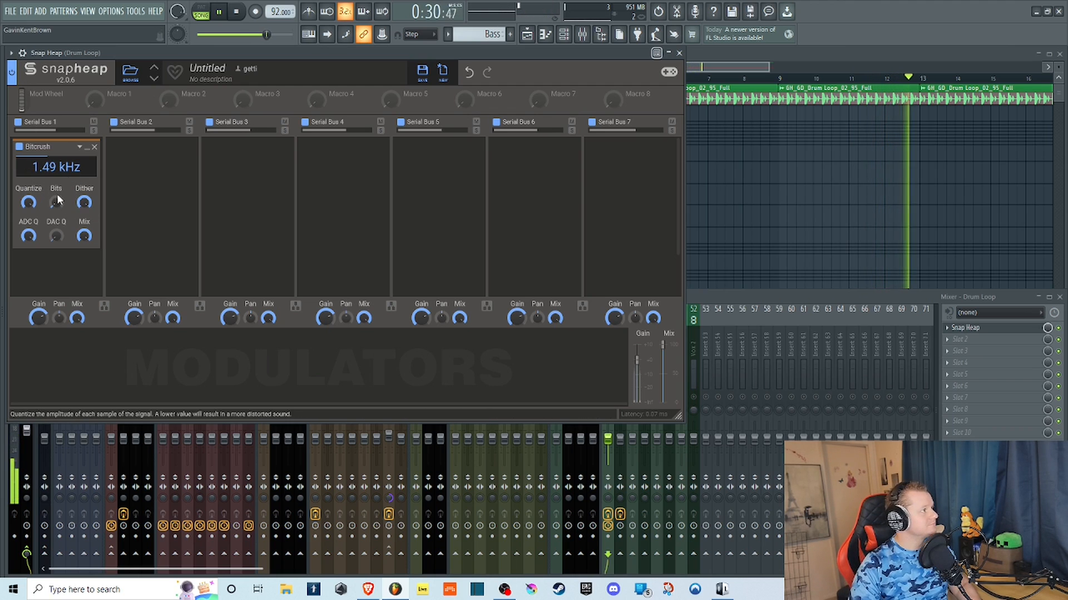
drag(56, 200, 56, 153)
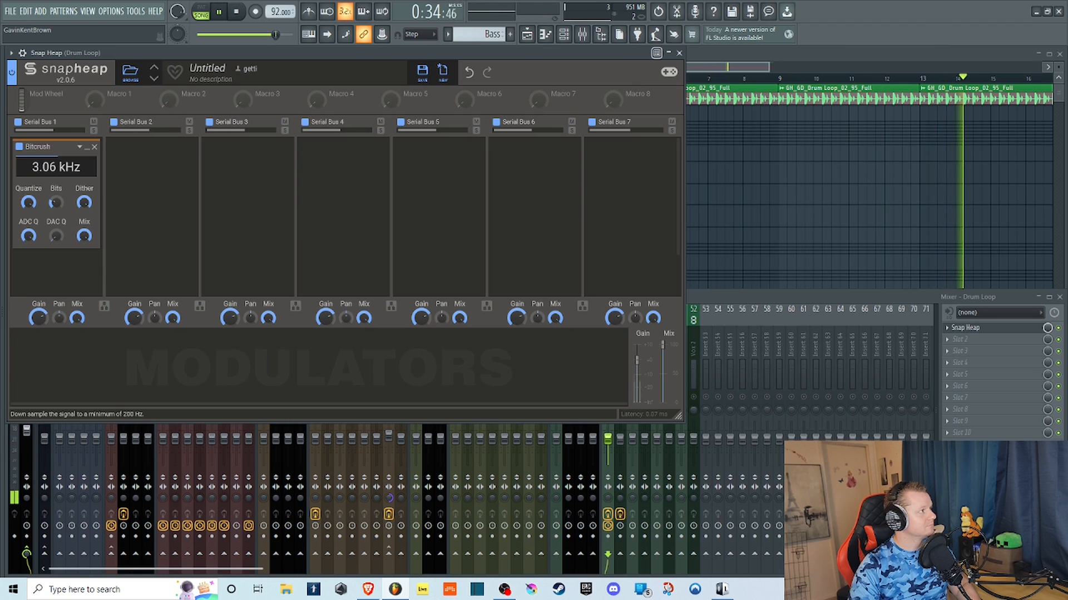
click(83, 204)
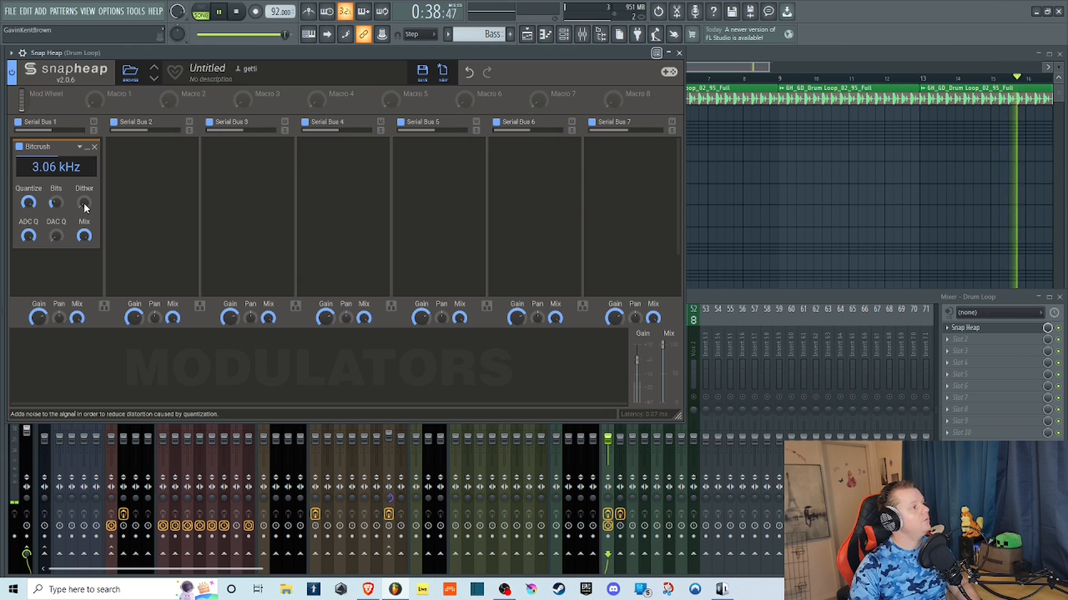
Audition the Bitcrush with Dither at maximum and a 2.46 kHz sample rate, and stop playback.
drag(84, 203, 59, 176)
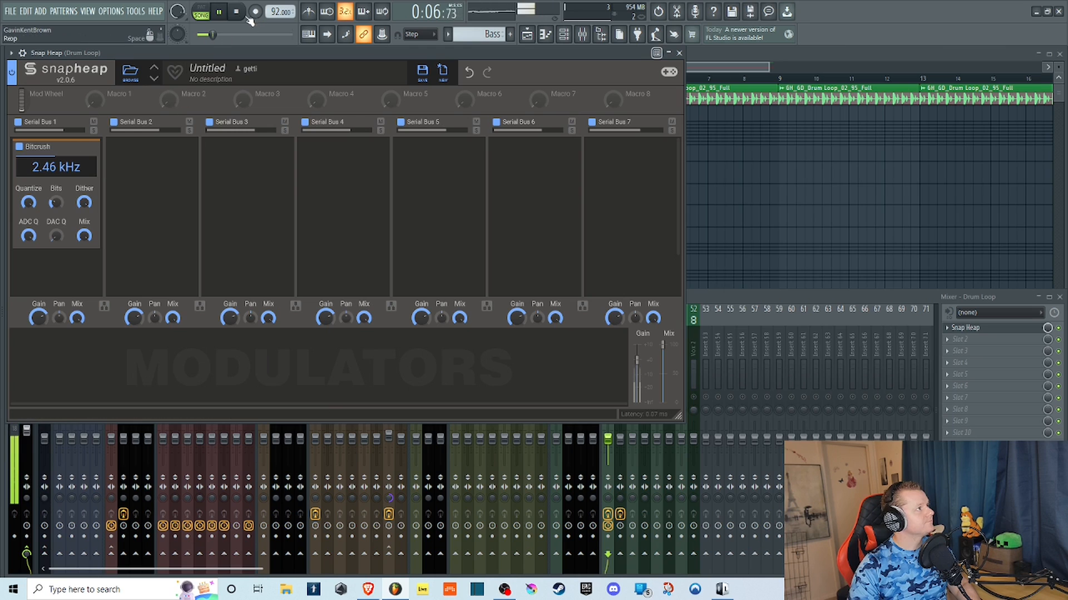
key(space)
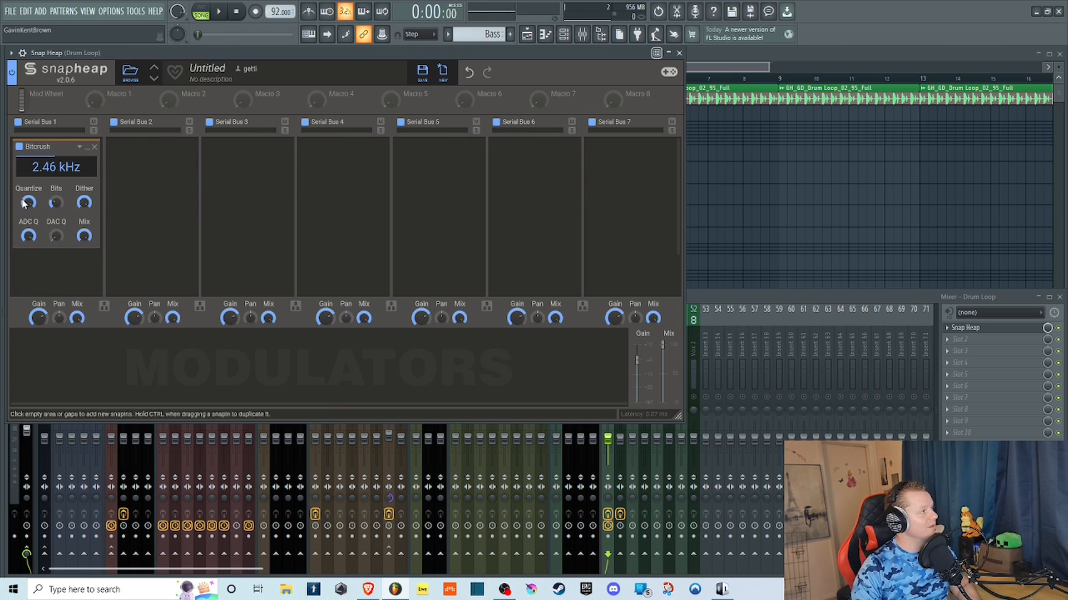
drag(29, 204, 49, 207)
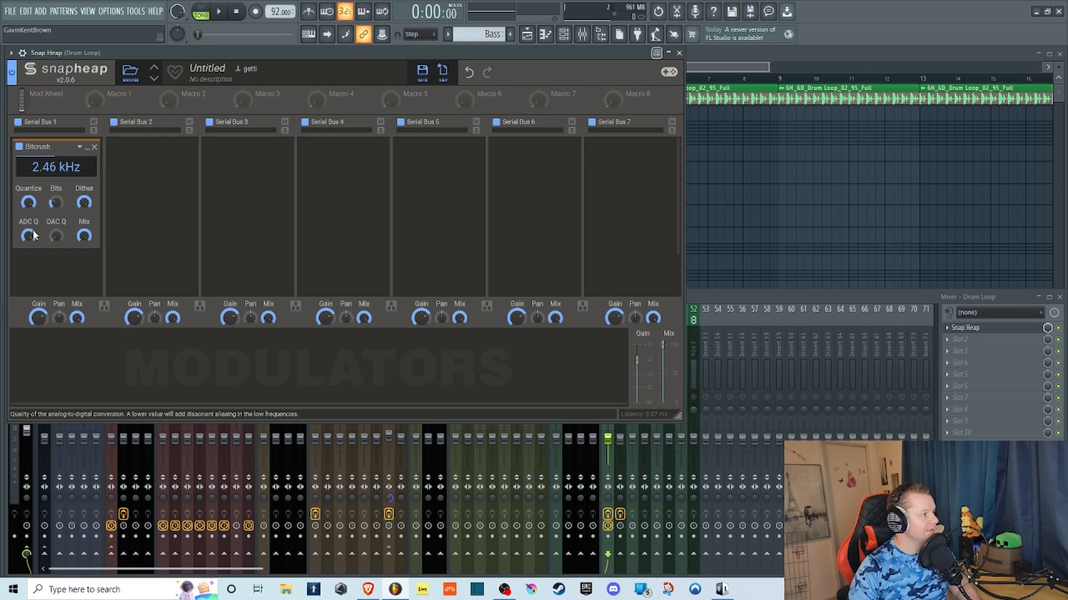
Play the loop with the Bitcrush at 2.59 kHz and Dither at zero, lower ADC Q to minimum, and stop playback.
click(222, 11)
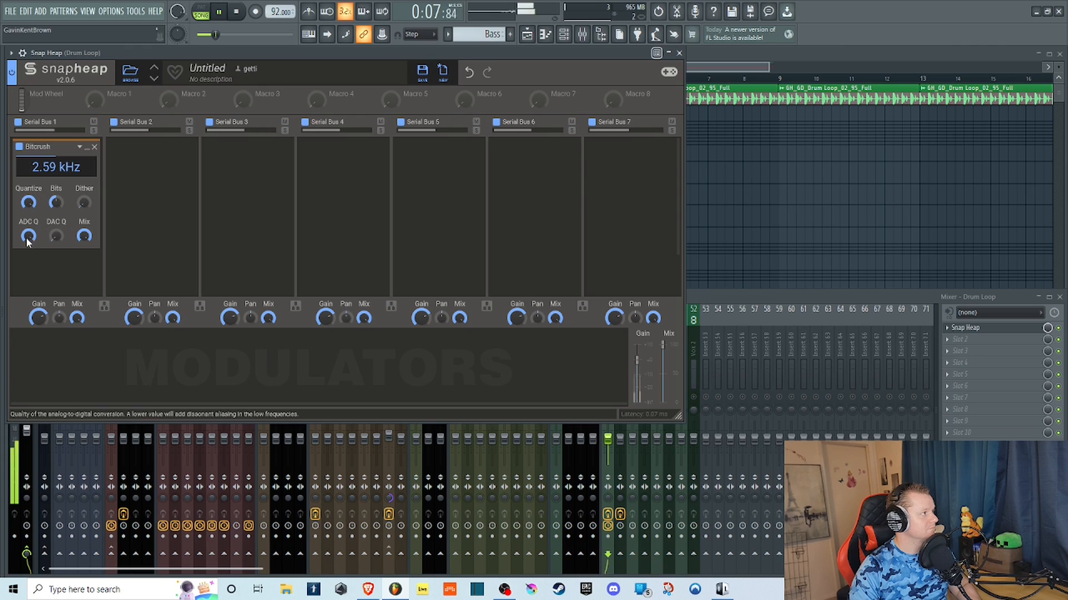
drag(27, 240, 27, 272)
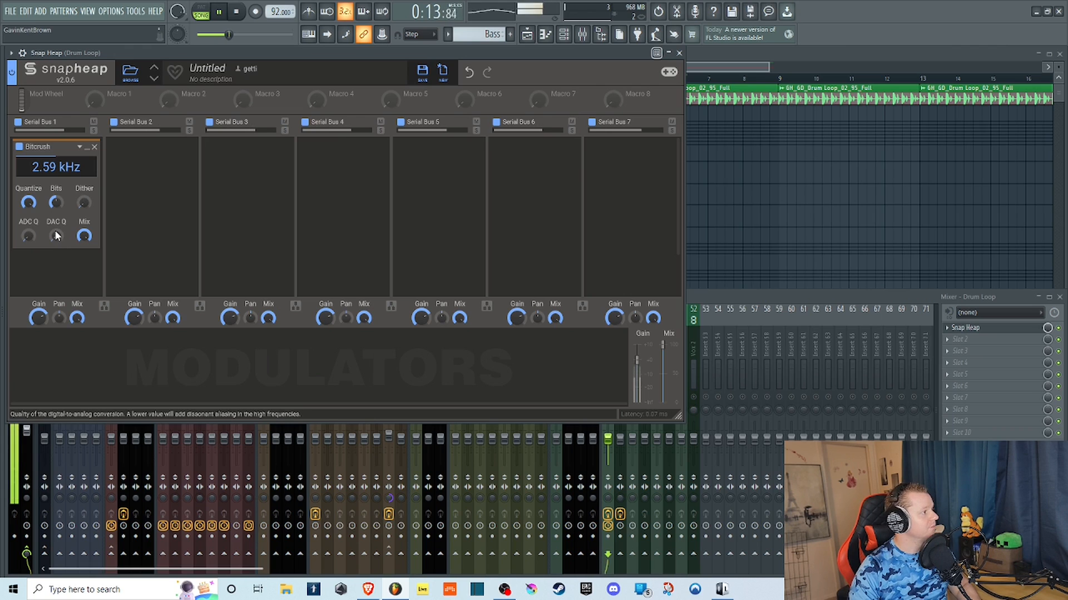
key(space)
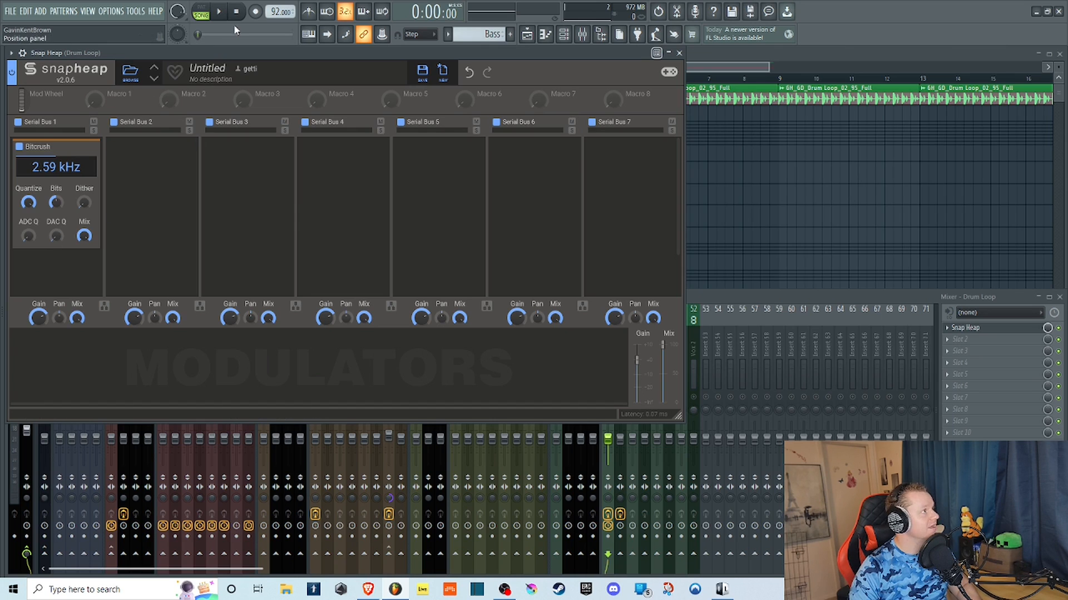
Replay the loop while raising DAC Q, raising ADC Q slightly, reducing Quantize and lowering the Bitcrush Mix to 61%, and stop playback.
key(space)
click(58, 233)
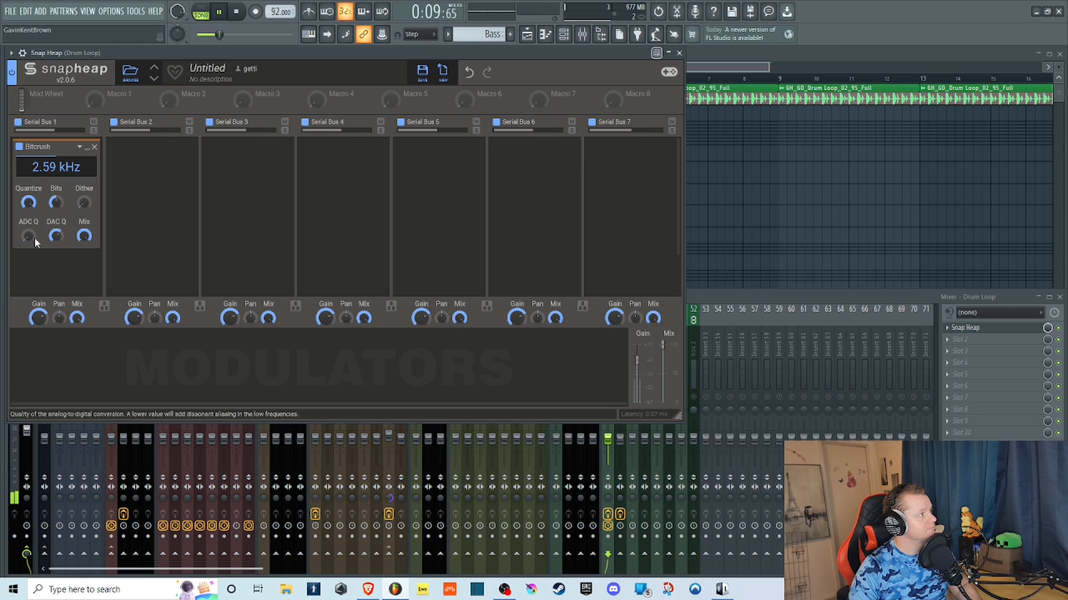
drag(28, 236, 28, 249)
drag(84, 203, 55, 194)
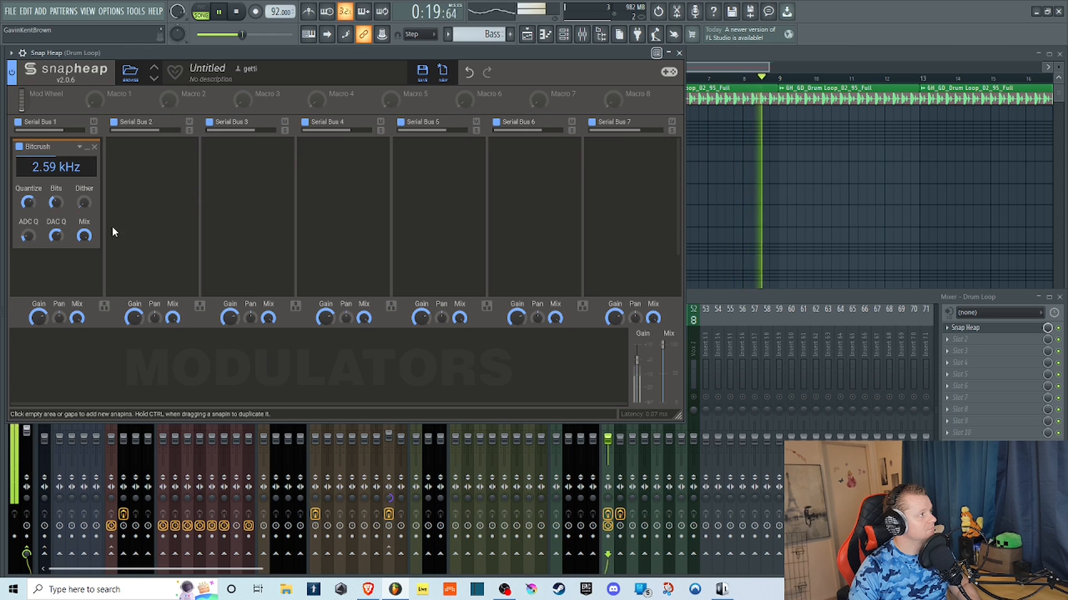
drag(83, 236, 84, 248)
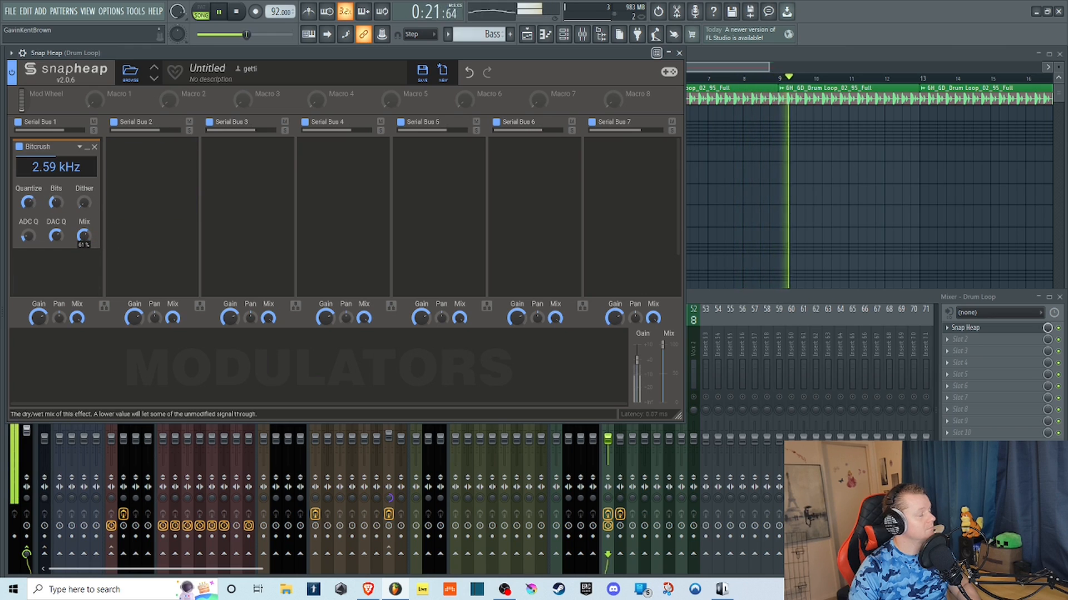
click(237, 12)
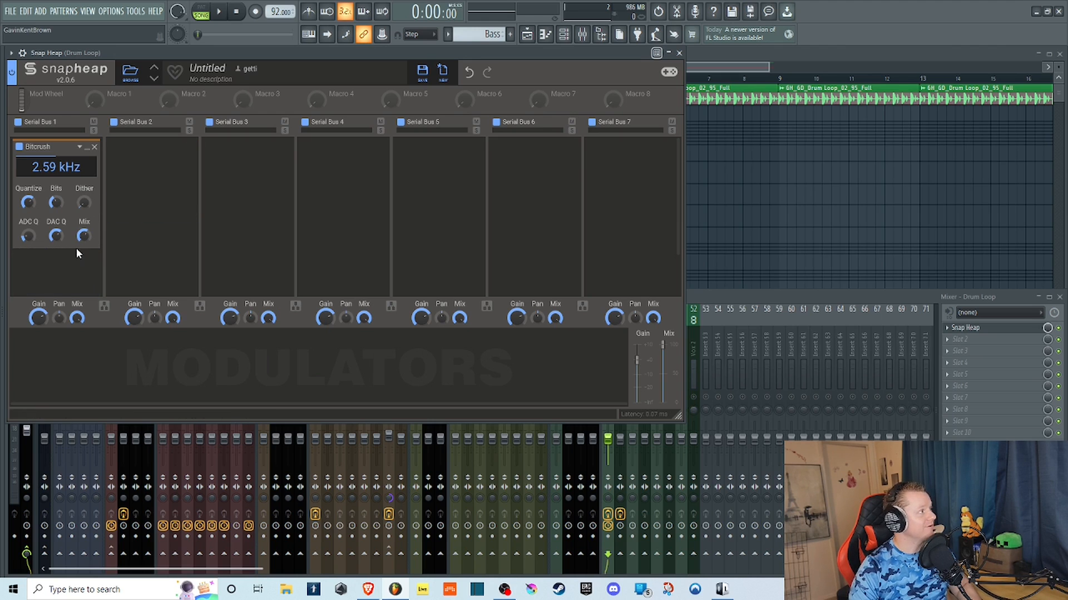
Play the loop and compare the Bitcrush Mix at 37% and at full, leaving it partly reduced.
click(220, 11)
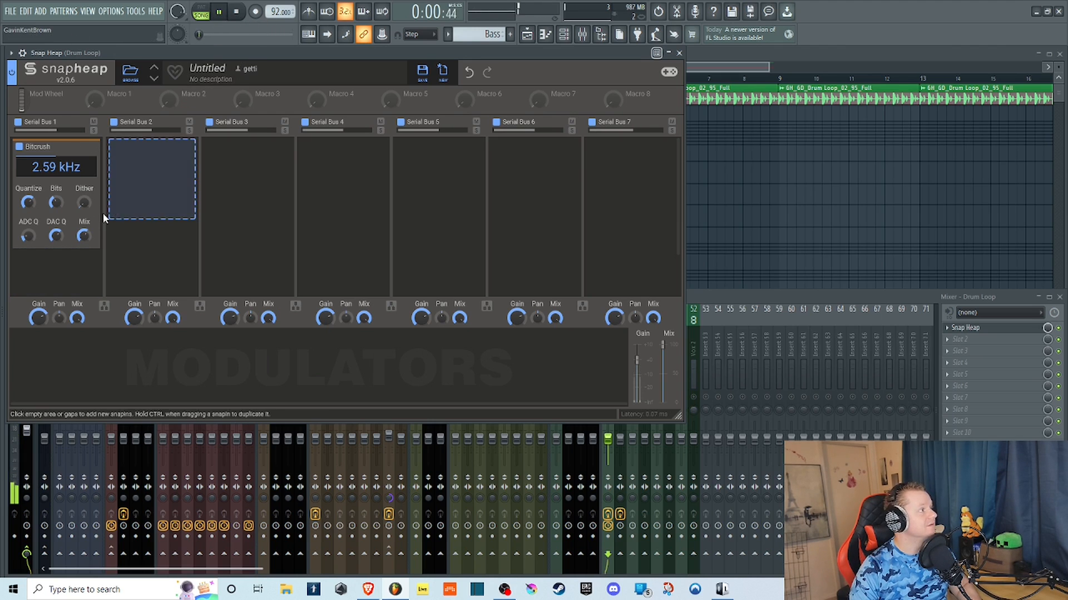
scroll(82, 236, down, 10)
double_click(81, 237)
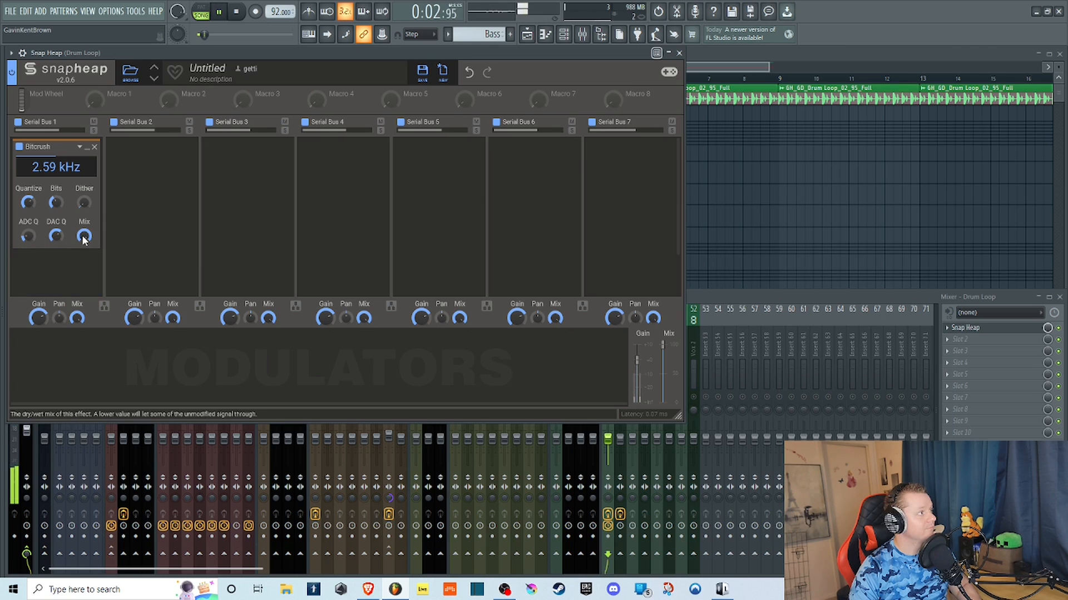
drag(80, 238, 80, 260)
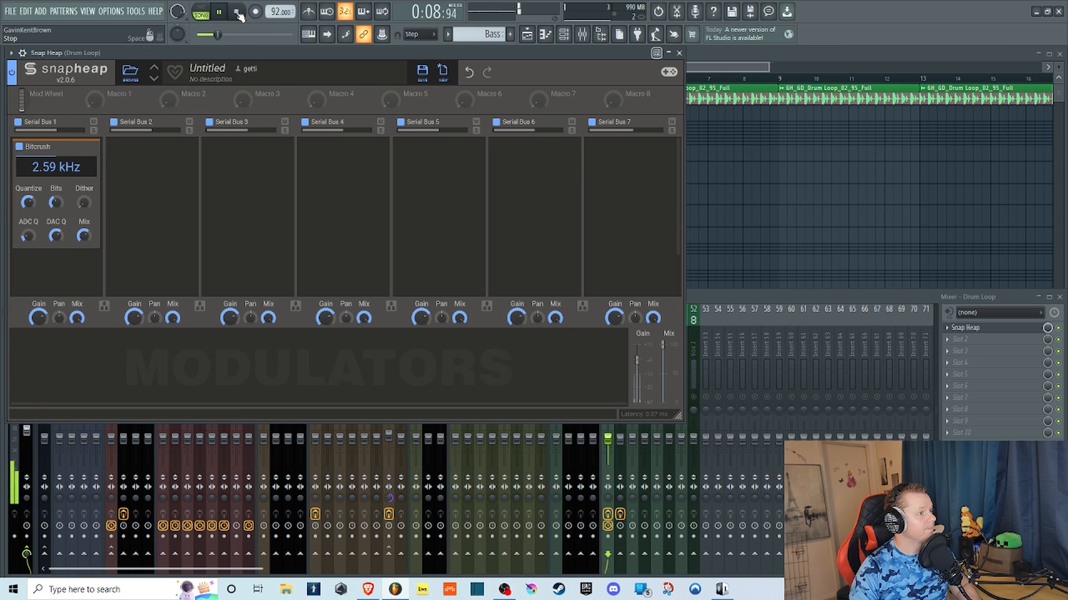
Compare the loop with the Bitcrush bypassed and re-enabled, and stop playback.
click(20, 148)
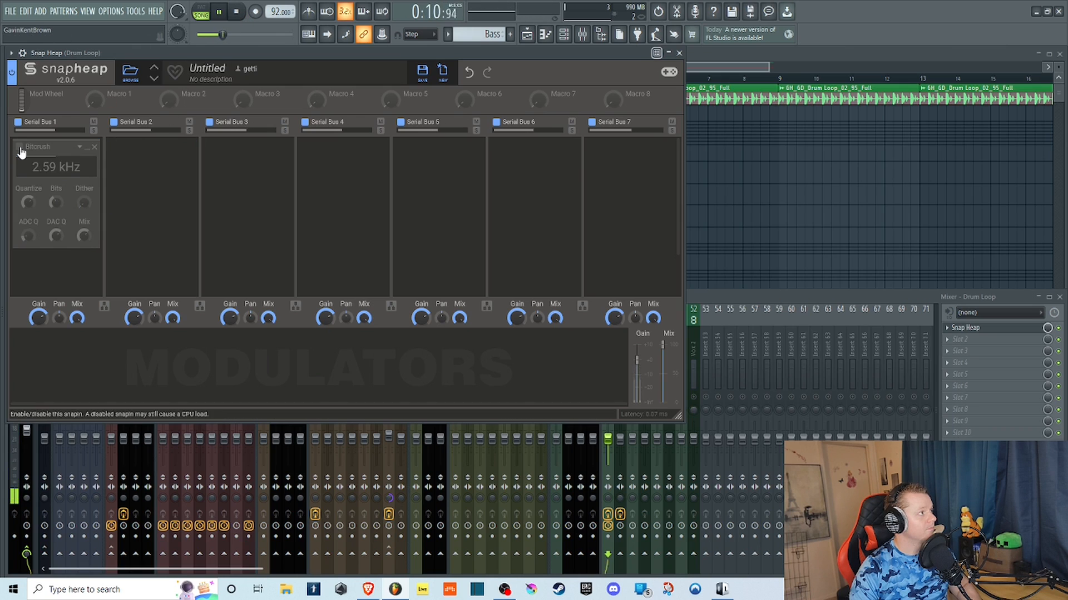
click(20, 148)
click(239, 11)
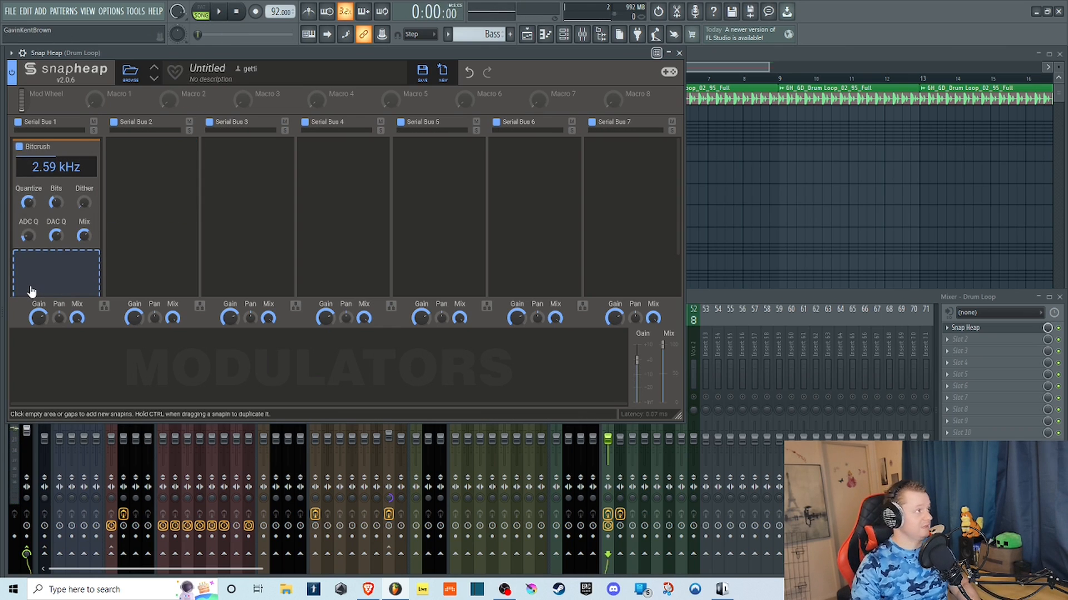
Disable and remove the Bitcrush and add a Chorus effect to Serial Bus 1.
click(20, 148)
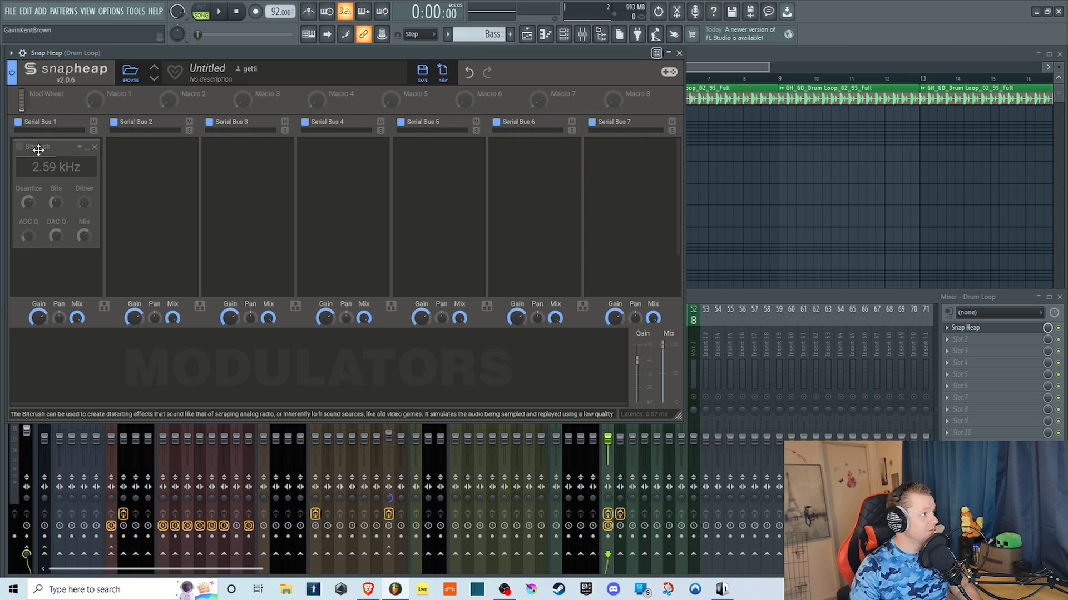
click(93, 149)
click(79, 151)
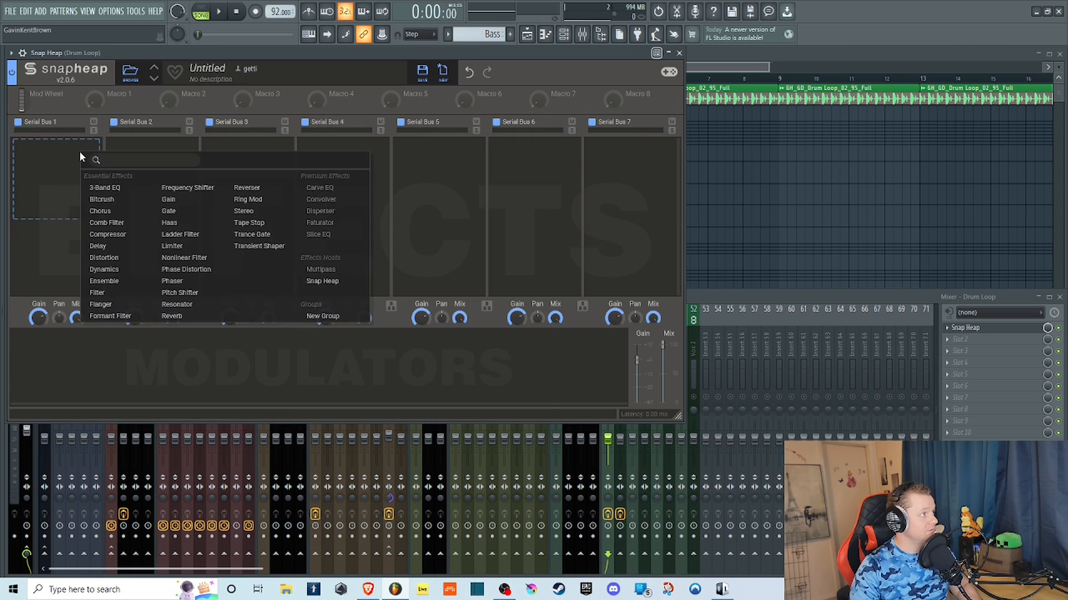
click(100, 212)
Play the loop and try the Chorus Delay, Depth and Rate at their extremes, leaving Delay at minimum and Depth and Rate reduced.
click(221, 12)
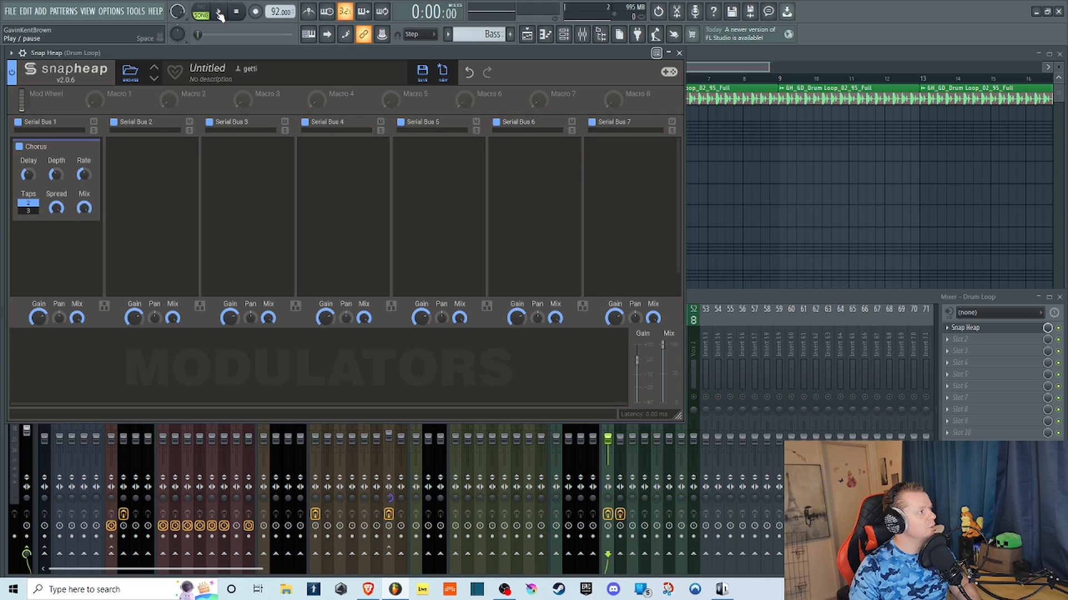
click(220, 12)
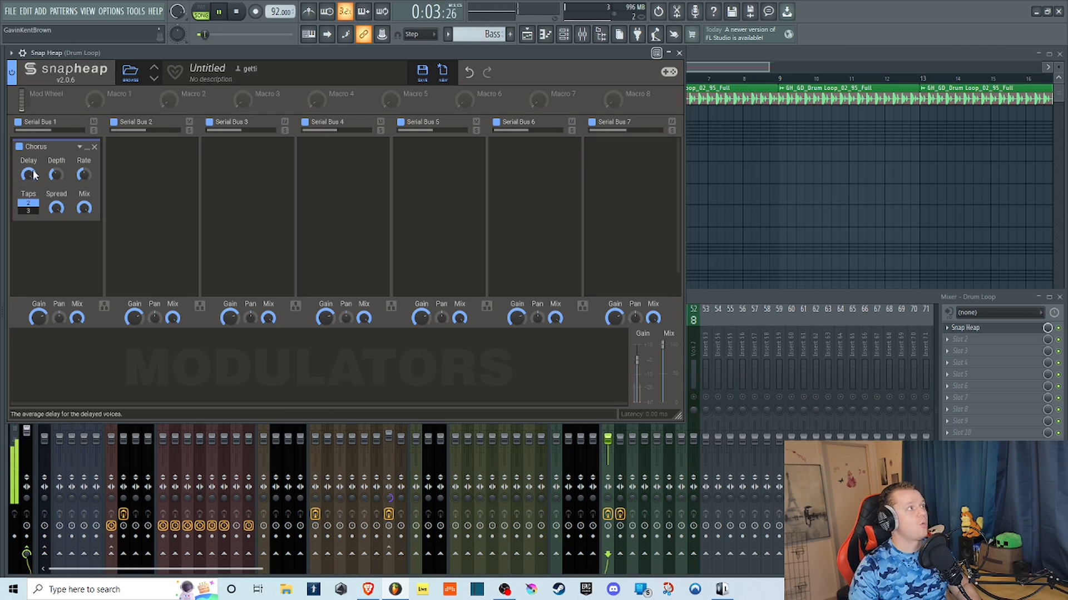
drag(56, 174, 28, 171)
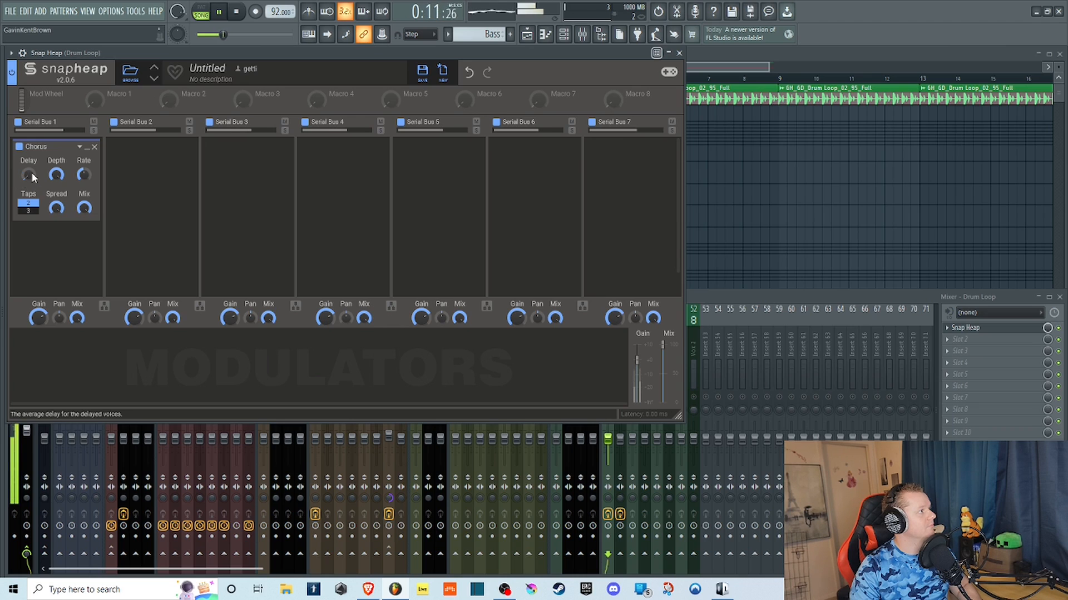
drag(29, 175, 64, 356)
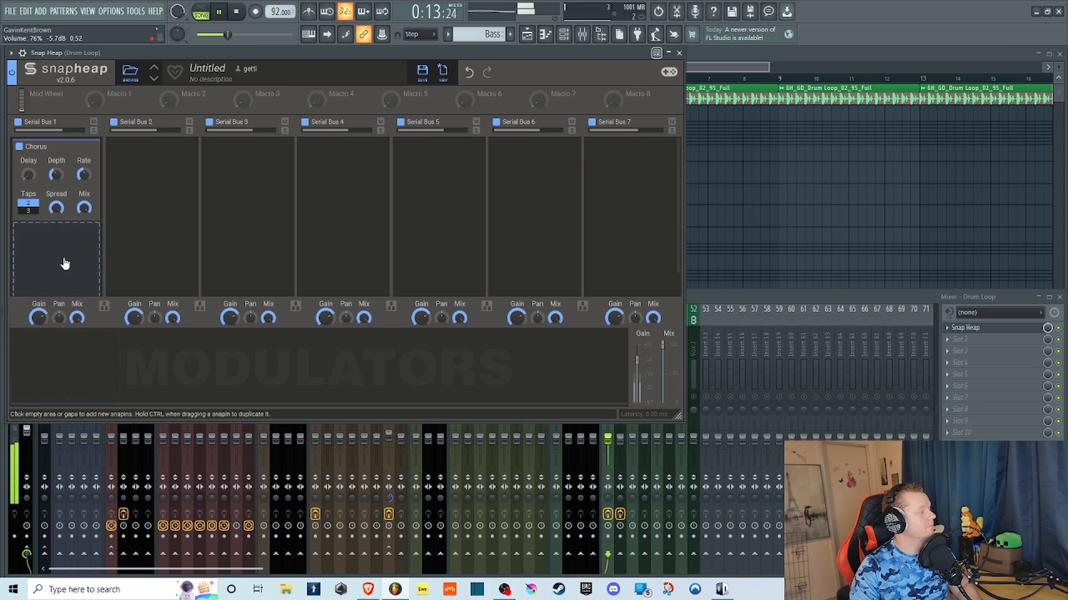
drag(57, 176, 85, 125)
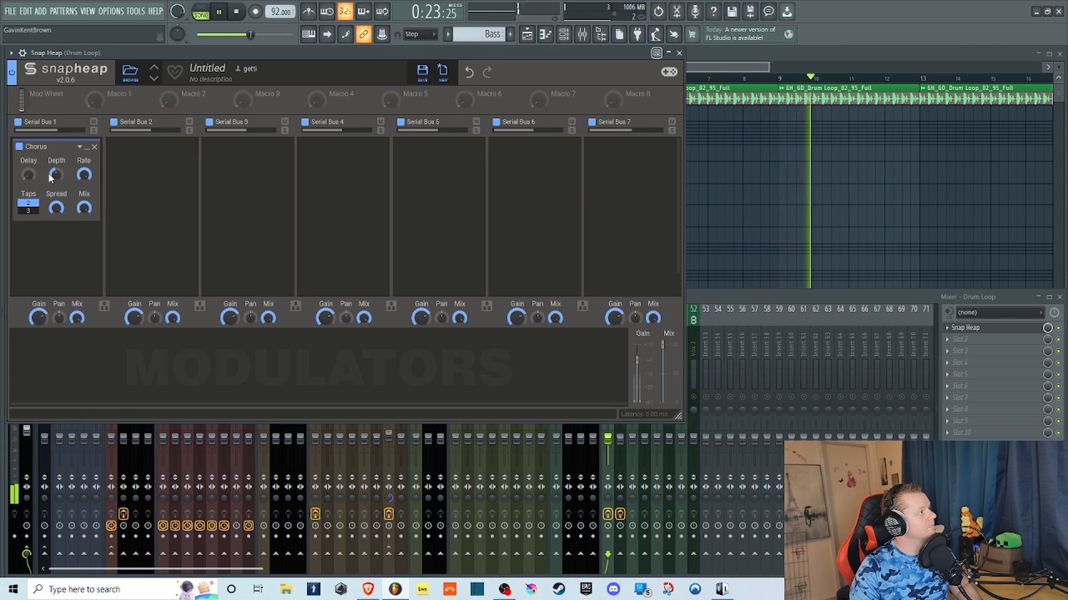
drag(84, 175, 84, 223)
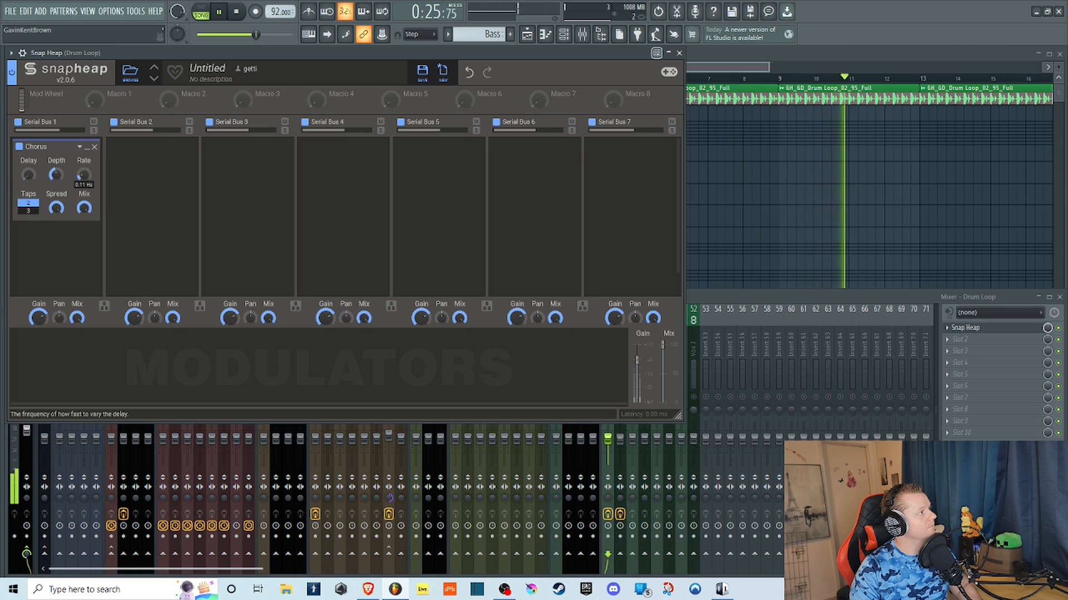
Set the Chorus Taps to 3 and raise its Depth and Delay while the loop plays.
click(29, 211)
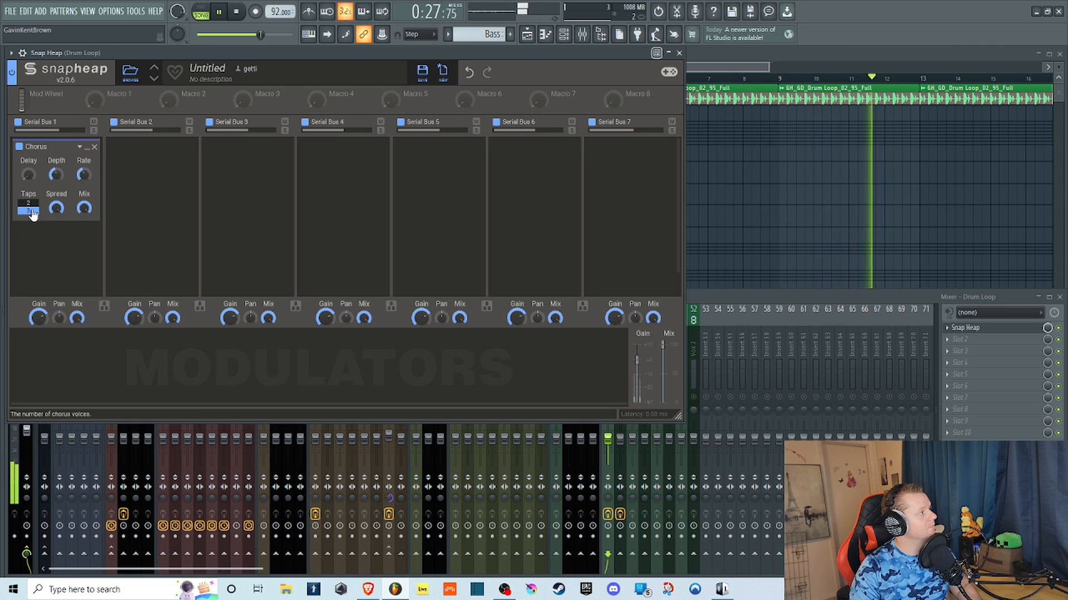
click(57, 173)
drag(57, 172, 57, 207)
drag(27, 175, 57, 234)
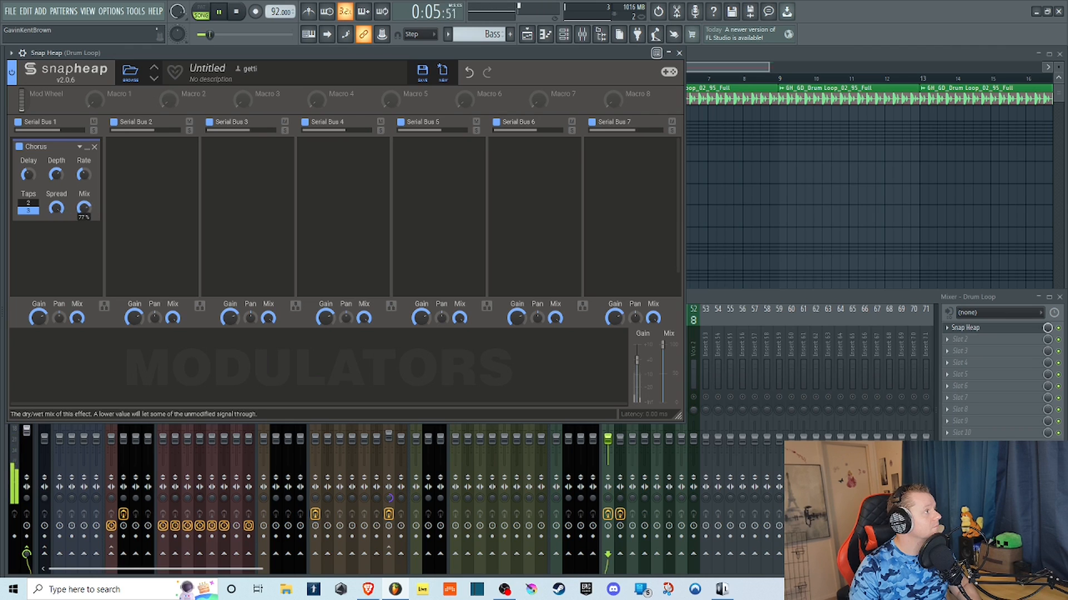
Lower the Chorus Spread to zero with Mix at full, and stop playback.
drag(57, 208, 56, 263)
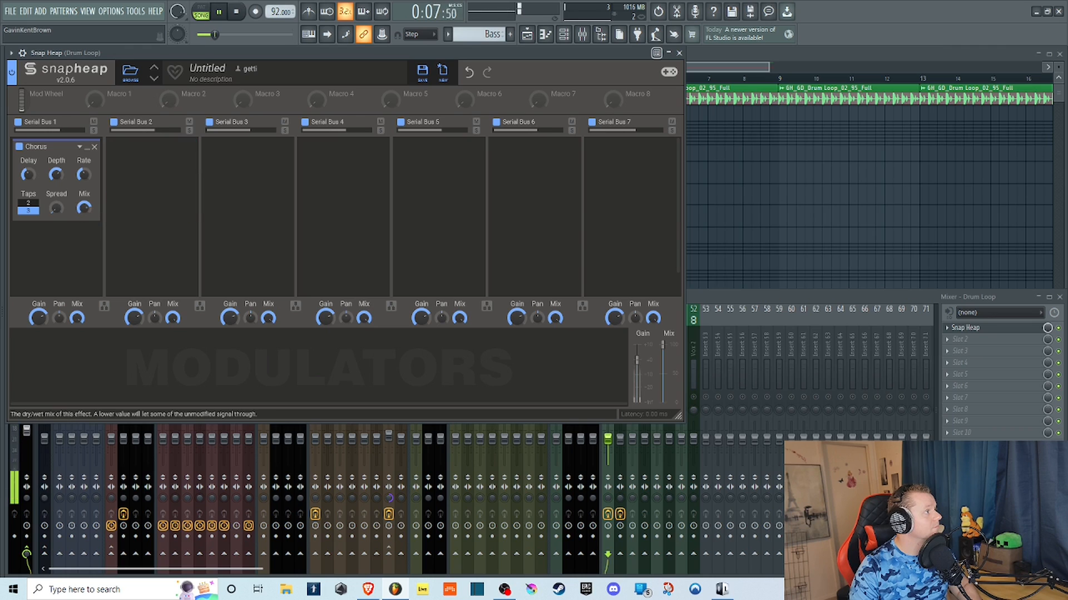
click(235, 11)
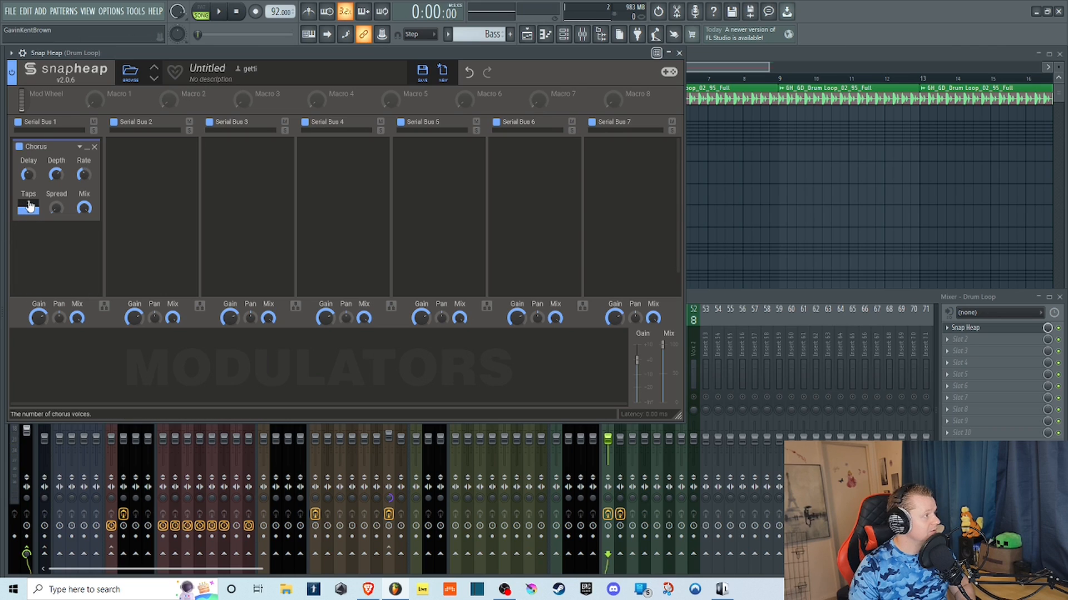
scroll(31, 211, down, 1)
scroll(33, 212, up, 1)
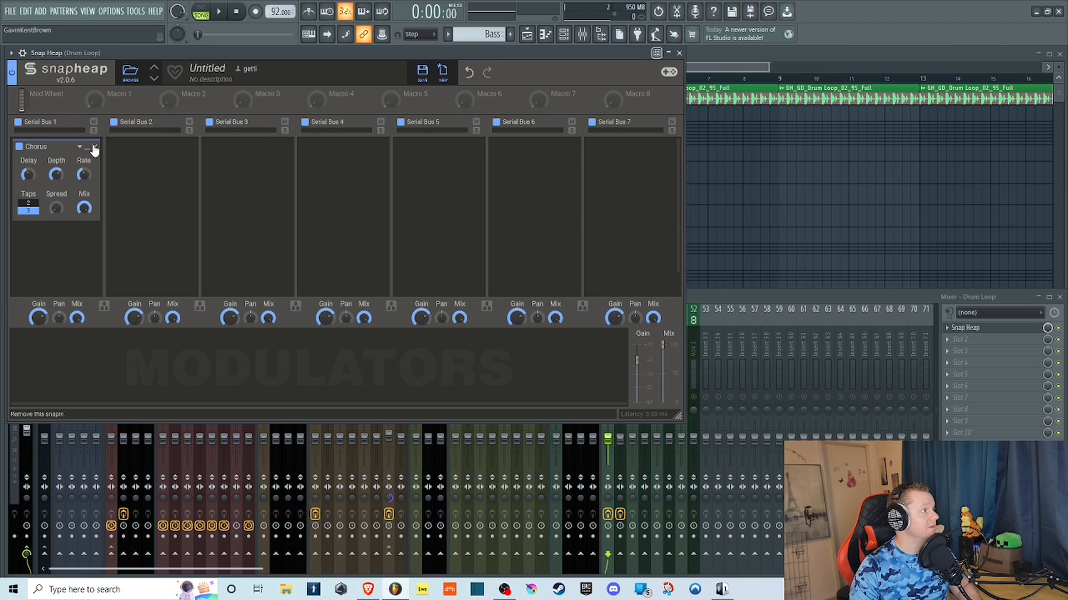
Replace the Chorus in Serial Bus 1 with a Comb Filter effect.
click(95, 148)
click(60, 149)
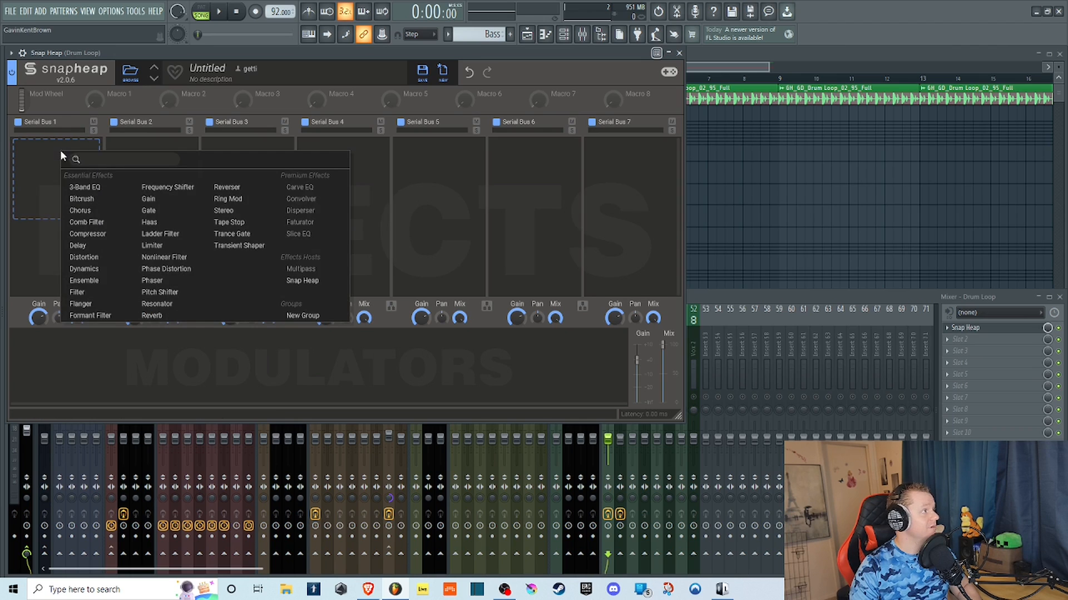
click(88, 223)
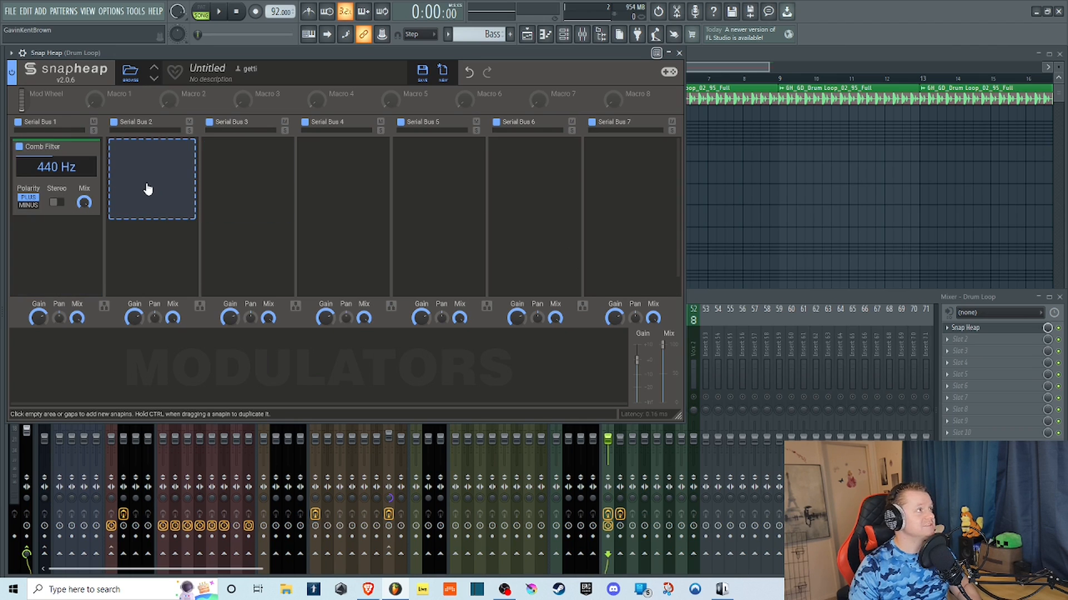
Play the loop while sweeping the Comb Filter cutoff, enabling Stereo and switching Polarity to Minus, and stop playback.
click(222, 13)
drag(56, 166, 56, 128)
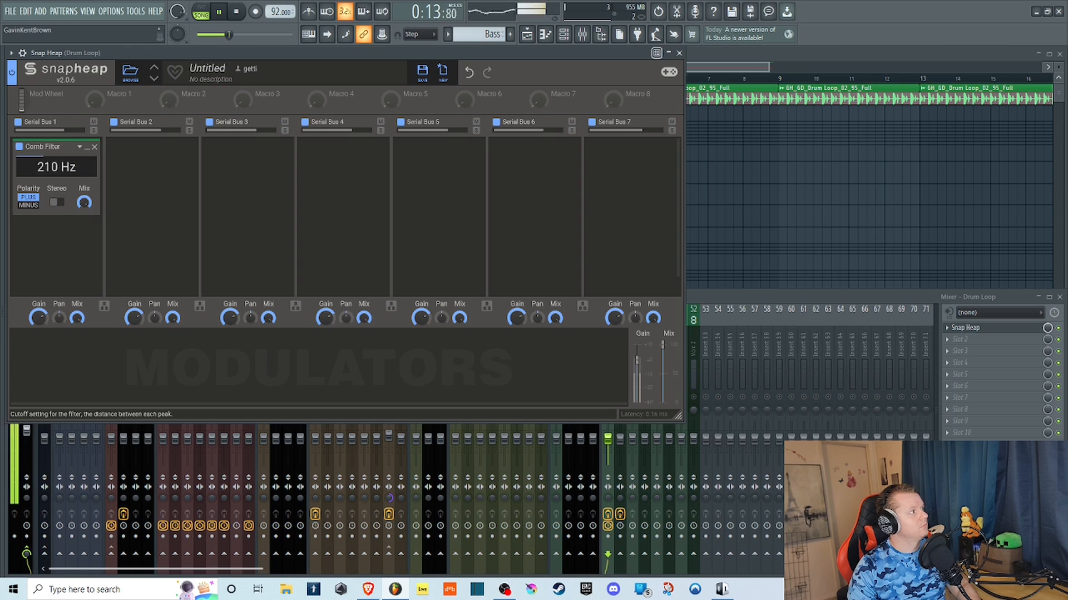
mouse_move(56, 169)
mouse_down()
mouse_move(56, 135)
mouse_move(39, 164)
mouse_move(58, 166)
mouse_move(58, 155)
mouse_move(57, 171)
mouse_move(55, 151)
mouse_move(56, 168)
mouse_up()
click(56, 203)
double_click(56, 167)
click(31, 205)
key(space)
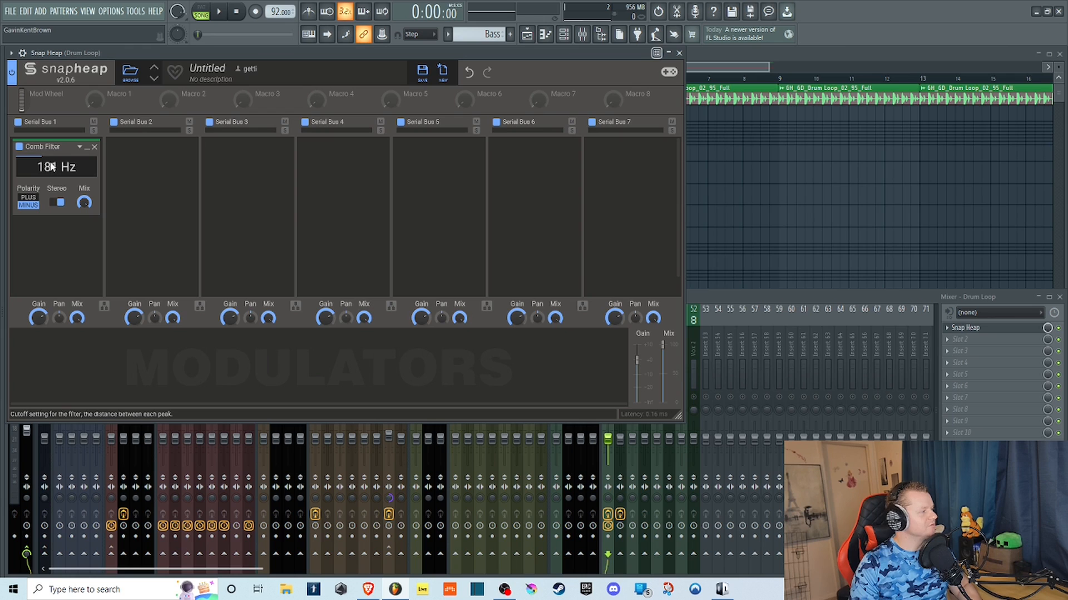
Set the Comb Filter cutoff to 5.10 kHz with Minus polarity, turn Stereo off and play the loop.
click(34, 207)
drag(54, 169, 55, 166)
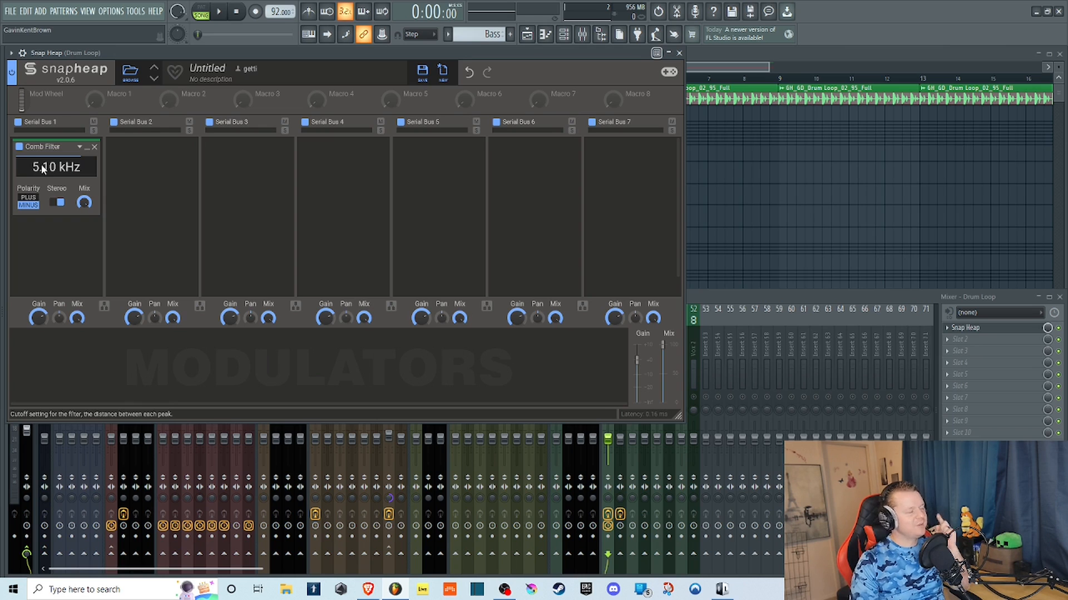
click(60, 202)
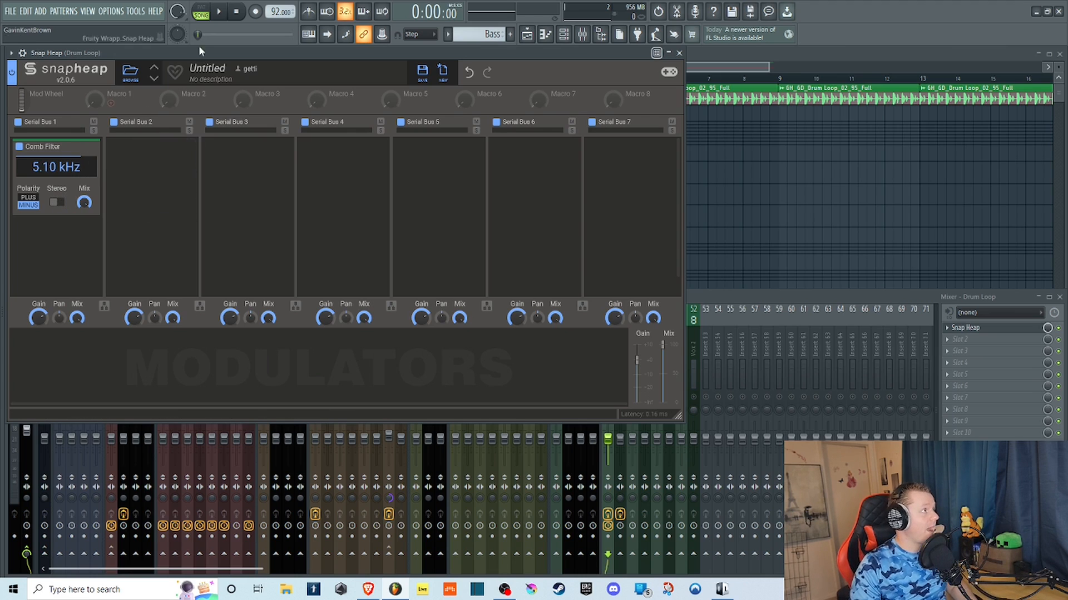
key(space)
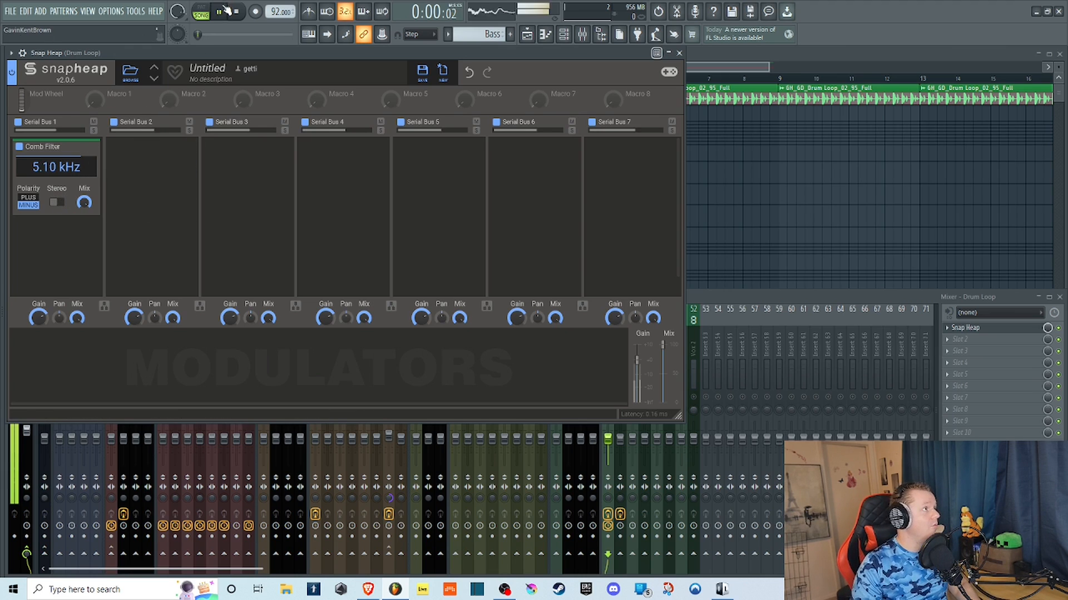
Toggle the Comb Filter's Stereo on and off during playback while lowering its cutoff to 1.09 kHz, and stop the loop.
click(55, 205)
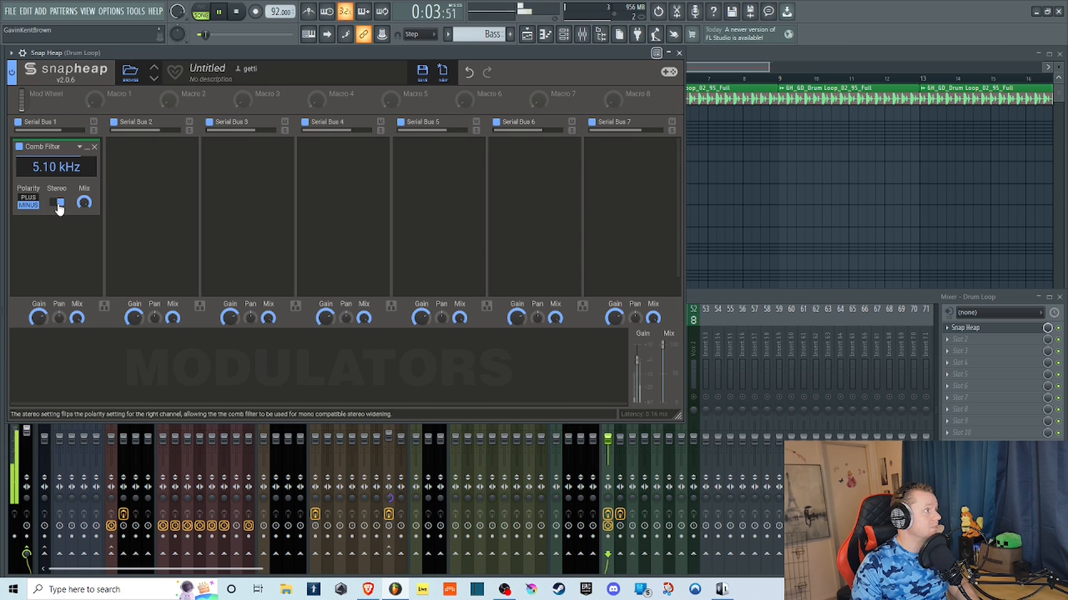
mouse_move(55, 167)
mouse_down()
mouse_move(56, 150)
mouse_move(60, 182)
mouse_up()
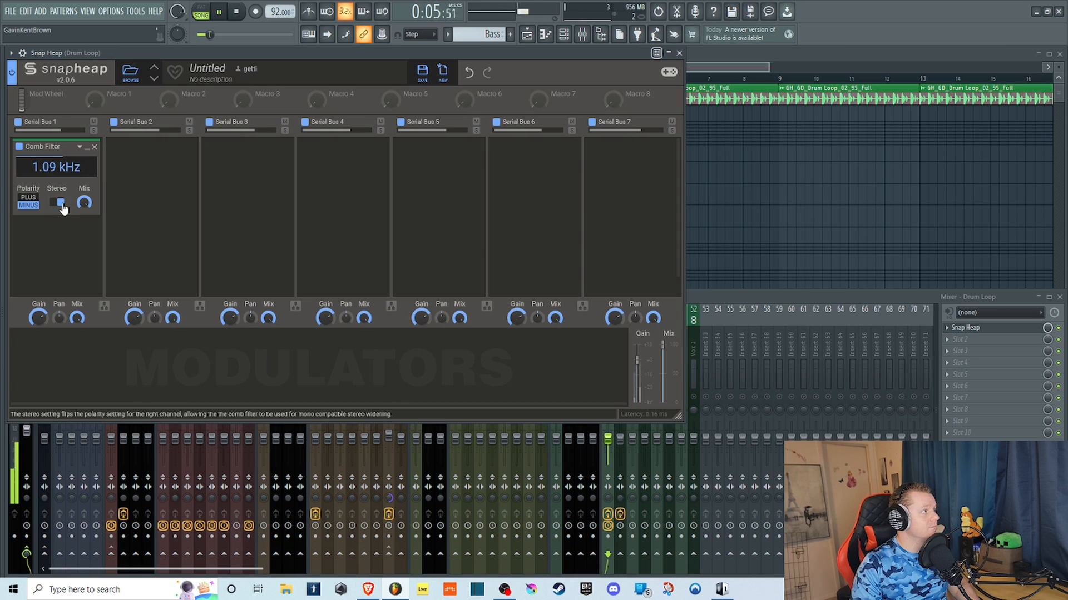
click(60, 202)
click(61, 203)
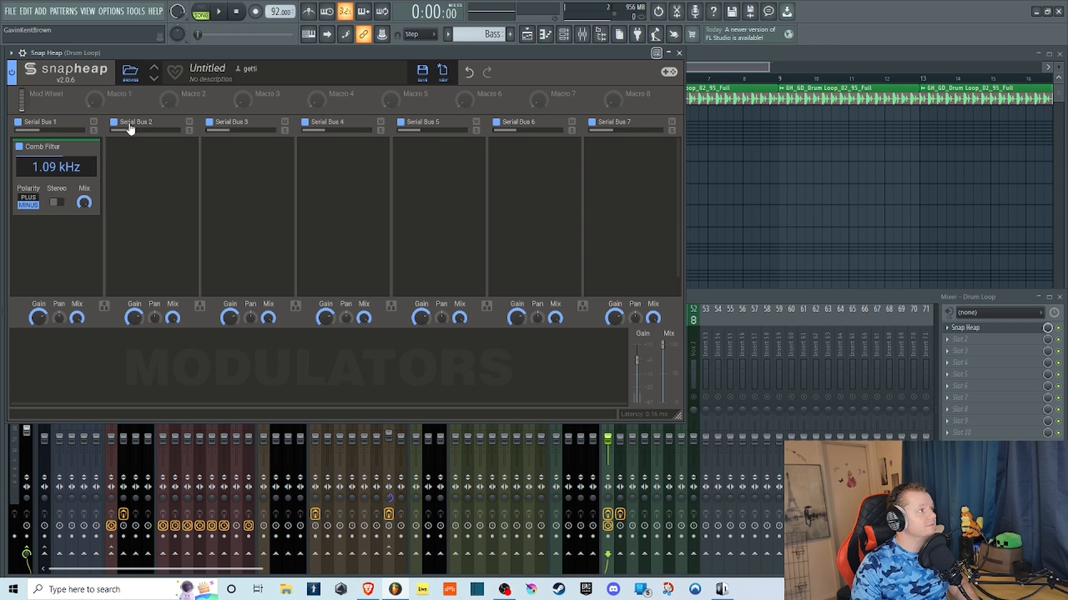
Replace the Comb Filter in Serial Bus 1 with a Compressor and play the loop.
click(96, 149)
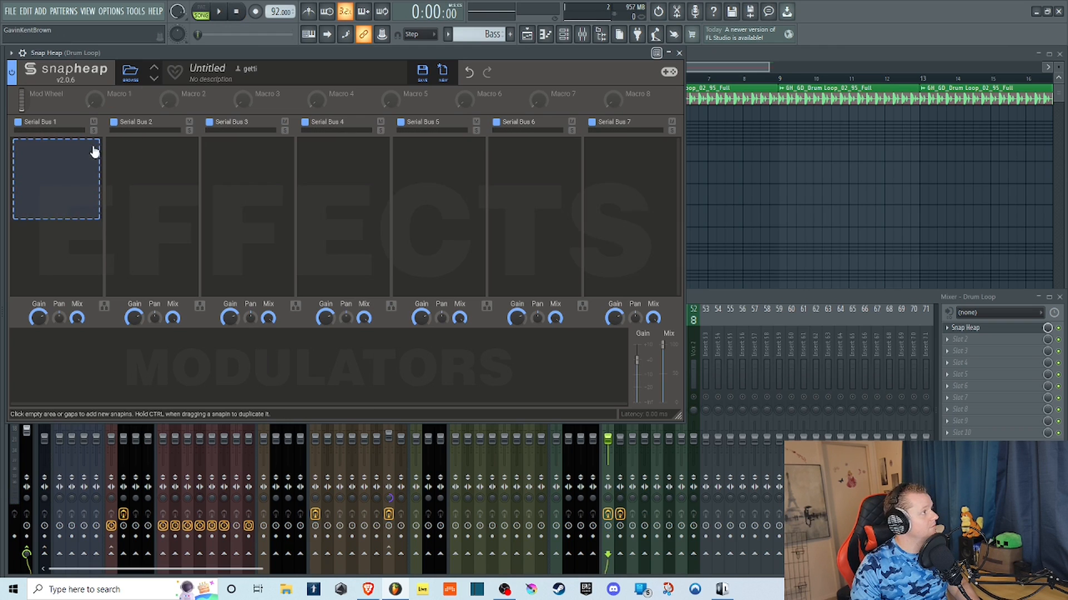
click(78, 157)
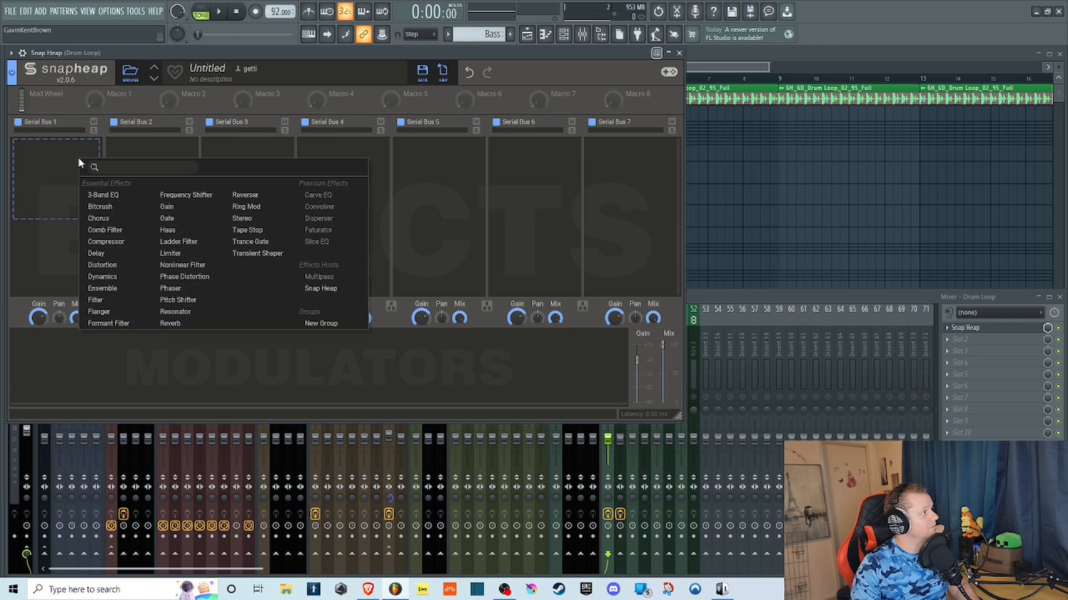
click(116, 243)
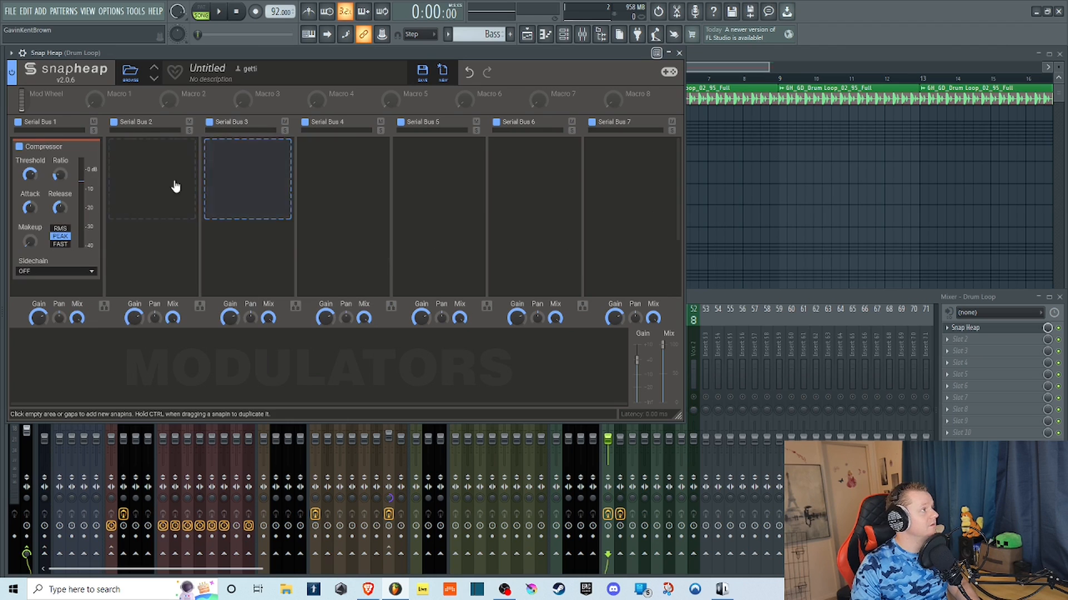
click(219, 12)
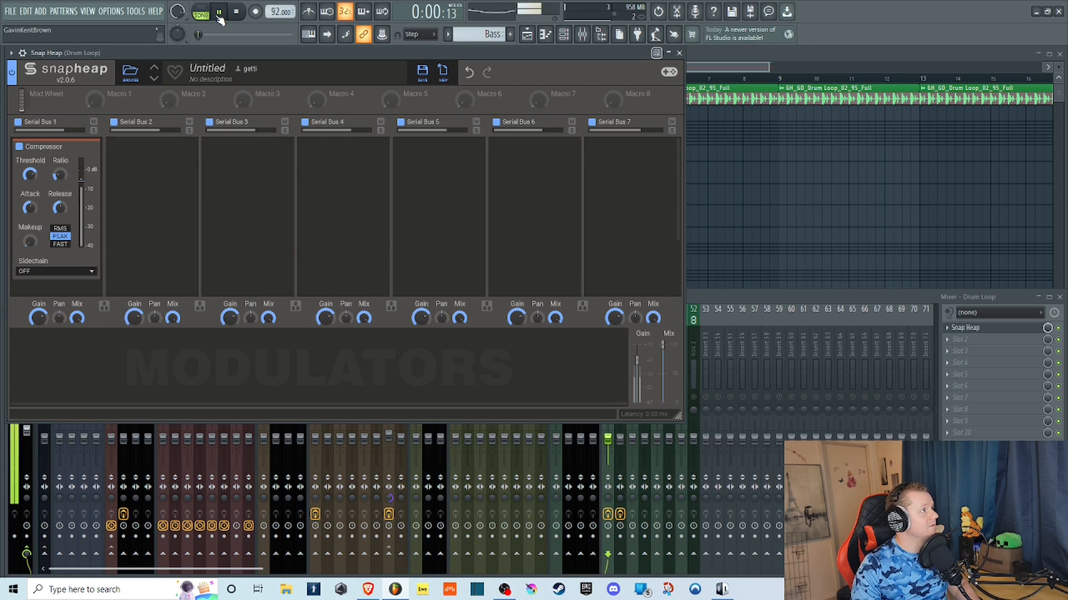
Lower the Compressor's Threshold and raise its Ratio to Inf:1 during playback, and stop the loop.
mouse_move(29, 175)
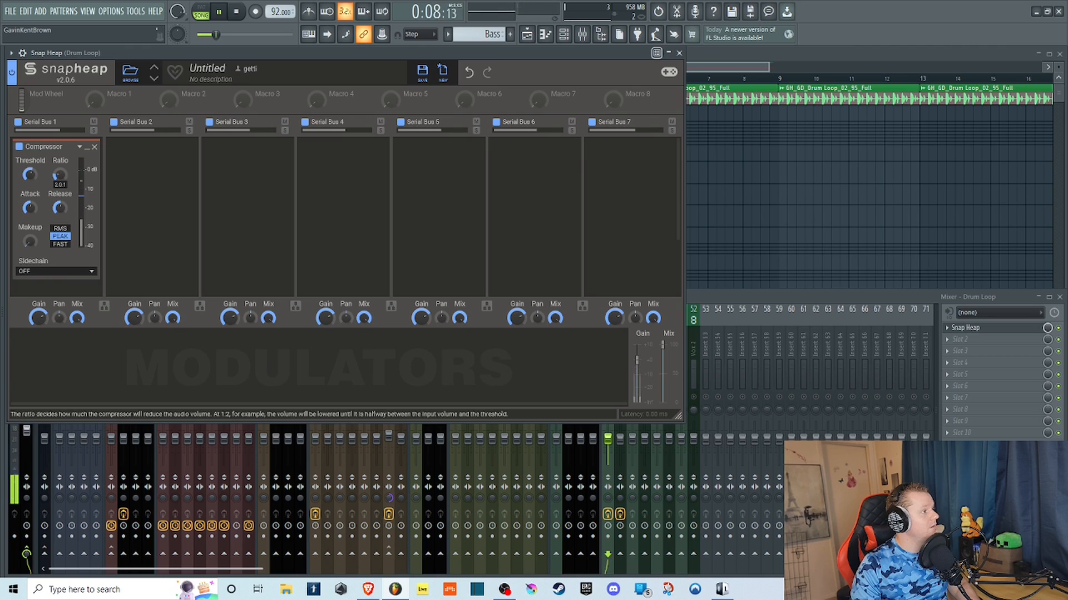
mouse_move(59, 173)
mouse_down()
mouse_move(59, 186)
mouse_move(59, 156)
mouse_up()
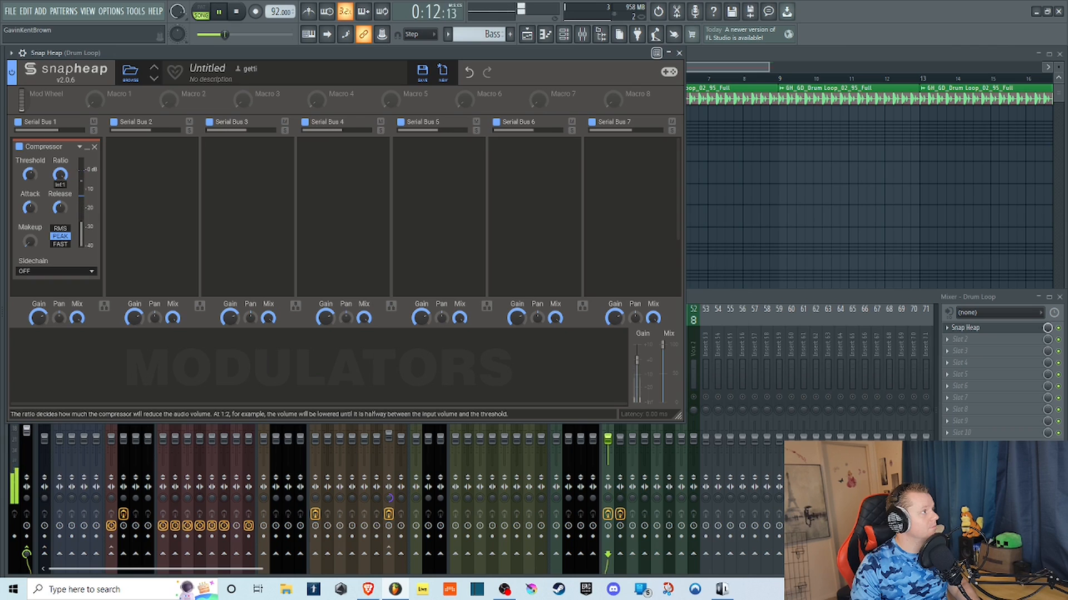
drag(59, 174, 59, 162)
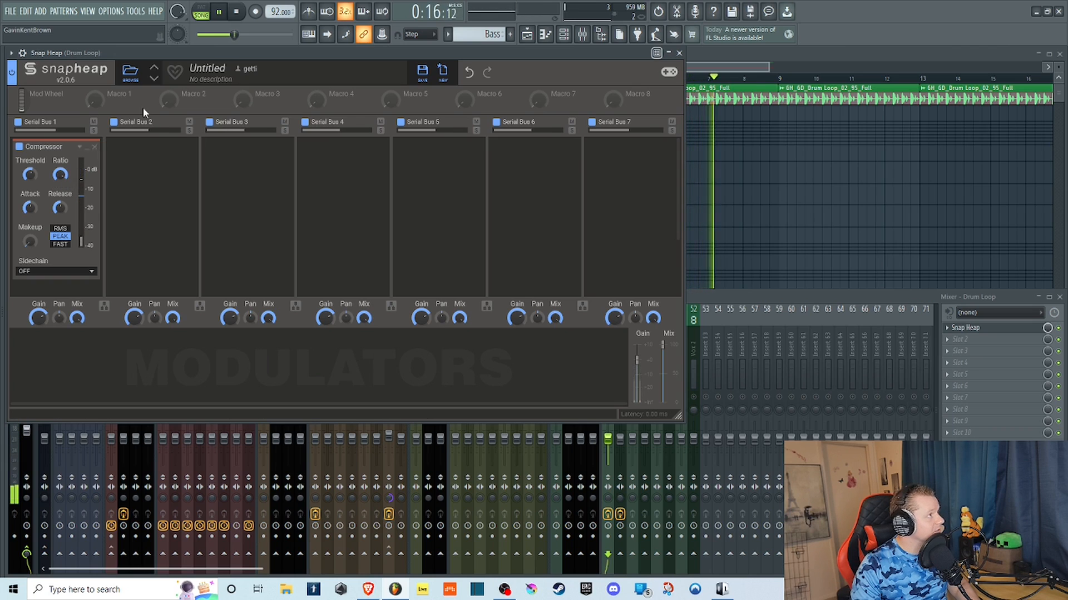
key(space)
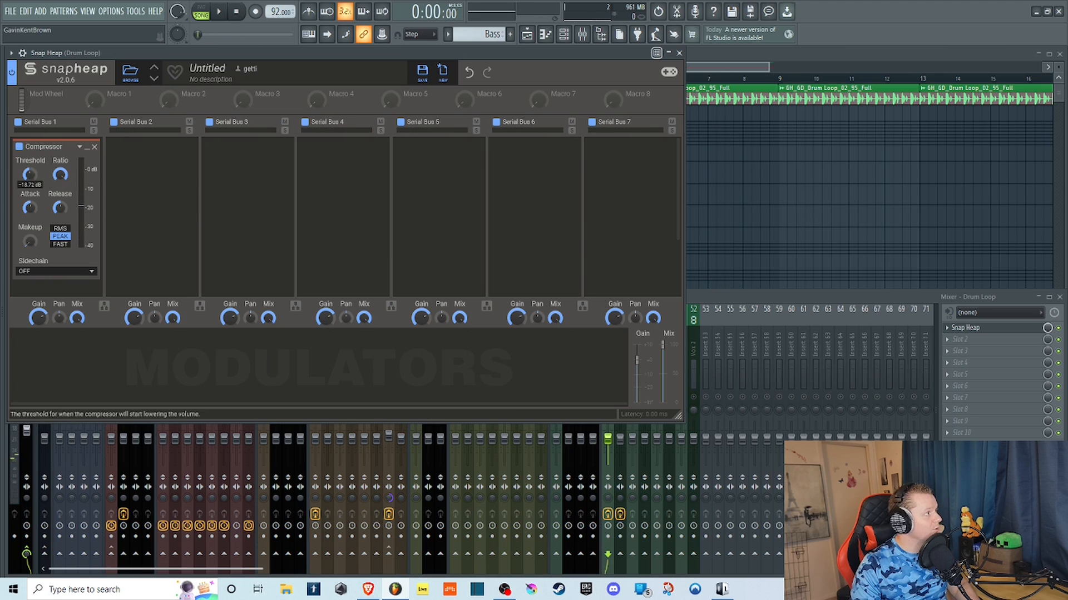
Play the loop while sweeping the Compressor's Attack and Release between their lowest and higher settings.
click(224, 13)
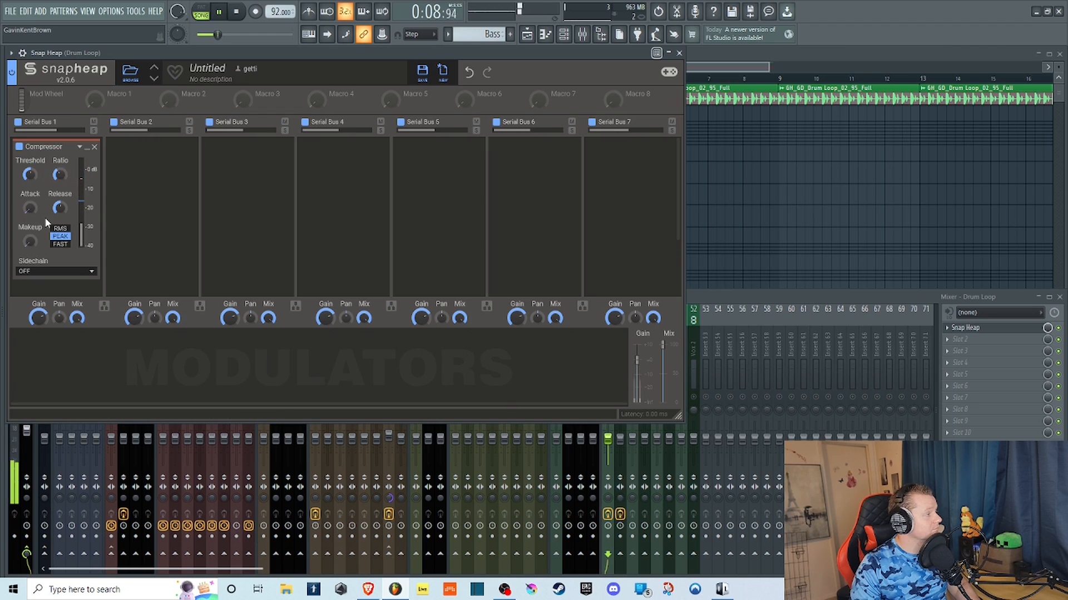
drag(34, 209, 34, 139)
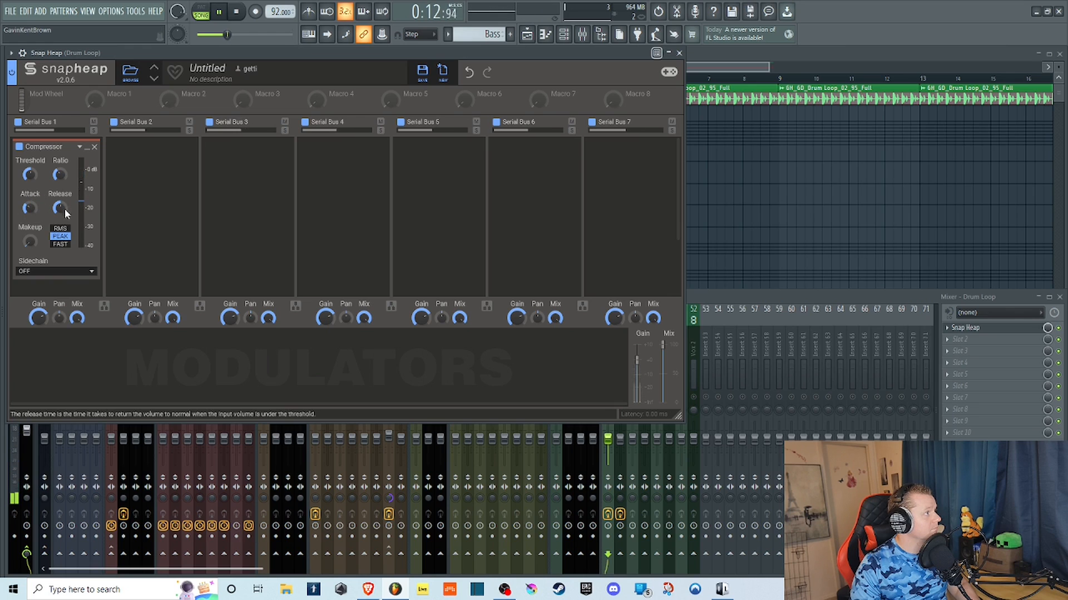
drag(31, 209, 35, 225)
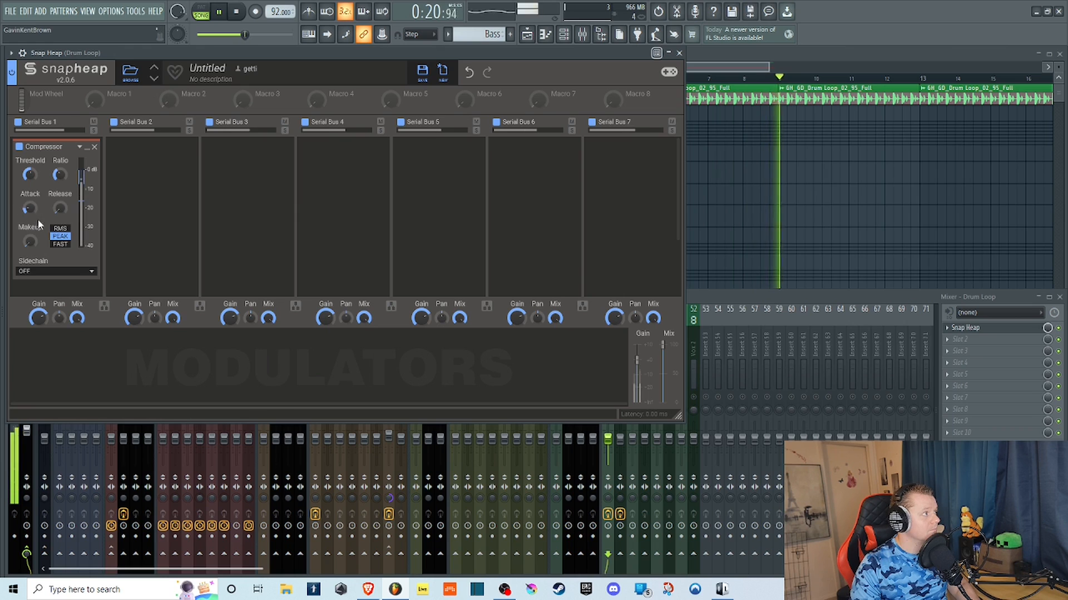
drag(61, 210, 61, 183)
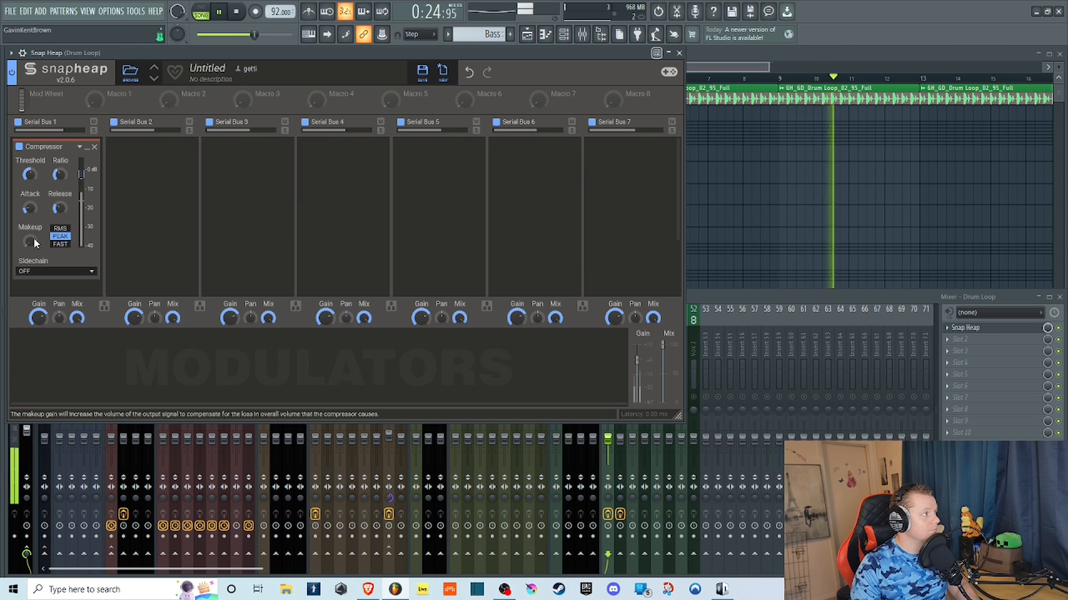
Raise the Compressor's Makeup gain, readjust its Threshold and Attack with RMS detection, and stop playback.
drag(29, 242, 29, 219)
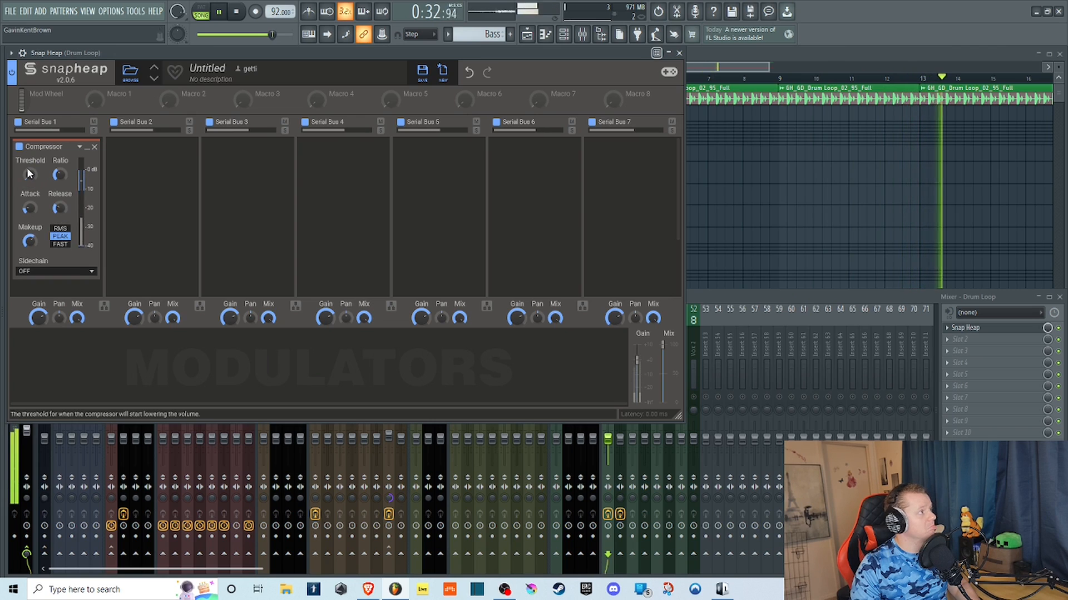
drag(28, 174, 28, 181)
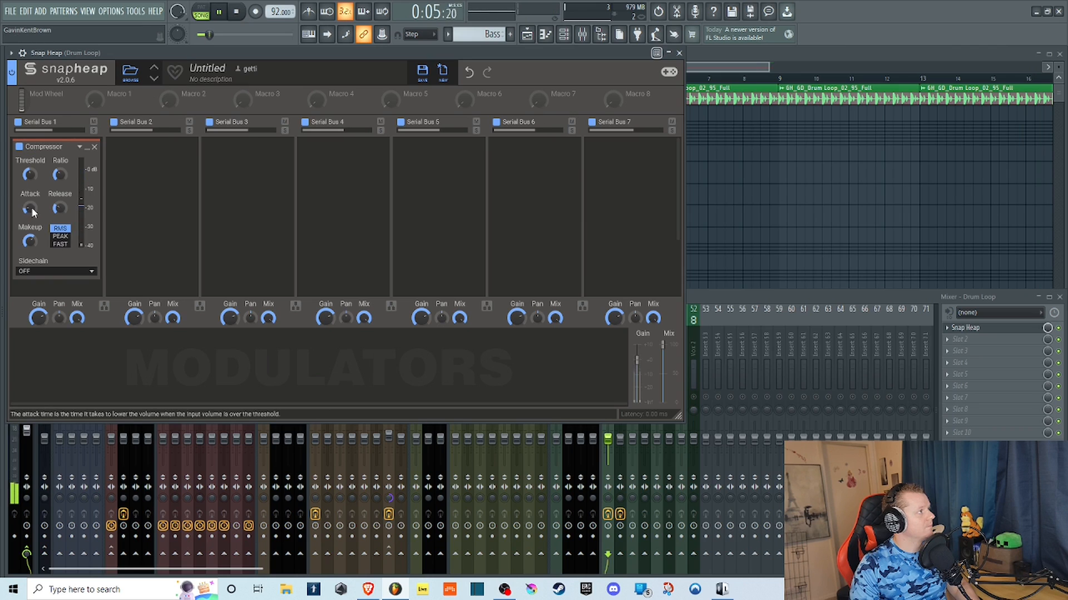
drag(30, 208, 77, 3)
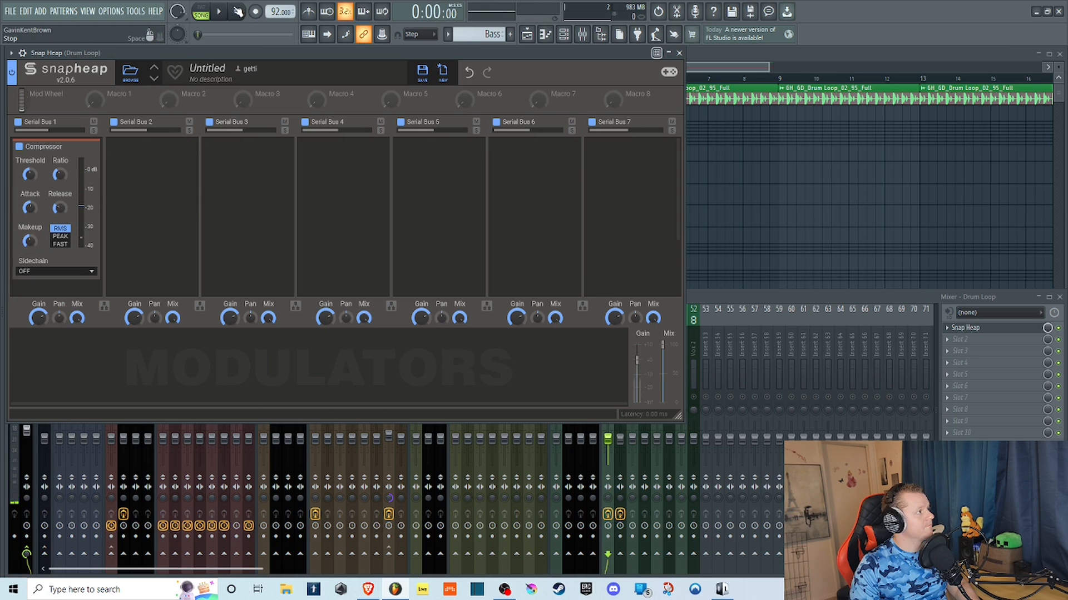
Try the Compressor's Sidechain on MAIN with the loop, and return it to OFF.
click(79, 272)
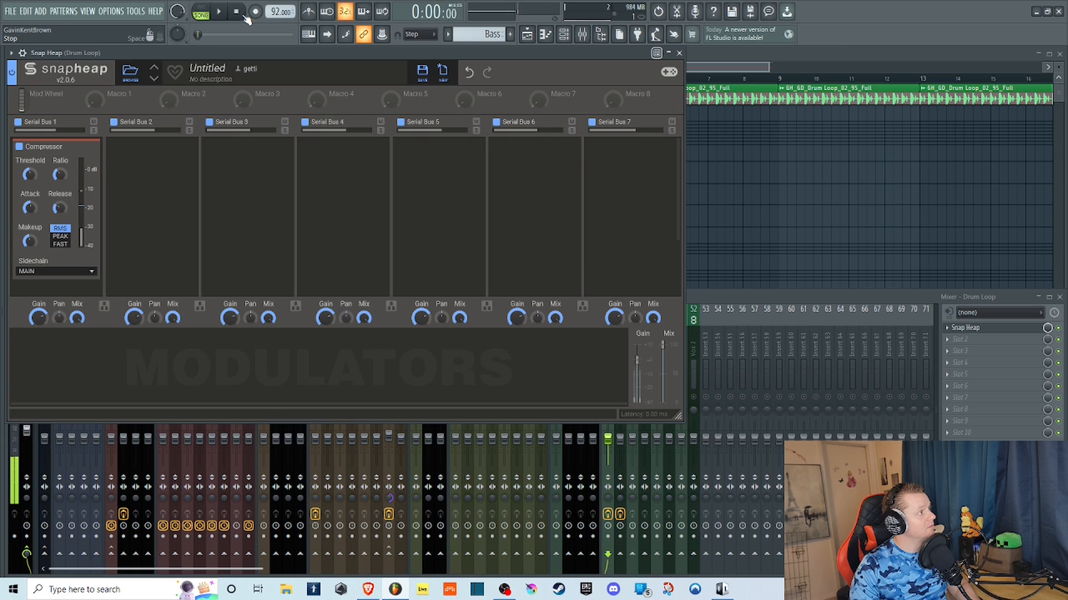
click(63, 274)
click(47, 272)
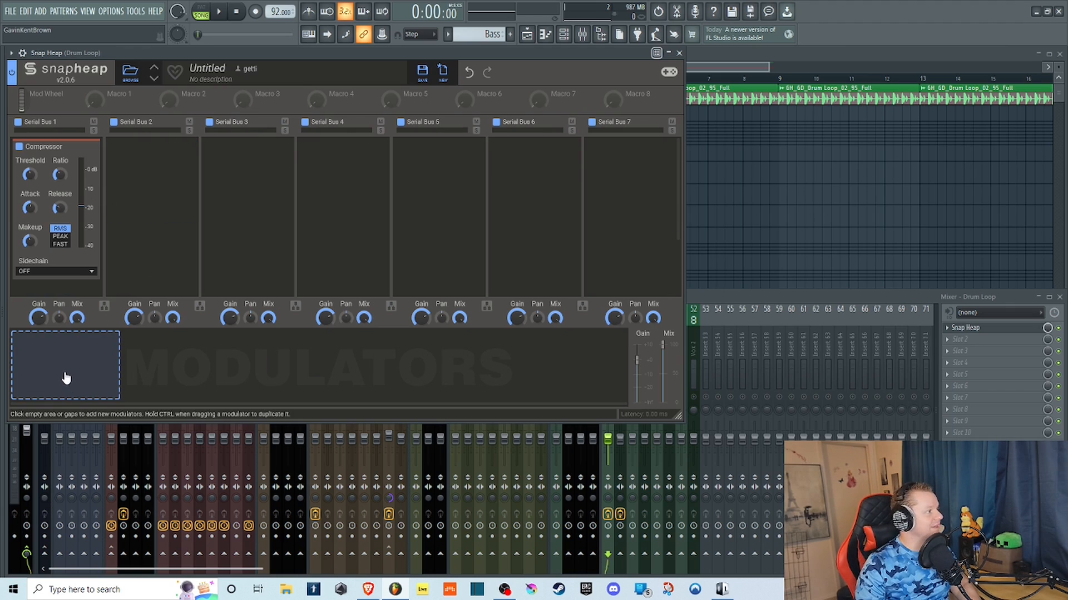
Replace the Compressor in Serial Bus 1 with a Delay effect and play the loop.
click(94, 147)
click(61, 168)
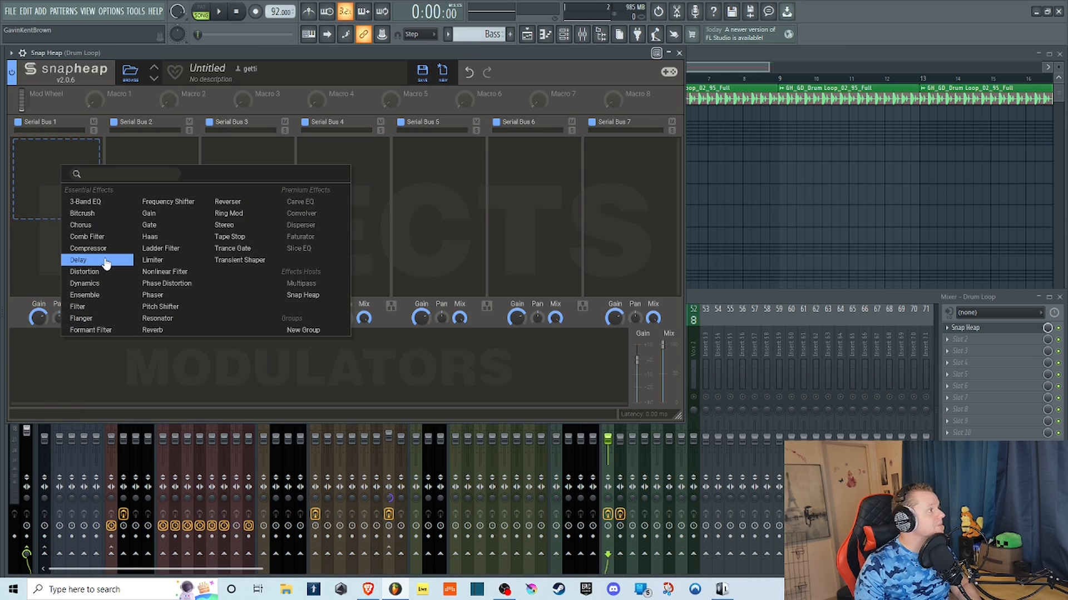
click(78, 259)
click(220, 11)
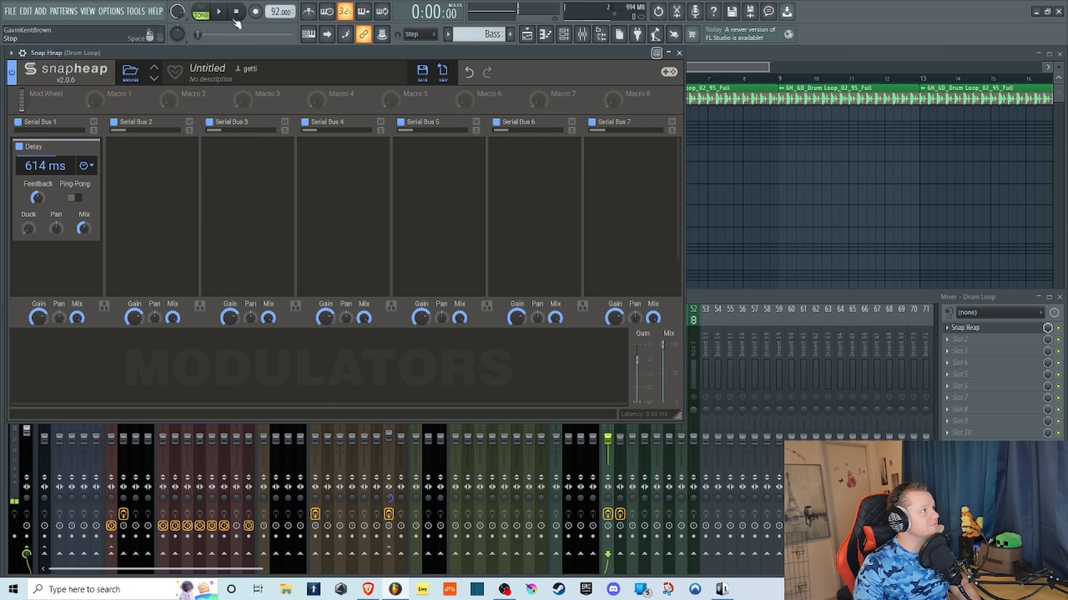
Sweep the Delay time between about 10 and 123 ms during playback, end at 23.6 ms and stop the loop.
drag(47, 166, 47, 169)
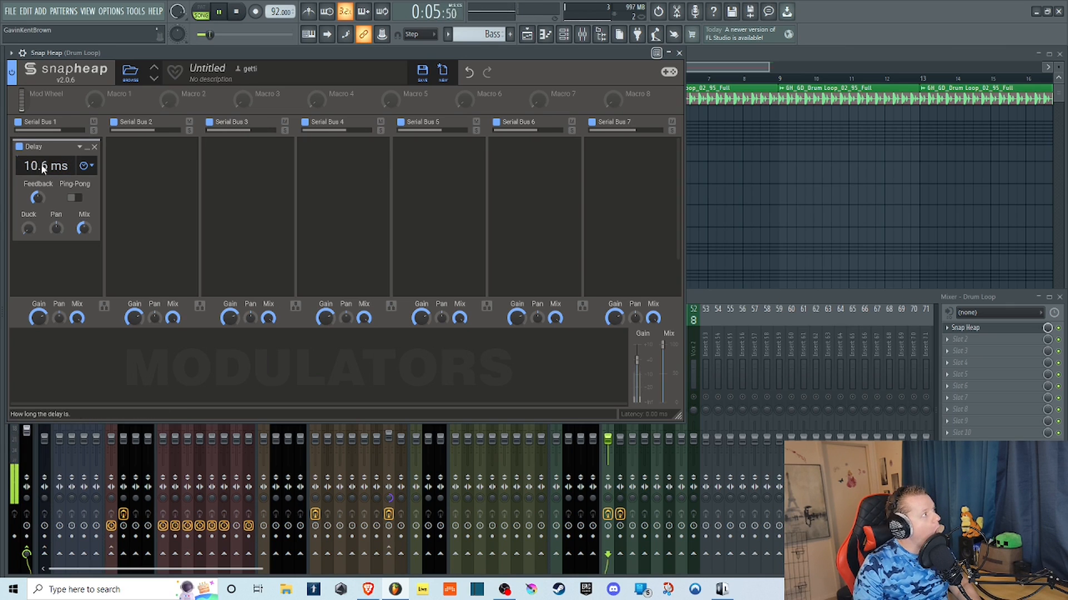
drag(41, 165, 41, 168)
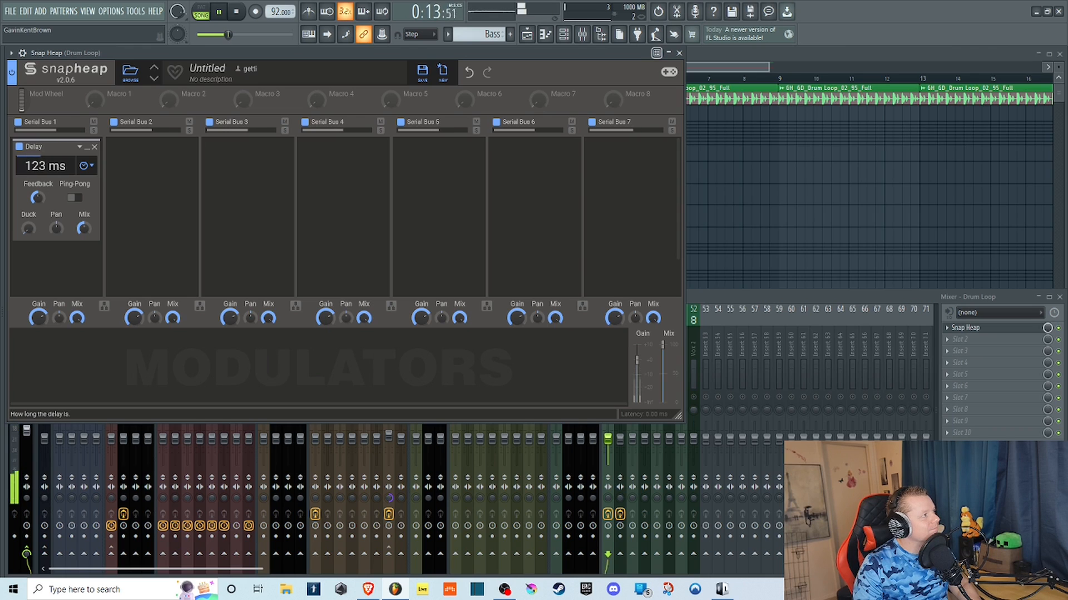
drag(41, 166, 43, 188)
drag(46, 166, 45, 200)
click(237, 13)
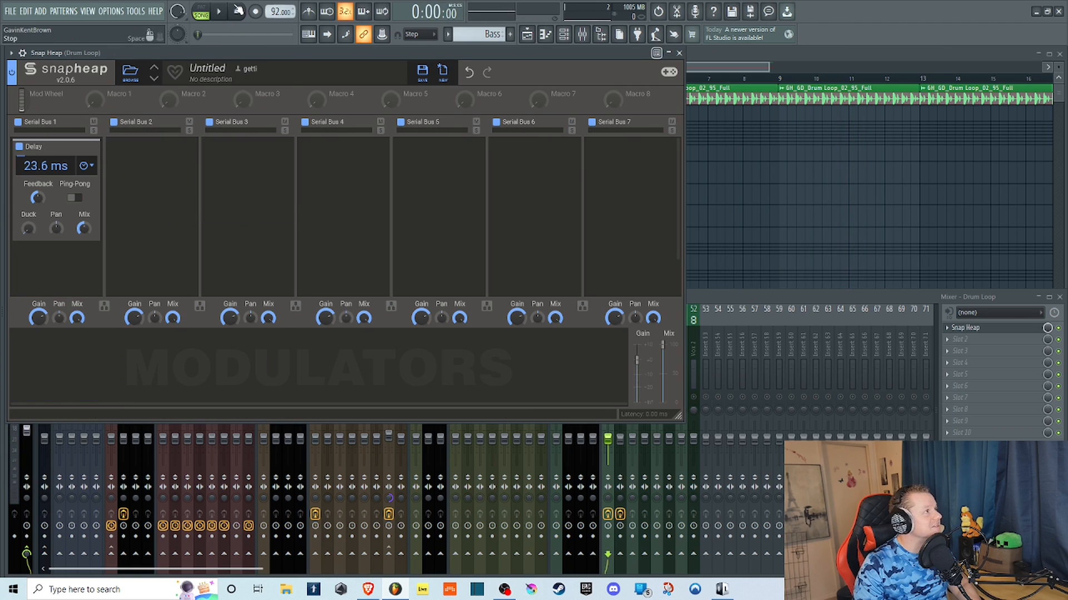
Set the Delay time to 18.8 ms, play the loop and sweep Feedback up from 0% with Ping-Pong turned on.
drag(45, 168, 44, 170)
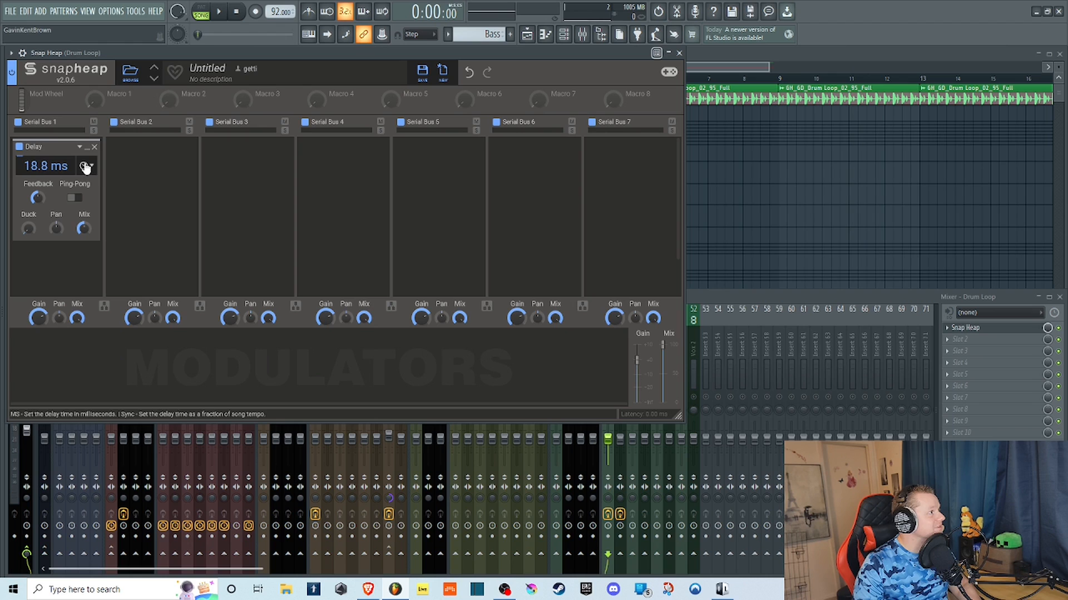
click(219, 11)
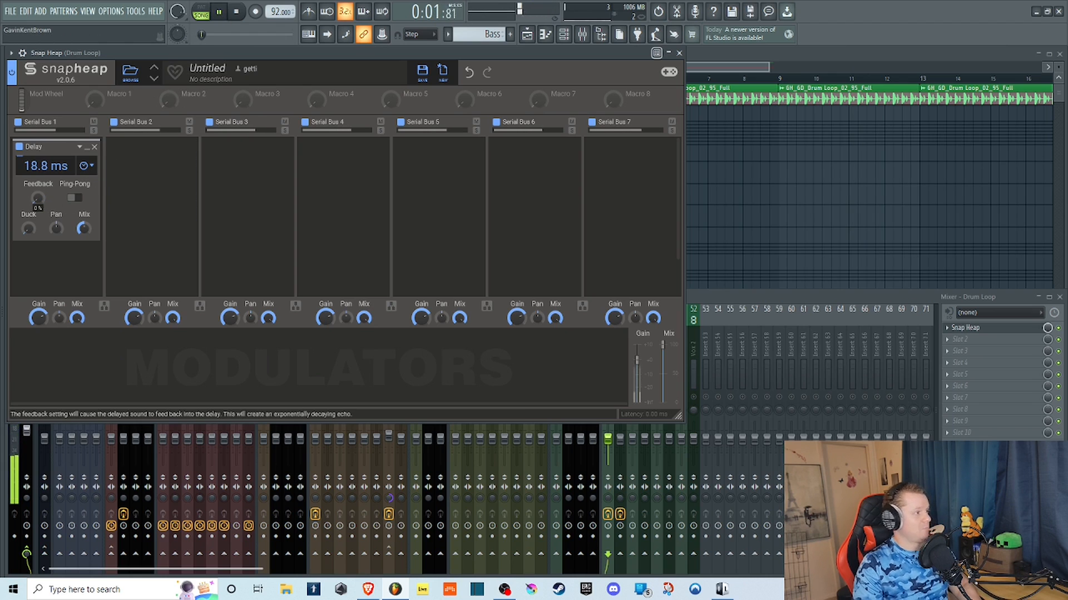
drag(37, 199, 37, 196)
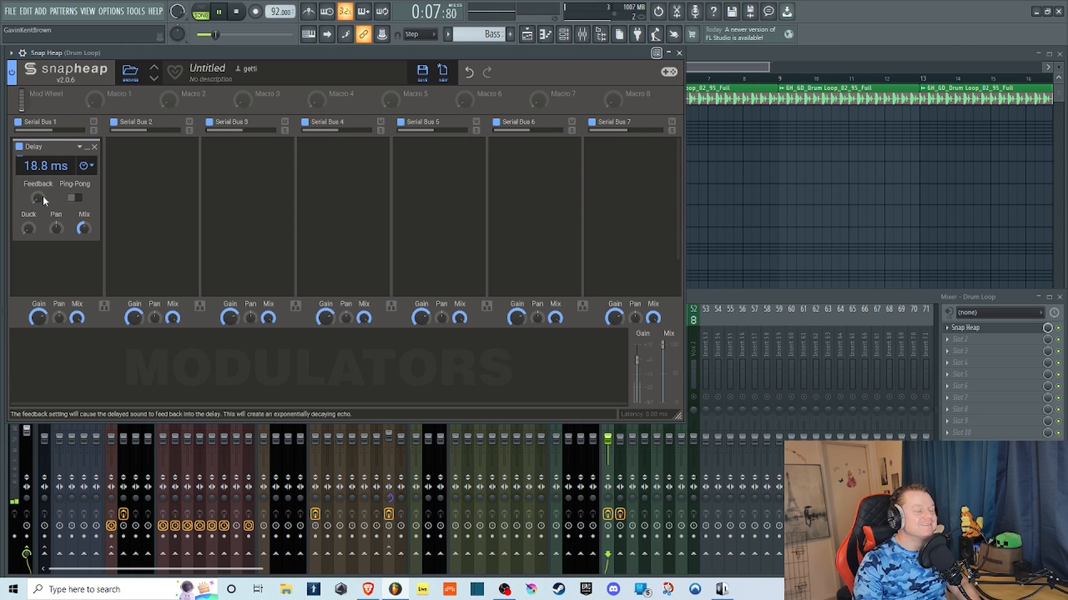
mouse_move(41, 198)
mouse_down()
mouse_move(42, 178)
mouse_move(38, 223)
mouse_move(37, 193)
mouse_up()
click(76, 198)
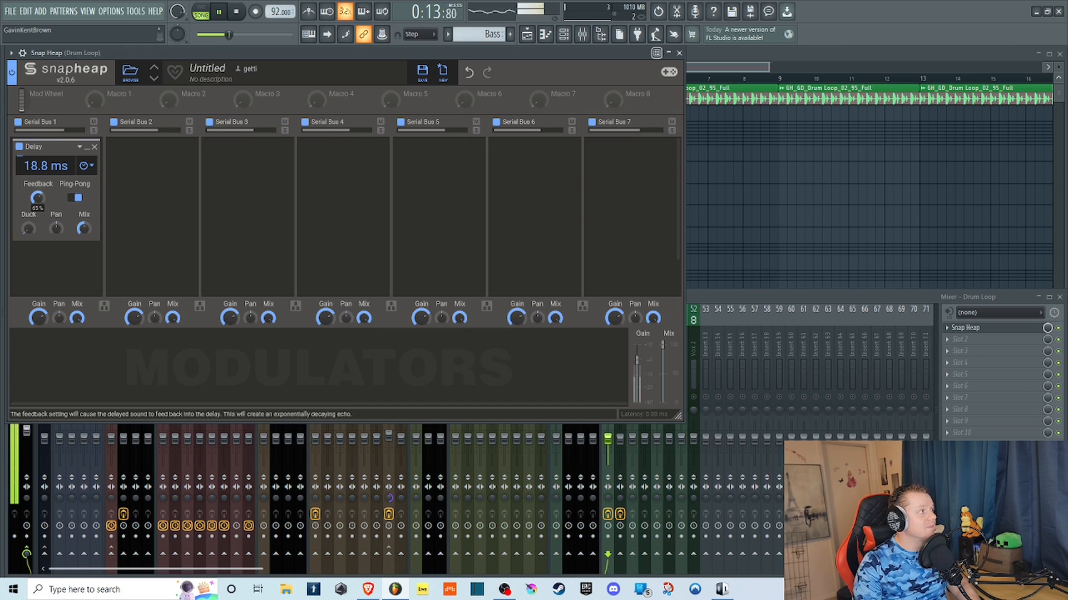
drag(41, 198, 38, 155)
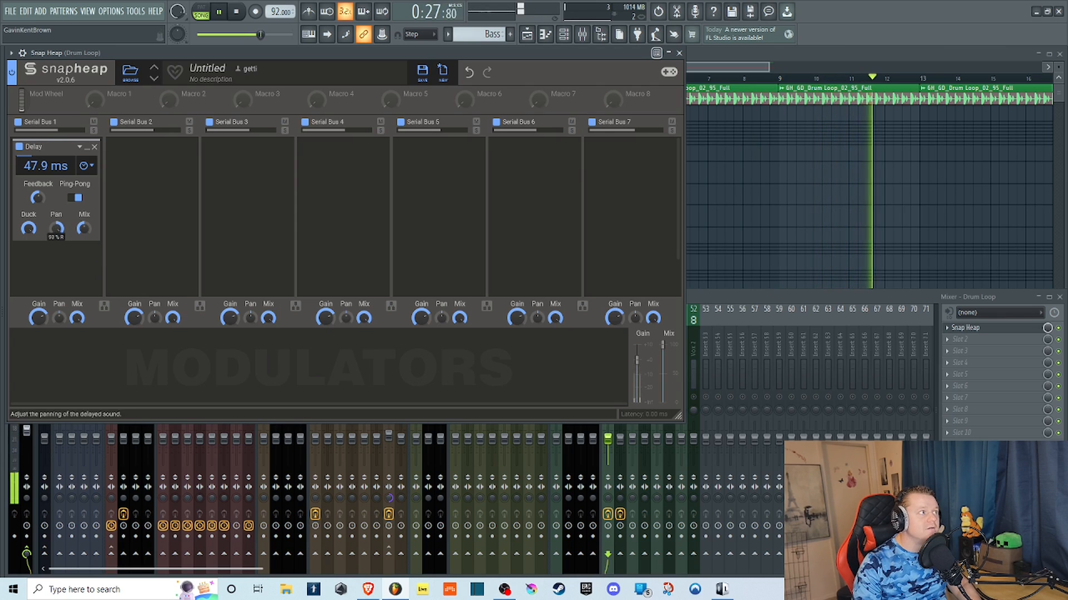
Adjust the Delay's Pan toward the right channel and sweep its Mix from full to zero and partway back up.
drag(57, 230, 57, 172)
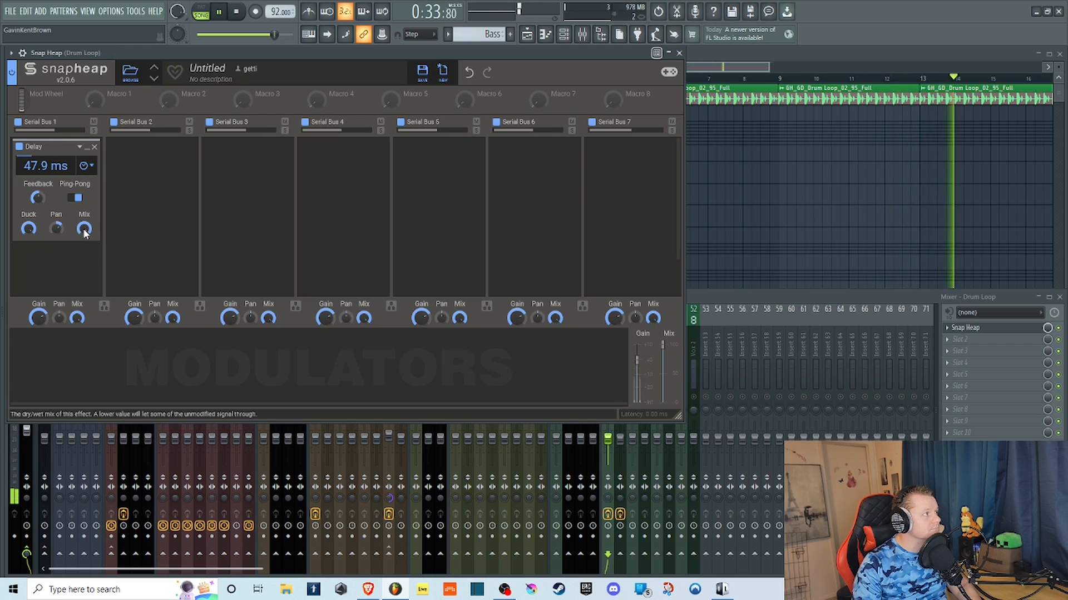
drag(84, 230, 84, 317)
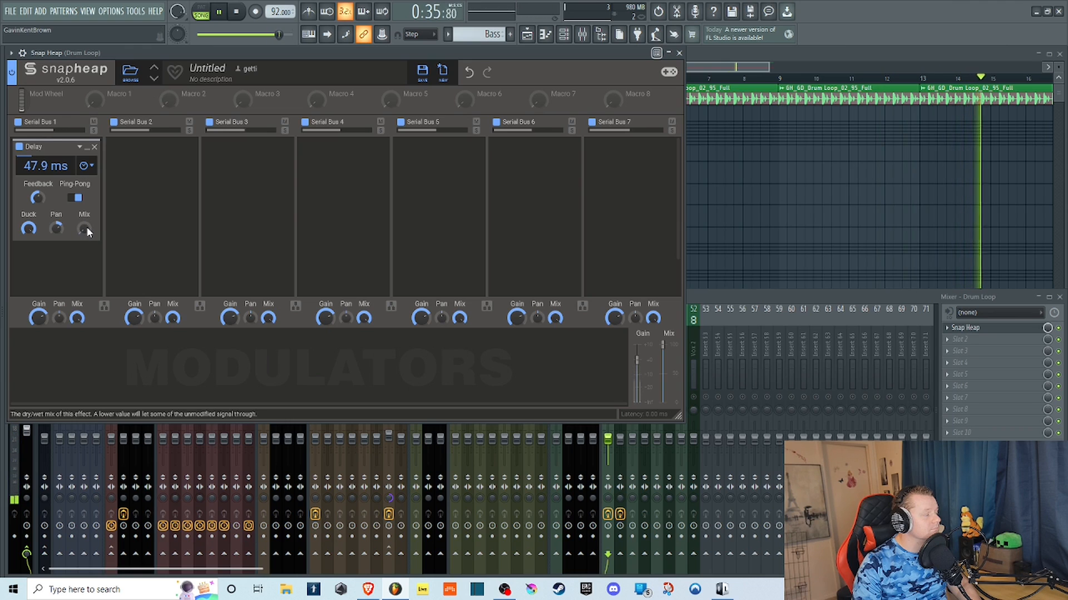
drag(84, 228, 85, 196)
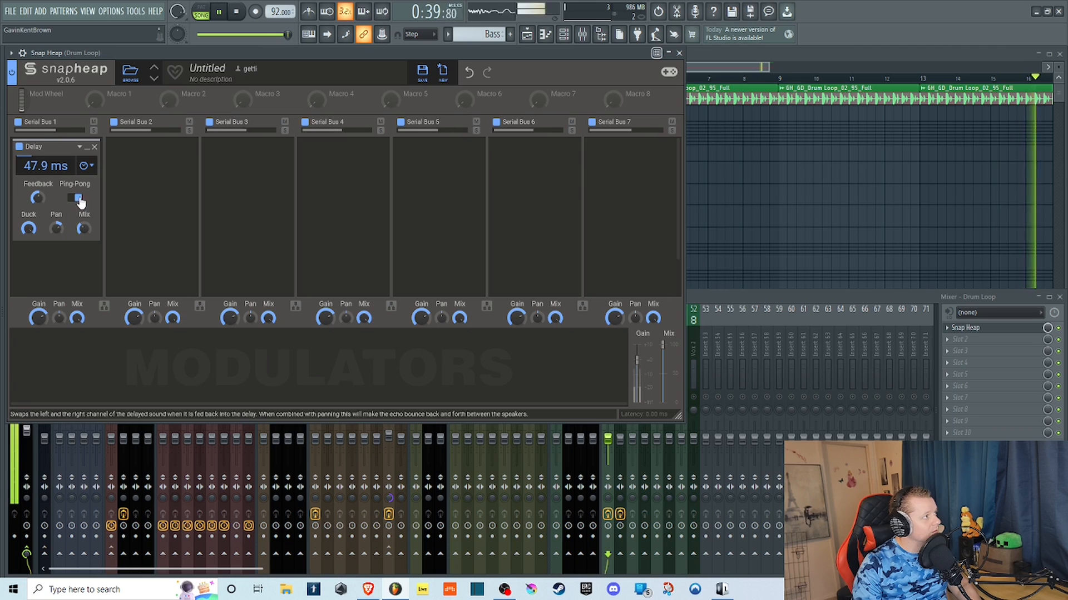
Set the Delay time to 31.1 ms, switch its timing mode to Sync and play the loop.
mouse_move(41, 166)
mouse_down()
mouse_move(41, 178)
mouse_move(42, 167)
mouse_up()
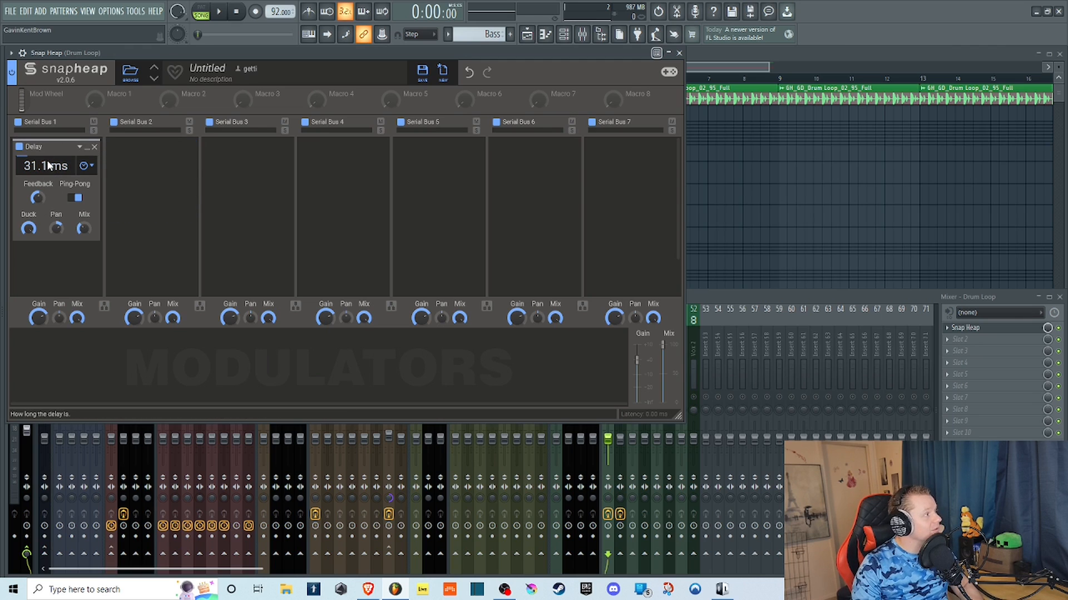
click(86, 166)
click(86, 184)
click(86, 168)
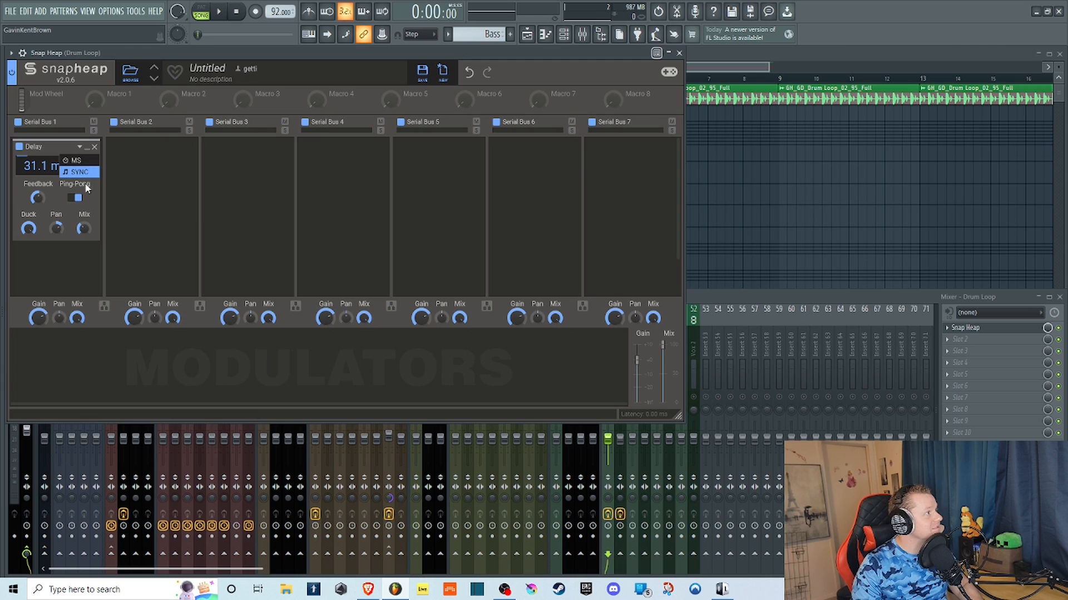
click(84, 173)
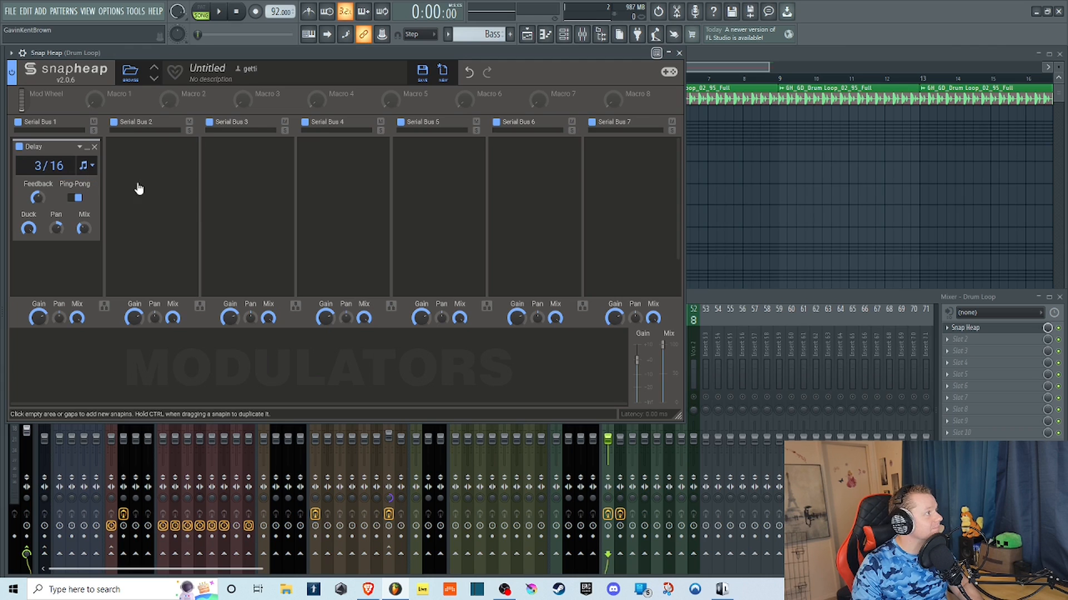
click(220, 12)
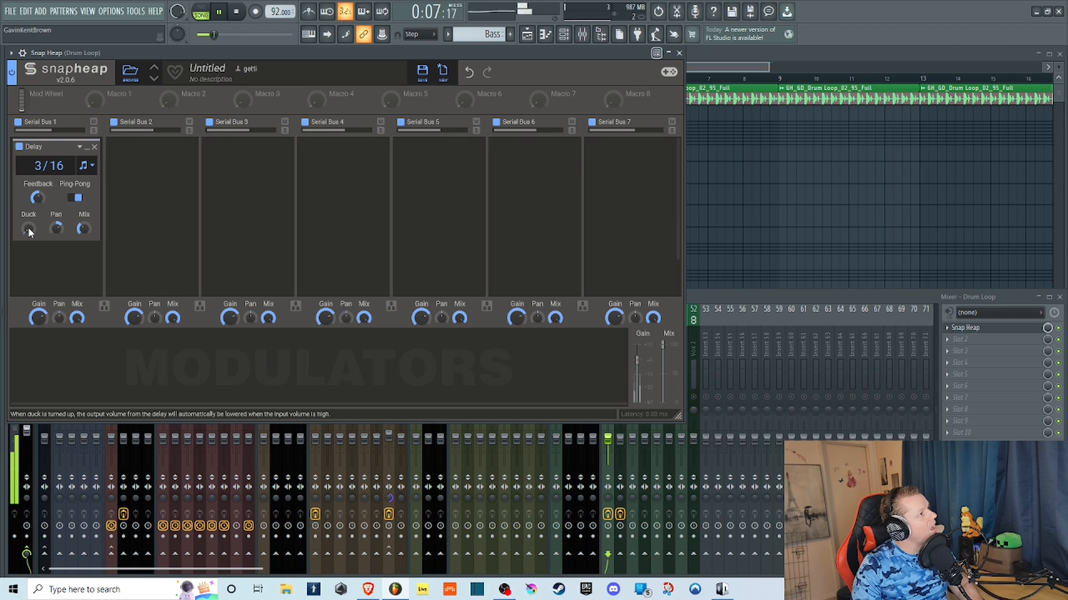
Bring the Delay's Duck from zero back to full and compare Ping-Pong off and on while panning further right.
drag(28, 228, 3, 209)
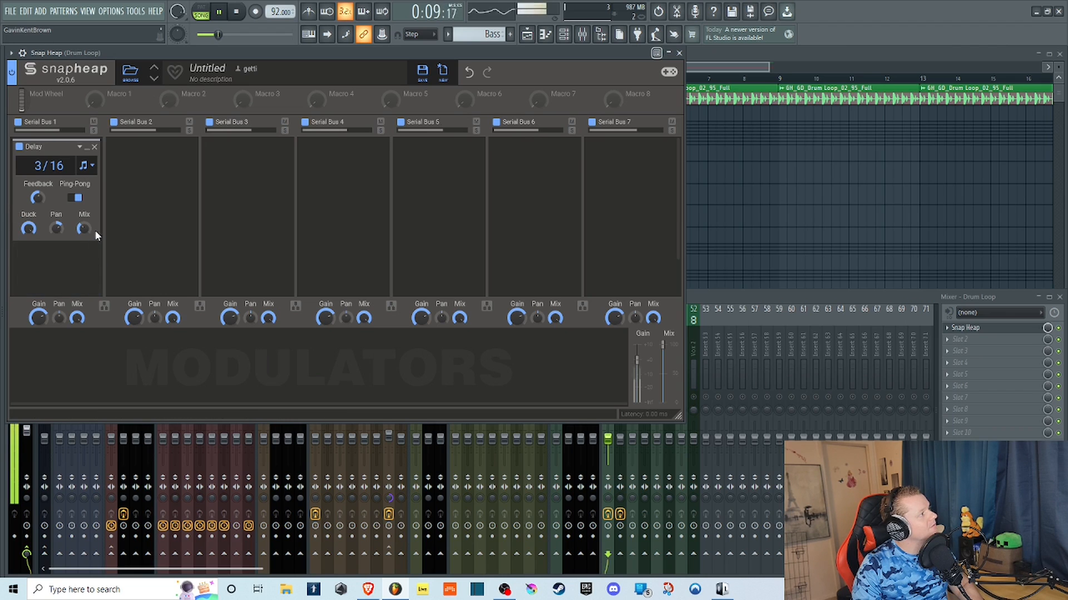
click(74, 198)
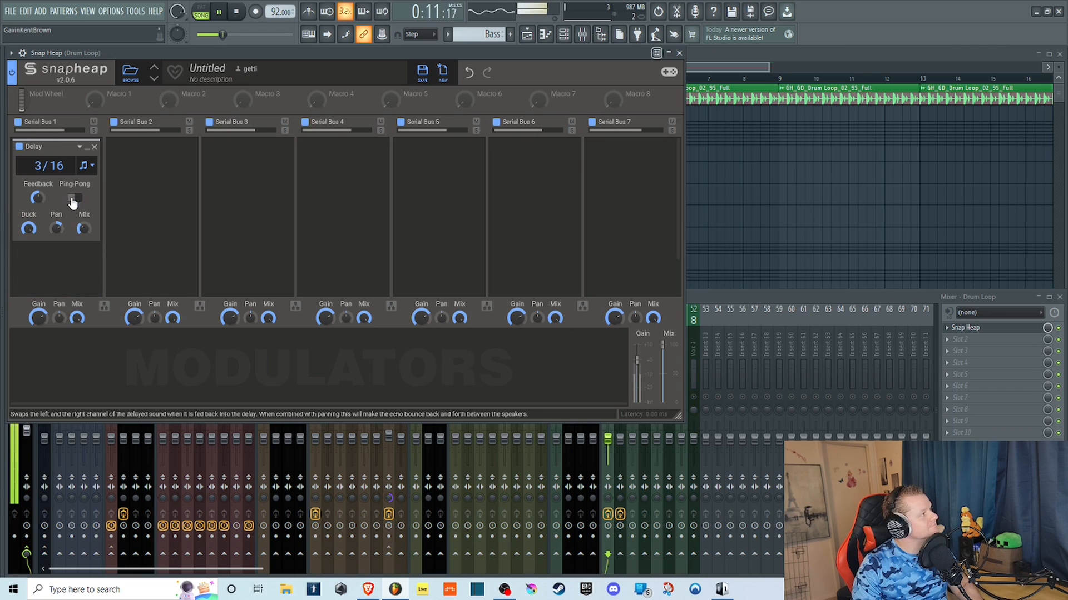
drag(56, 228, 56, 221)
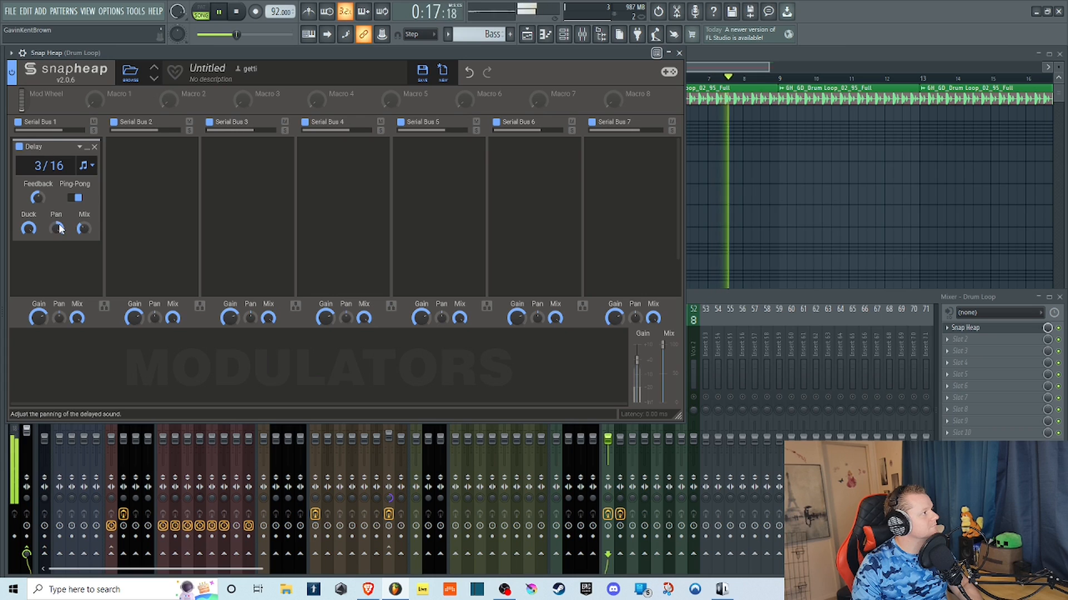
click(79, 197)
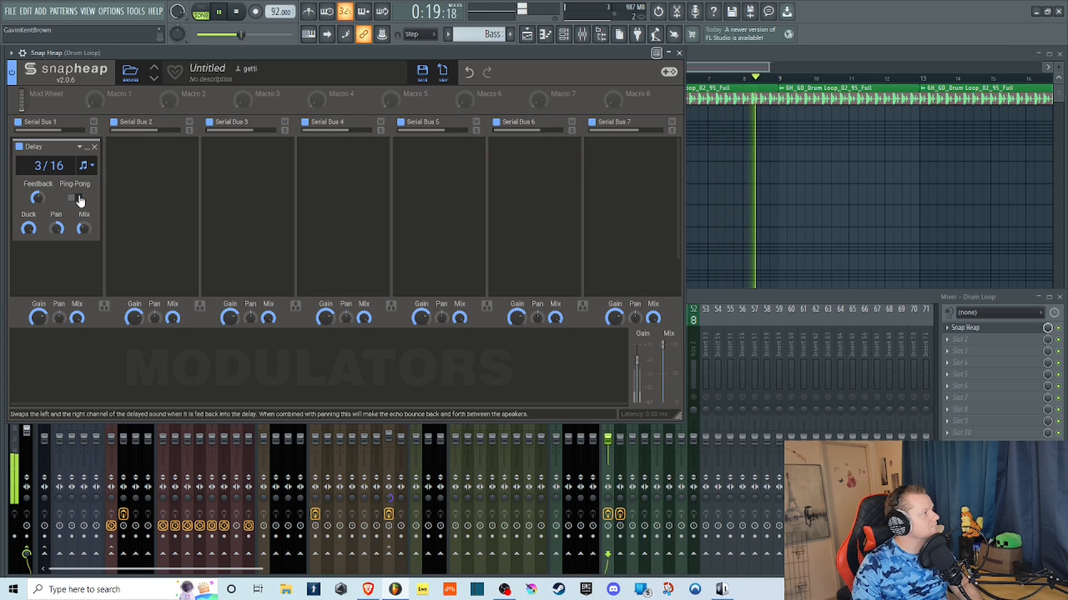
click(79, 198)
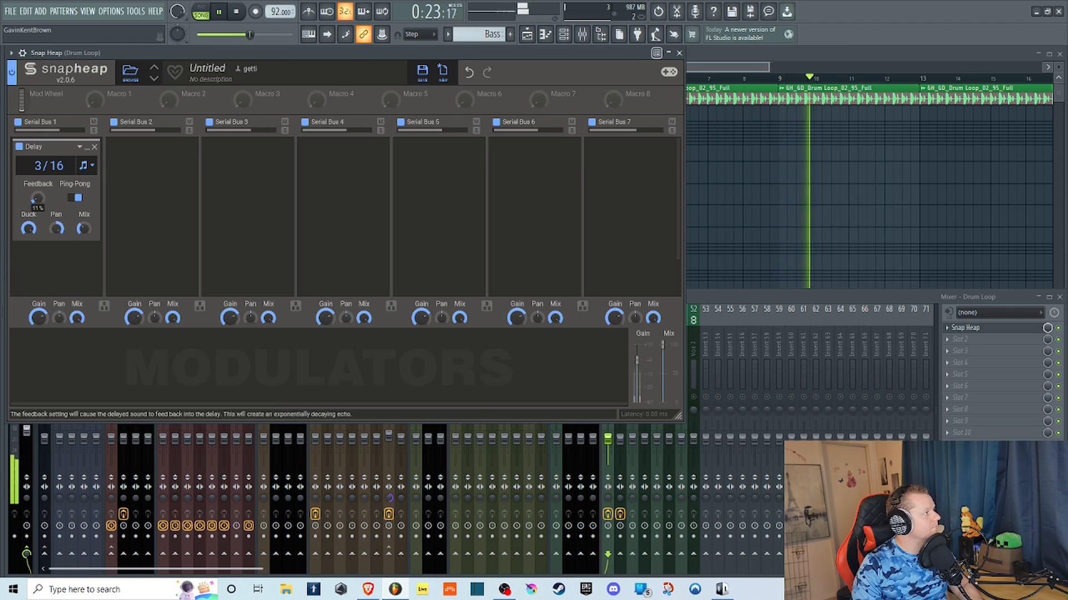
Sweep the Delay's Feedback from about 11% and change the synced delay time to 1/4, finishing at 1/16.
mouse_move(35, 200)
mouse_down()
mouse_move(37, 172)
mouse_move(37, 215)
mouse_up()
mouse_move(39, 169)
mouse_down()
mouse_move(39, 152)
mouse_move(36, 175)
mouse_move(38, 166)
mouse_up()
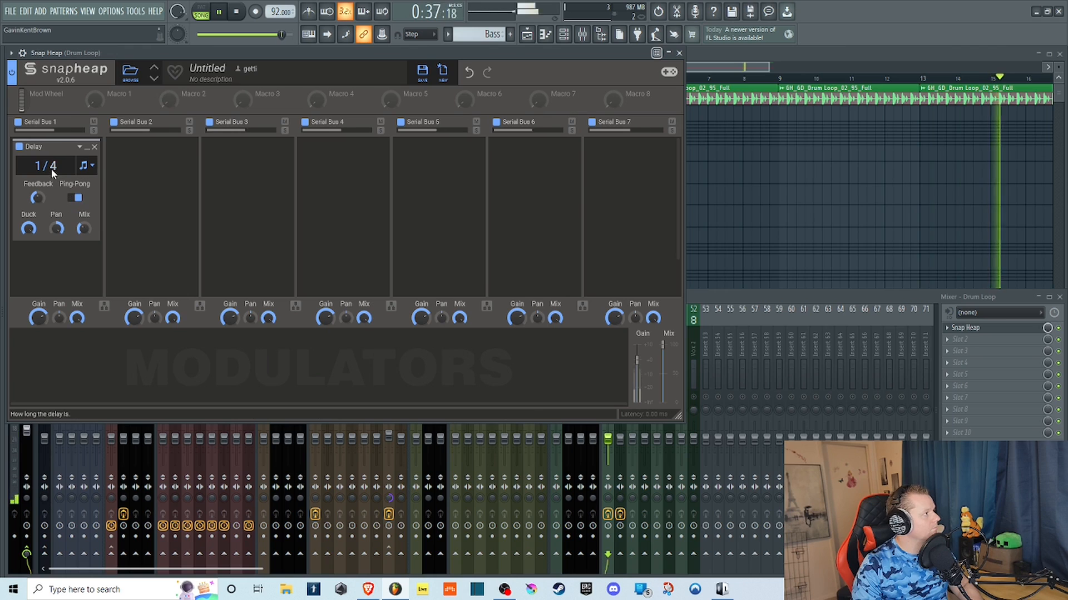
mouse_move(37, 167)
mouse_down()
mouse_move(55, 163)
mouse_move(39, 172)
mouse_up()
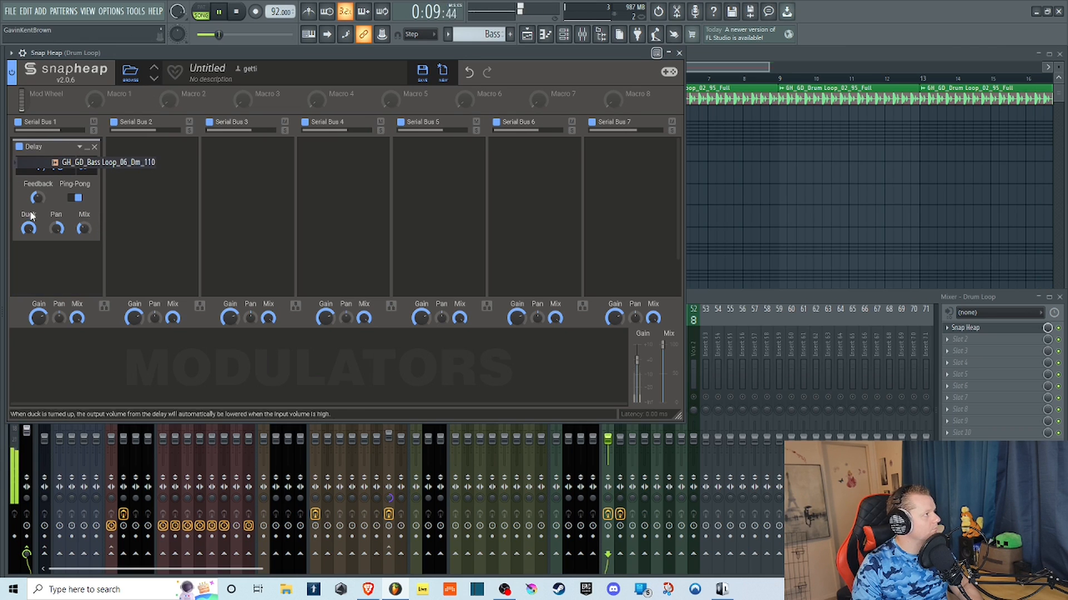
Stop the loop and reposition the Snap Heap window beside the channel rack with all its buses in view.
drag(176, 57, 200, 275)
click(42, 172)
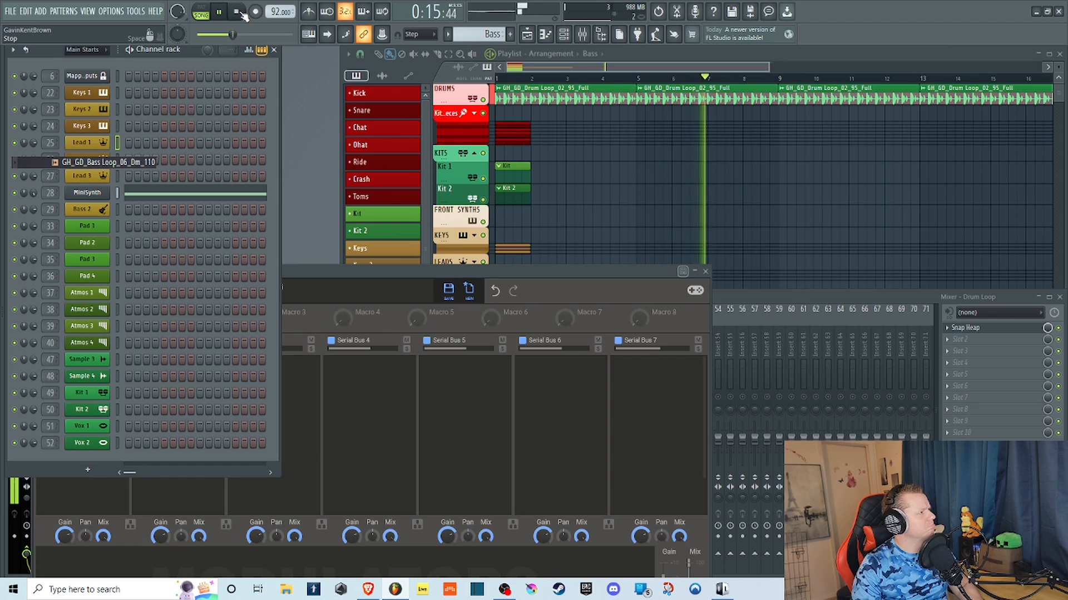
key(space)
drag(281, 265, 311, 40)
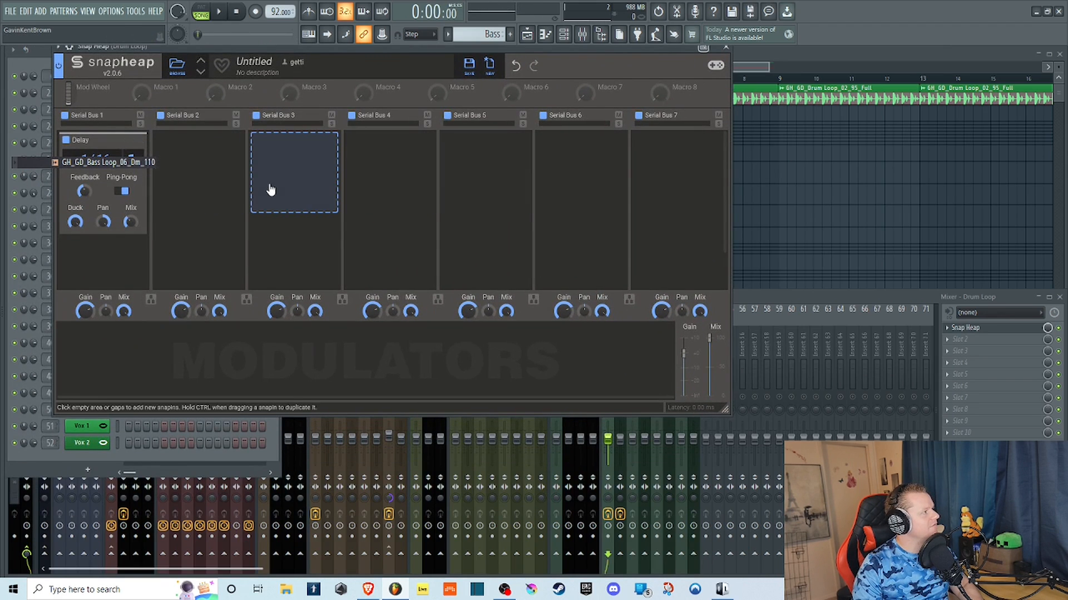
drag(214, 50, 362, 67)
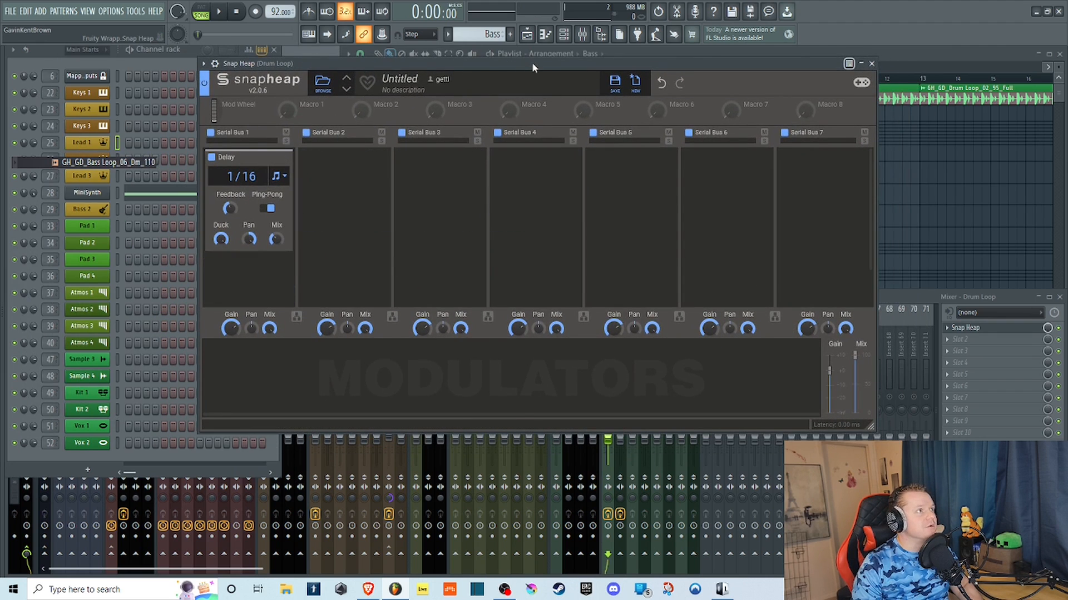
drag(519, 72, 481, 74)
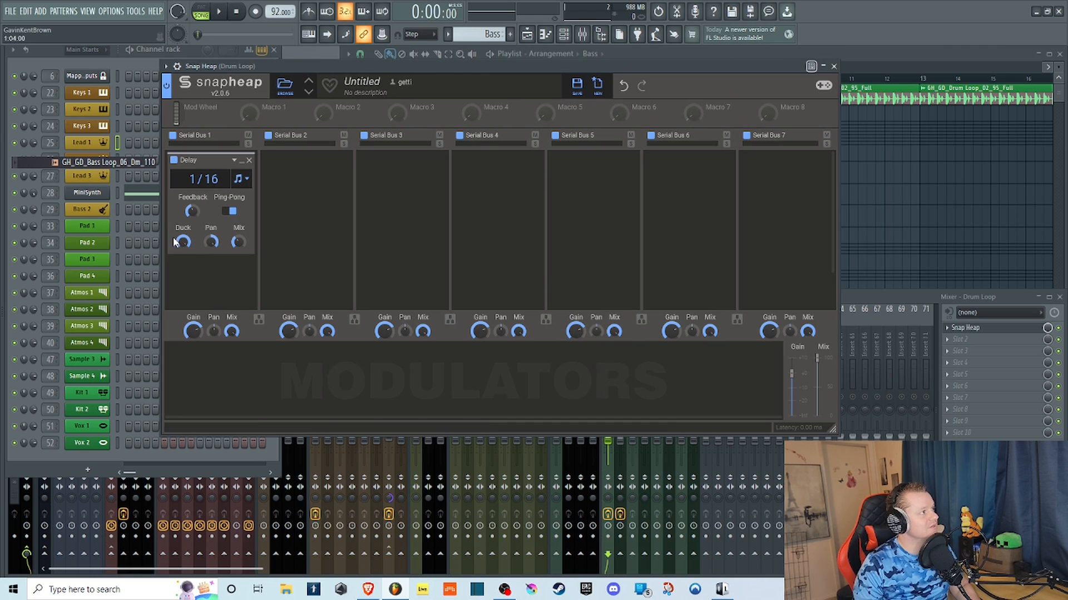
Replace the Delay in Serial Bus 1 with a Distortion effect and play the loop.
click(249, 162)
click(200, 167)
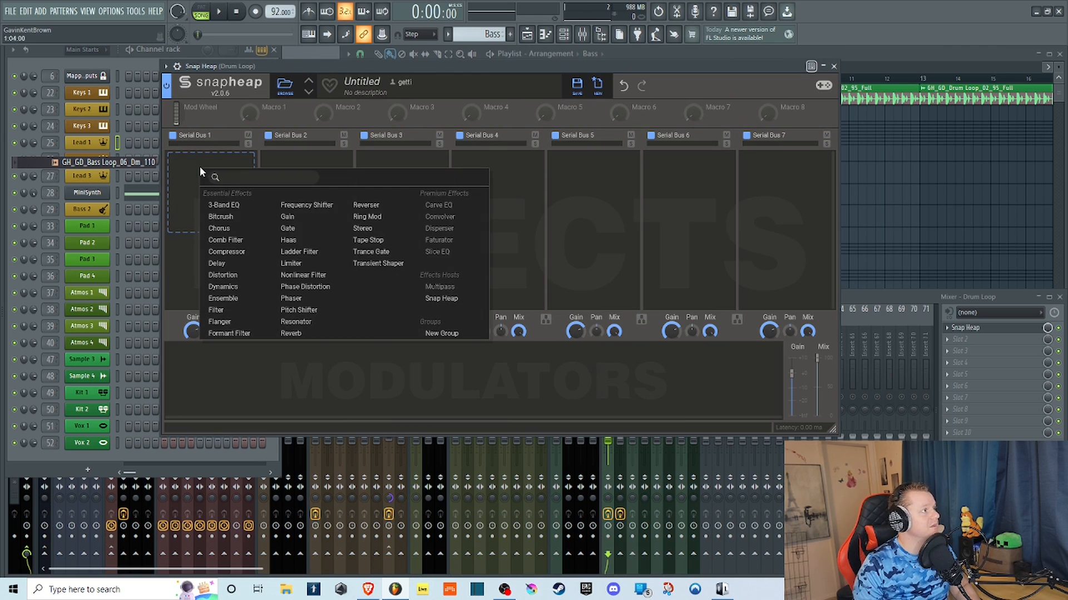
click(236, 281)
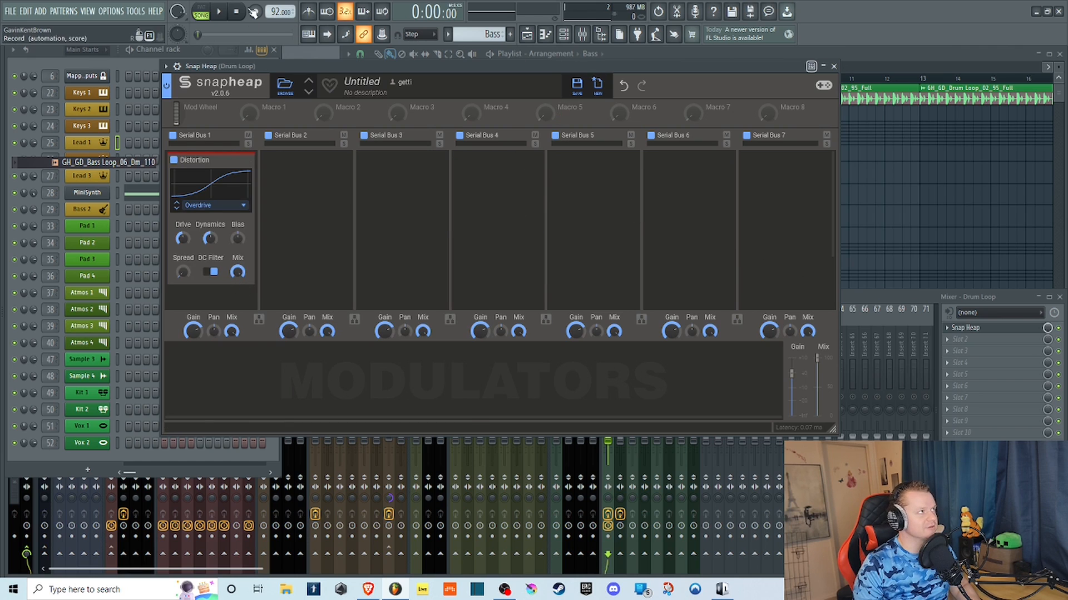
key(space)
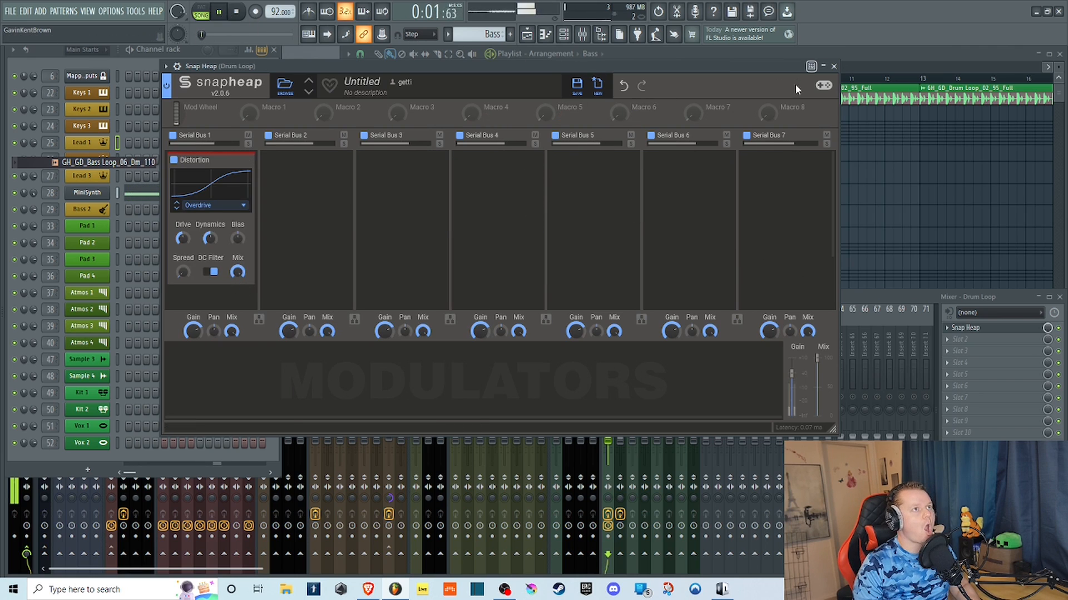
Compare the loop with Distortion disabled and enabled, raise its Drive slightly and stop playback.
click(173, 161)
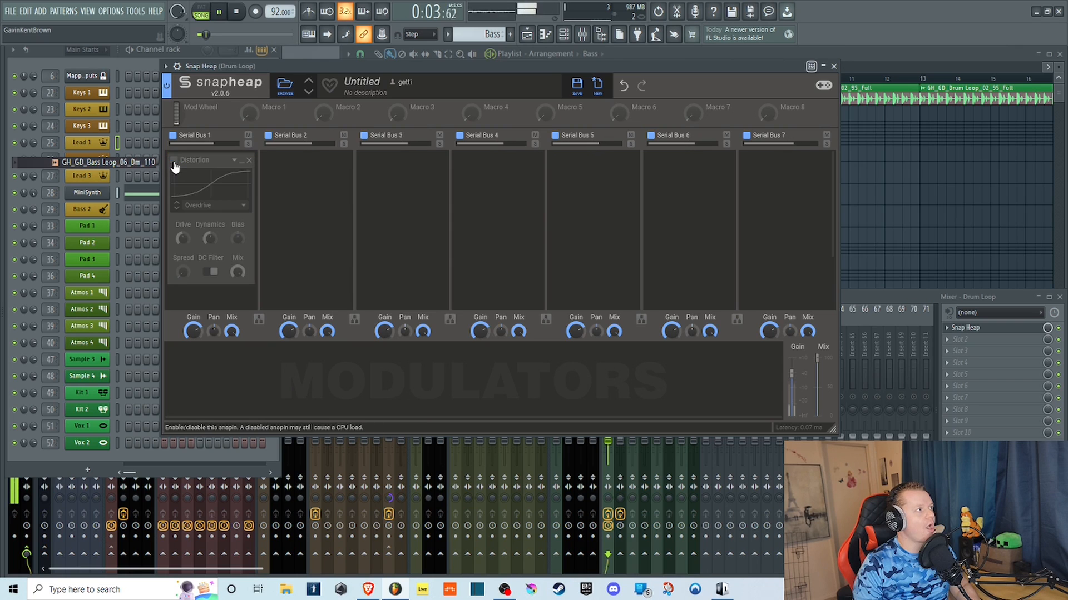
click(174, 161)
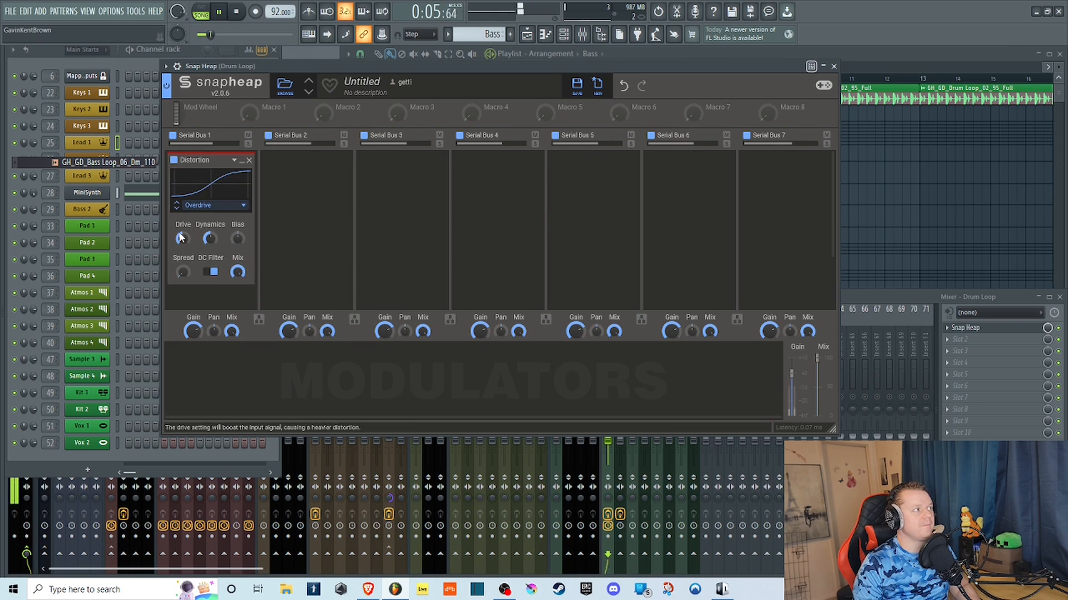
drag(183, 239, 183, 262)
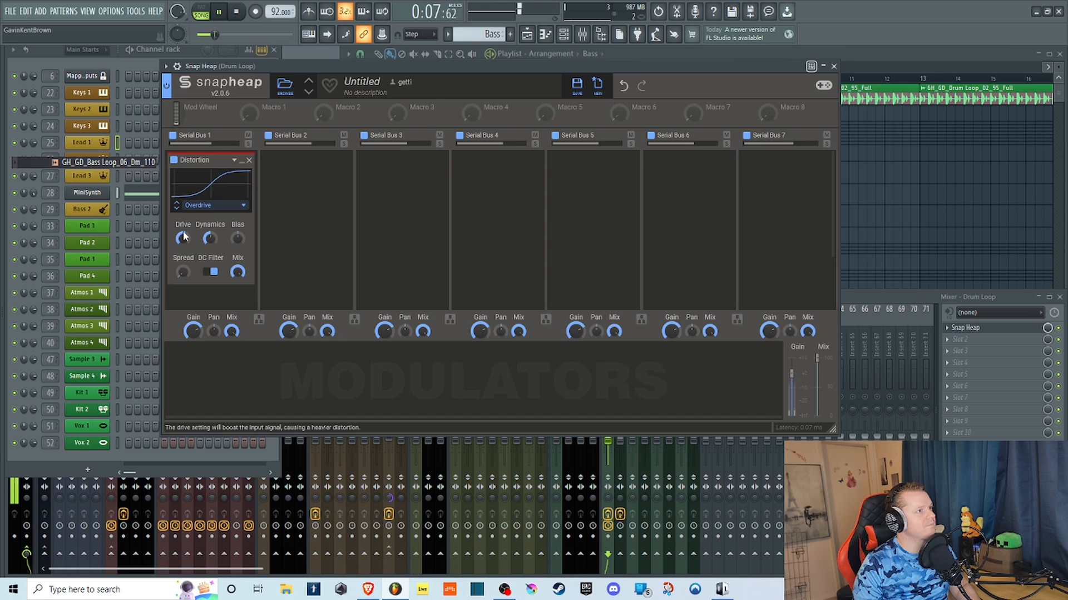
click(234, 16)
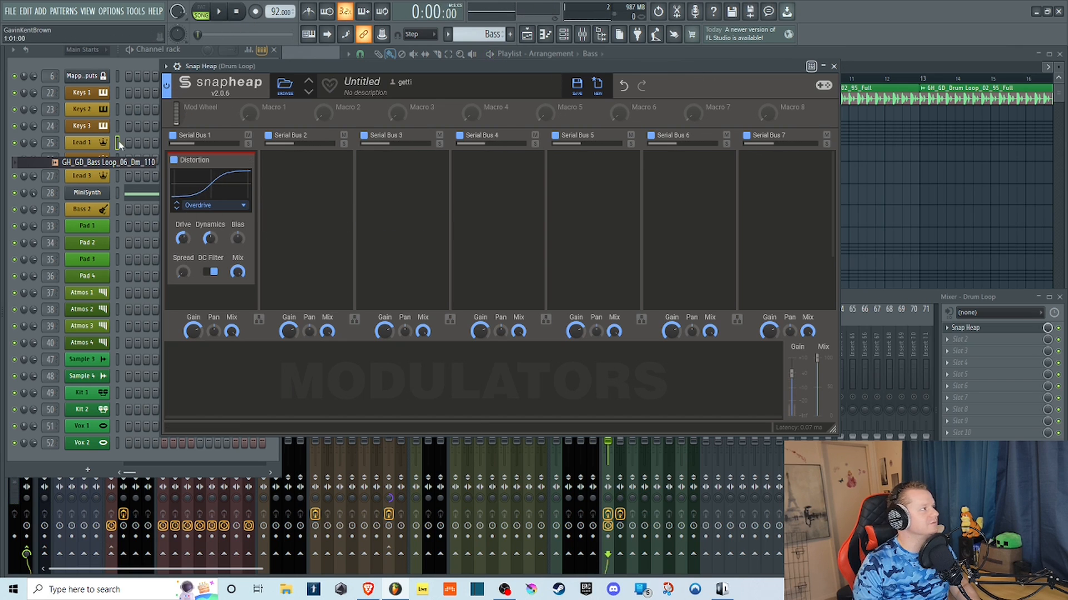
Play the loop with the mixer brought forward and set the Drum Loop track's volume to about -11.2 dB.
drag(260, 68, 305, 77)
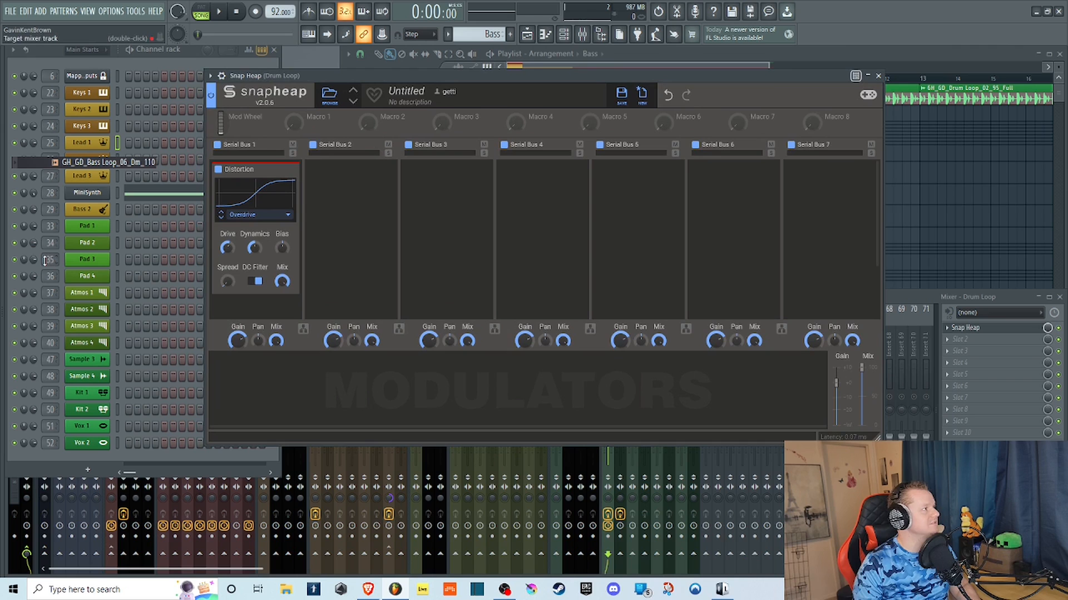
click(897, 297)
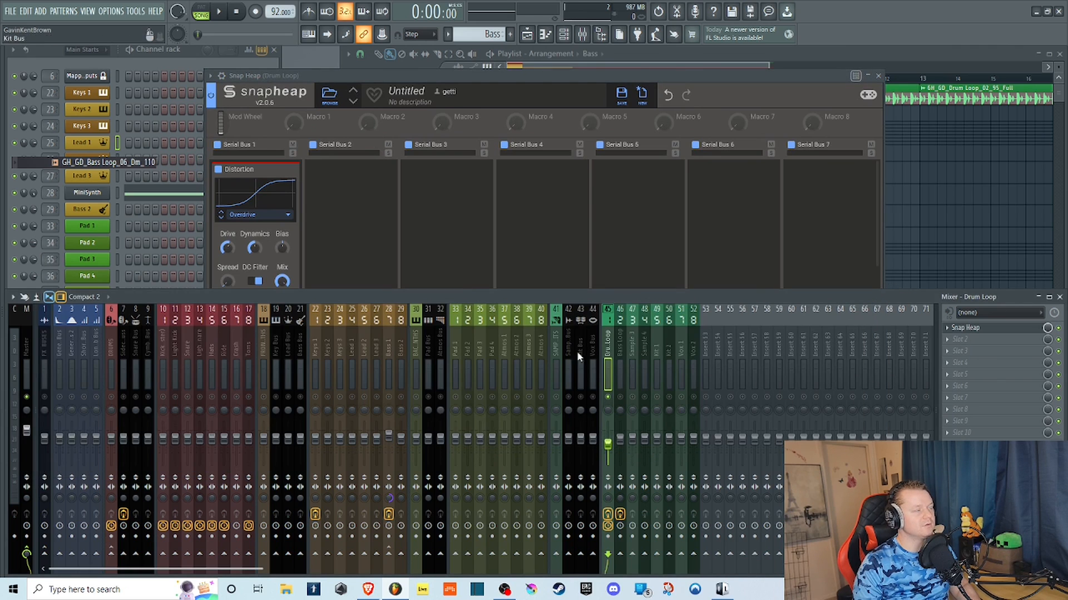
click(373, 80)
key(space)
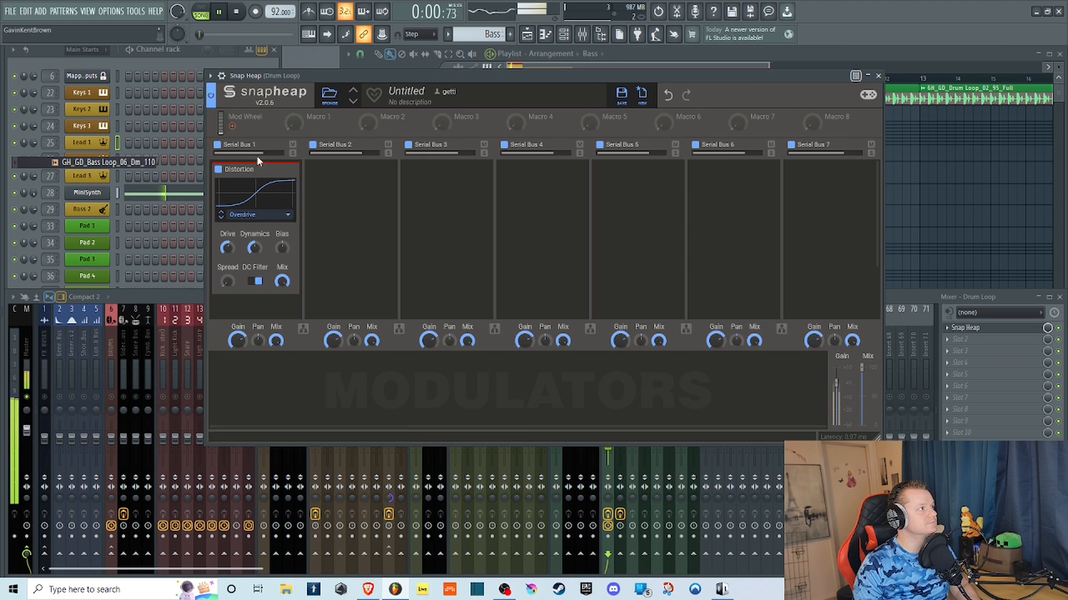
drag(424, 74, 300, 41)
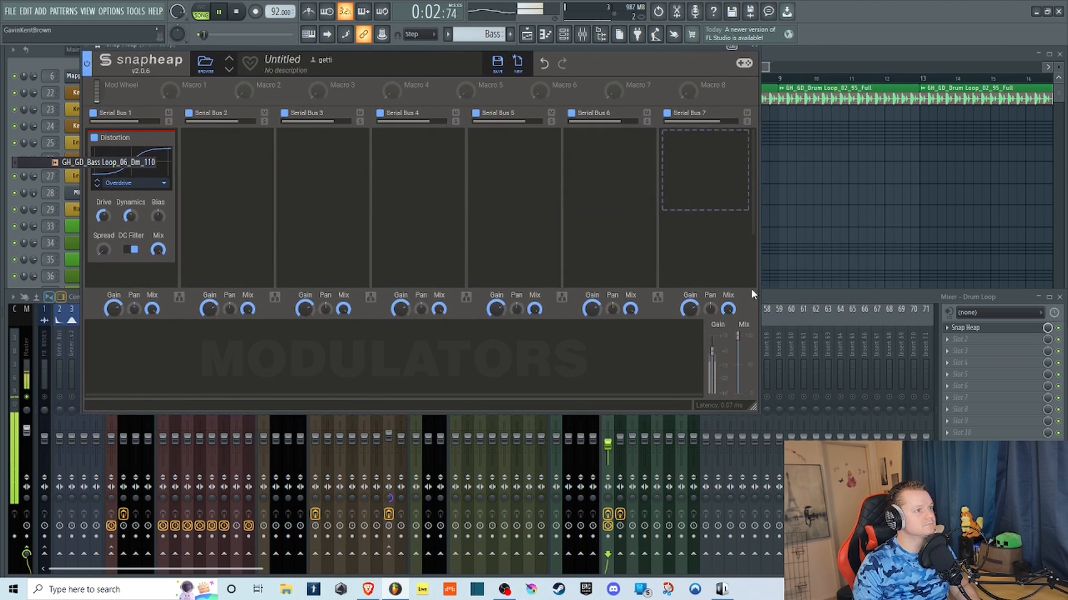
click(777, 300)
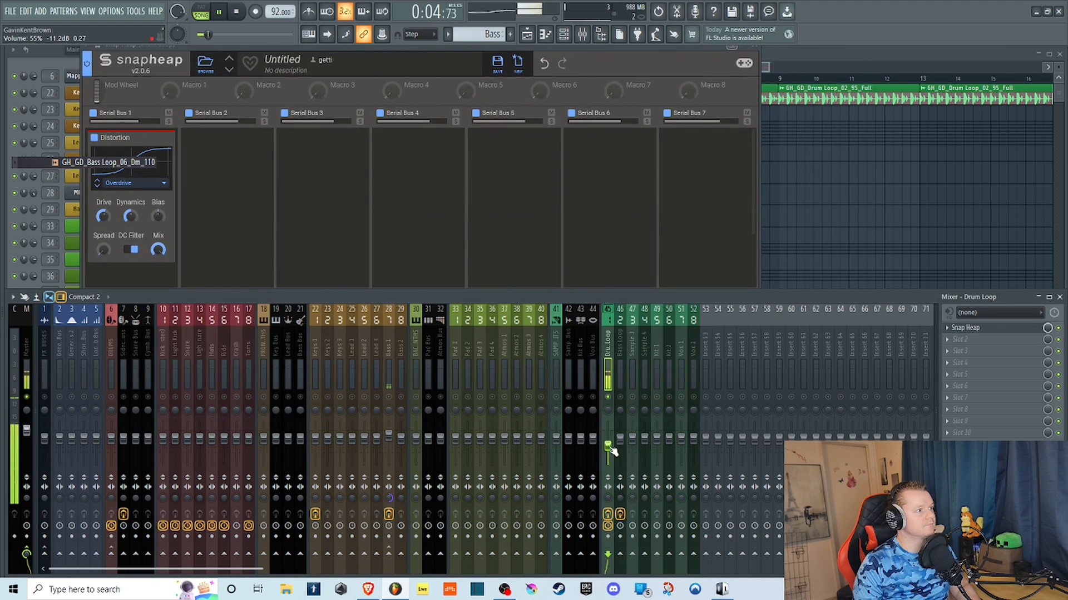
Return to the Snap Heap window and set the Distortion's Drive to maximum and Dynamics to zero.
click(182, 46)
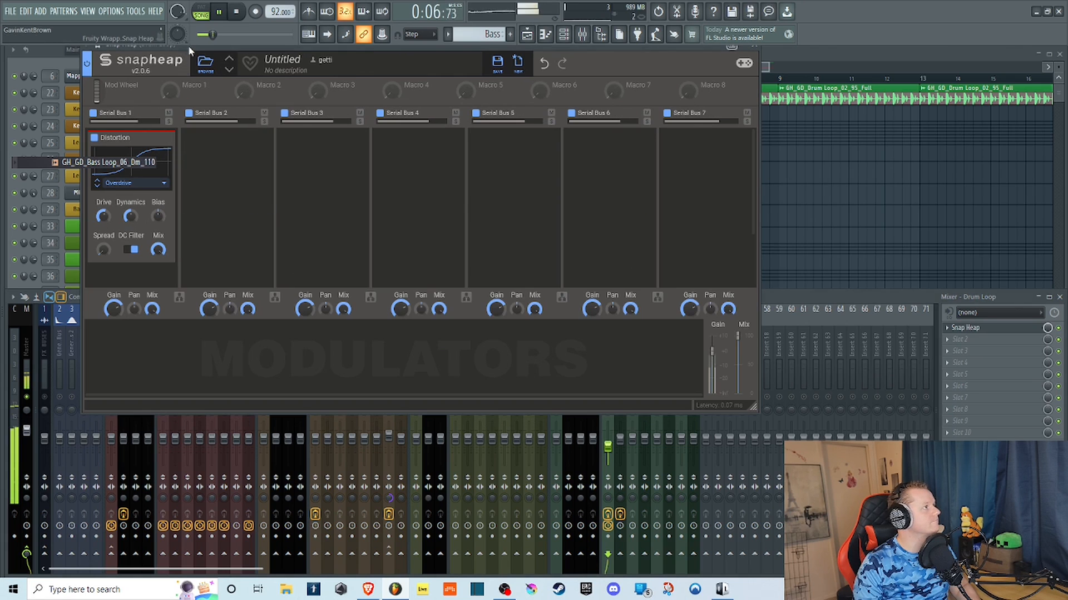
drag(225, 54, 325, 67)
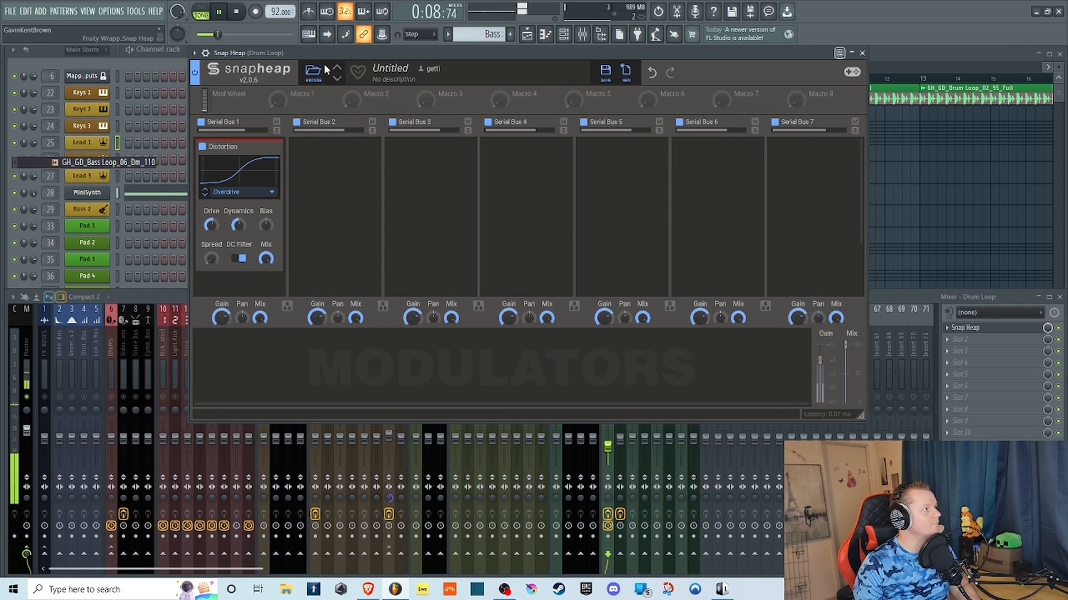
drag(210, 225, 238, 223)
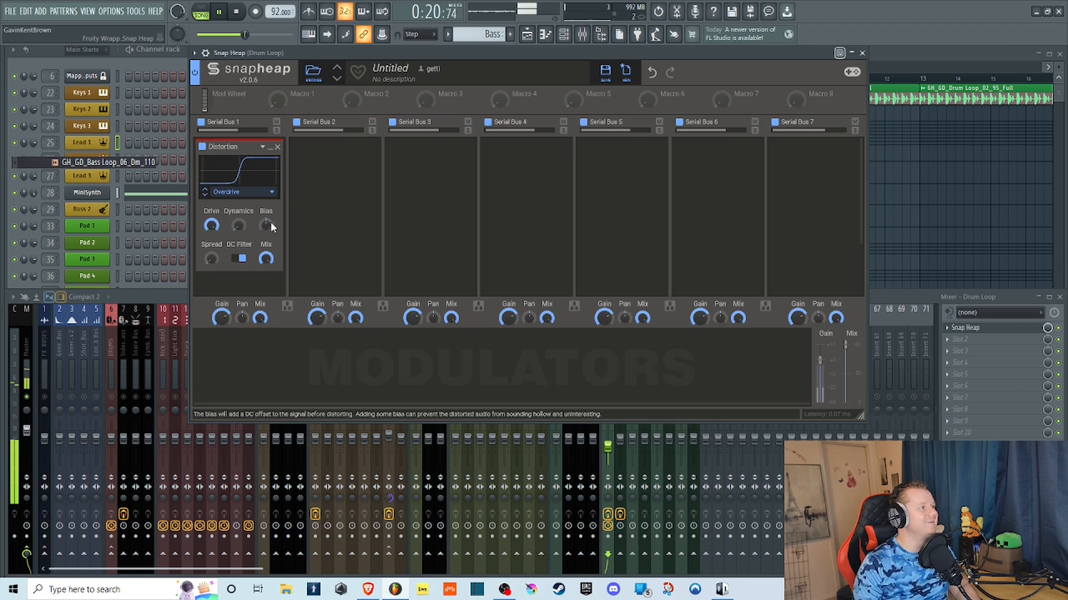
Sweep the Distortion's Bias and leave it above center, then raise Spread to full and return it to zero.
drag(270, 227, 253, 225)
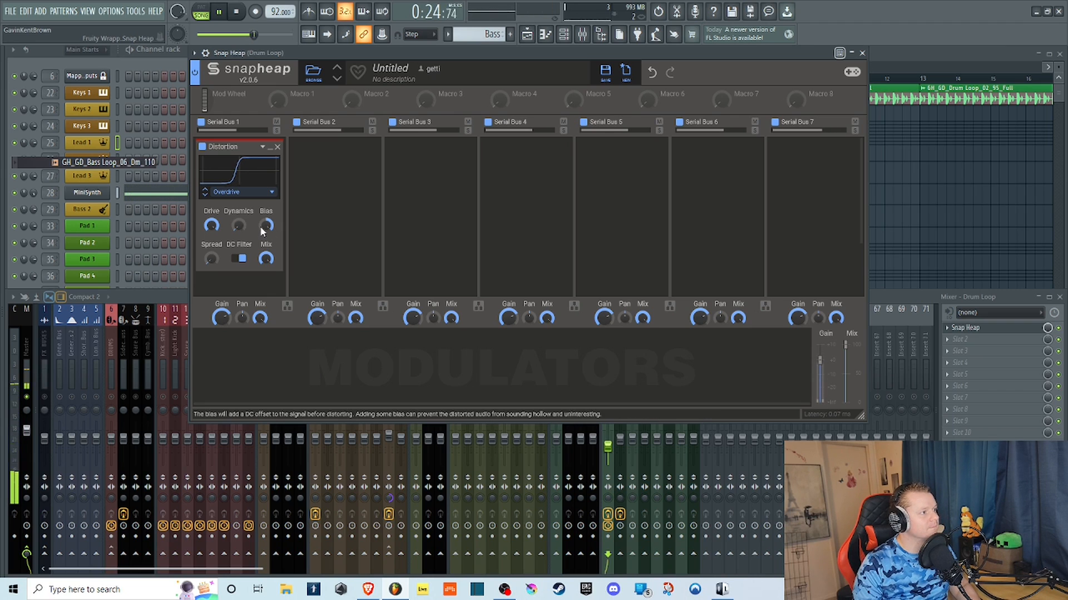
drag(263, 231, 264, 225)
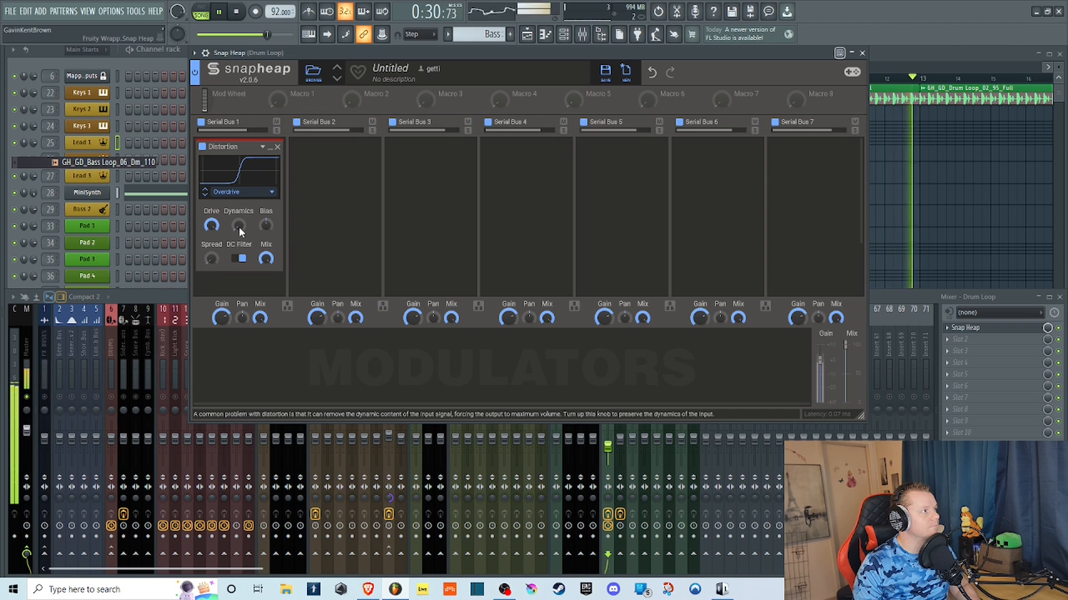
drag(265, 225, 265, 216)
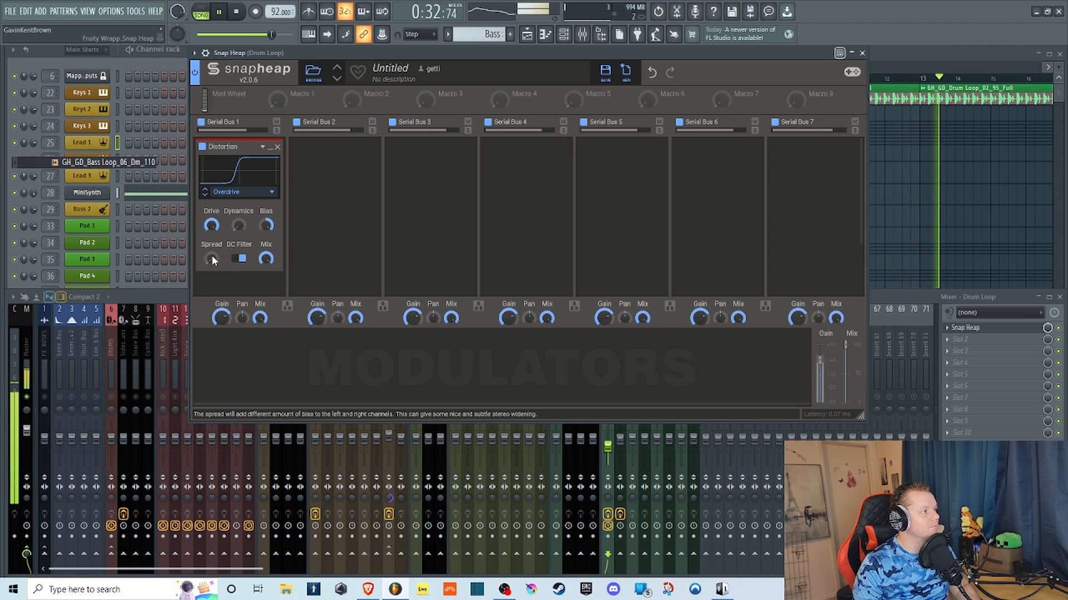
drag(212, 255, 212, 228)
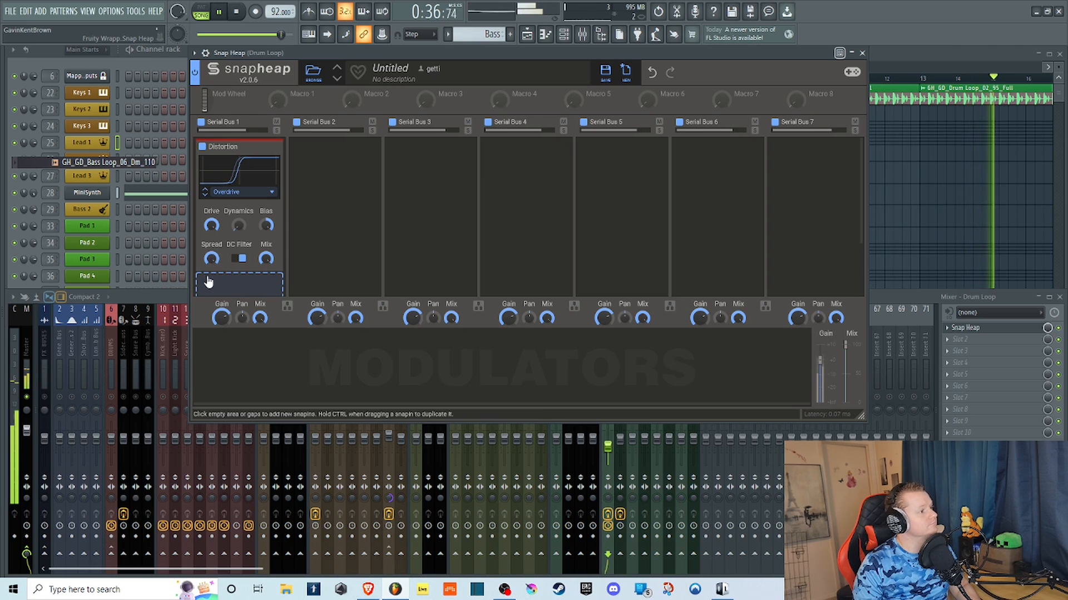
drag(216, 258, 216, 295)
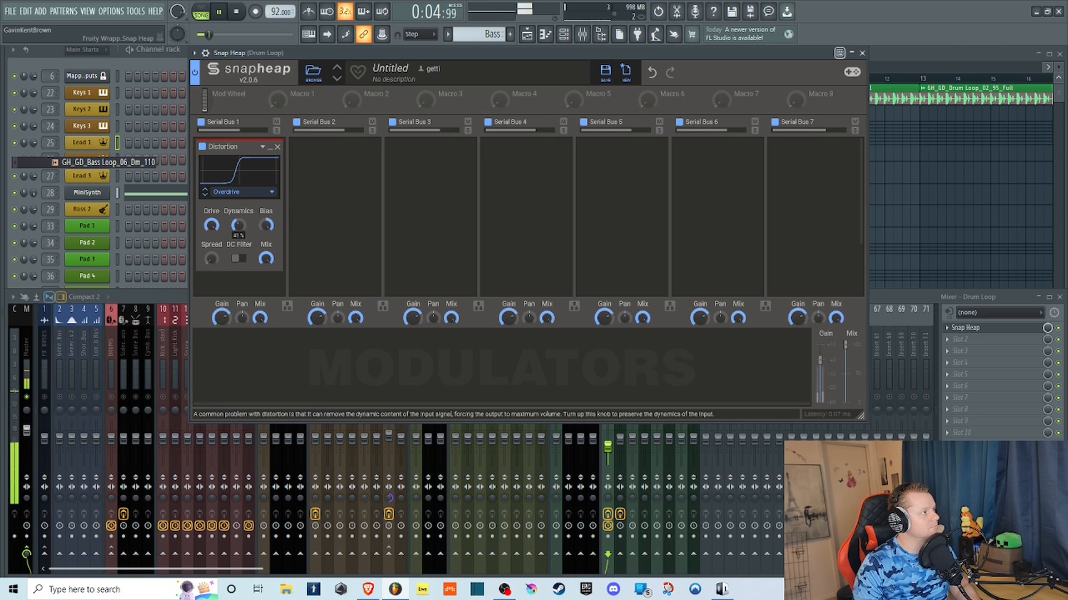
Lower the Distortion's Dynamics and adjust its Drive, then stop the loop and enable the DC Filter.
drag(238, 224, 211, 228)
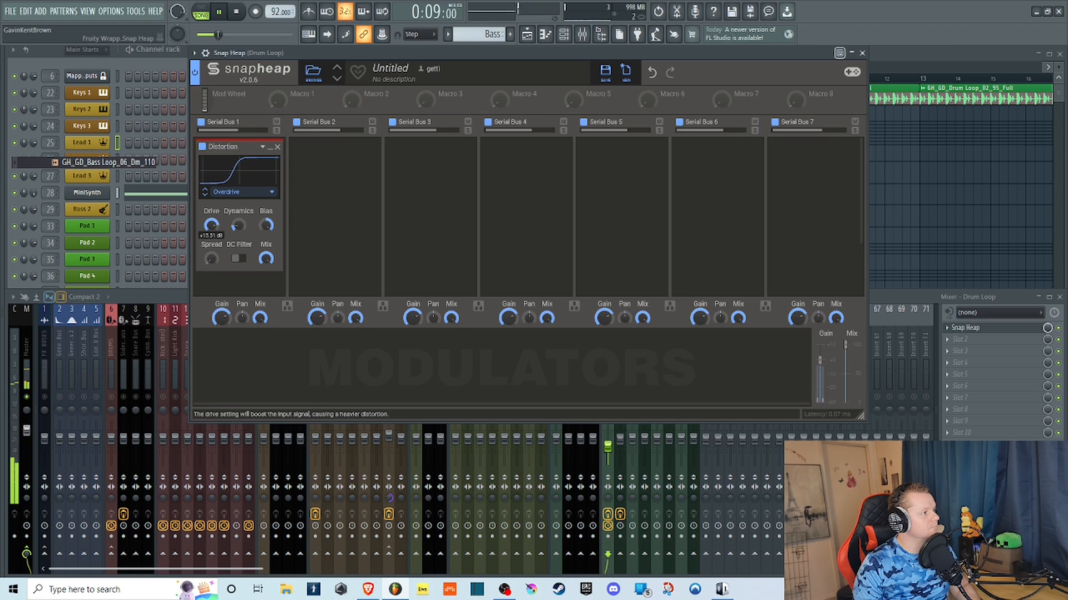
key(space)
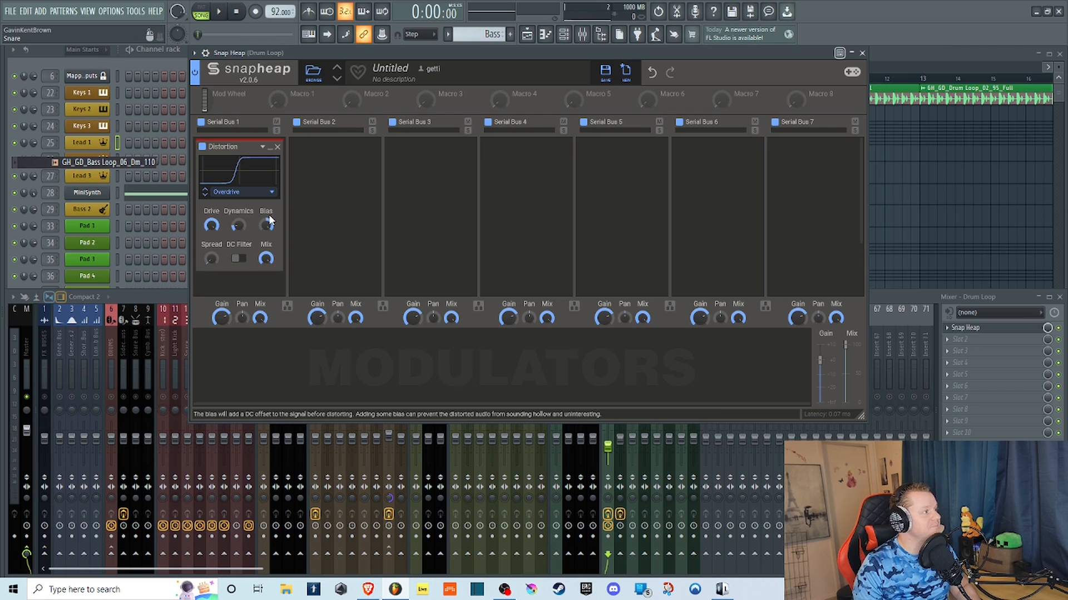
click(240, 259)
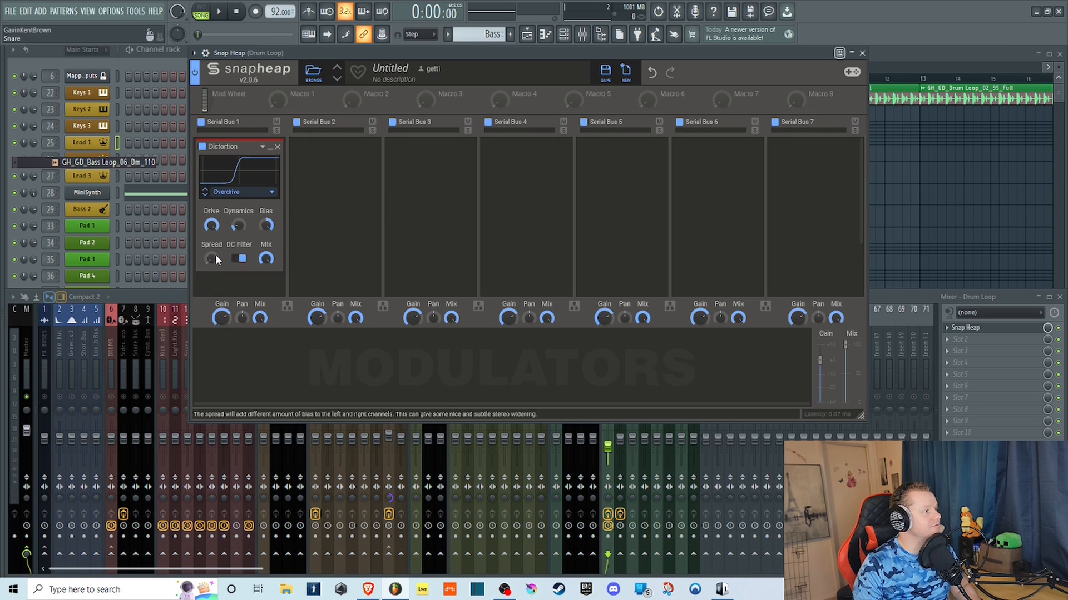
Switch the Distortion type to Saturate and play the loop.
click(261, 192)
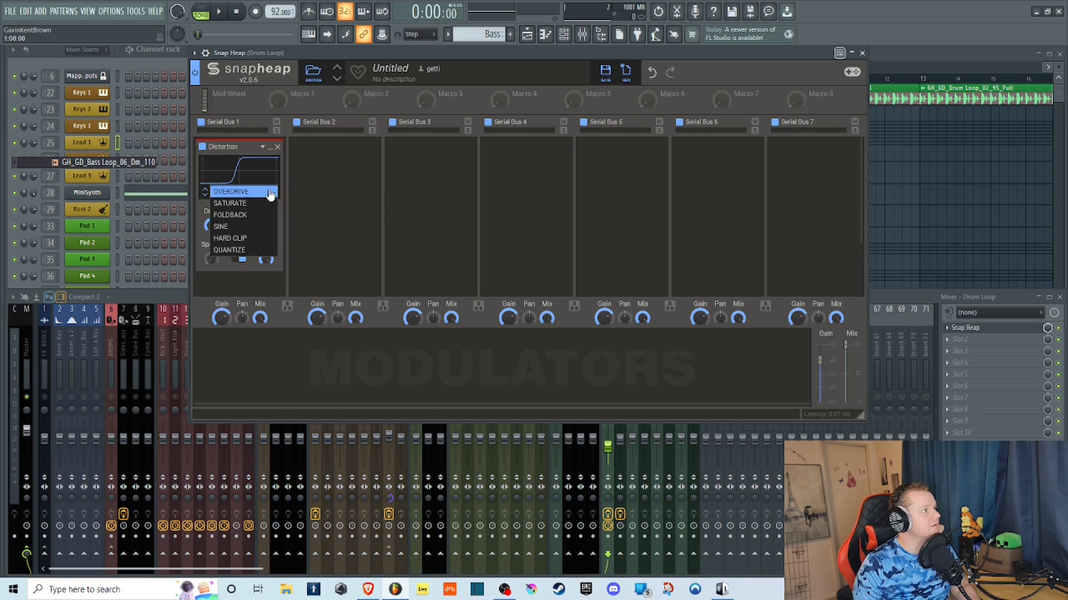
click(258, 204)
key(space)
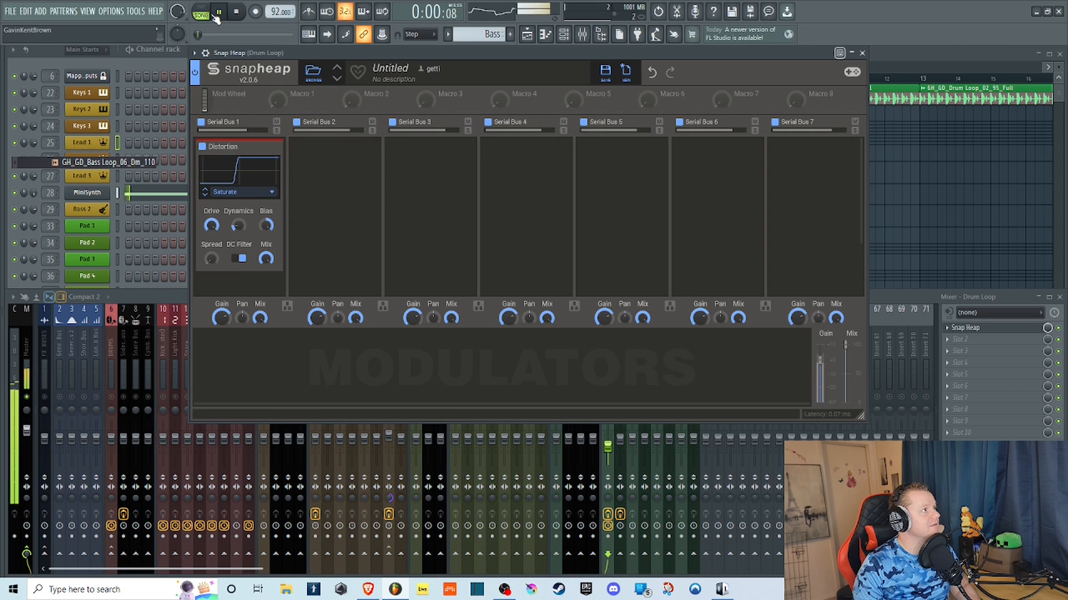
Sweep the Saturate Distortion's Drive and Mix, leaving Drive high, Mix low and Dynamics at full.
mouse_move(211, 225)
mouse_down()
mouse_move(211, 236)
mouse_move(212, 206)
mouse_up()
drag(265, 262, 265, 323)
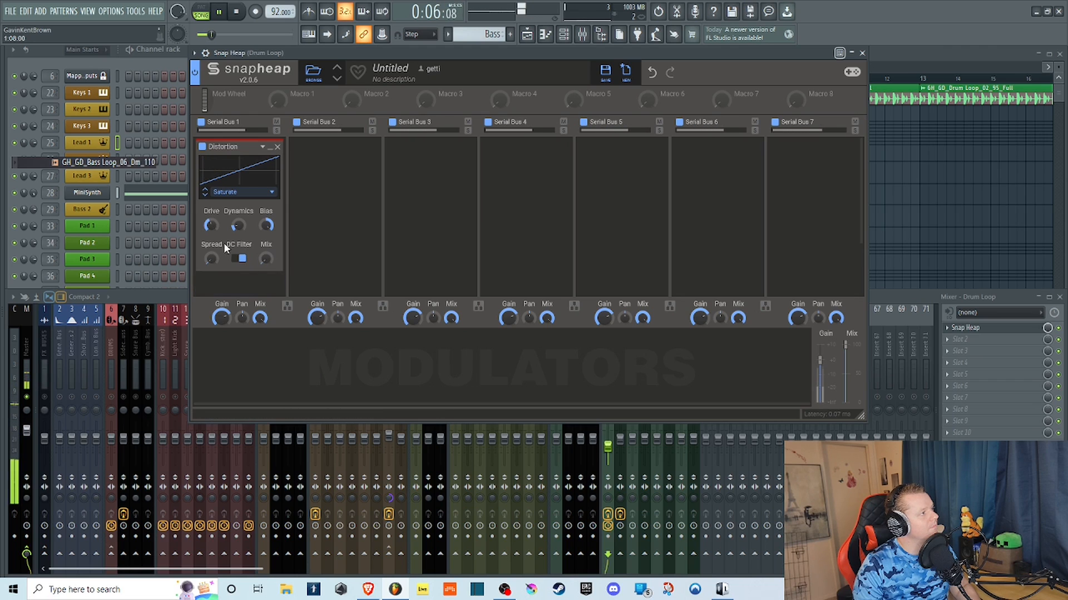
drag(211, 225, 211, 222)
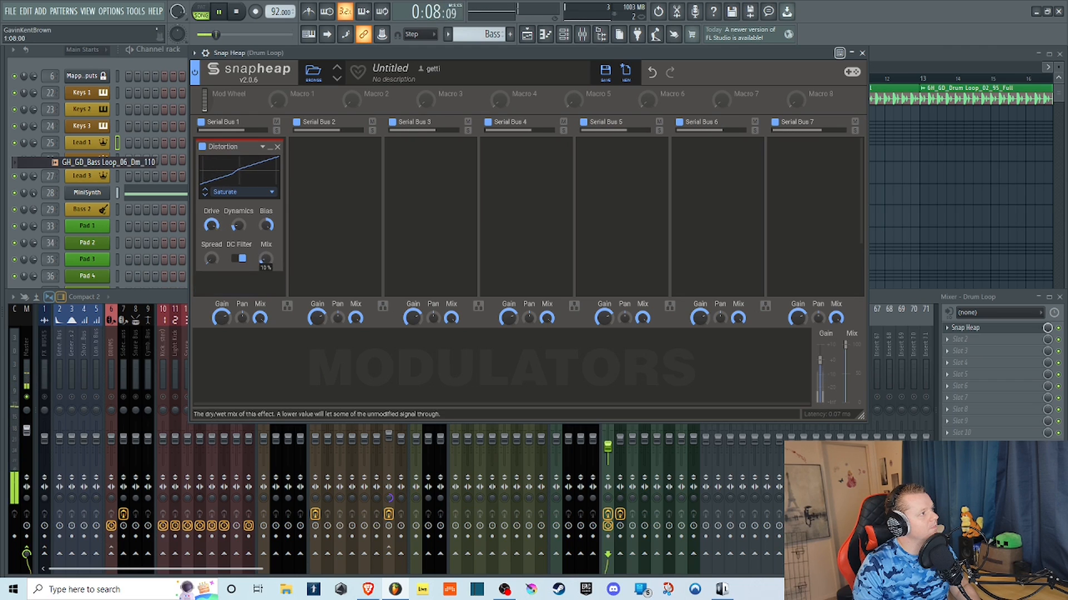
drag(265, 259, 276, 256)
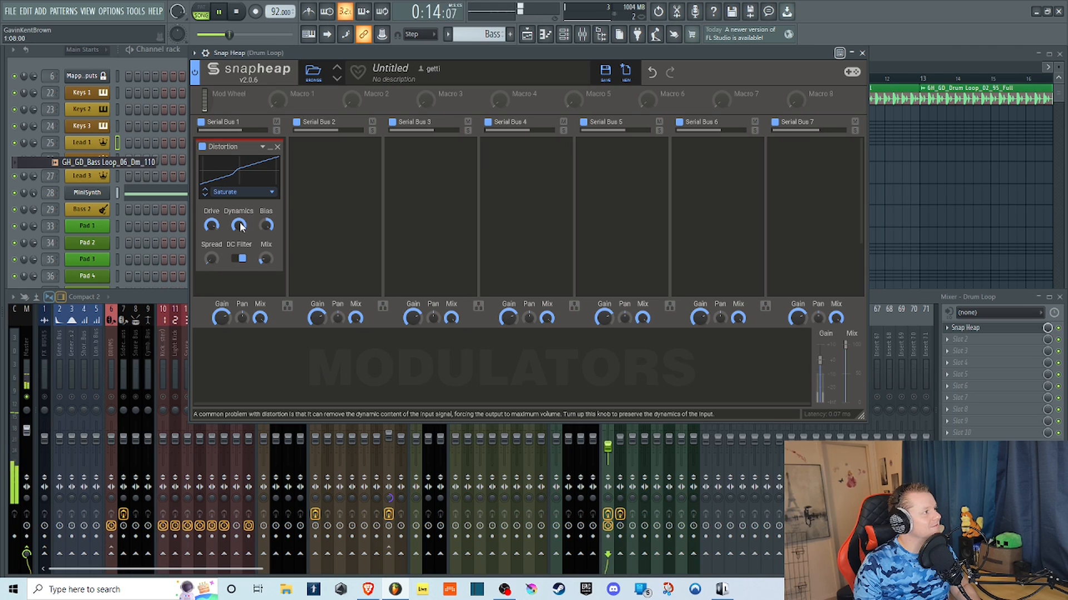
Sweep the Distortion's Bias down to about -93%, reset it to center, and raise Spread to full.
drag(260, 225, 260, 245)
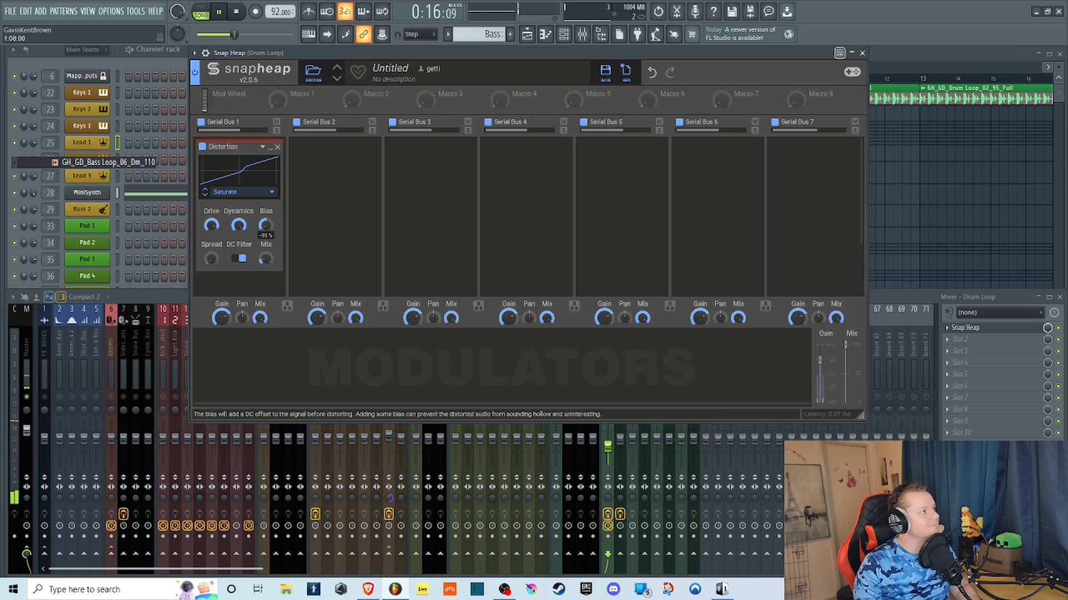
double_click(266, 232)
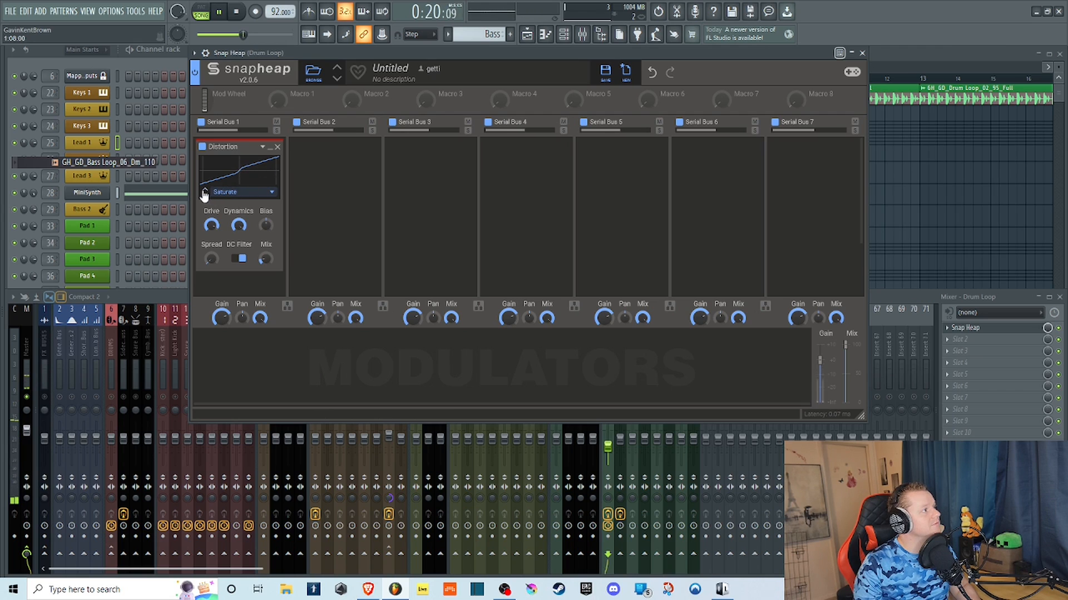
mouse_move(211, 259)
mouse_down()
mouse_move(210, 244)
mouse_move(220, 262)
mouse_up()
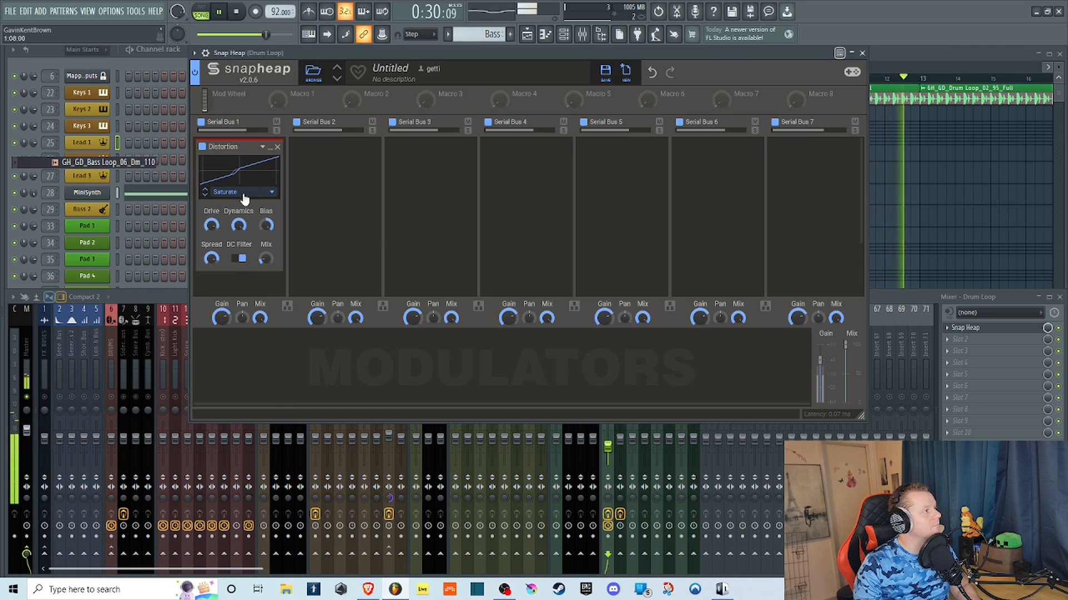
Stop playback, switch the Distortion type to Foldback and play the loop again.
click(246, 11)
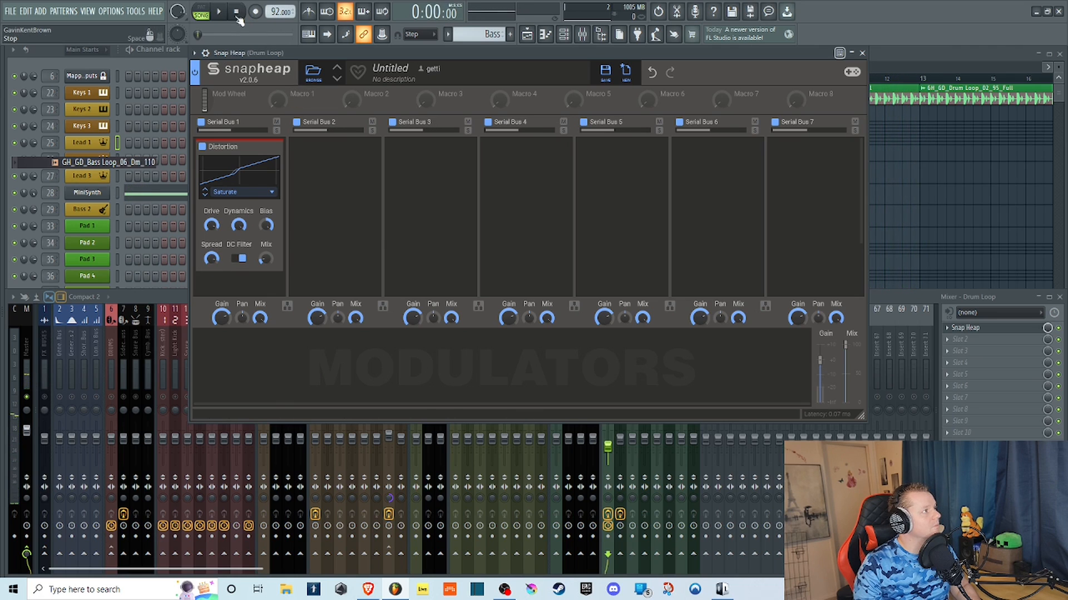
click(274, 194)
click(330, 184)
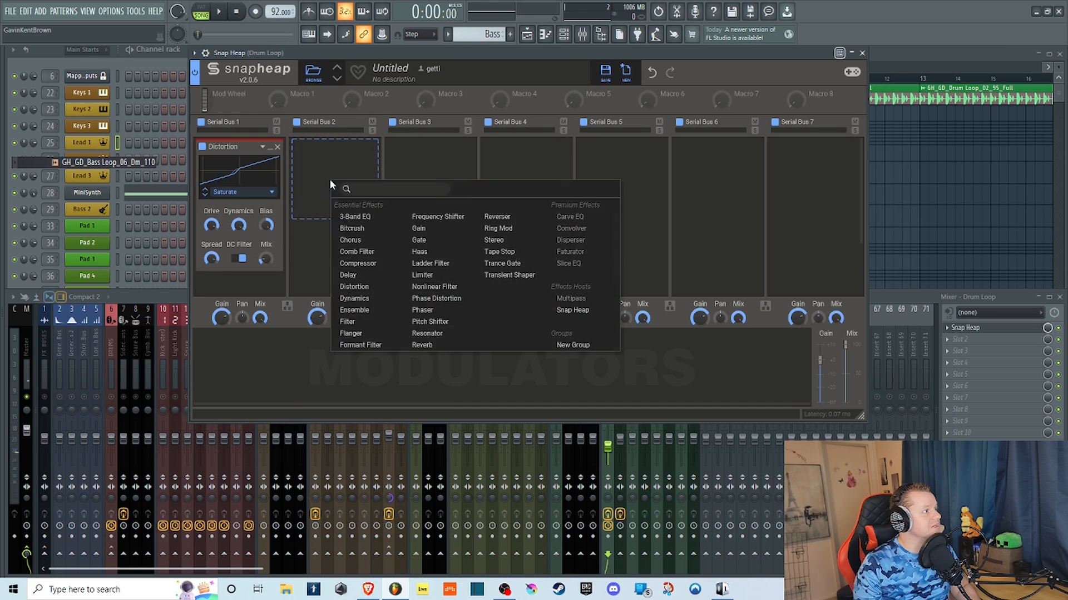
click(267, 189)
click(263, 192)
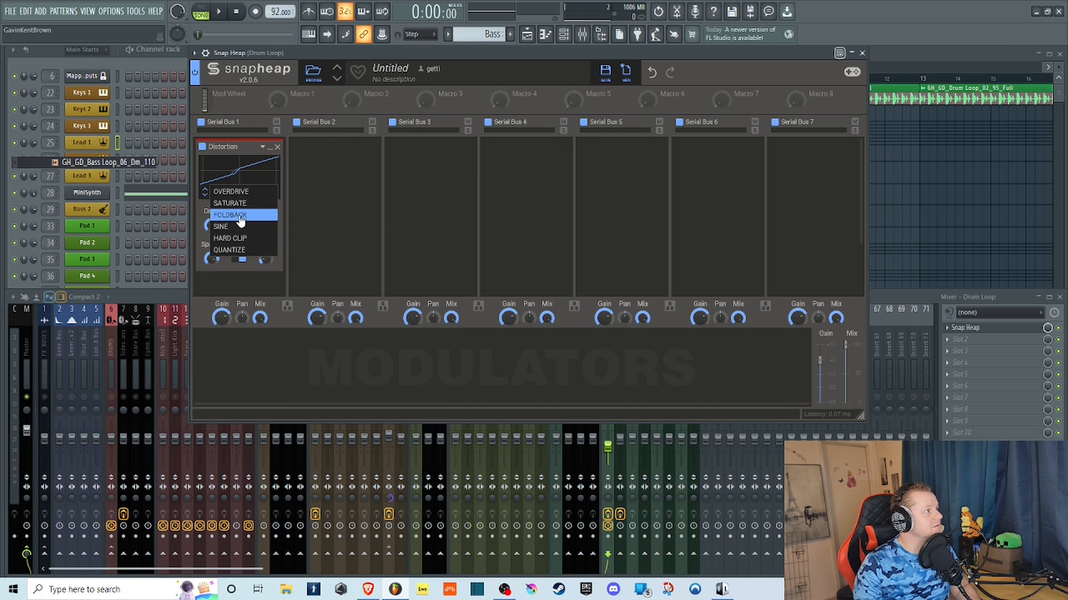
click(239, 215)
key(space)
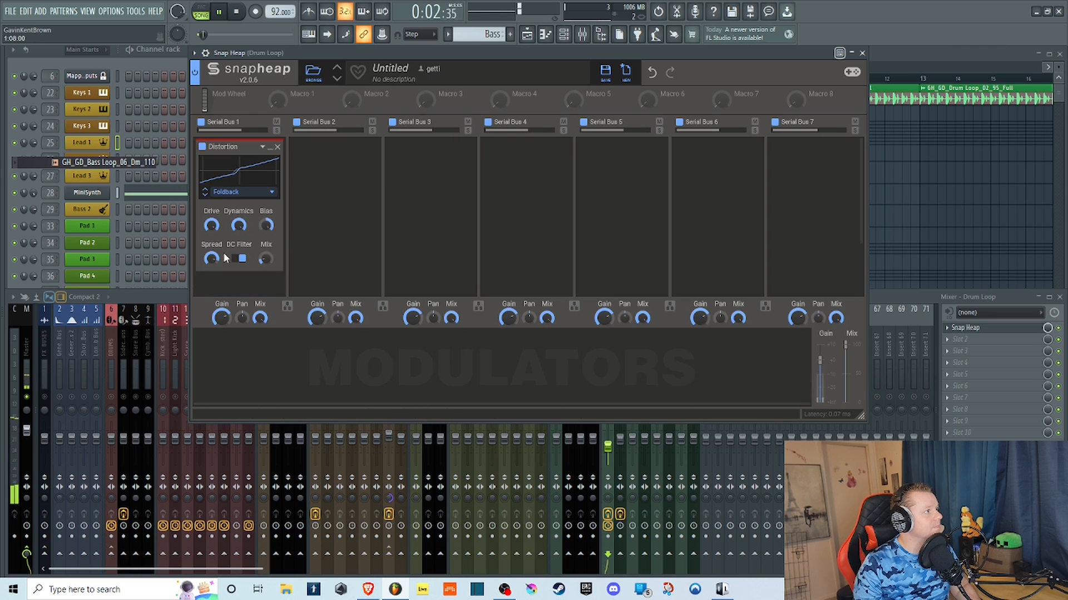
Set the Foldback Distortion's Spread and Dynamics to zero, reset Bias to center and raise Mix to full.
drag(211, 259, 211, 267)
drag(241, 226, 240, 278)
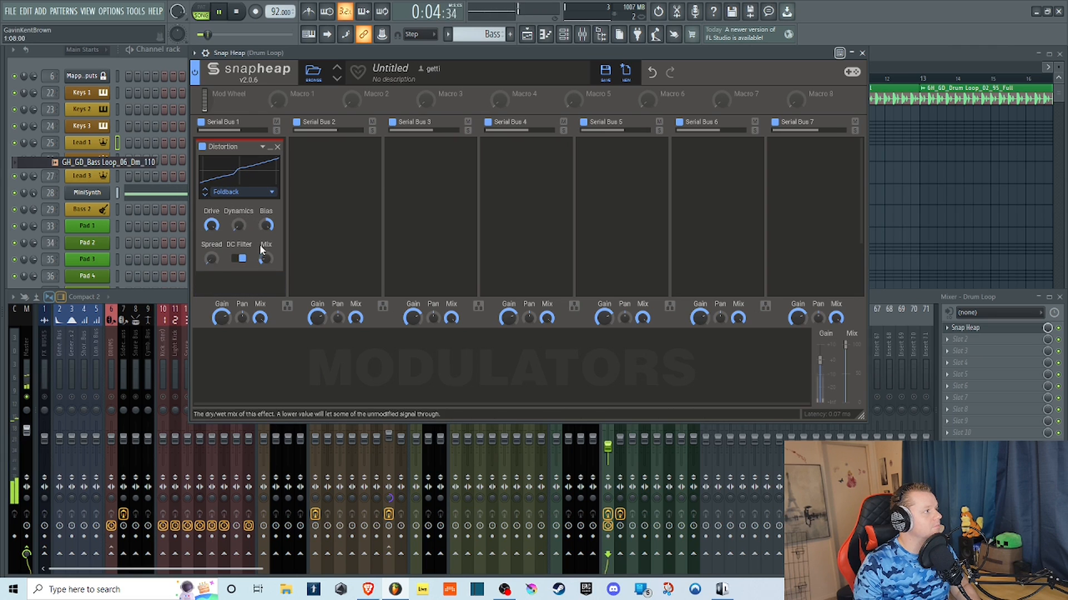
mouse_move(266, 226)
mouse_down()
mouse_move(266, 278)
mouse_move(265, 234)
mouse_up()
double_click(265, 222)
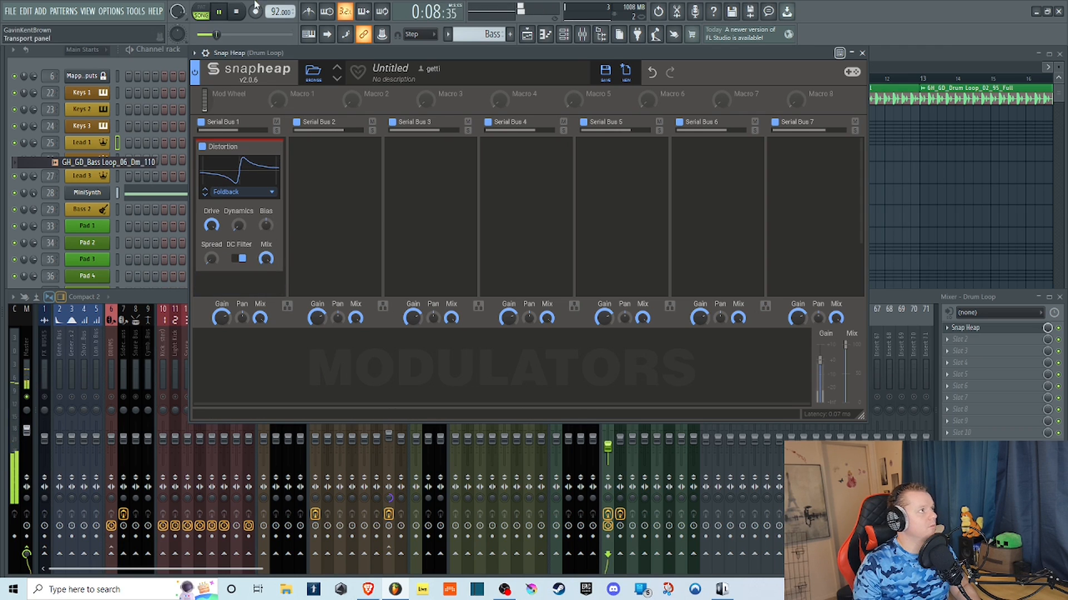
Lower the Drum Loop track's volume slightly in the mixer and set the Foldback Distortion's Bias below center.
click(919, 297)
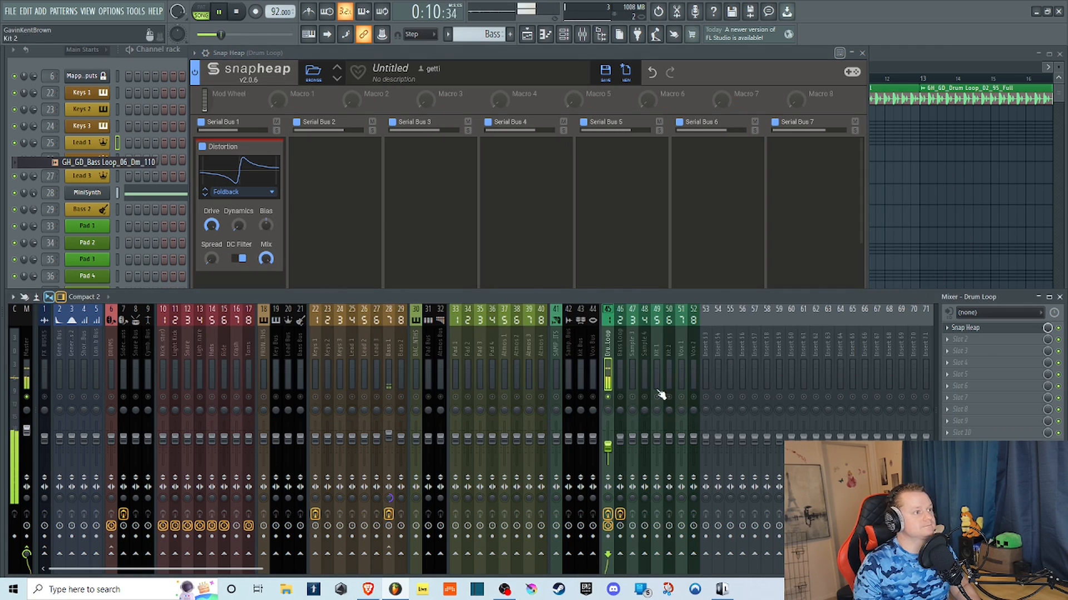
drag(608, 446, 607, 452)
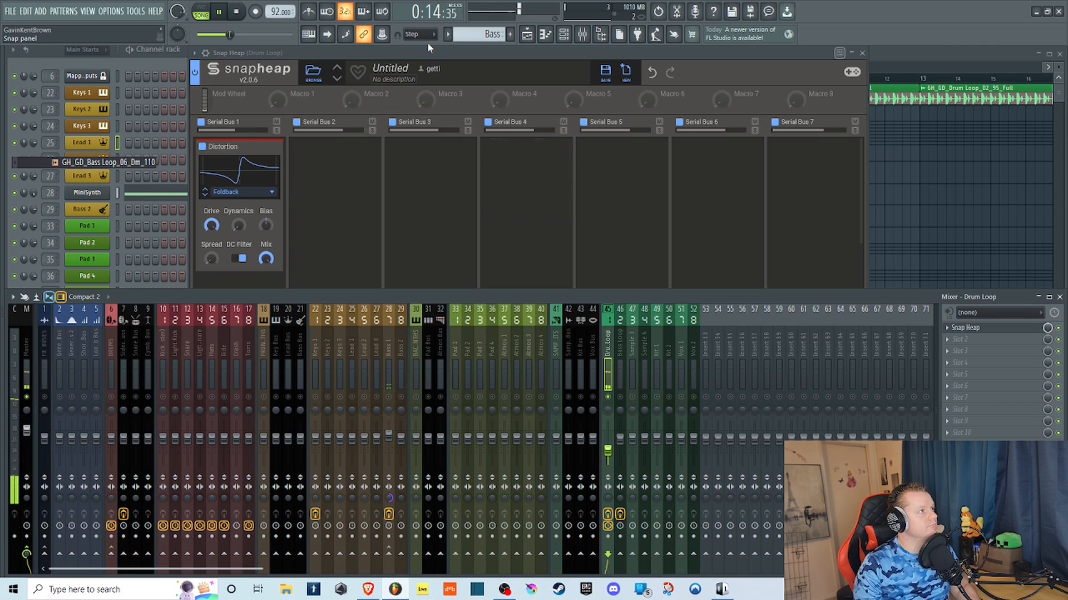
click(420, 55)
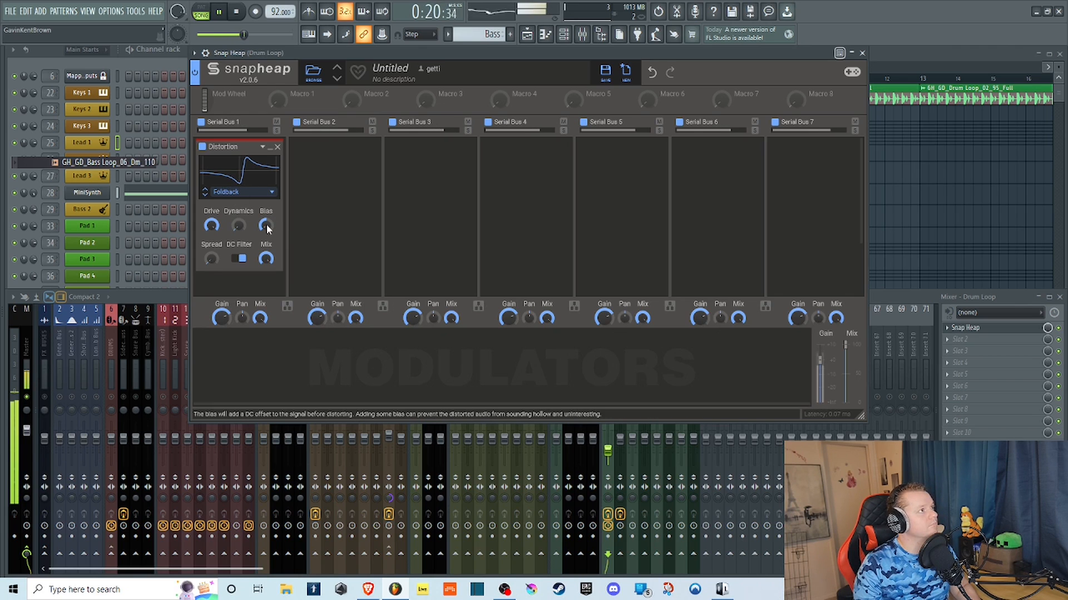
drag(266, 224, 209, 287)
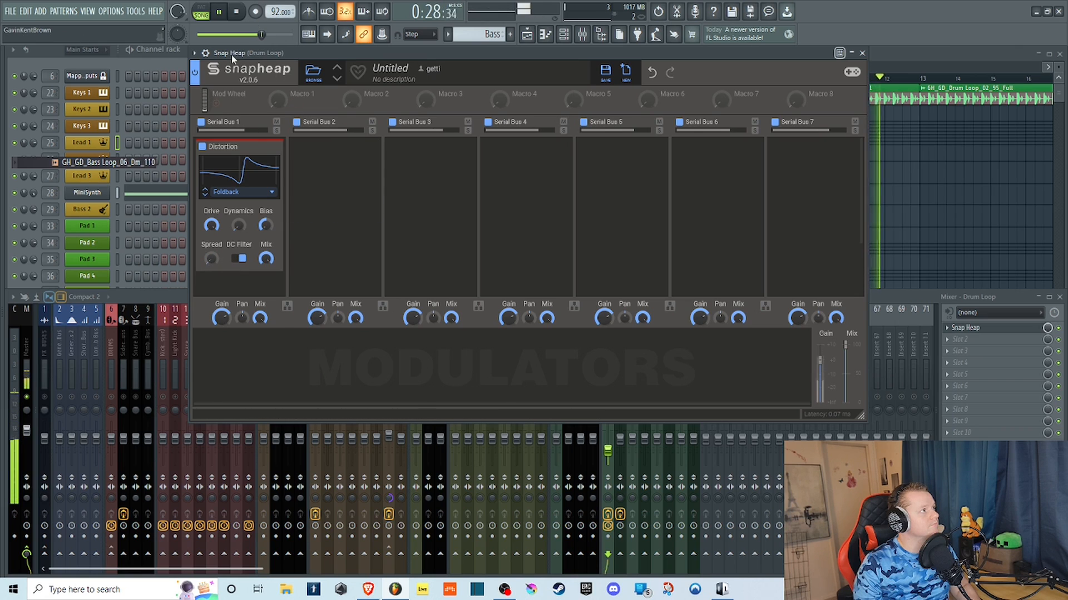
Stop playback, switch the Distortion type to Sine and restart the loop.
click(243, 16)
click(239, 191)
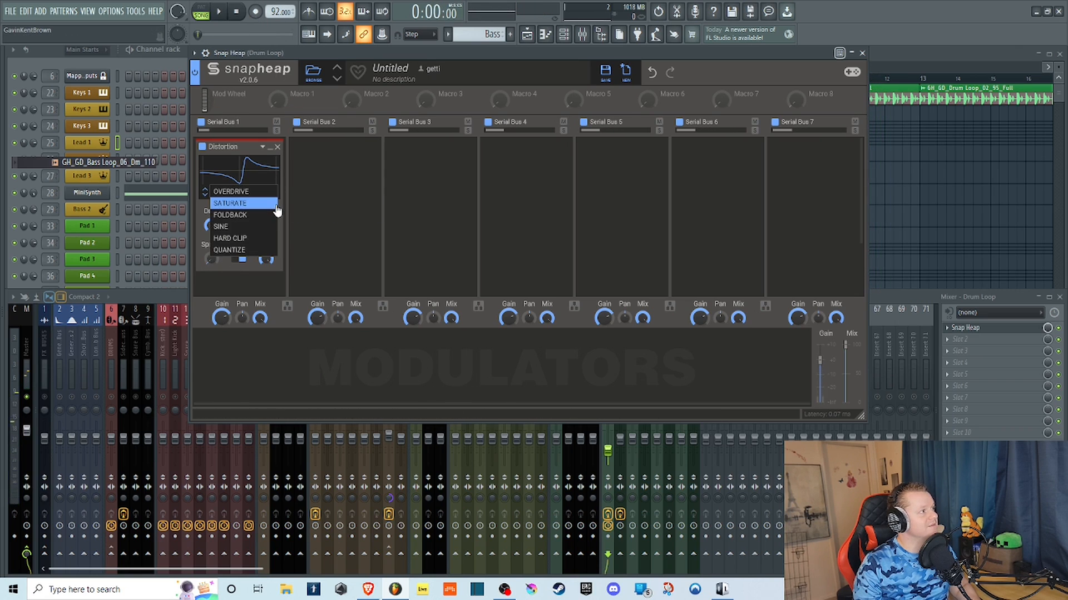
click(238, 224)
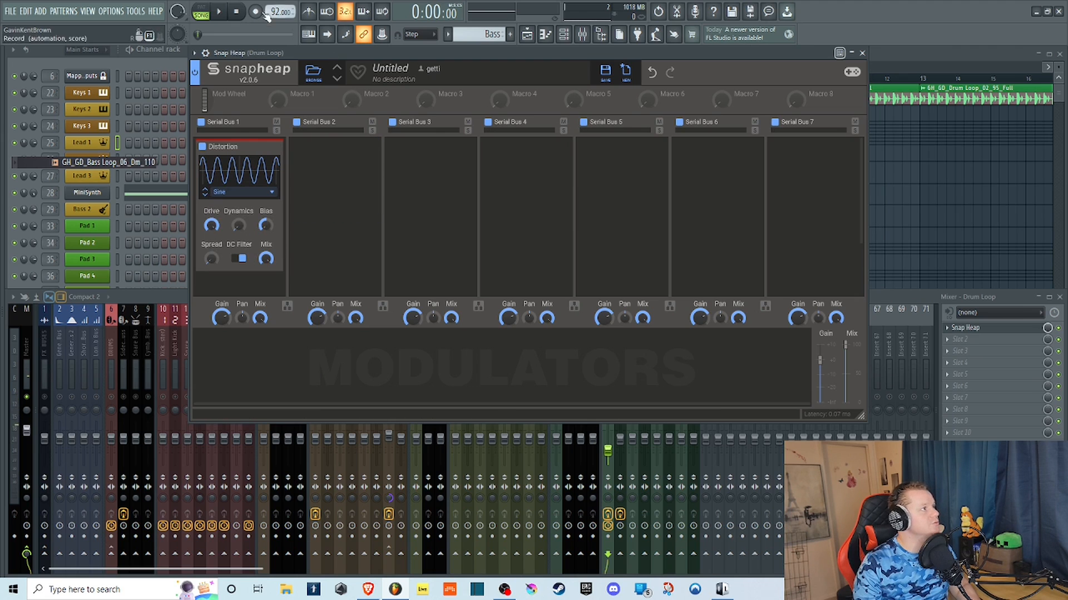
click(220, 12)
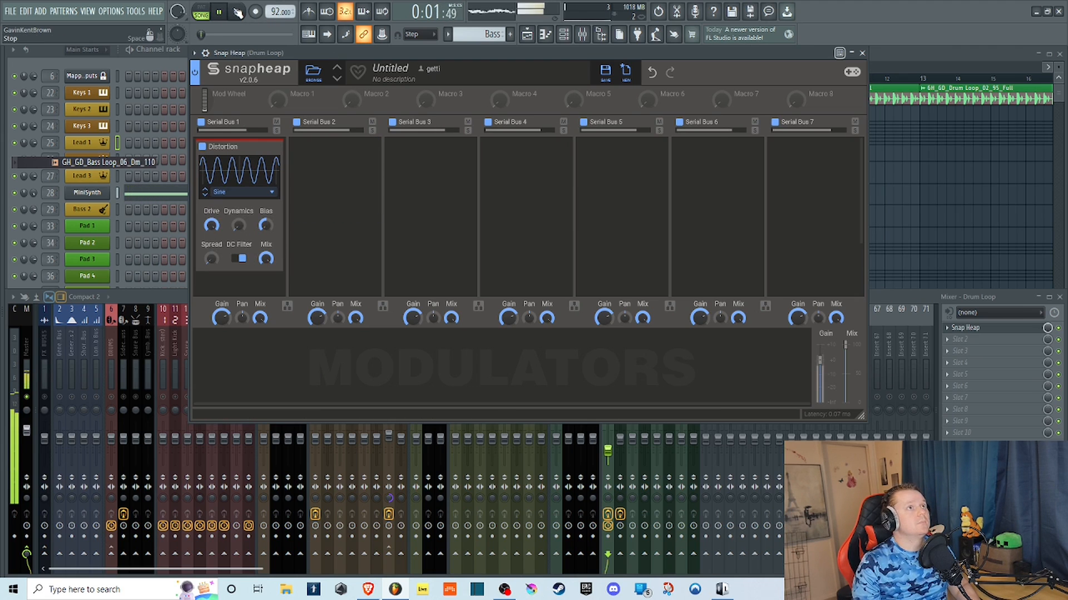
Check the Drum Loop track in the mixer, return to Snap Heap, and reduce the Distortion's Drive with Dynamics at full.
click(892, 293)
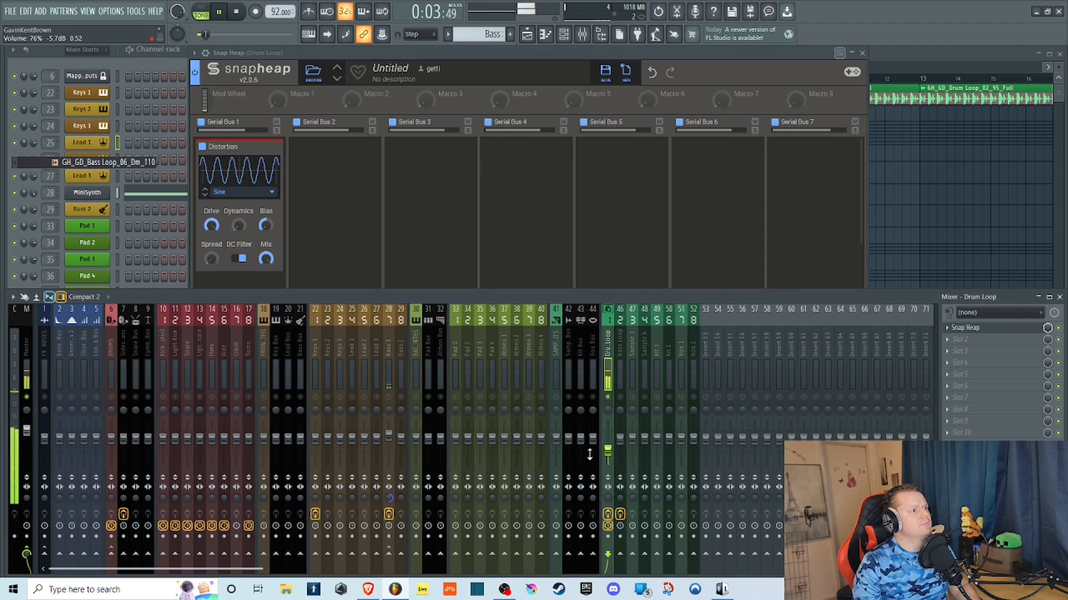
click(259, 55)
drag(212, 225, 211, 250)
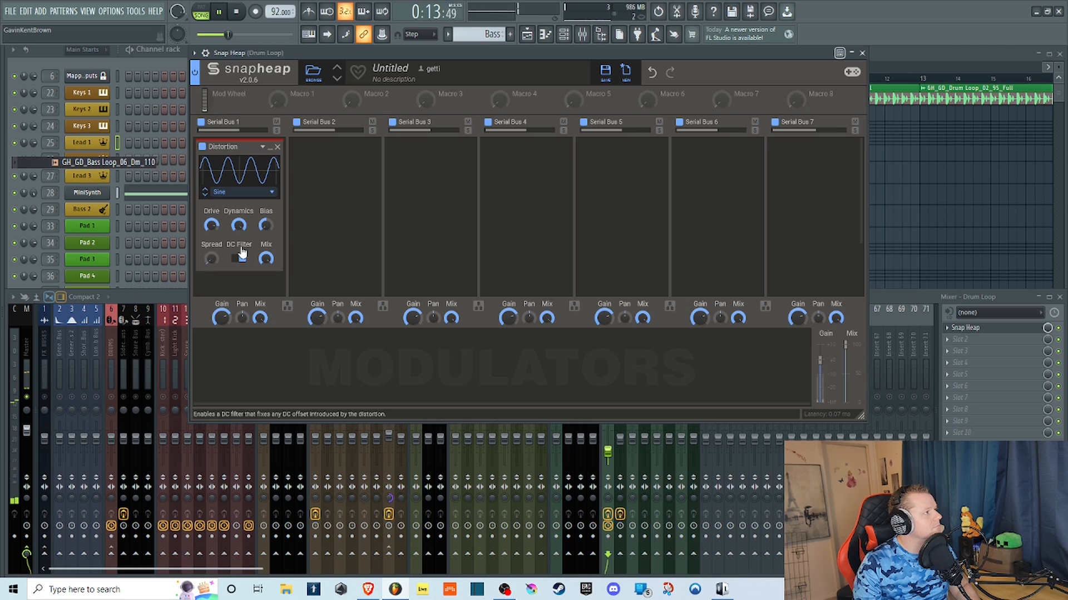
Sweep the Sine Distortion's Bias and reset it to center, then sweep Spread and leave it around halfway.
drag(266, 227, 261, 210)
double_click(266, 226)
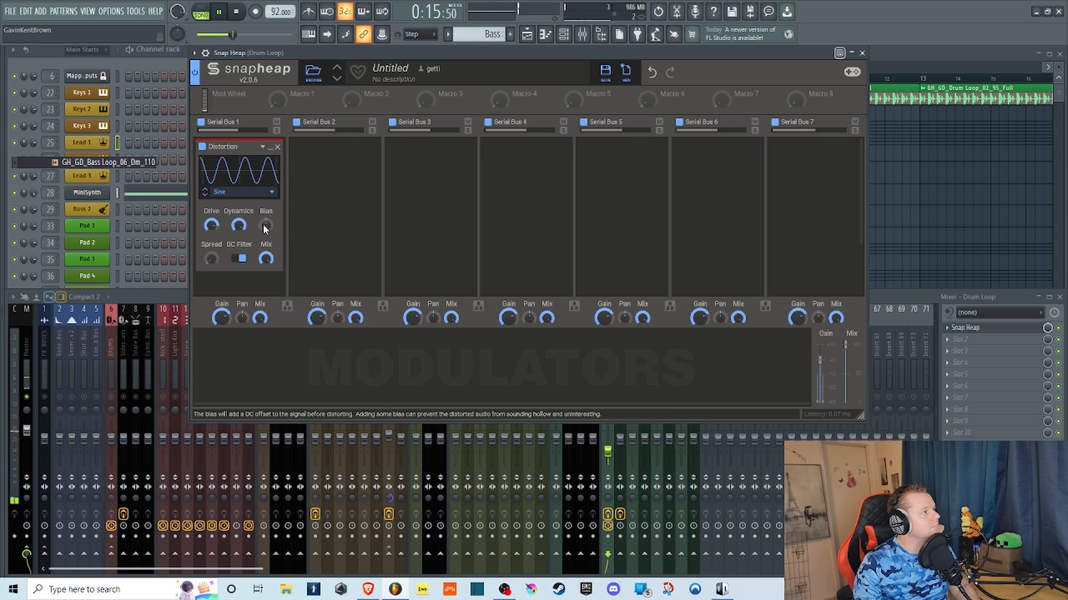
drag(212, 259, 212, 240)
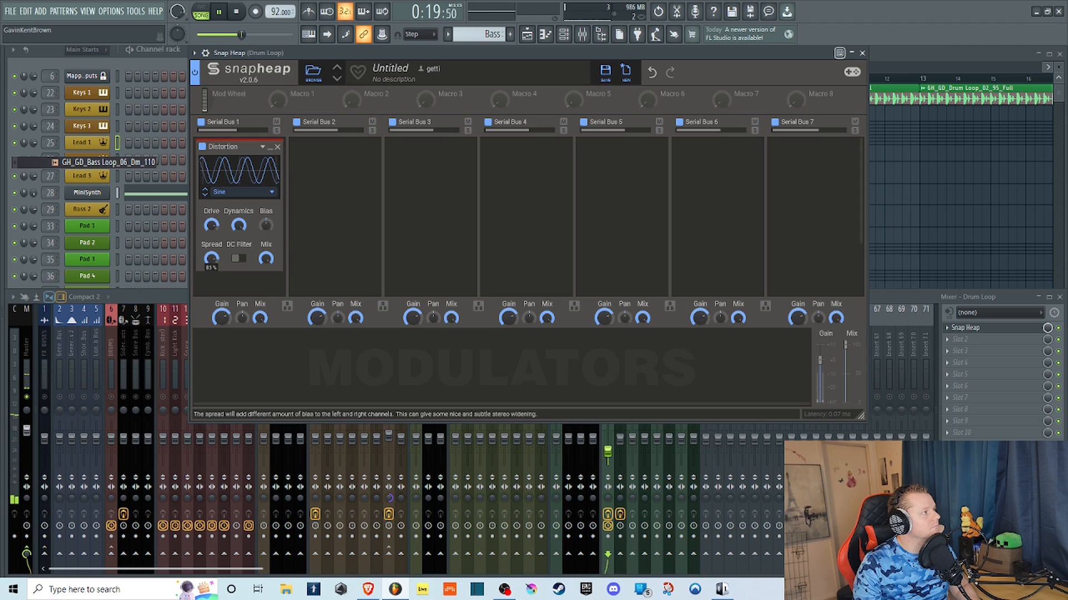
drag(211, 258, 211, 222)
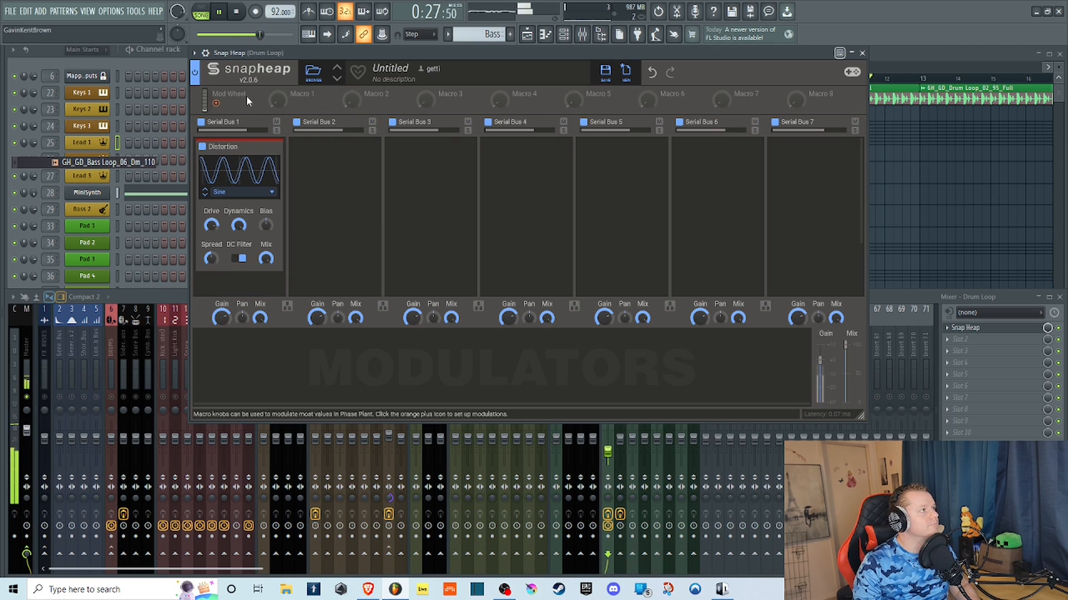
Restart the loop, compare it with the Sine Distortion disabled and enabled, and stop playback.
key(space)
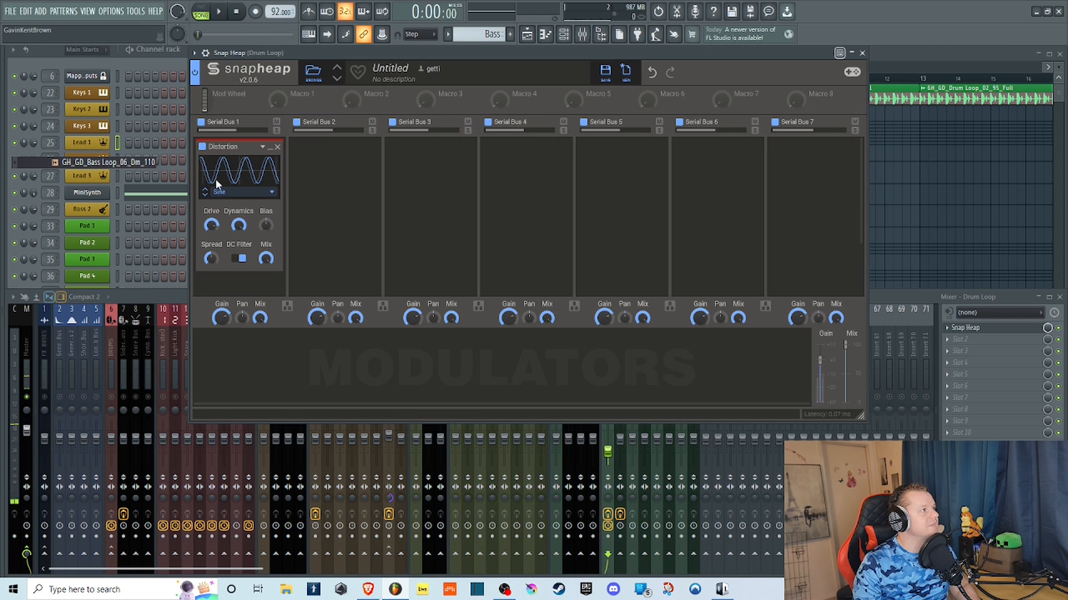
click(225, 16)
click(203, 148)
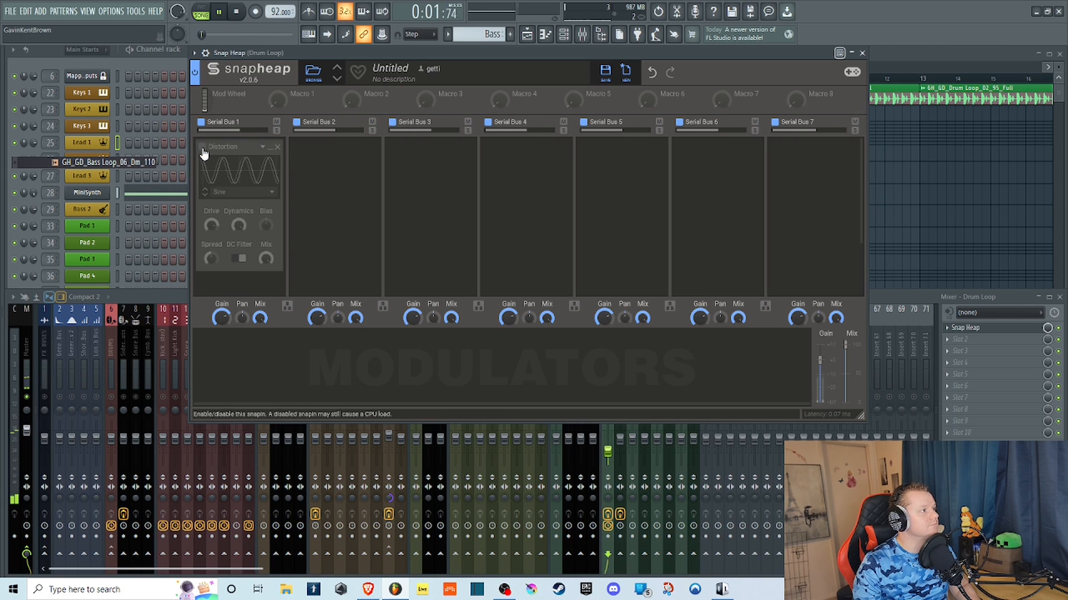
click(202, 148)
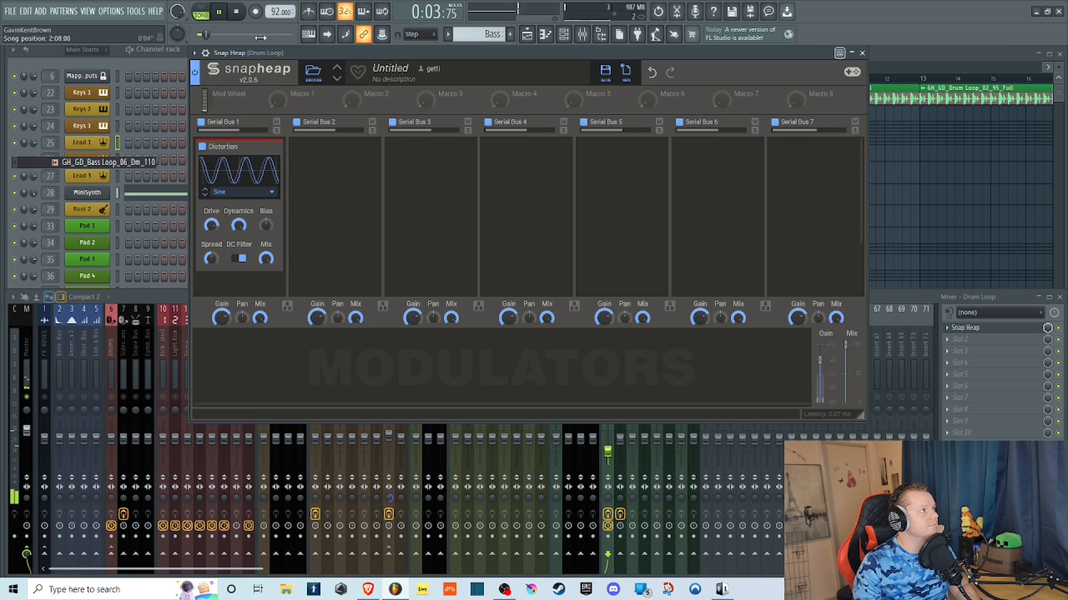
key(space)
Switch the Distortion type to Hard Clip and start the loop.
click(239, 192)
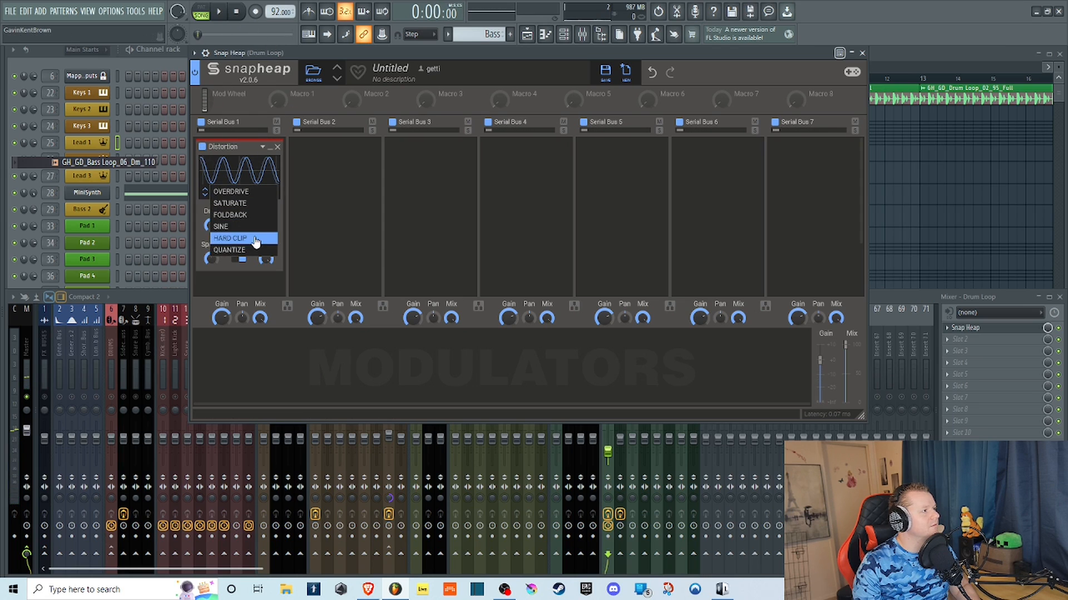
click(229, 238)
click(217, 13)
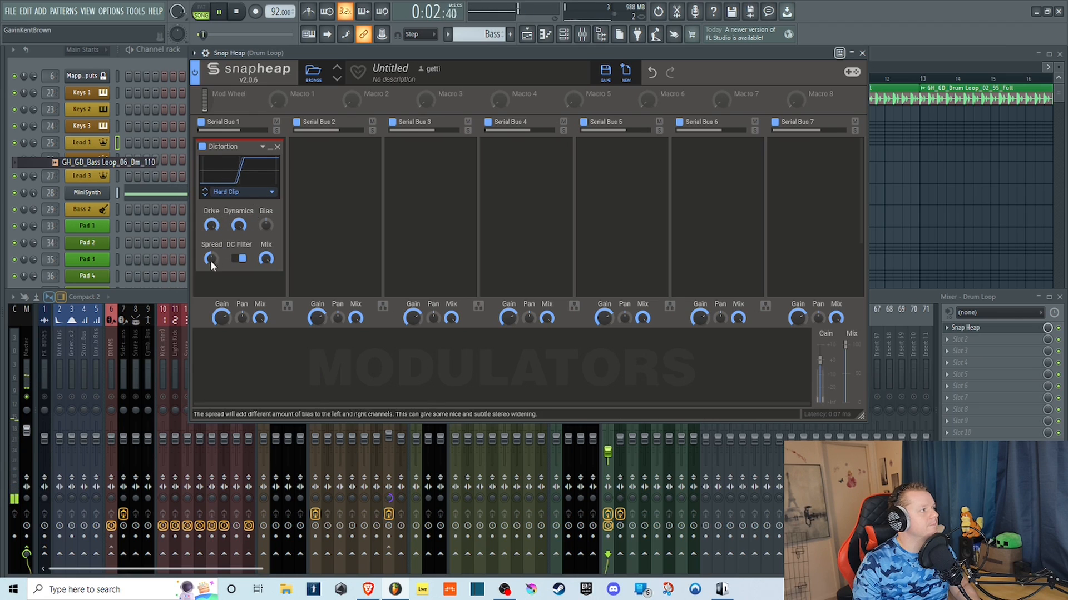
Set the Hard Clip Distortion's Spread and Dynamics to zero and its Bias below center.
drag(211, 259, 220, 268)
drag(265, 225, 247, 280)
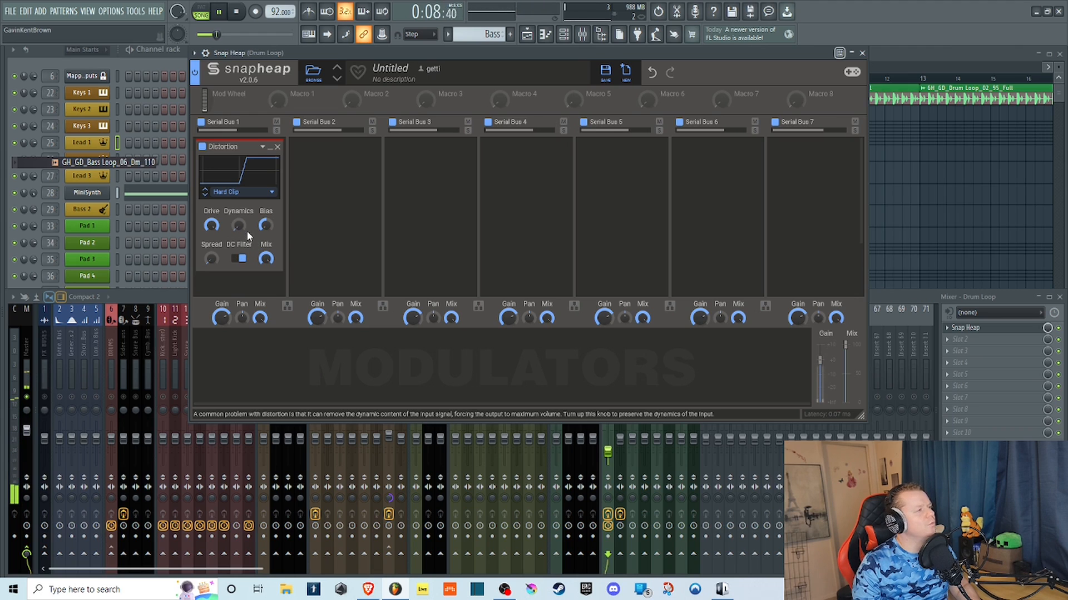
Turn off the Hard Clip Distortion's DC Filter, sweep its Mix down and back to full, and stop playback.
click(239, 258)
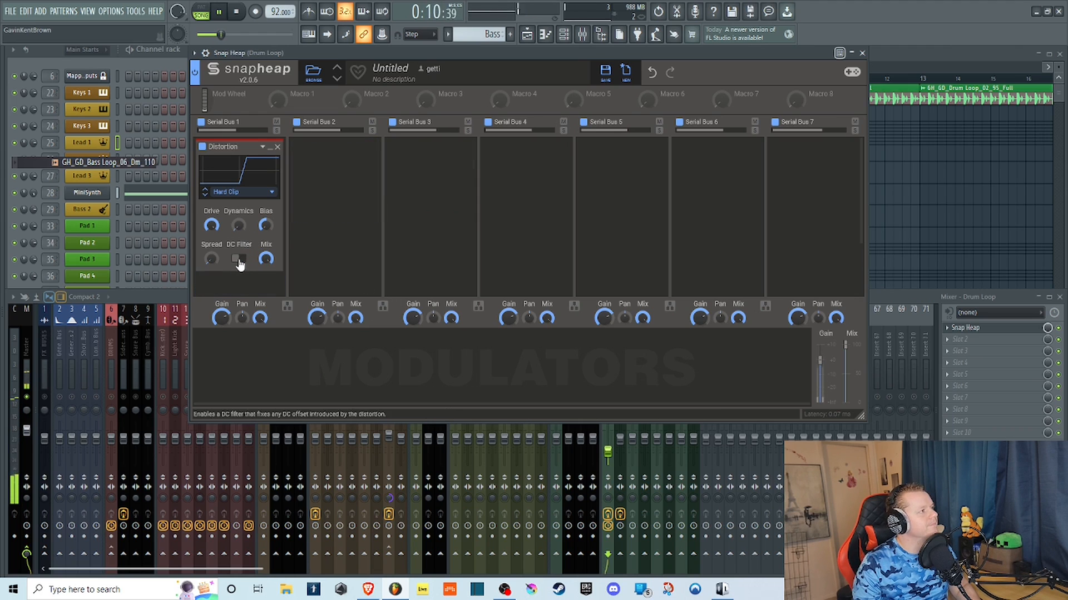
drag(265, 259, 268, 281)
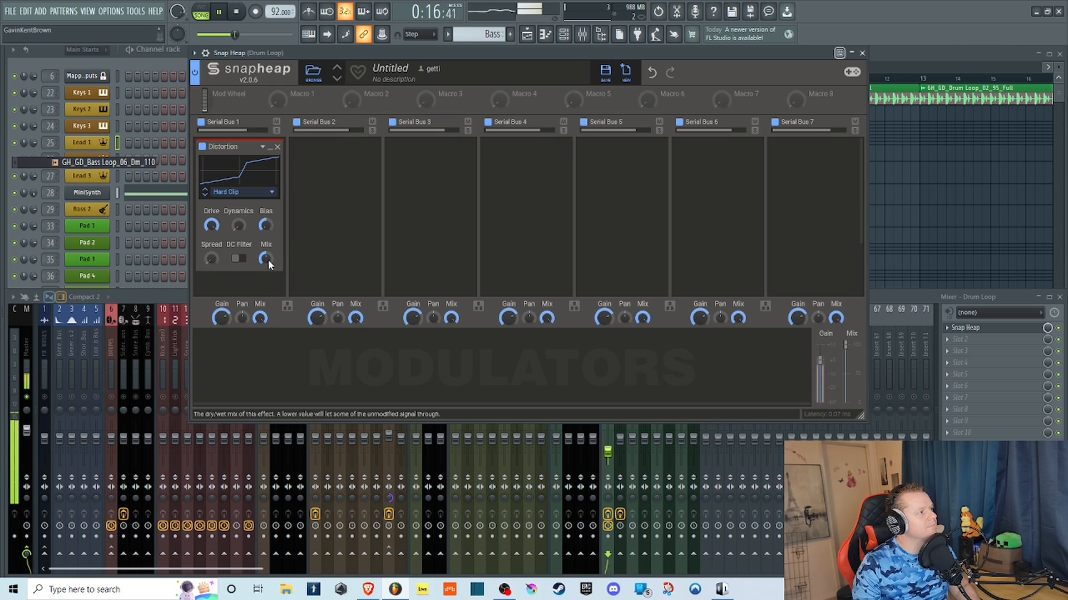
drag(269, 260, 273, 246)
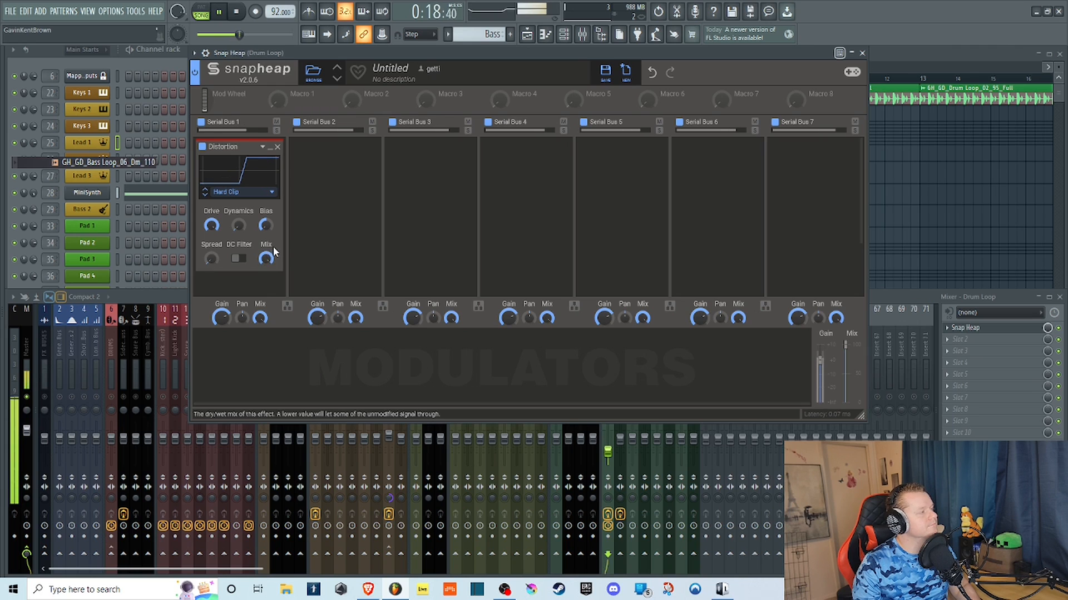
click(240, 12)
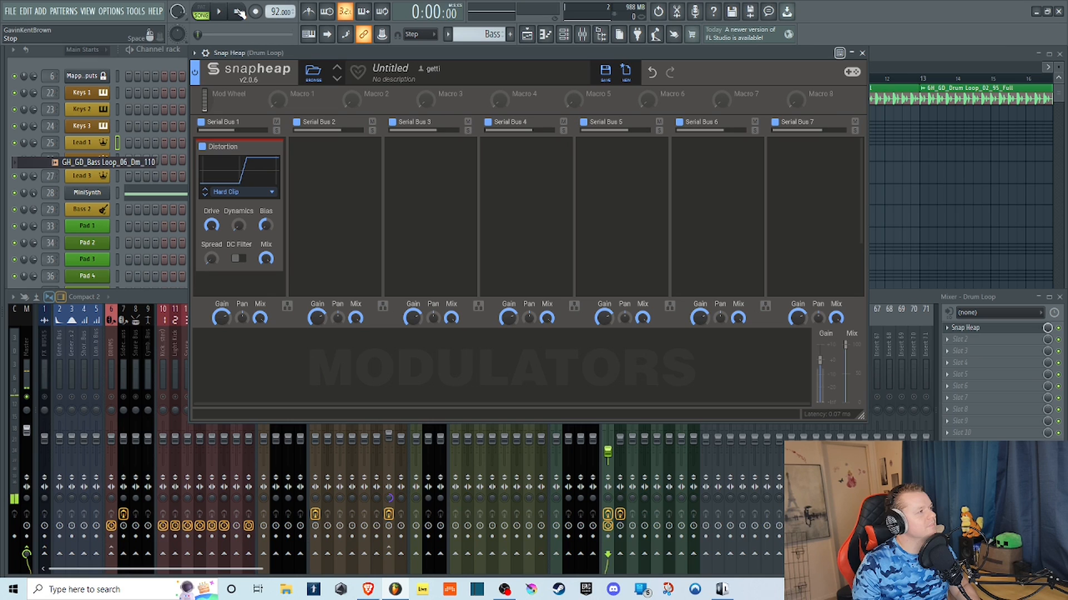
Switch the Distortion type to Quantize and start the loop.
click(271, 191)
click(250, 246)
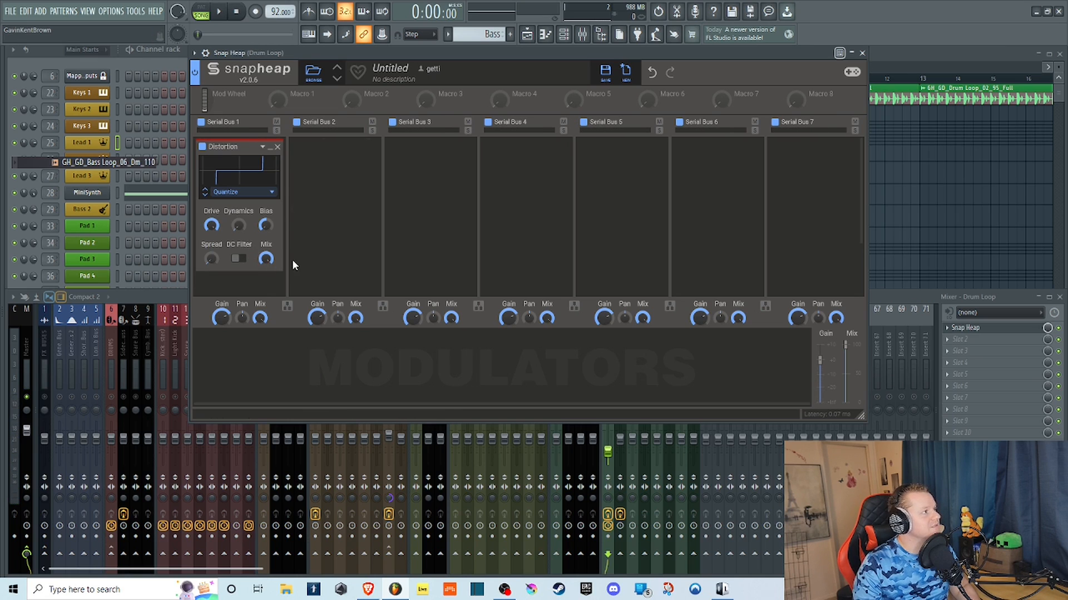
click(221, 14)
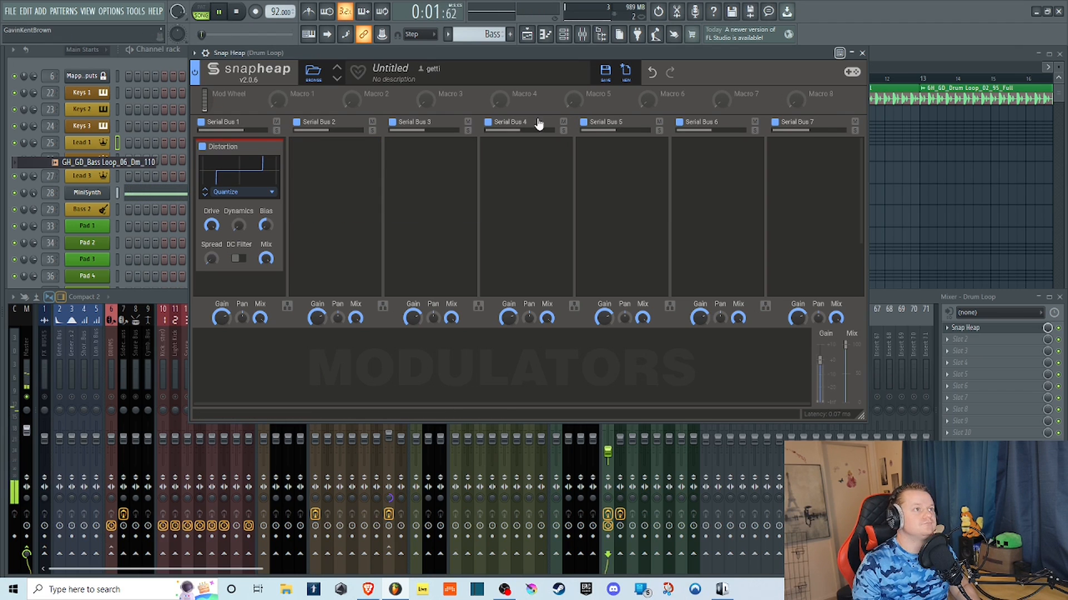
Sweep the Quantize Distortion's Drive, raise the Drum Loop mixer track's volume to 54%, and set the Distortion's Dynamics to full.
mouse_move(211, 225)
mouse_down()
mouse_move(211, 245)
mouse_move(211, 216)
mouse_up()
drag(607, 452, 607, 447)
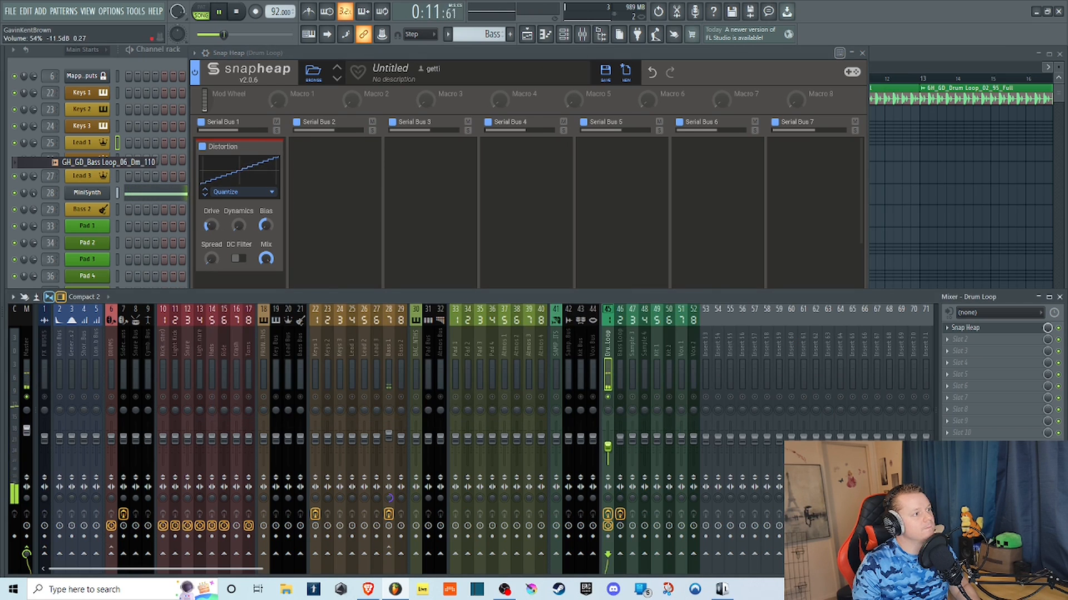
click(294, 52)
mouse_move(212, 229)
mouse_down()
mouse_move(211, 216)
mouse_move(212, 244)
mouse_up()
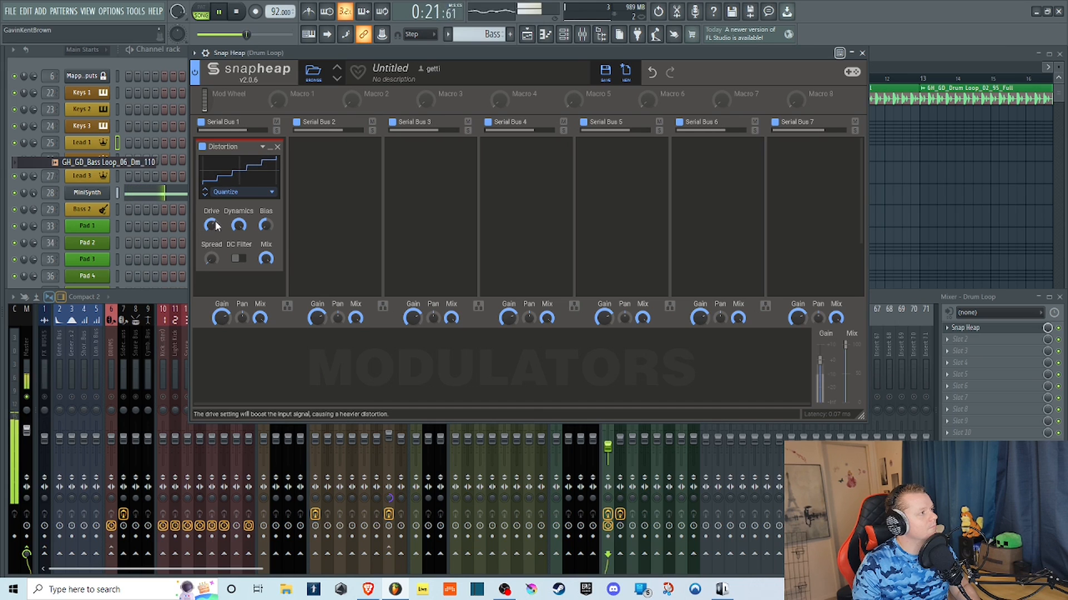
Sweep the Quantize Distortion's Bias, reset it to center, and turn the DC Filter on.
drag(266, 228, 266, 214)
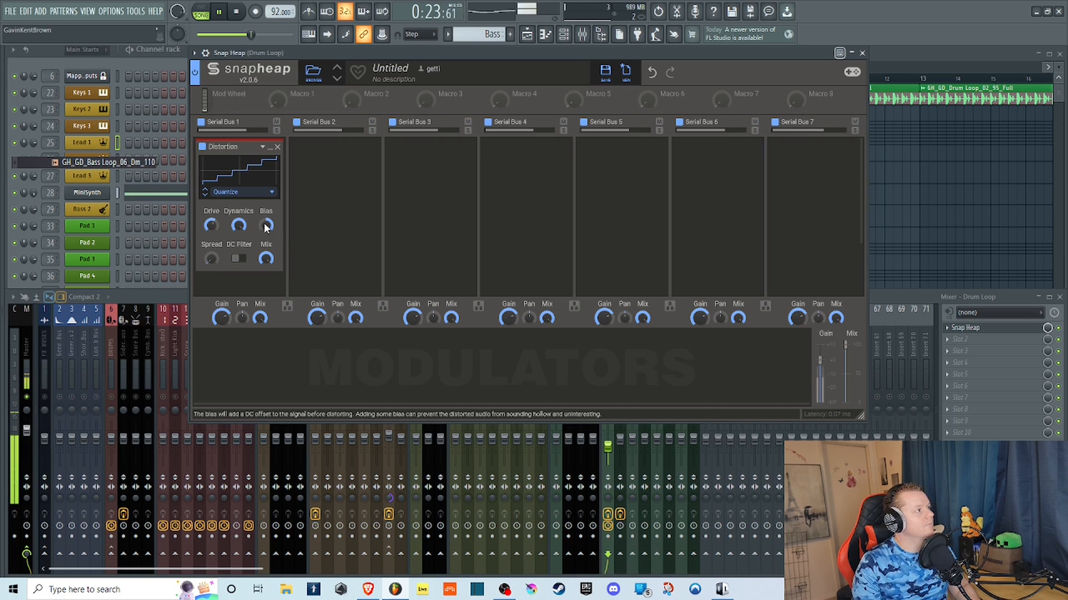
double_click(264, 223)
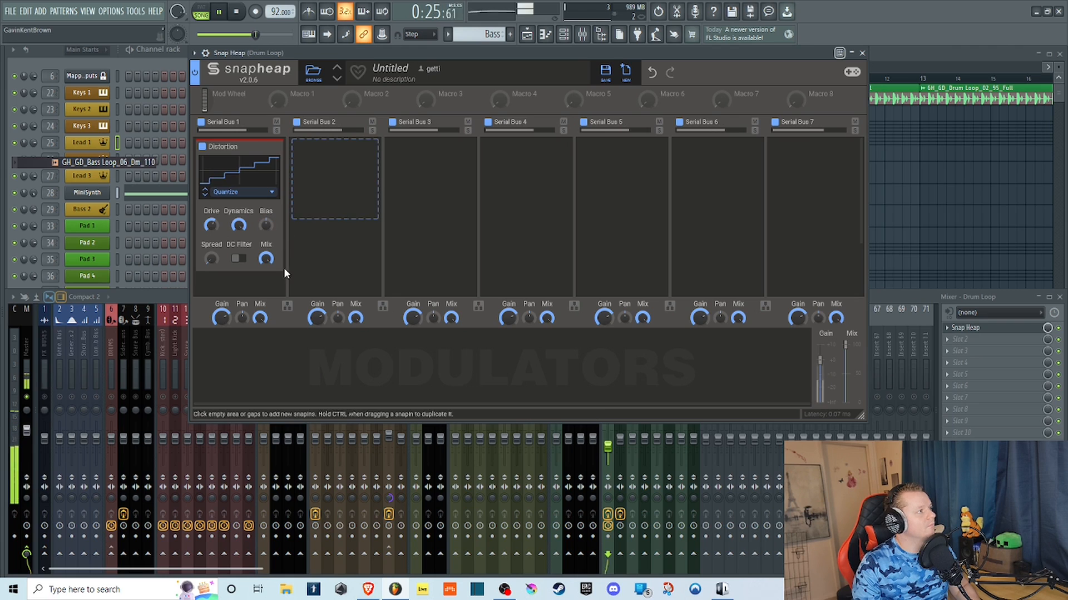
click(239, 258)
Raise the Quantize Distortion's Spread partway, set its Drive low and its Dynamics to zero, and stop playback.
mouse_move(216, 259)
mouse_down()
mouse_move(214, 249)
mouse_move(210, 262)
mouse_up()
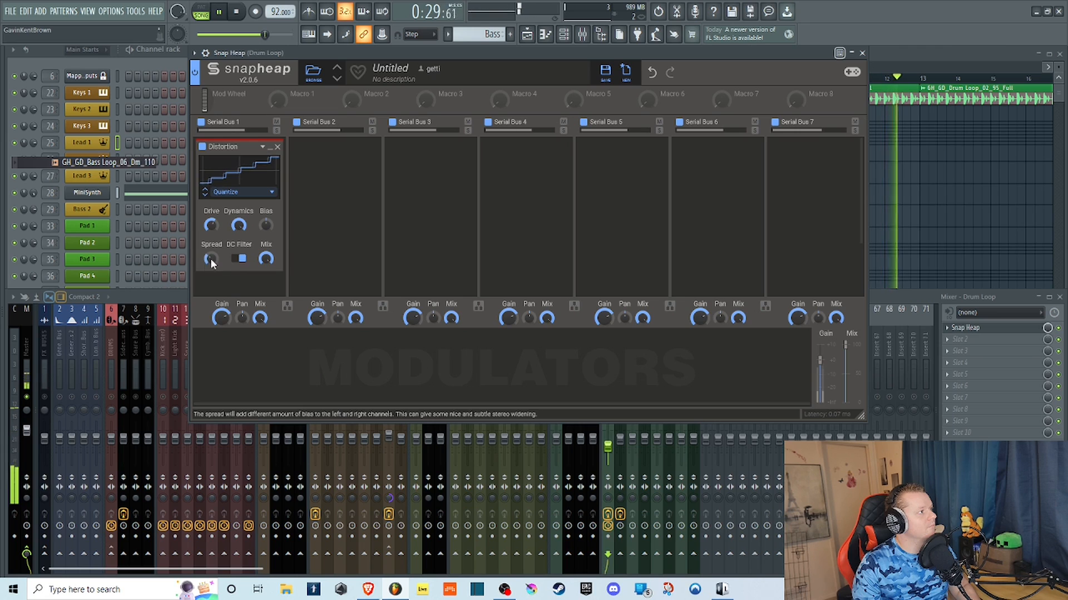
drag(211, 260, 210, 245)
drag(210, 232, 209, 230)
double_click(210, 226)
double_click(236, 226)
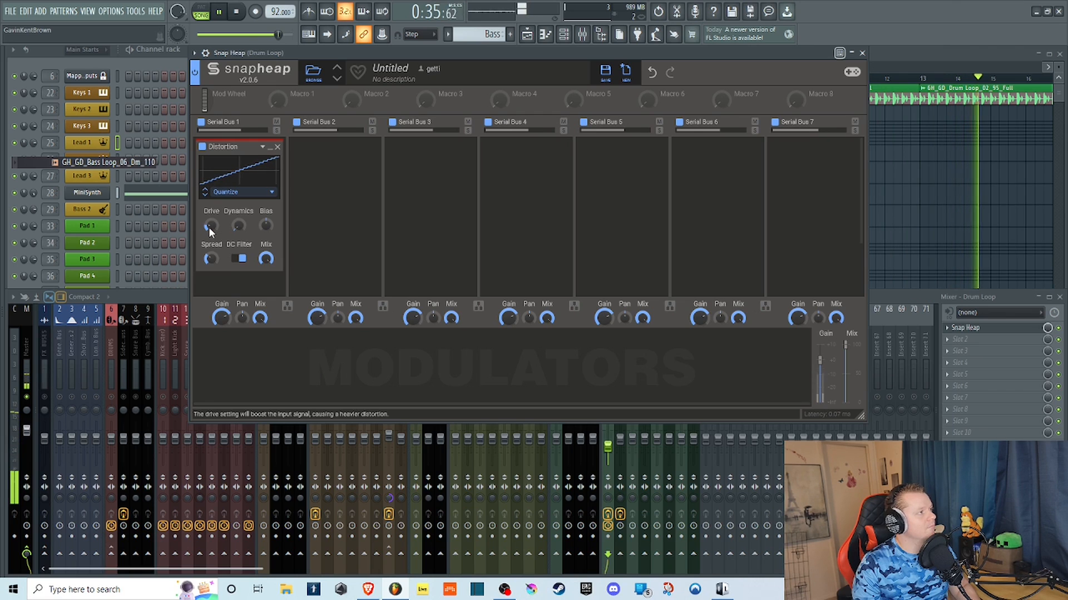
click(238, 12)
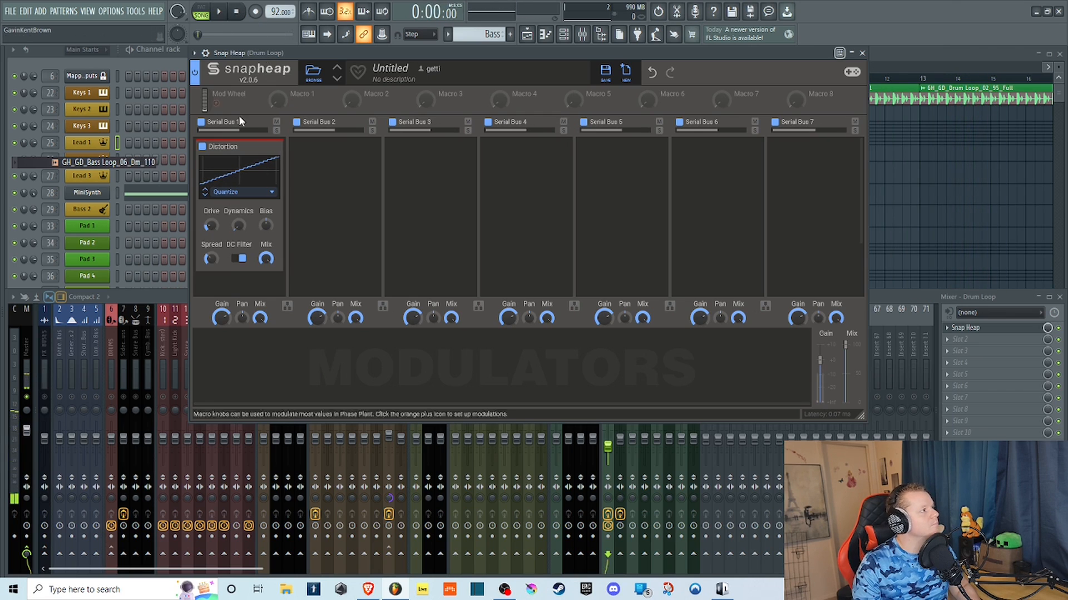
click(263, 148)
click(264, 148)
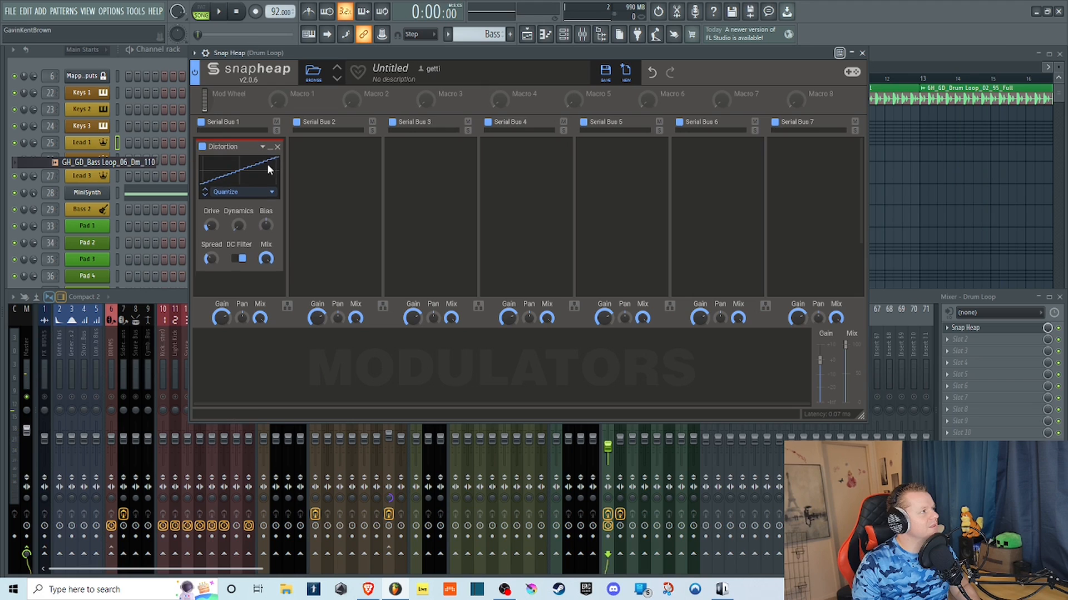
click(270, 193)
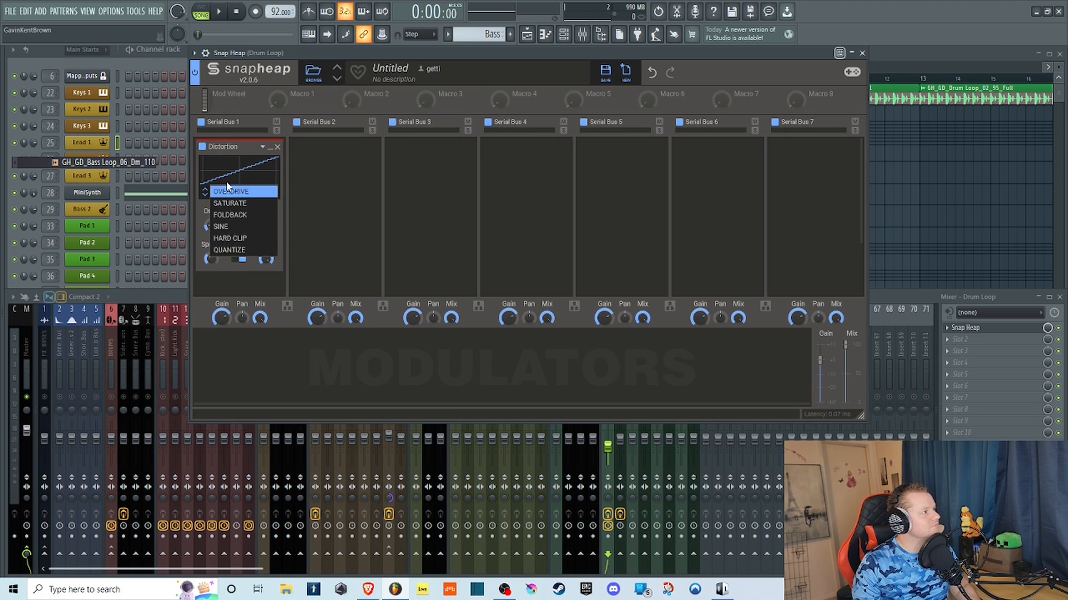
click(266, 174)
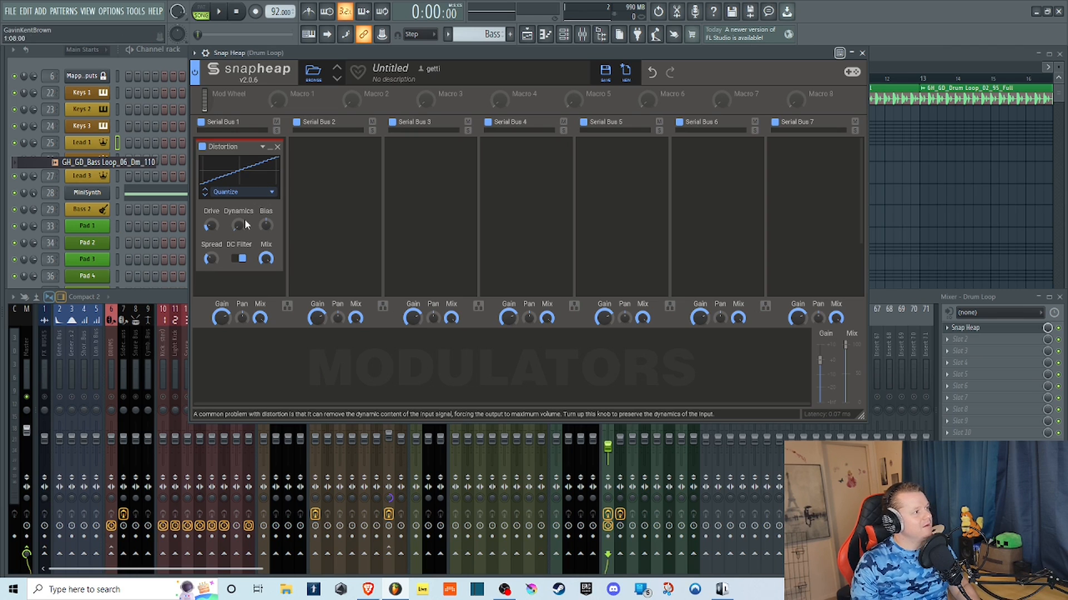
click(271, 192)
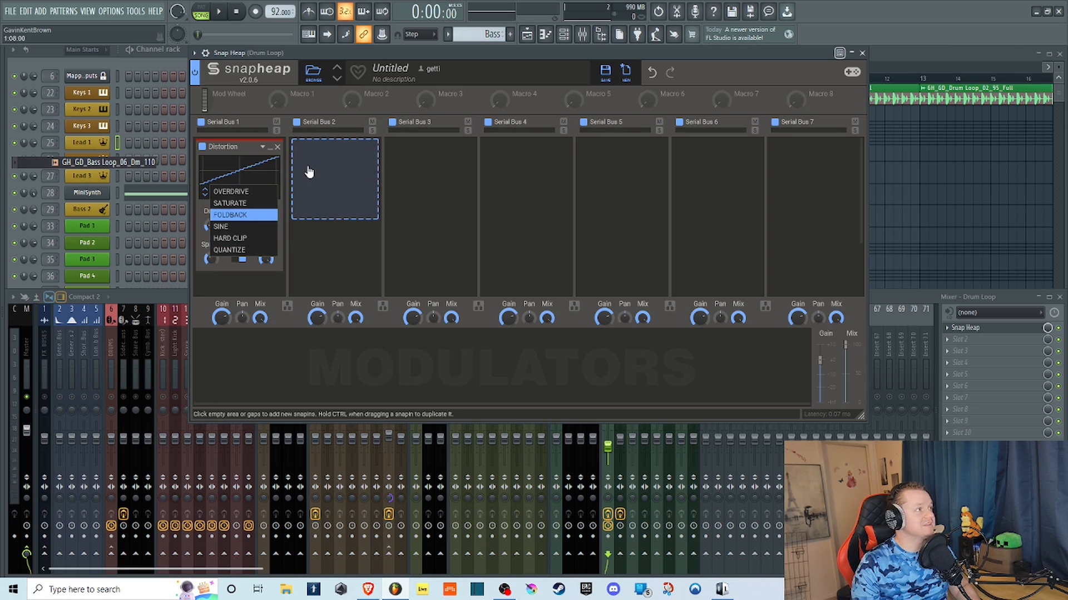
click(277, 147)
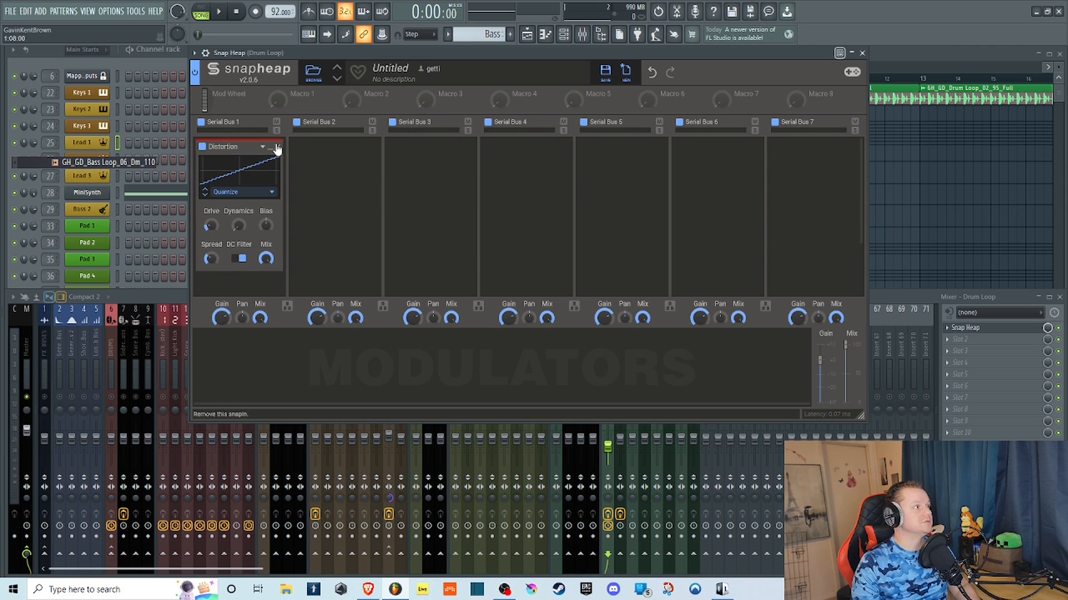
Remove the Distortion effect from the first serial bus and add a Dynamics effect in its place.
click(277, 148)
click(258, 178)
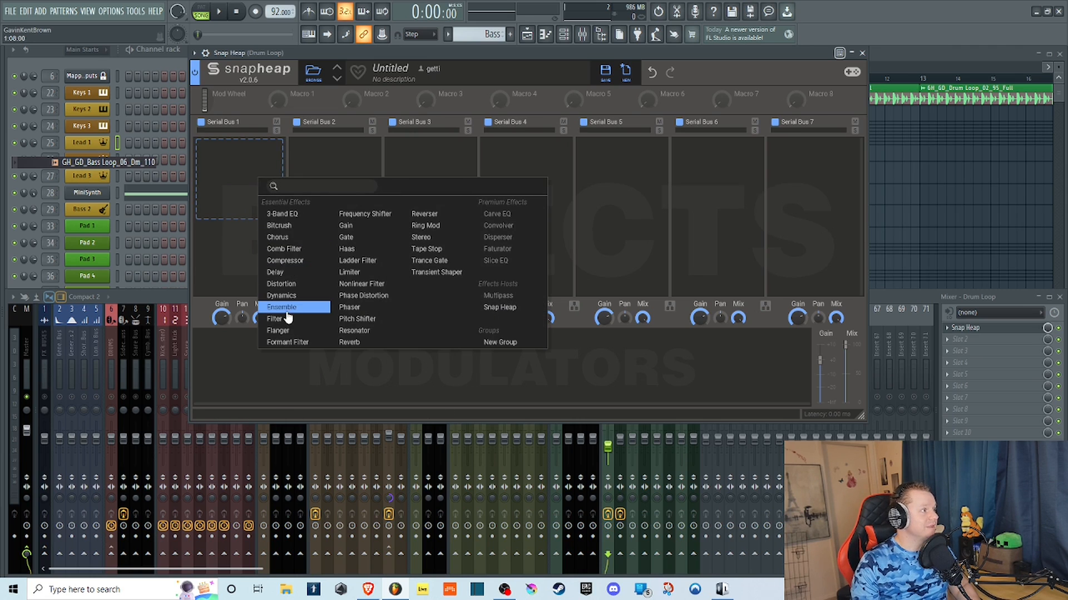
click(321, 306)
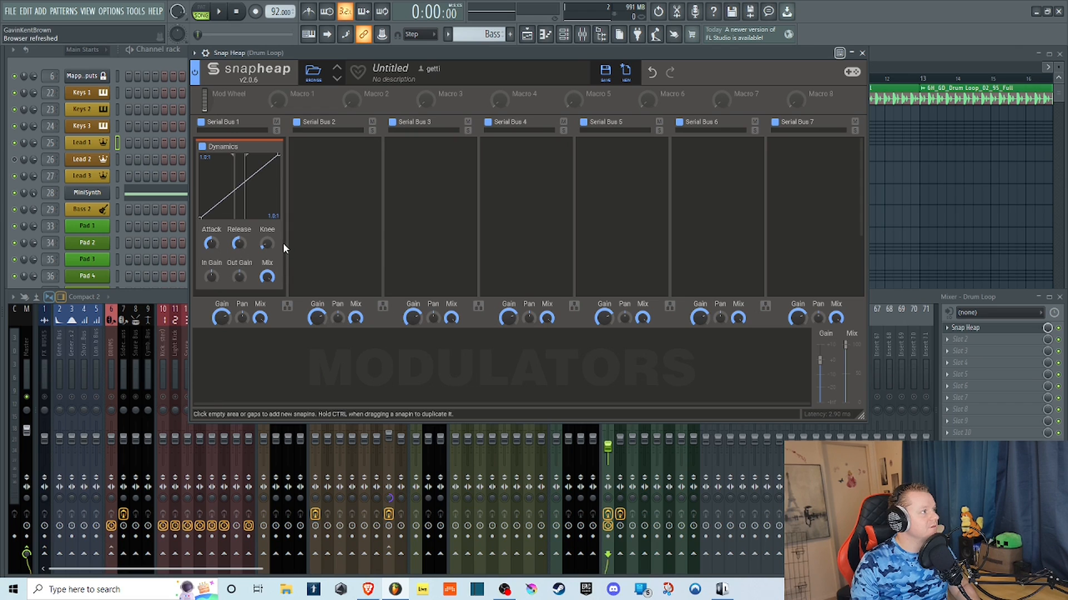
Play the loop briefly, raise the Drum Loop mixer track's volume to about 66%, and restart playback.
click(220, 12)
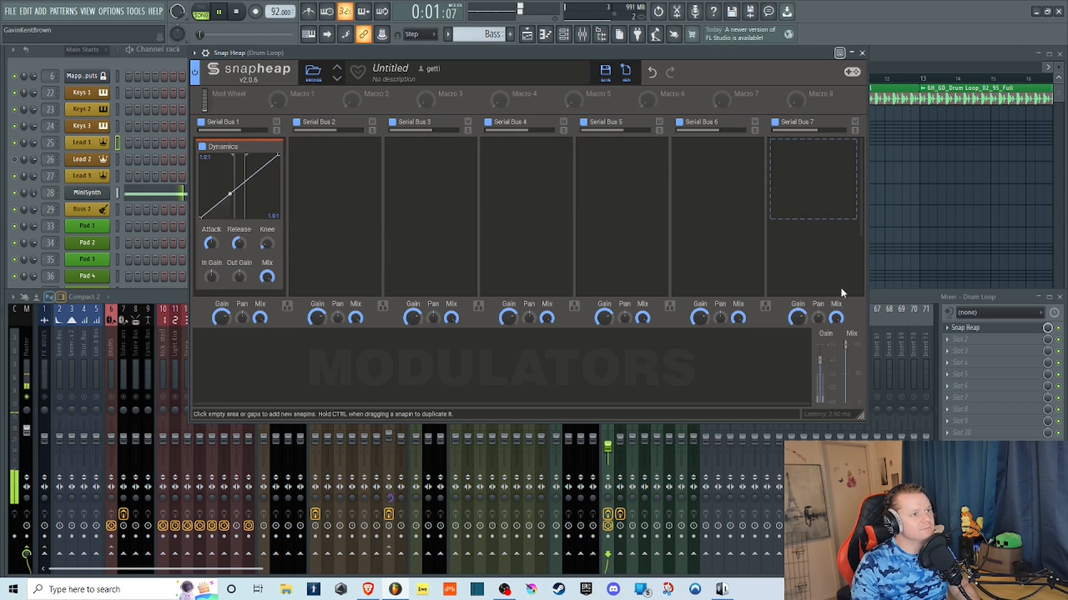
click(895, 304)
key(space)
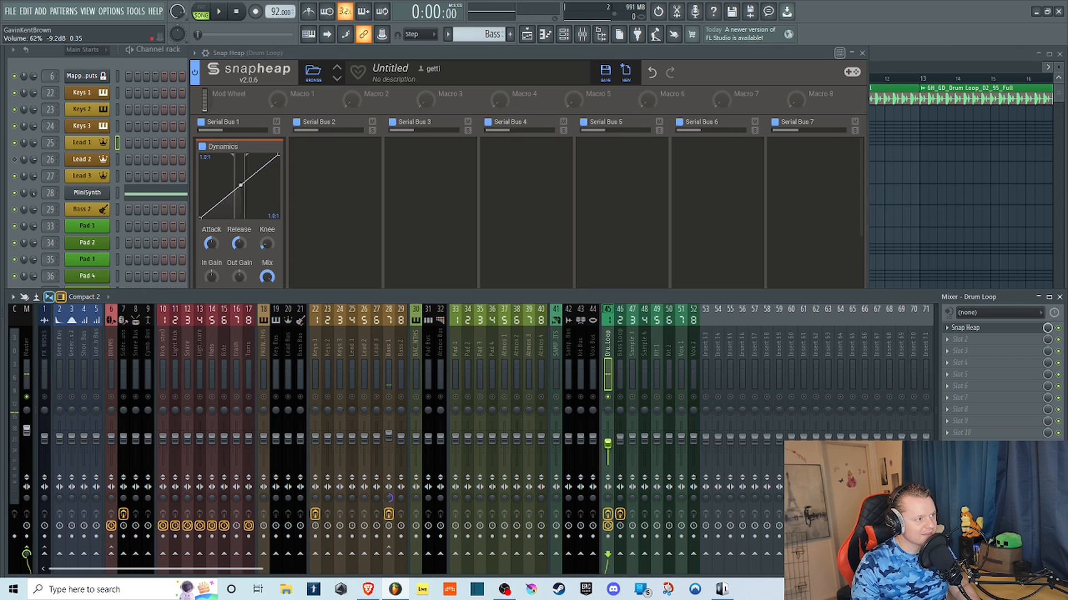
right_click(608, 438)
click(639, 553)
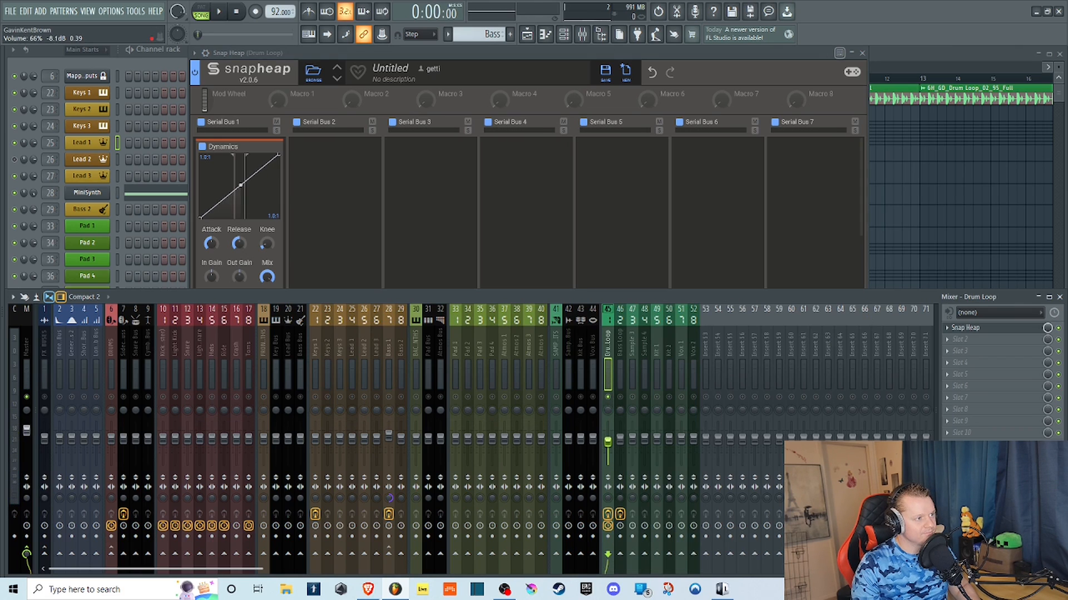
key(space)
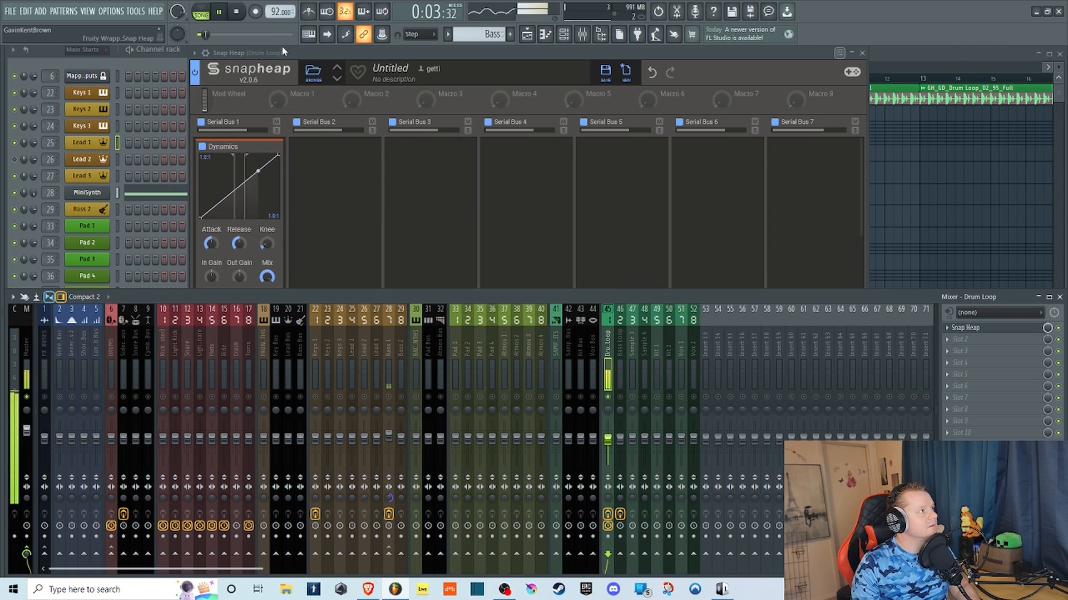
Set the Dynamics effect's downward compression ratio to 30:1 and lower both of its thresholds.
click(215, 150)
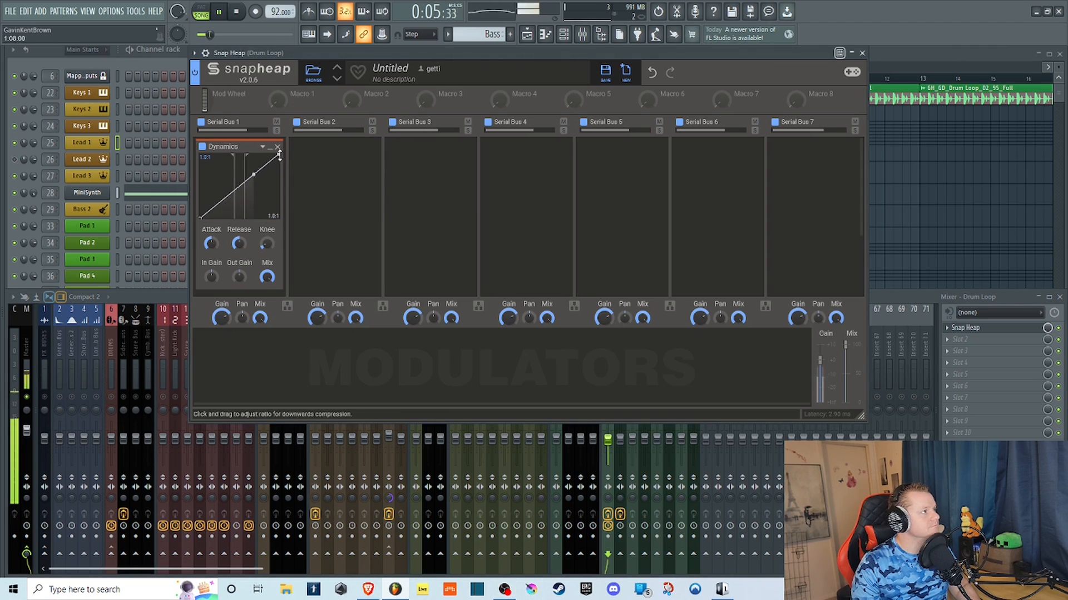
drag(250, 177, 252, 202)
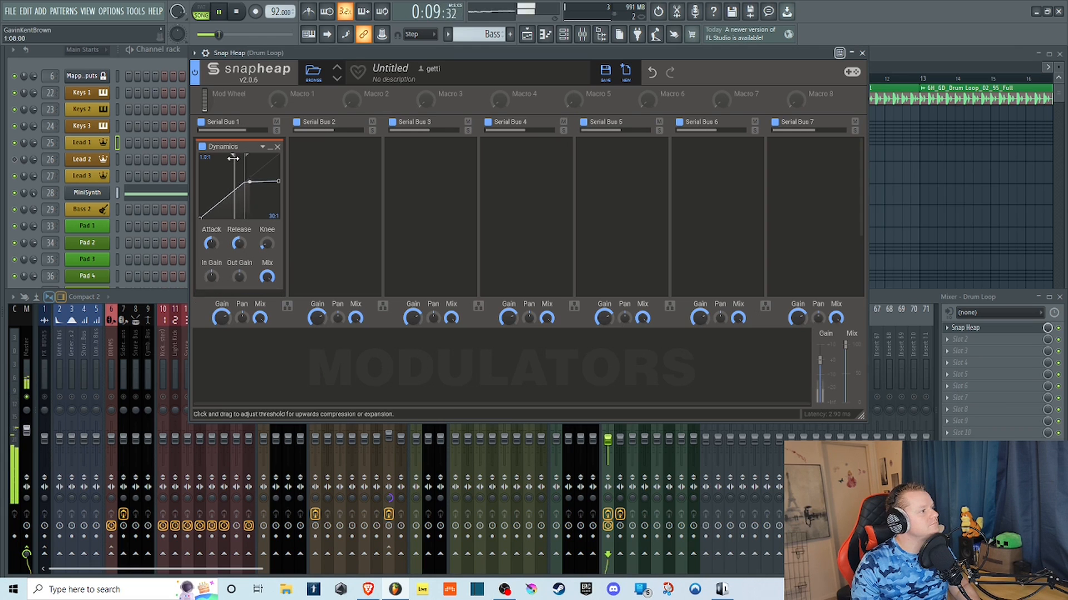
mouse_move(233, 158)
mouse_down()
mouse_move(218, 158)
mouse_move(255, 155)
mouse_move(184, 160)
mouse_move(239, 170)
mouse_up()
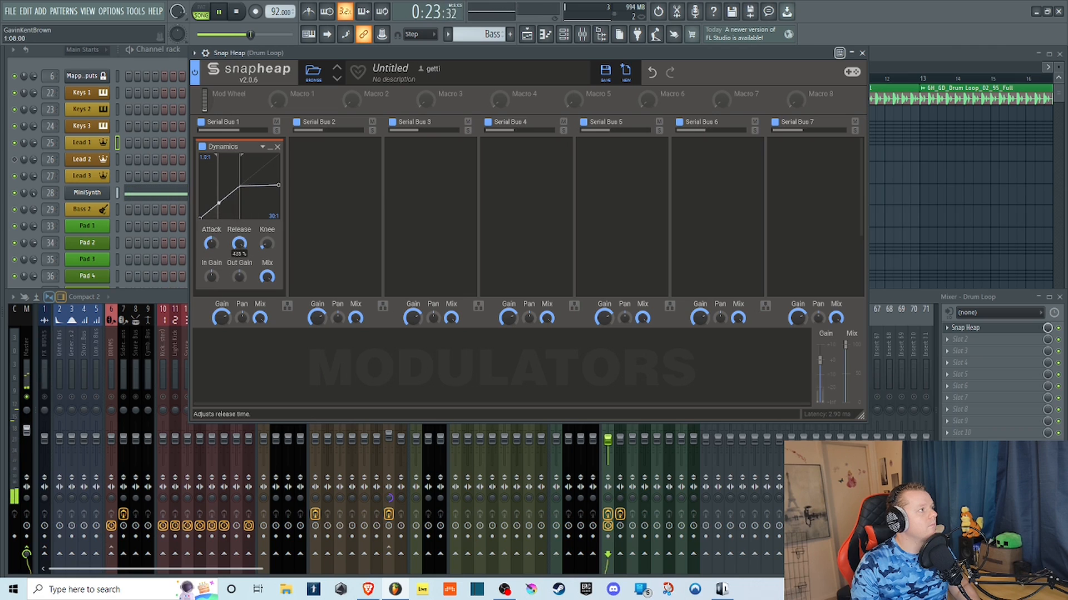
Set Dynamics' Knee to full, raise In Gain and Out Gain, lower the first bus's Gain to about -16.6 dB, and set the upward ratio to 20:1.
drag(265, 242, 265, 225)
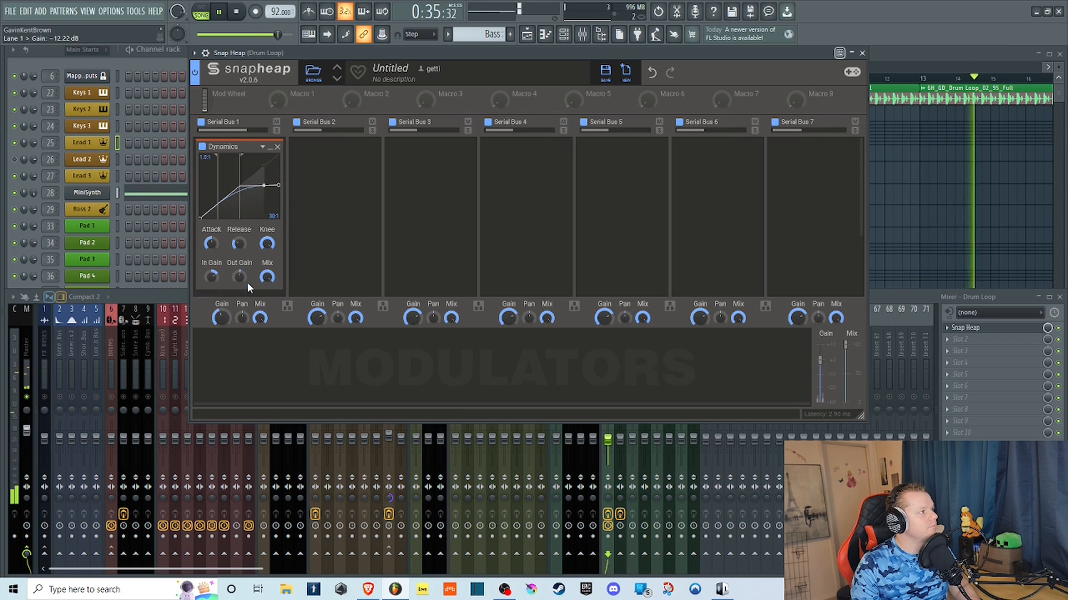
drag(229, 315, 228, 326)
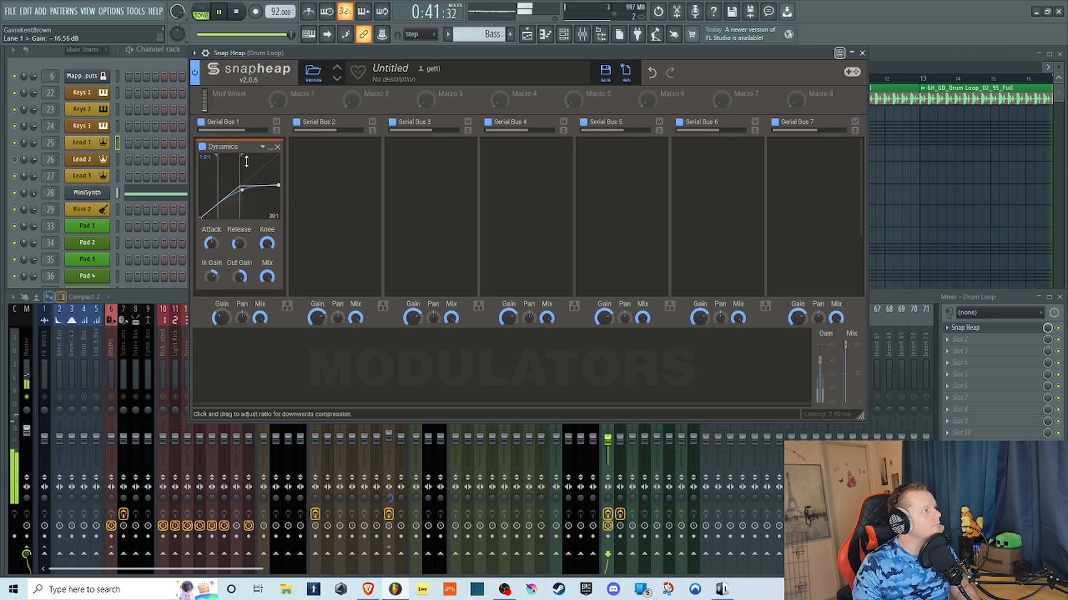
click(238, 13)
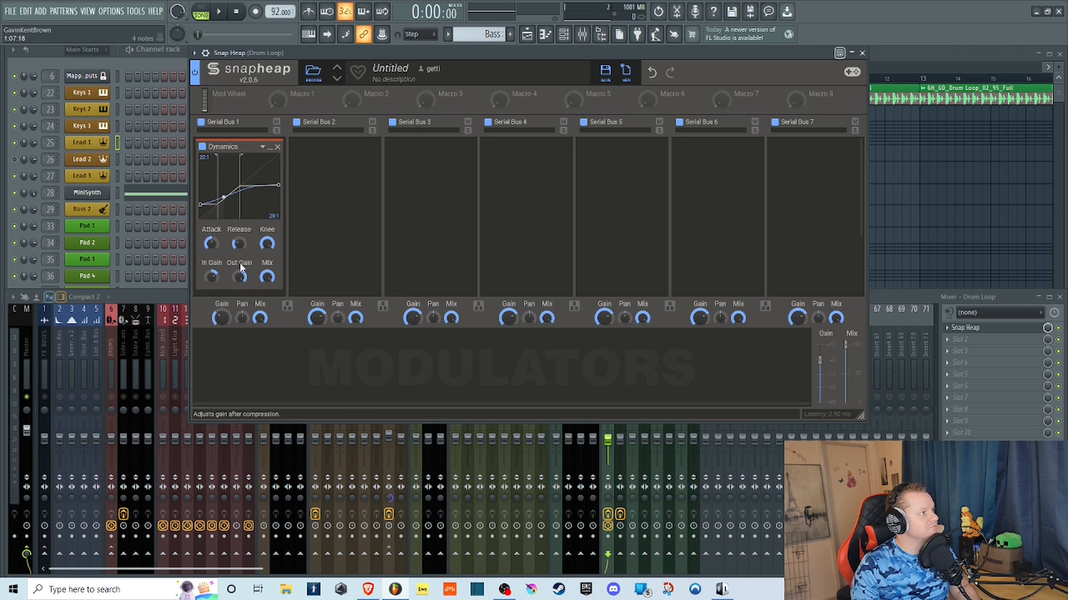
Restart the loop, return the Dynamics effect's upward compression ratio to about 1:1, and set its downward ratio to 30:1.
click(220, 14)
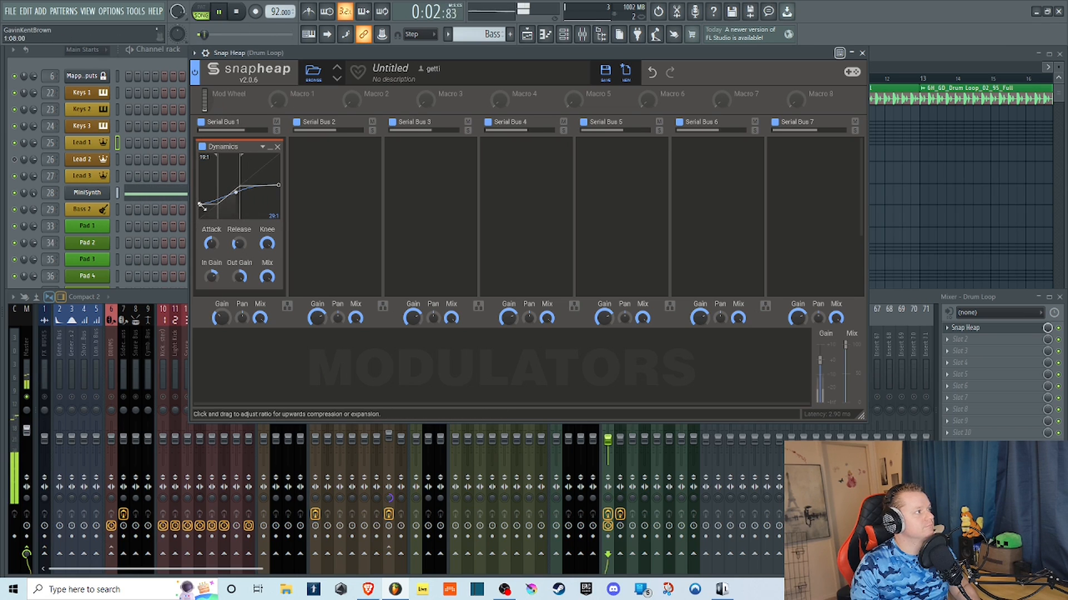
drag(201, 205, 142, 240)
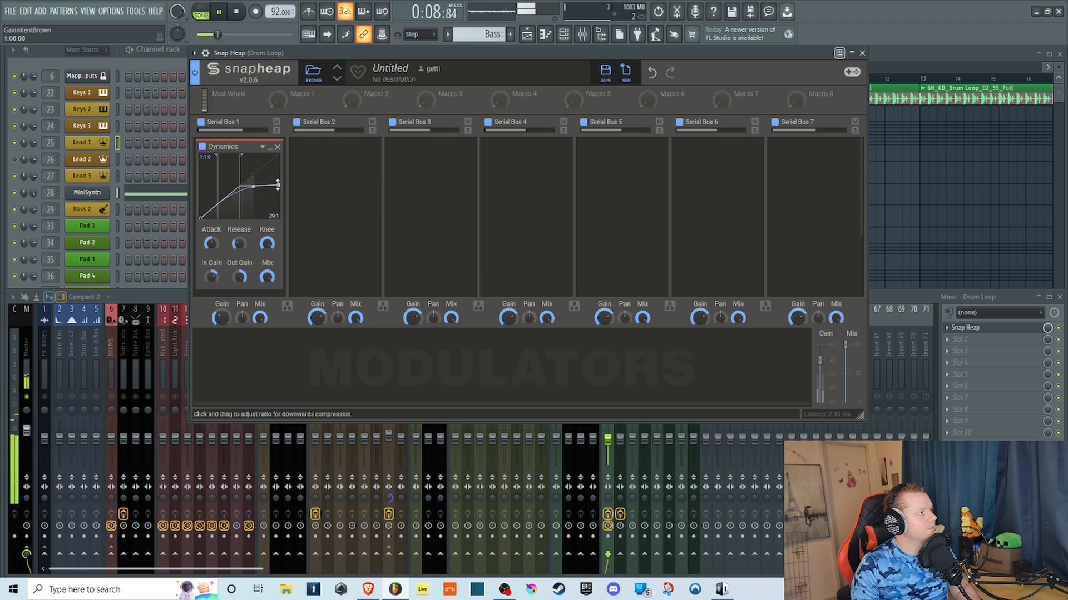
drag(278, 185, 142, 192)
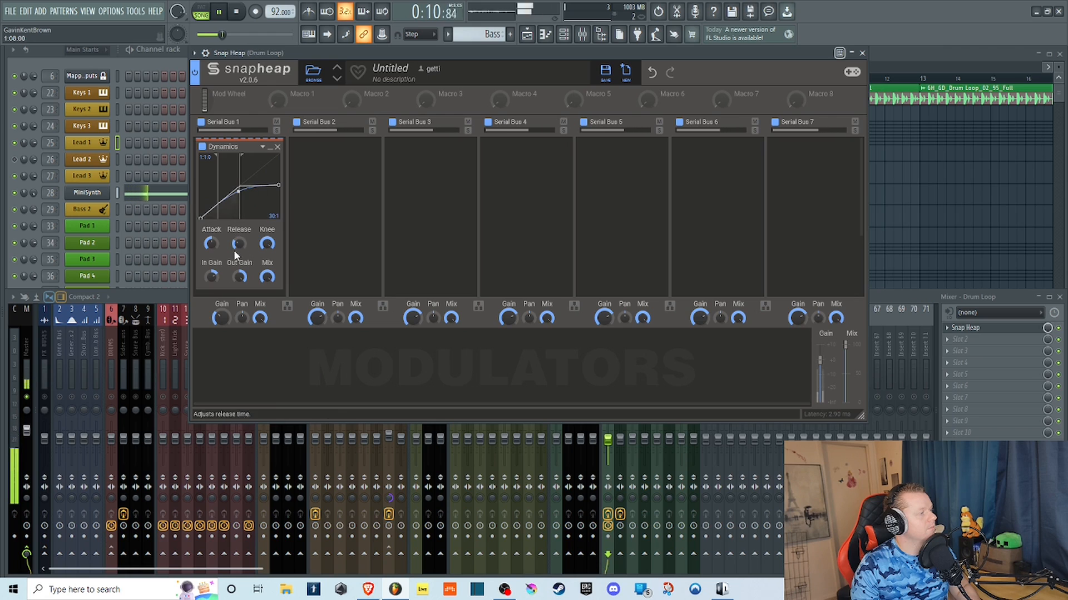
Steepen the Dynamics curve's lower section into expansion, replay and stop the loop, and raise the lower threshold to about -40.3 dB.
click(238, 12)
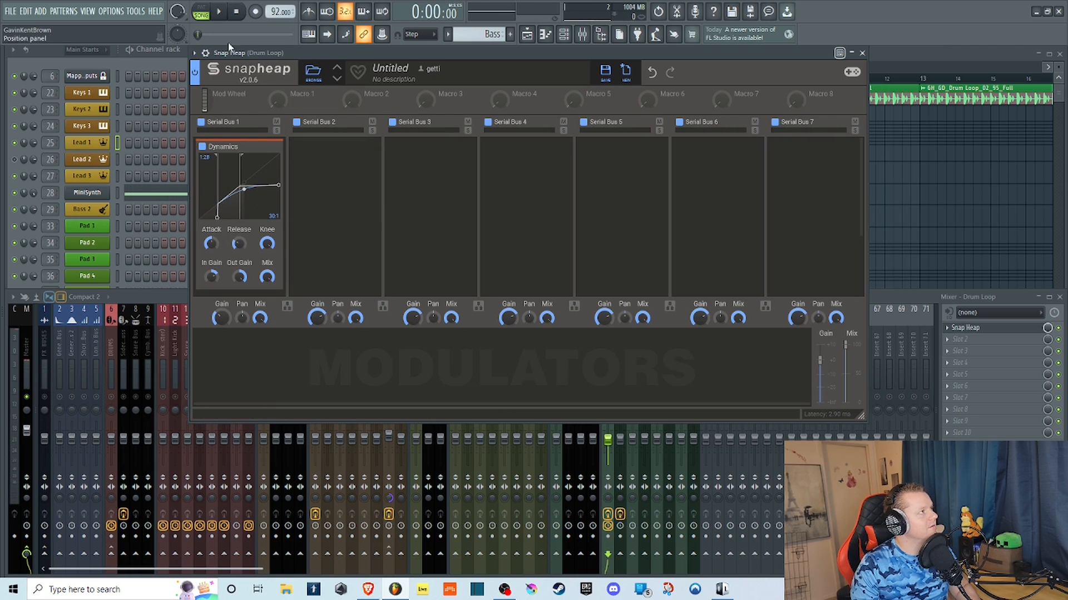
click(218, 11)
click(238, 12)
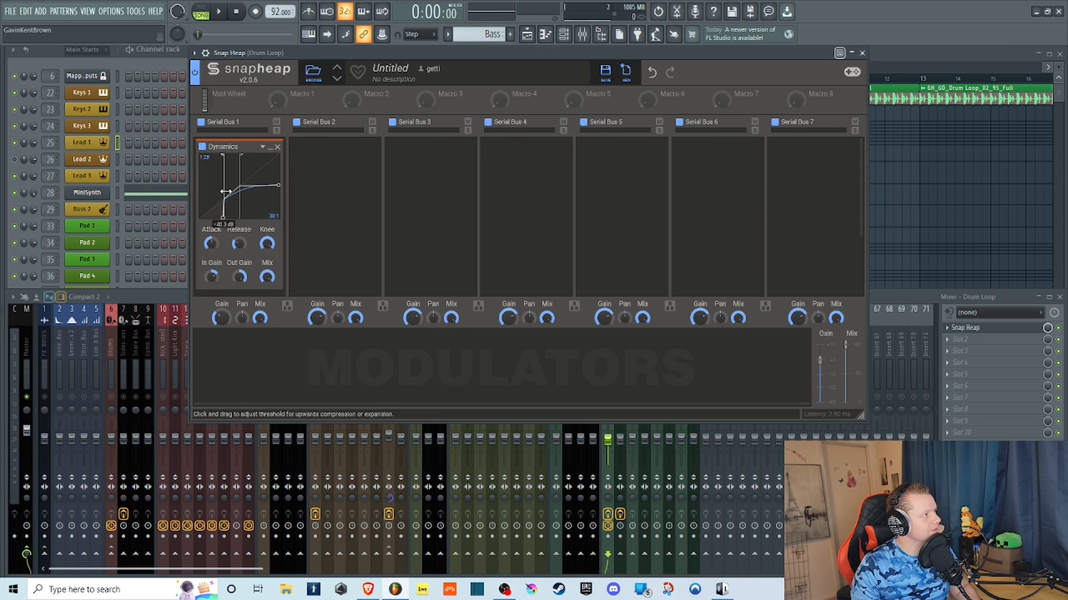
Raise the Dynamics effect's lower threshold, replay the loop, raise the upper threshold with it, and stop playback.
drag(225, 191, 229, 184)
key(space)
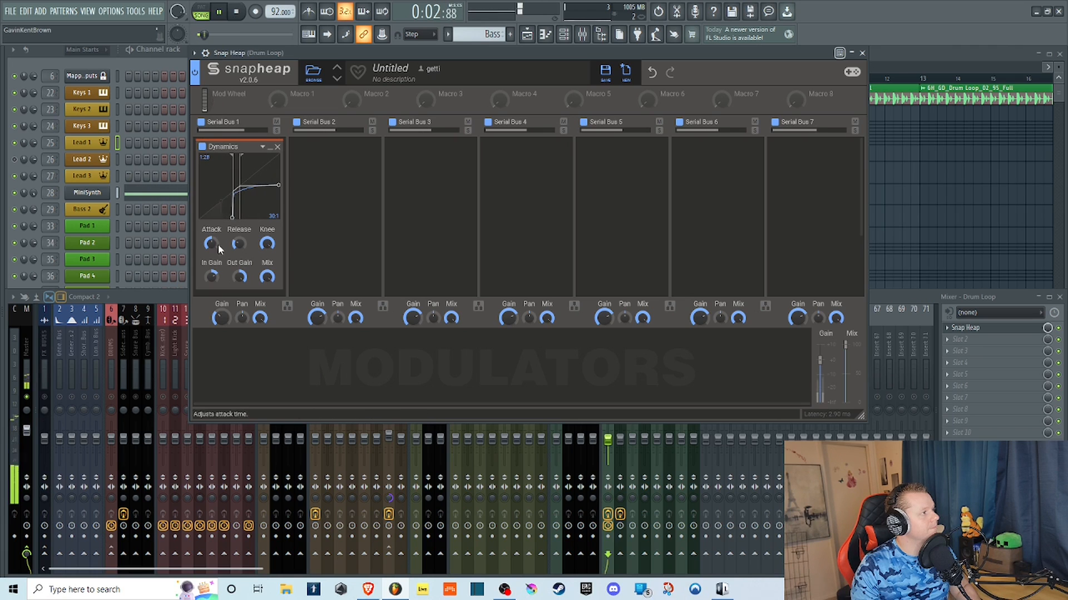
mouse_move(240, 182)
mouse_down()
mouse_move(262, 184)
mouse_move(250, 187)
mouse_up()
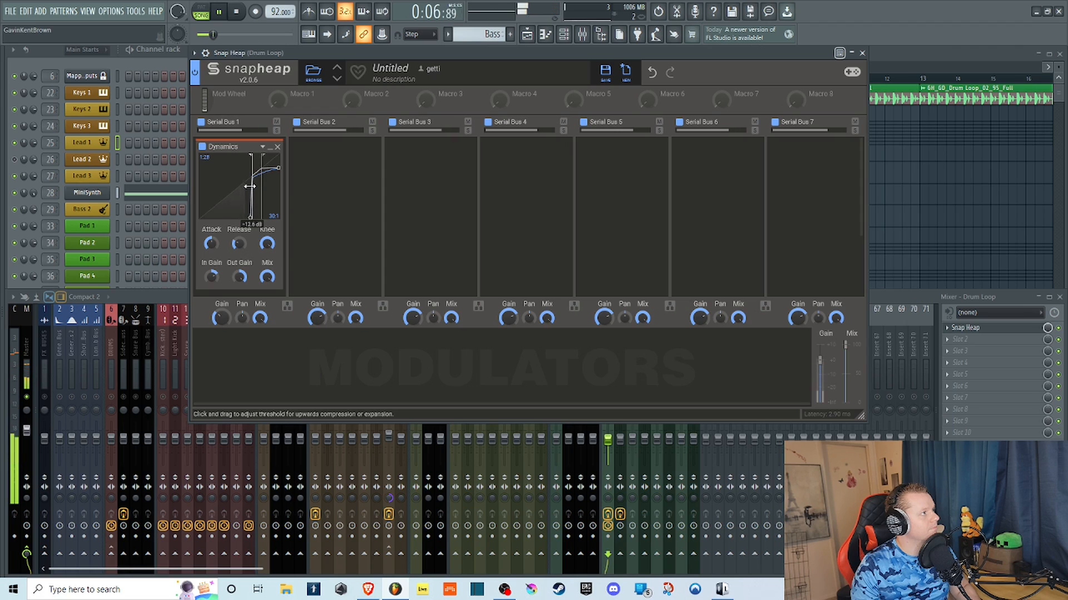
click(237, 12)
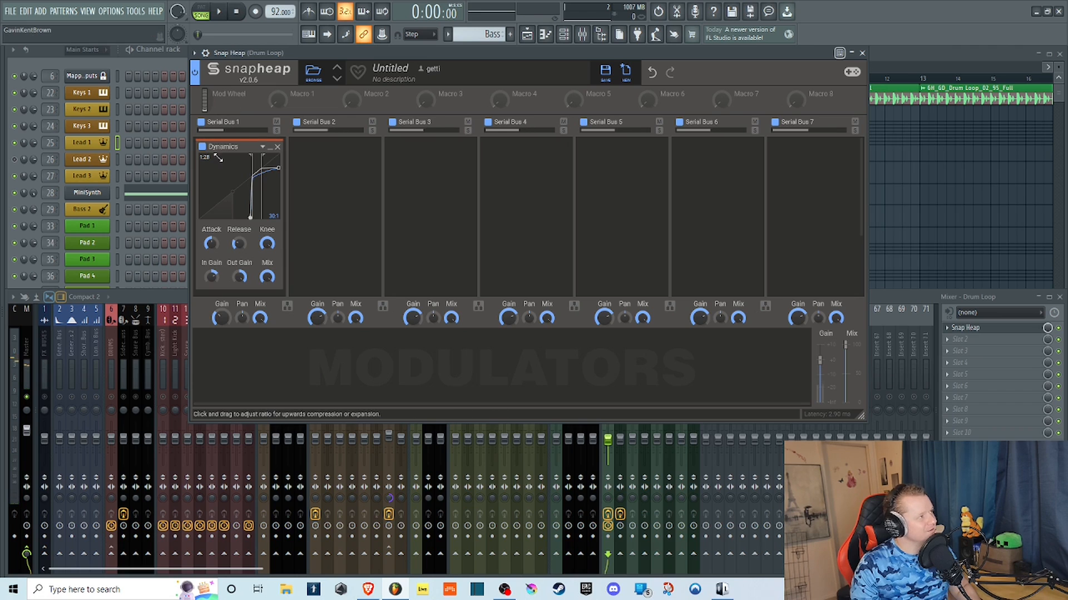
Remove the Dynamics effect from Serial Bus 1 and add the Ensemble effect in its place.
click(276, 146)
click(262, 172)
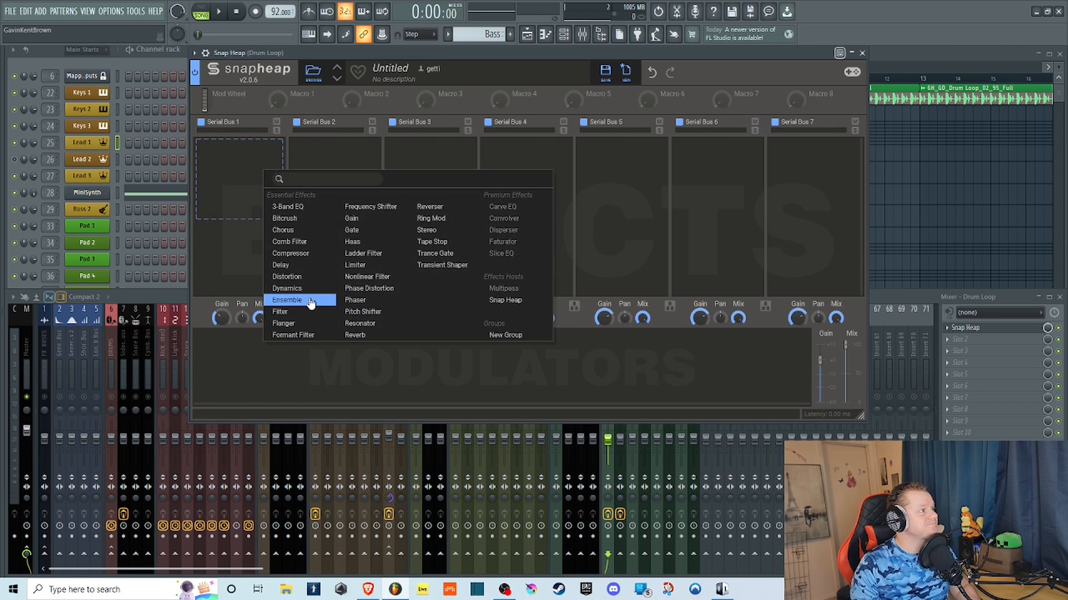
click(303, 300)
Play the drum loop and reset Serial Bus 1's Gain to its default.
key(space)
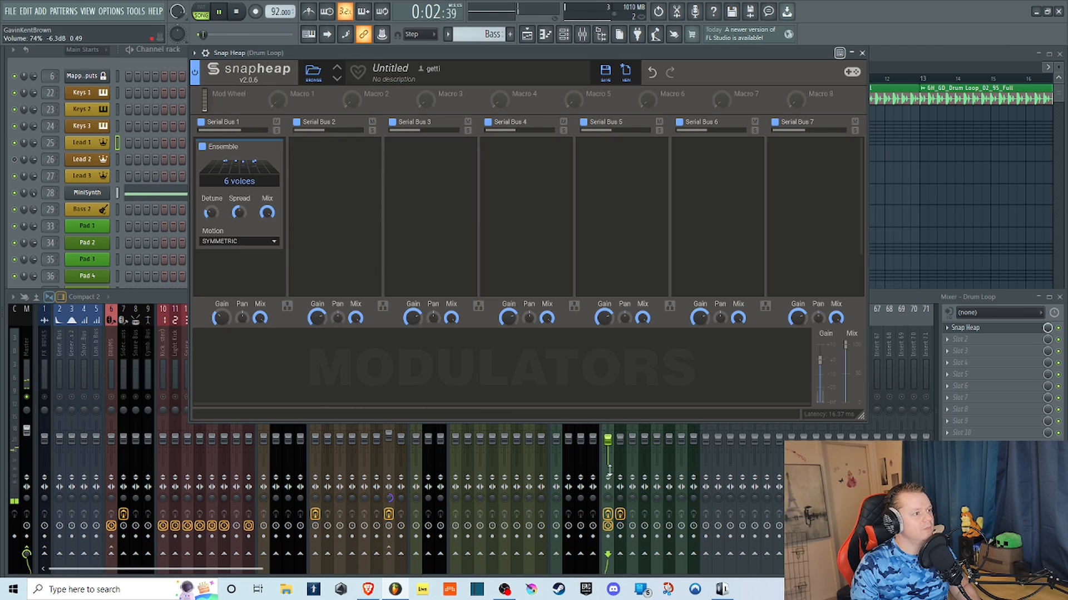
right_click(226, 314)
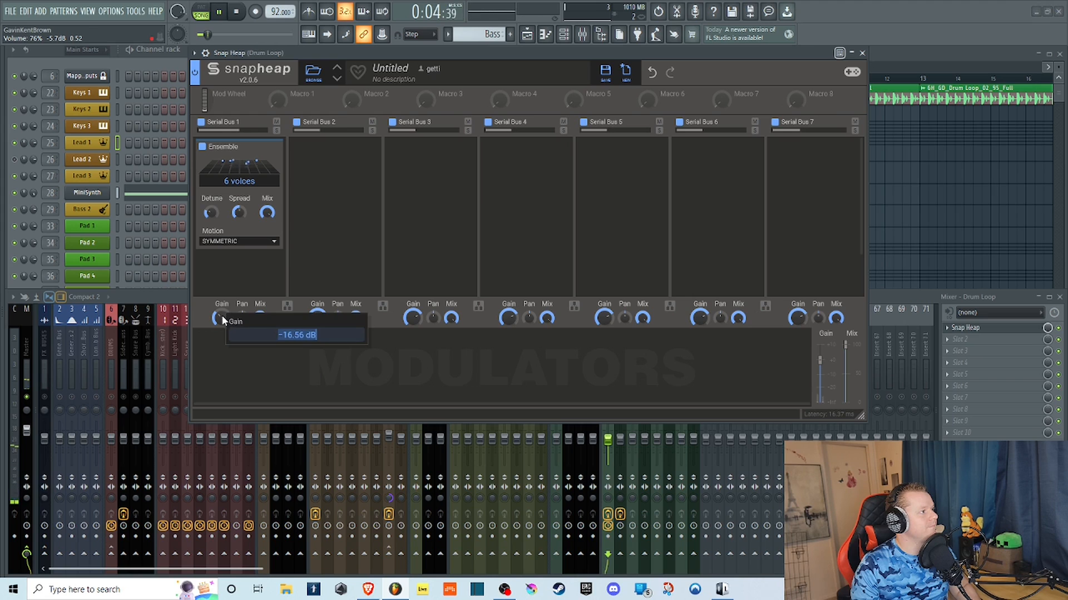
double_click(219, 317)
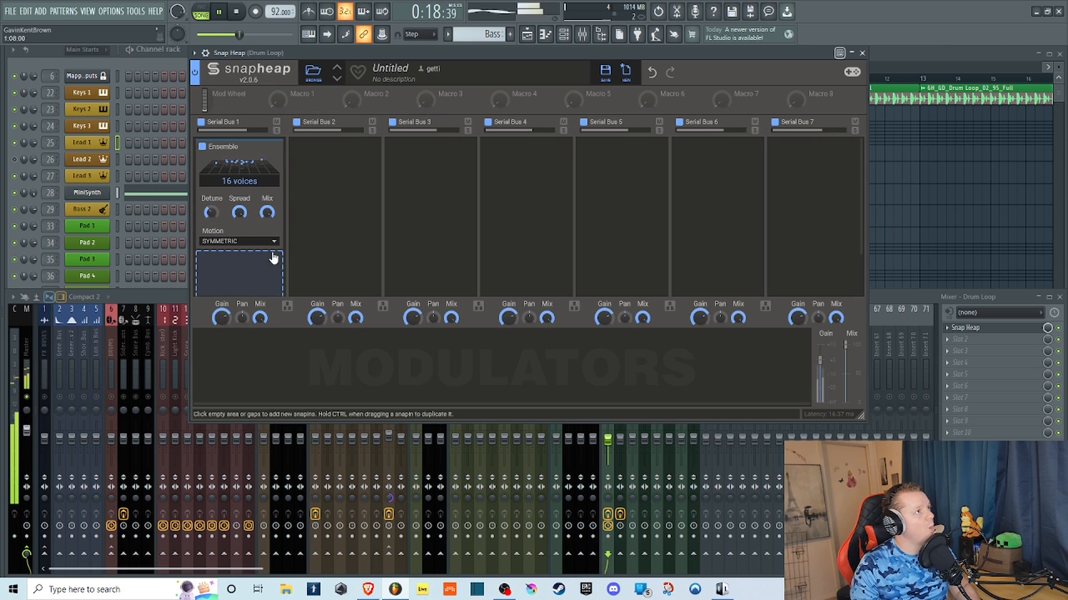
Set Ensemble to 16 voices with full Spread and Detune, keep its Motion on Symmetric, and stop playback.
drag(211, 213, 211, 188)
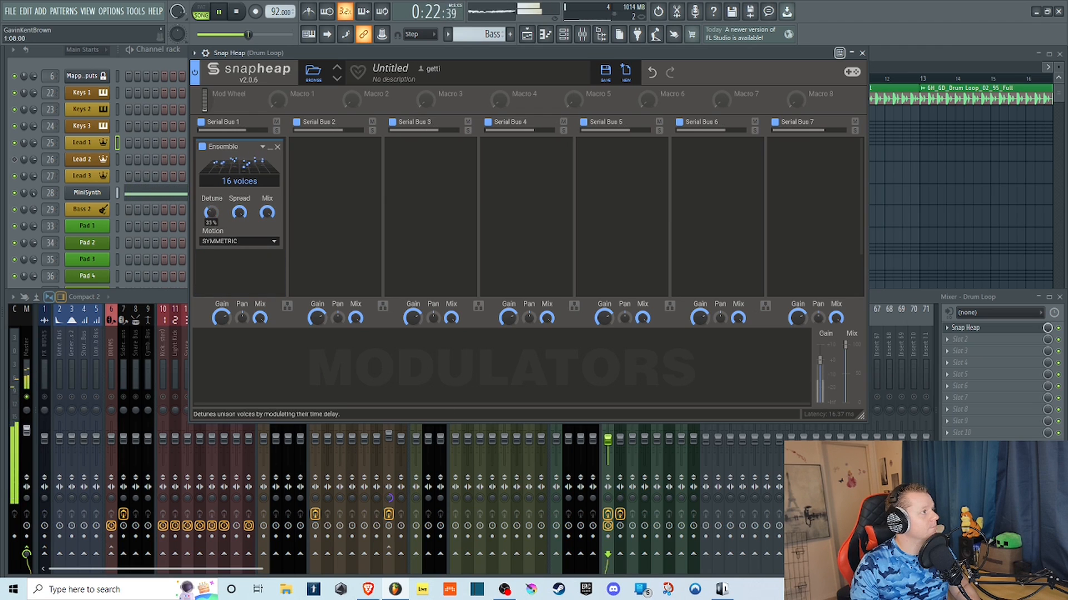
click(269, 240)
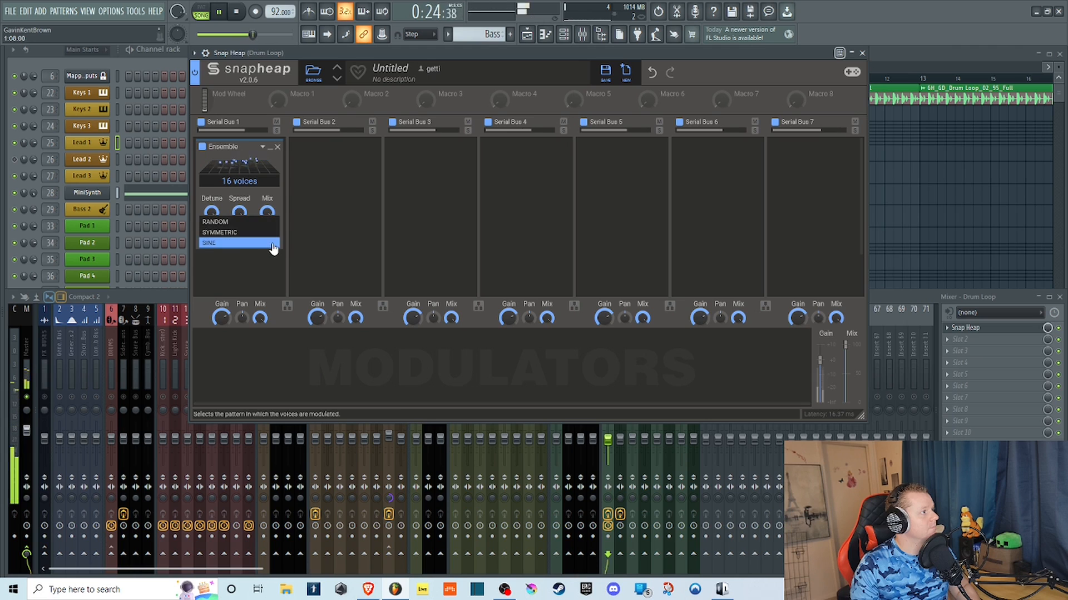
click(219, 232)
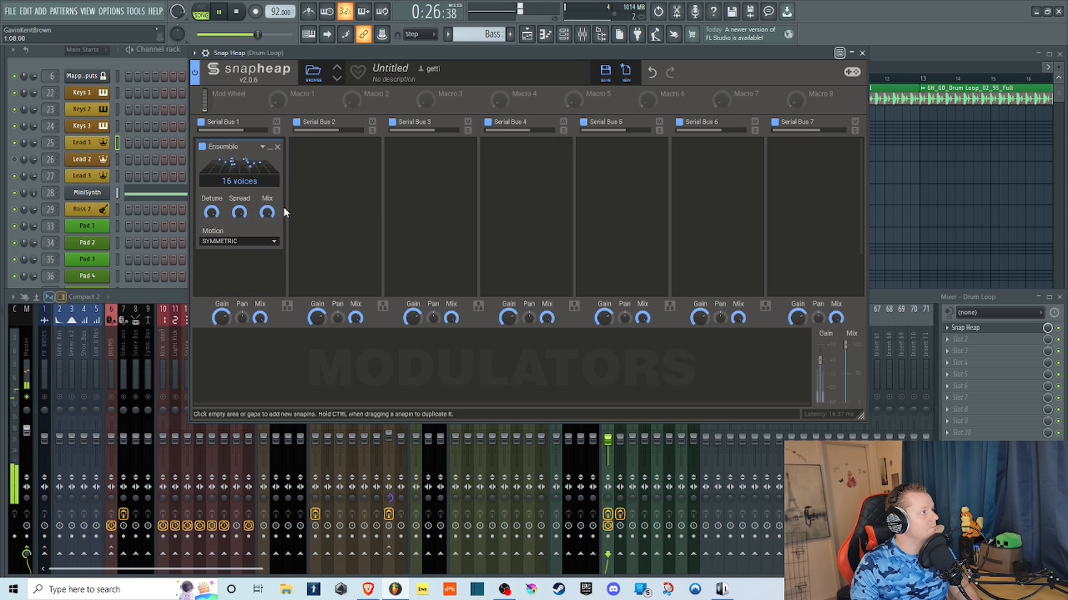
click(236, 12)
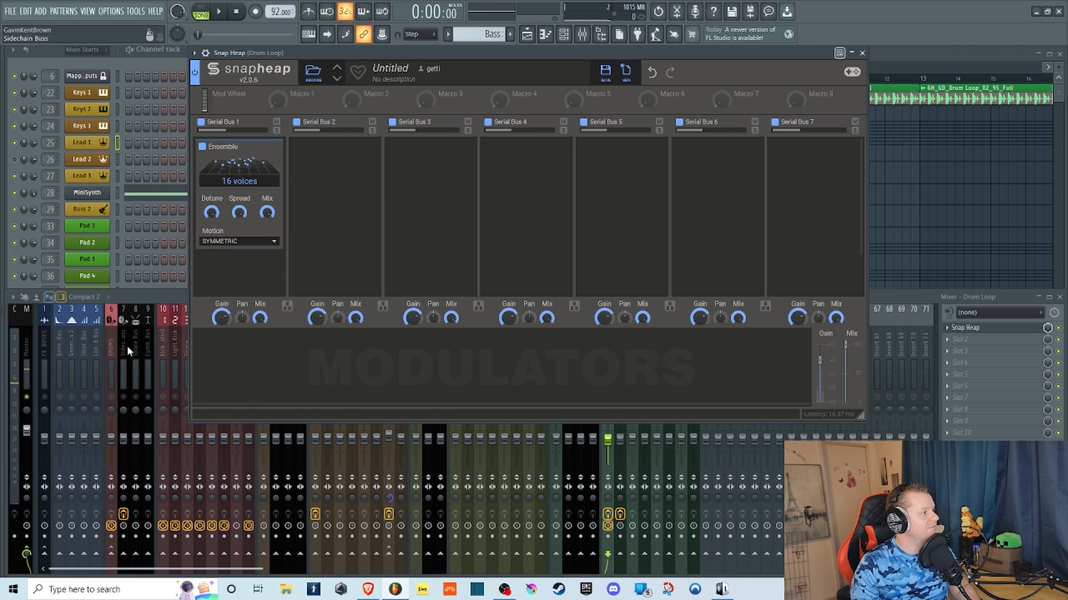
Switch from the drum loop to the Bass 1 mixer track, start playback, and raise the Bass 1 fader and MiniSynth channel volume.
click(126, 346)
click(389, 353)
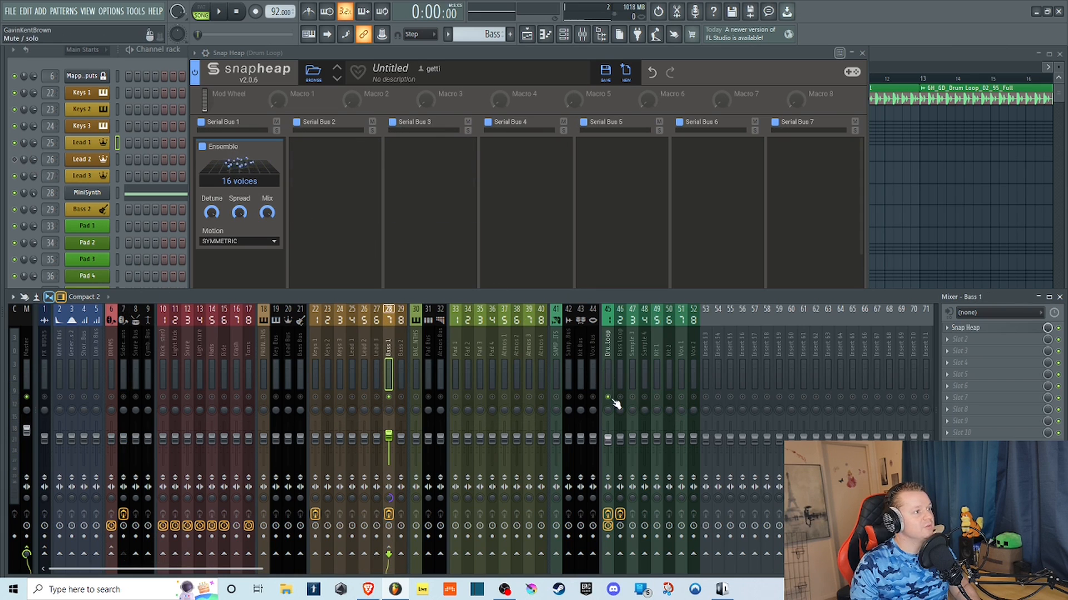
key(space)
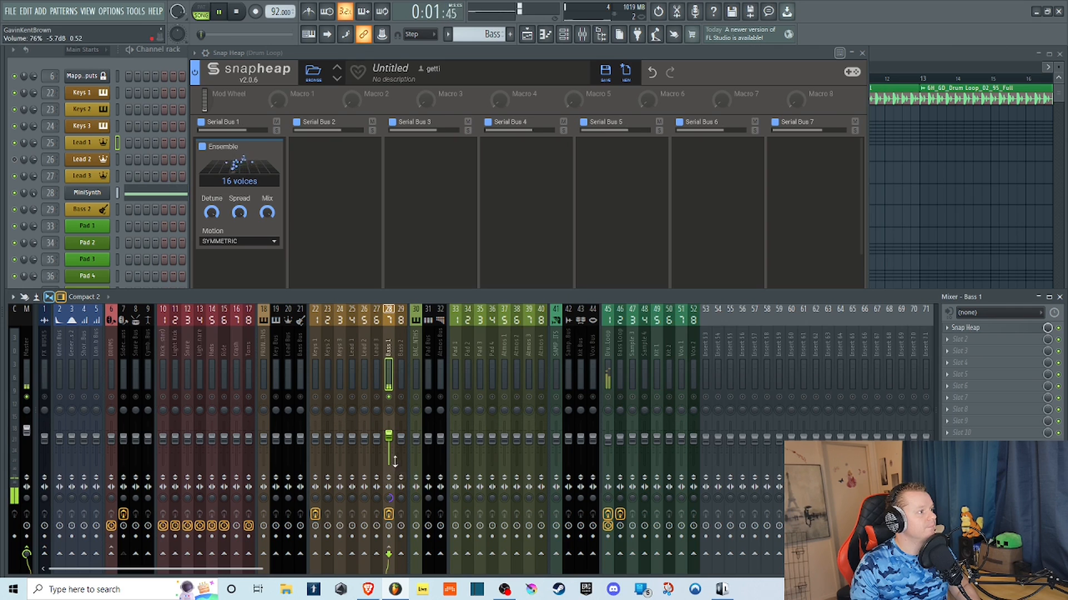
drag(394, 441, 387, 421)
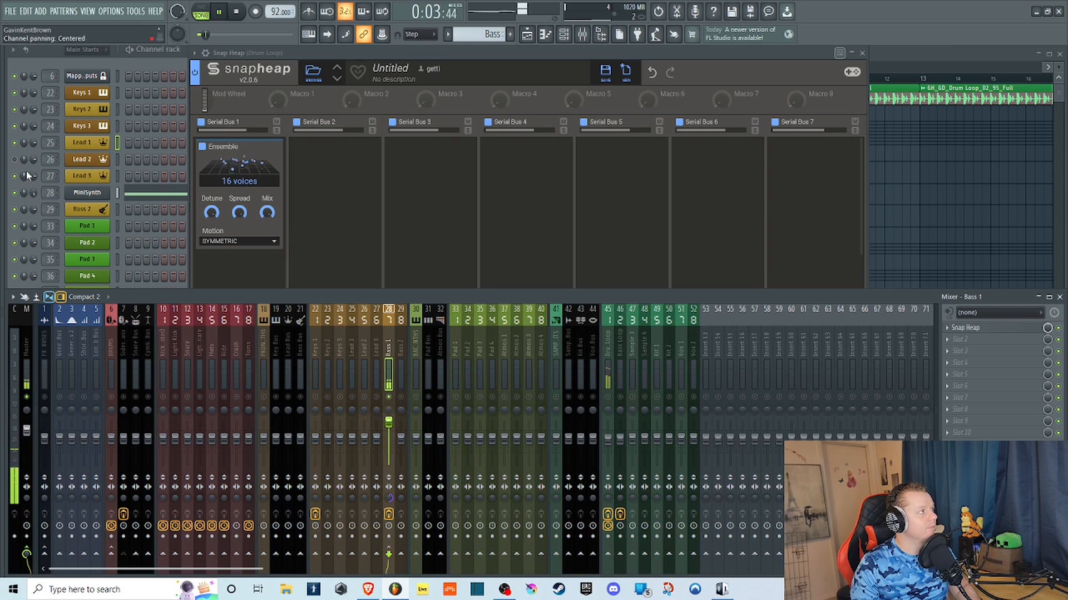
click(34, 196)
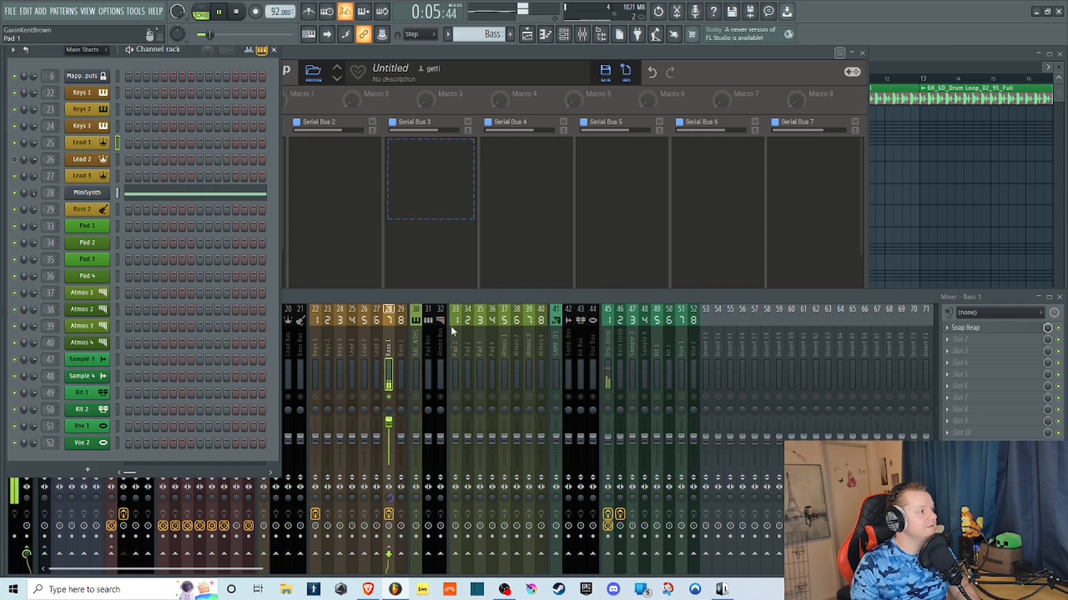
Open Snap Heap on Bass 1, delete its 3-Band EQ, stop playback, and set the track's fader to 0.0 dB.
click(977, 329)
click(977, 328)
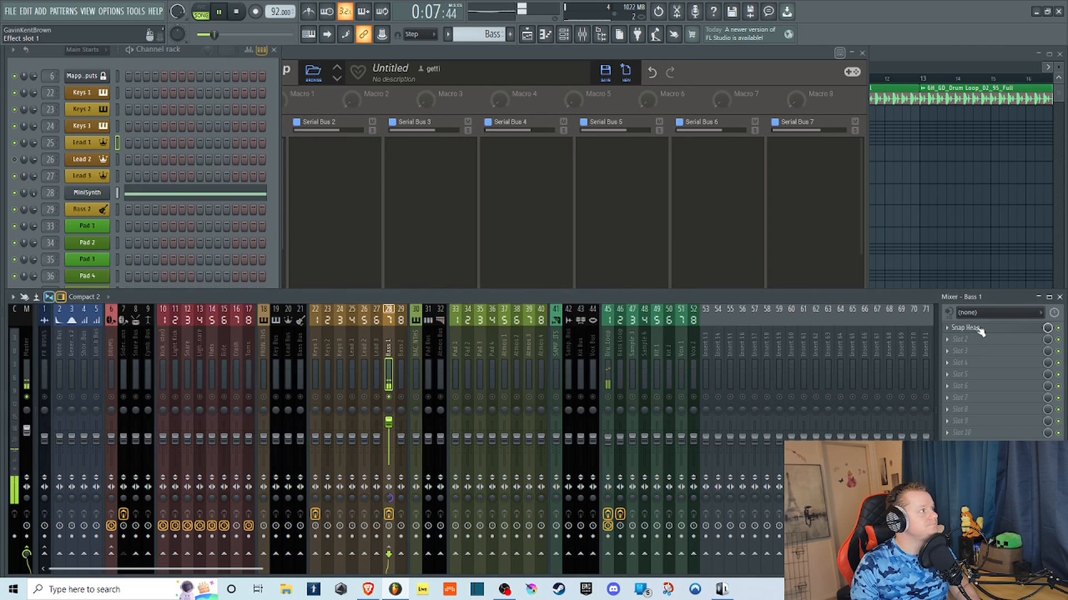
click(976, 329)
click(18, 148)
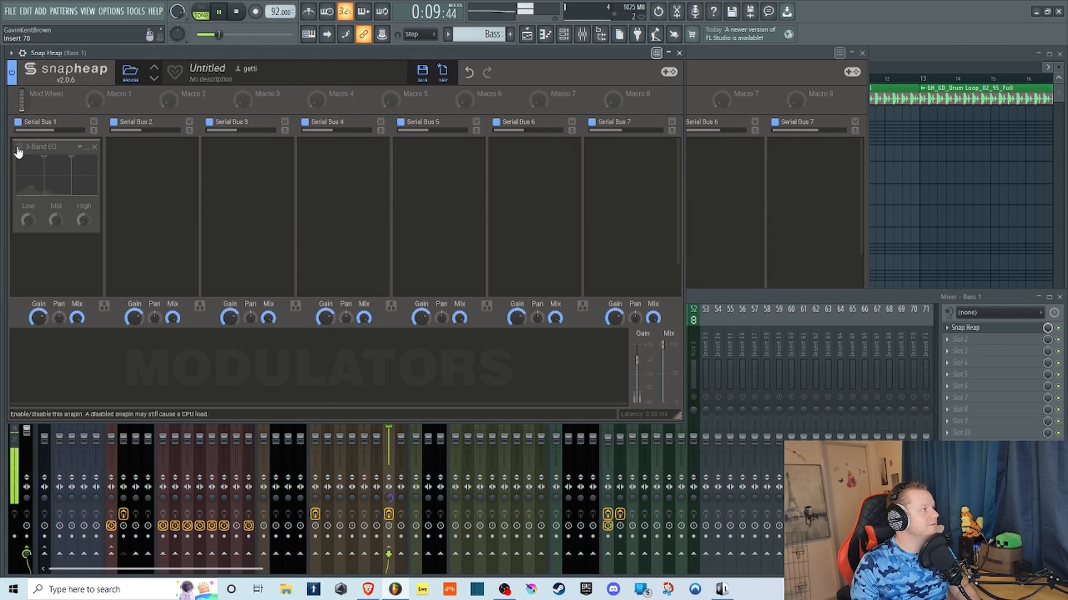
click(93, 147)
click(754, 296)
key(space)
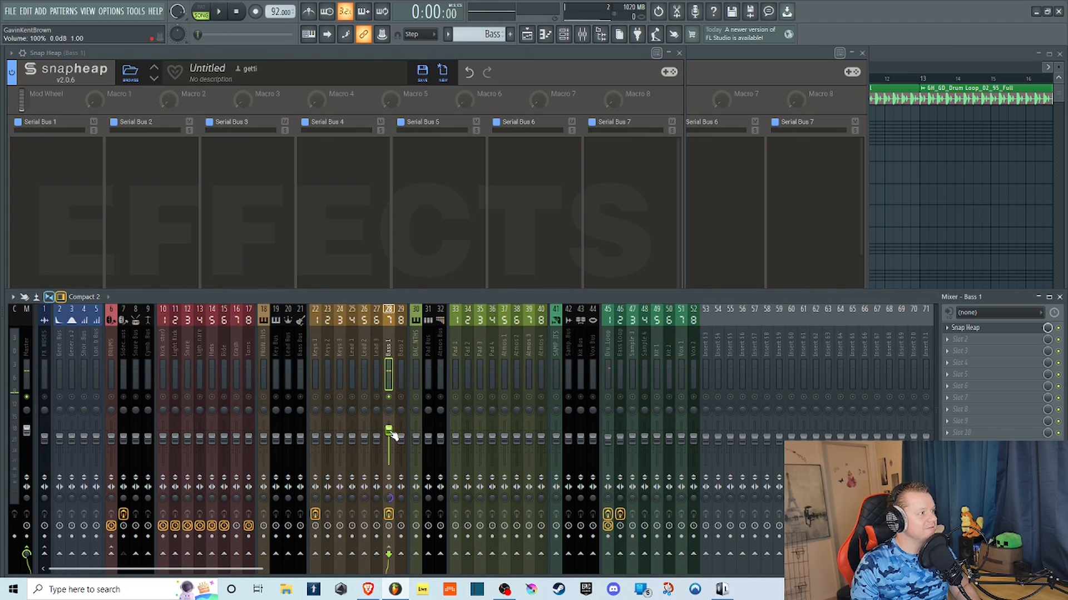
During playback, add Ensemble to Bass 1's Serial Bus 1 with 16 voices, zero Spread, and Detune at about 33%.
click(144, 53)
key(space)
click(42, 184)
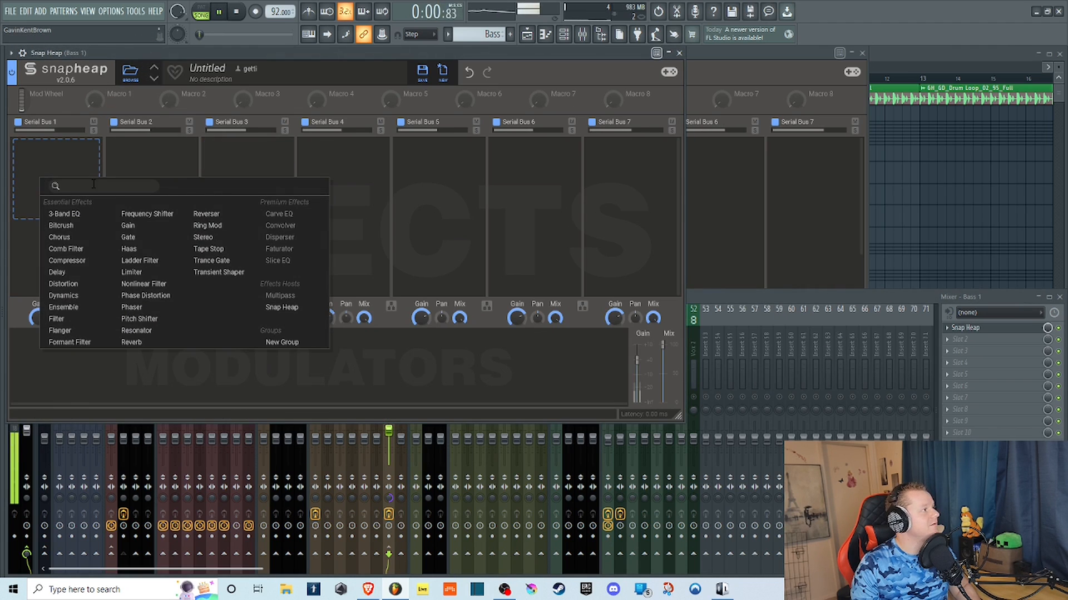
click(63, 307)
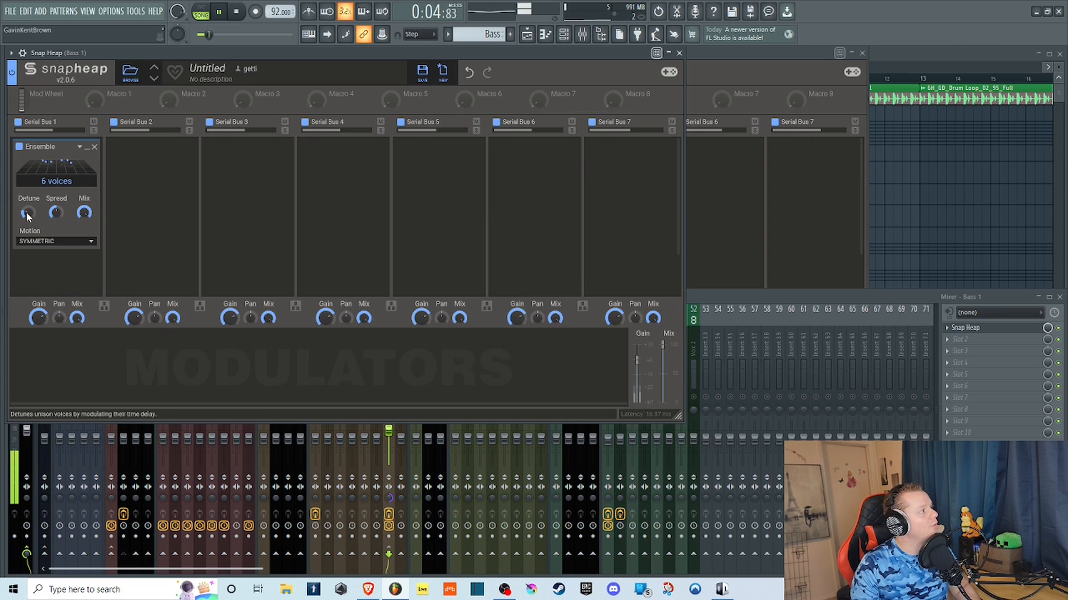
drag(26, 212, 49, 145)
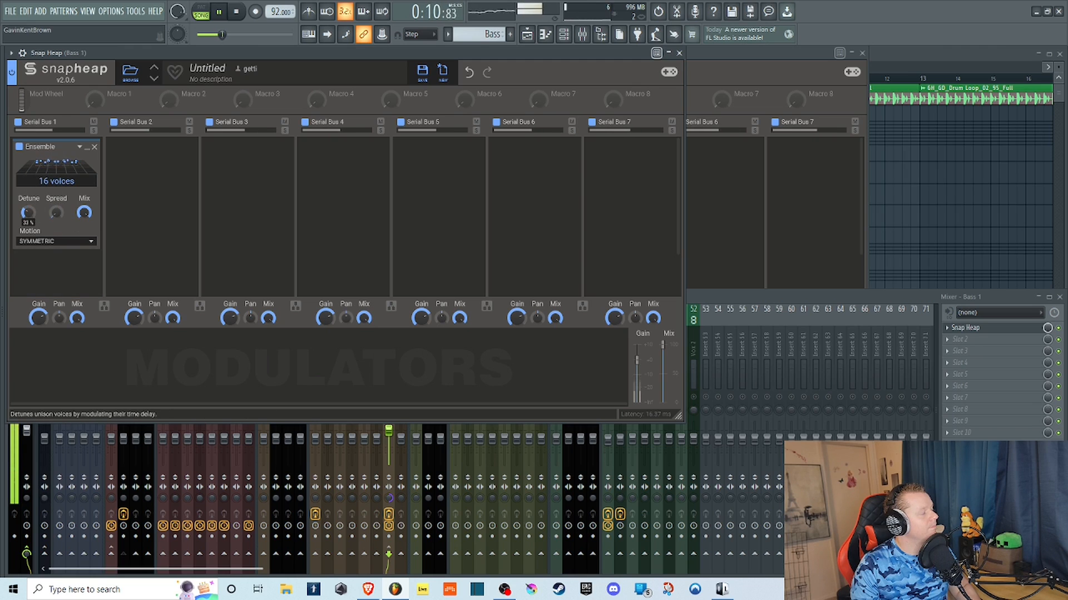
Set Ensemble's Motion to Random and raise its Detune to about 86%.
click(81, 248)
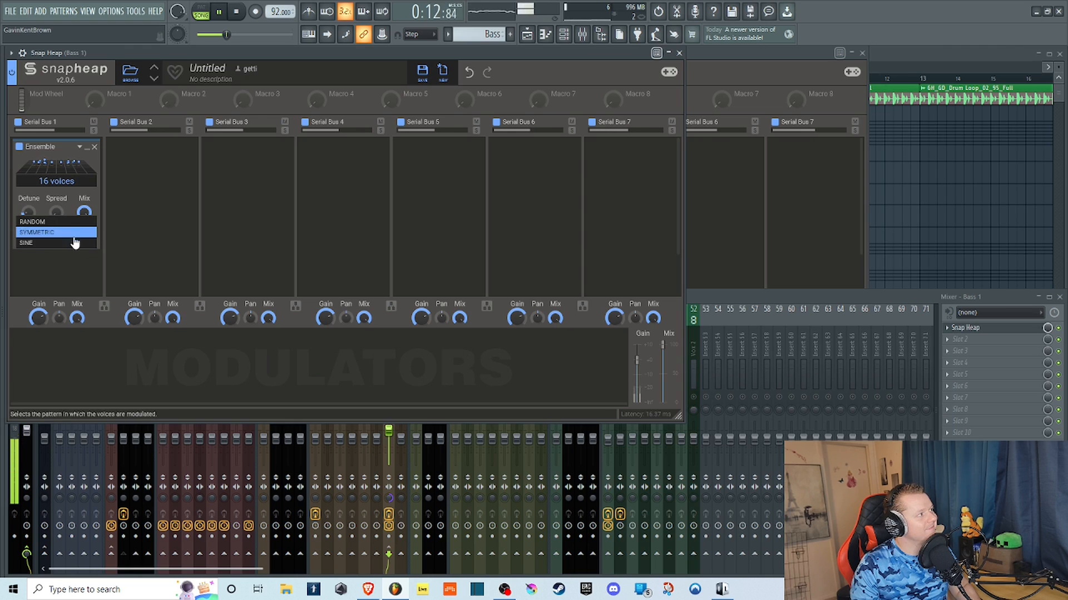
click(48, 262)
click(28, 259)
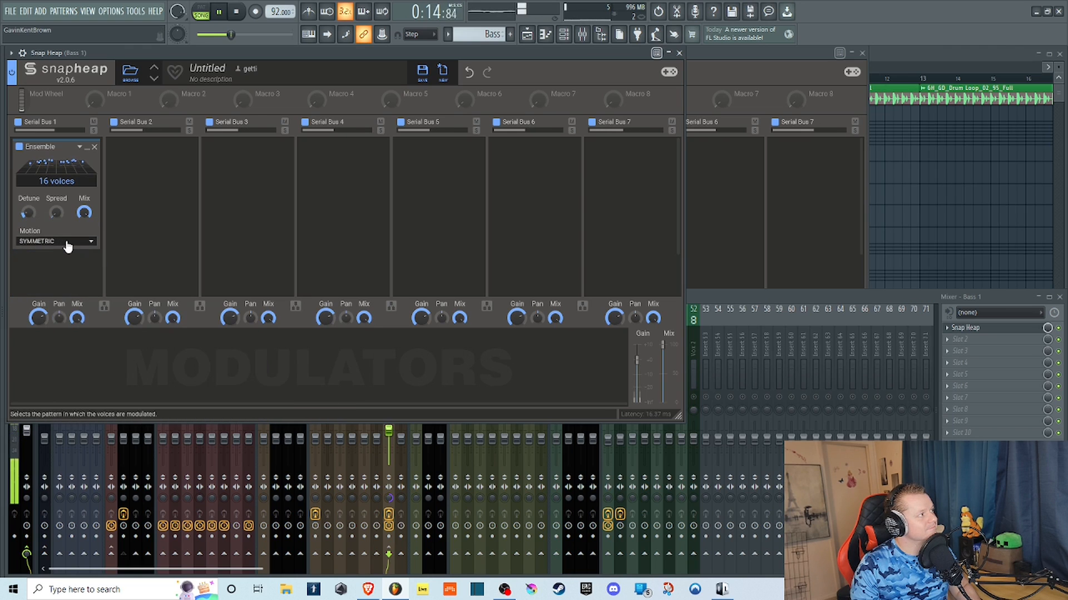
click(55, 242)
click(63, 219)
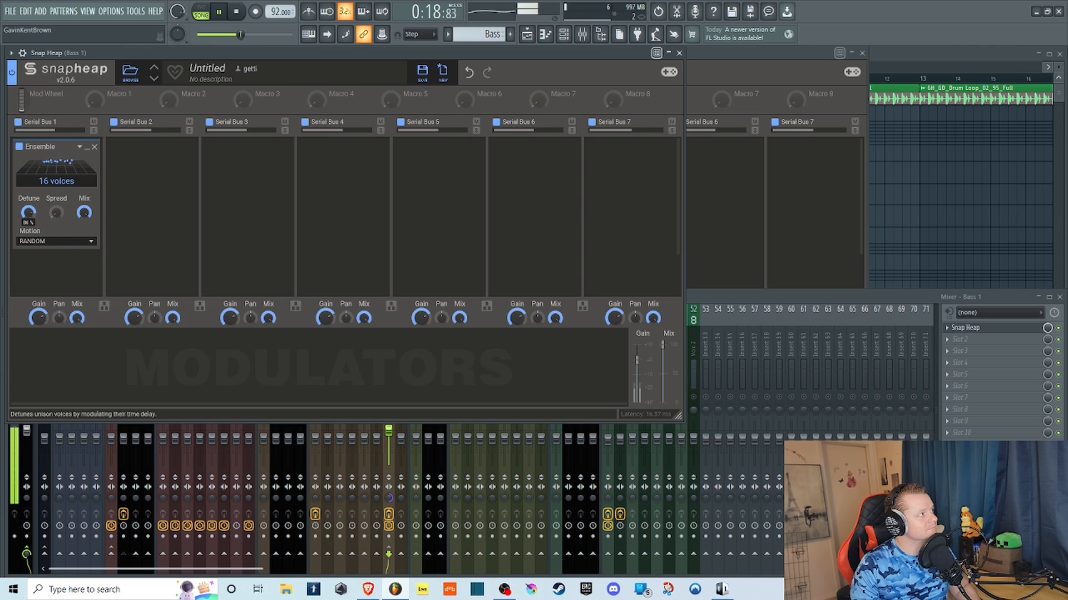
Lower Ensemble's Detune and compare Symmetric motion with Sine, leaving Motion on Sine.
click(51, 242)
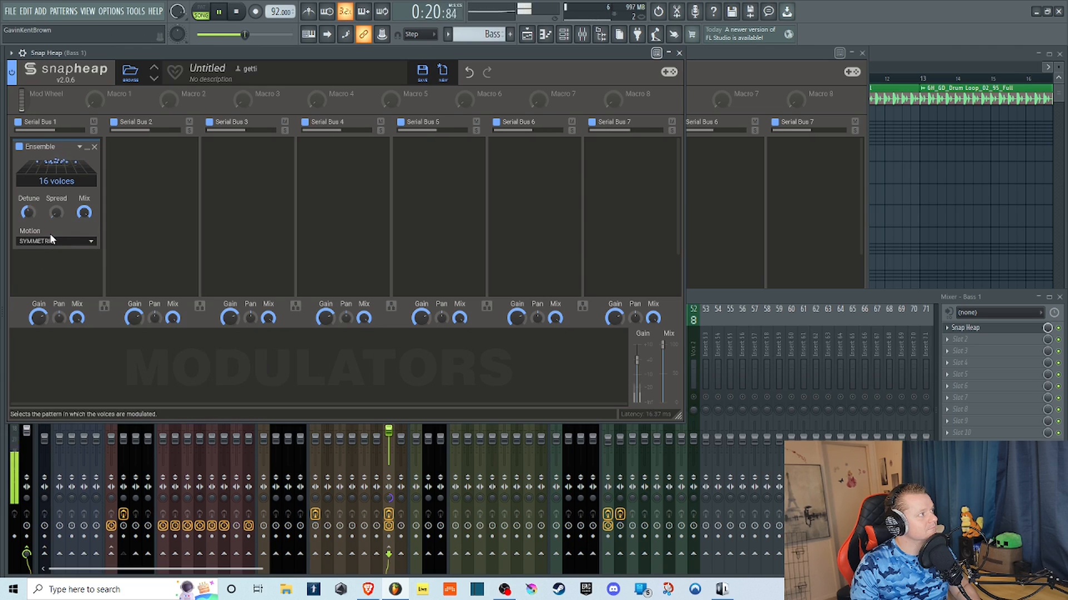
click(49, 241)
click(47, 243)
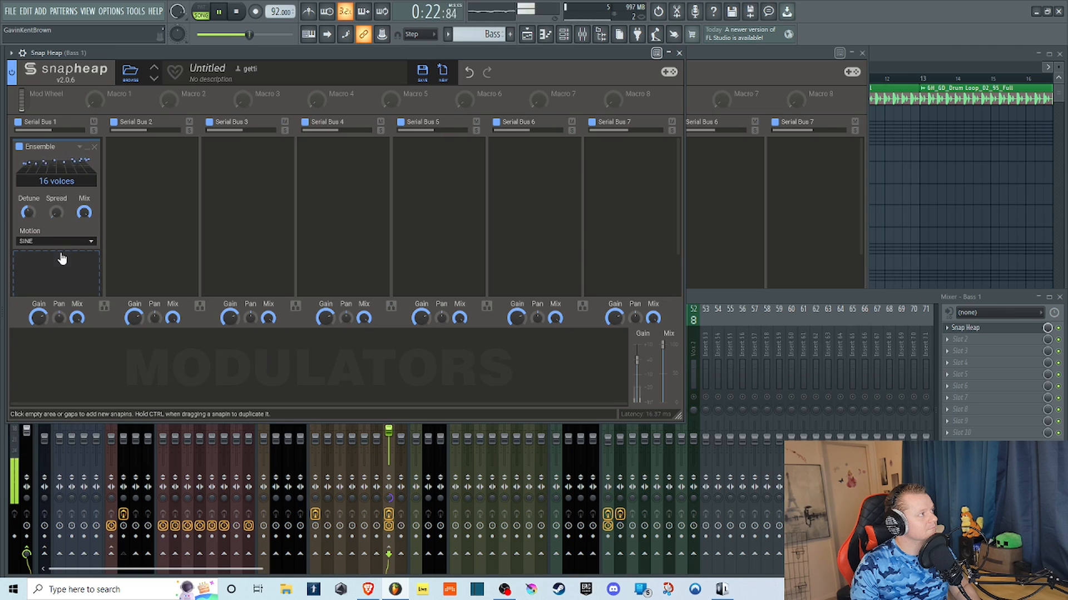
Sweep Ensemble's Spread between 100% and zero, leave it at full, lower Detune, and reduce the effect to 3 voices.
drag(29, 213, 55, 157)
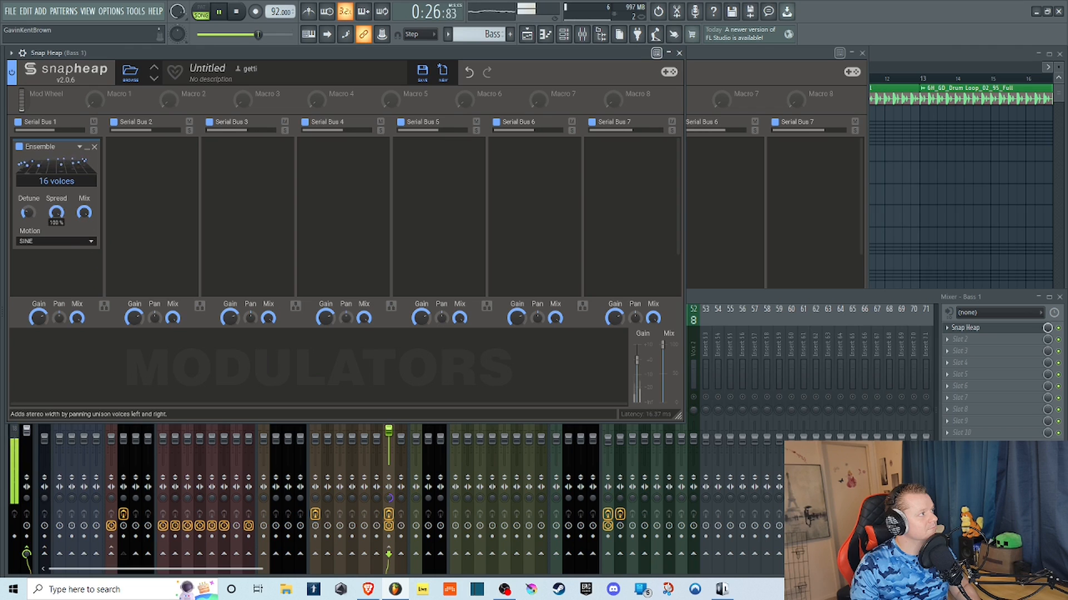
drag(55, 218, 55, 274)
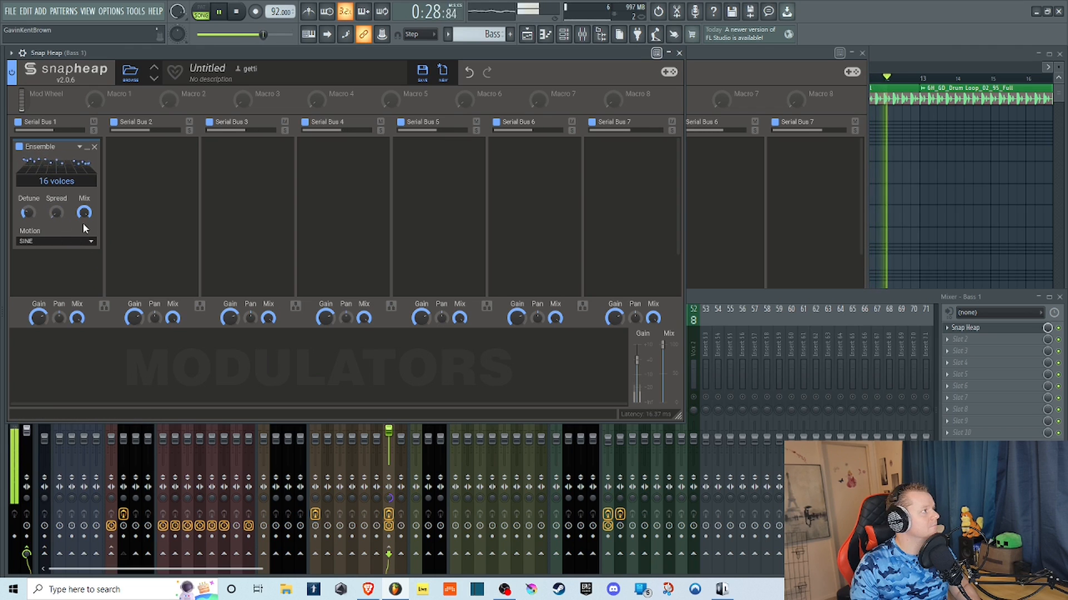
drag(55, 218, 28, 220)
drag(60, 183, 59, 179)
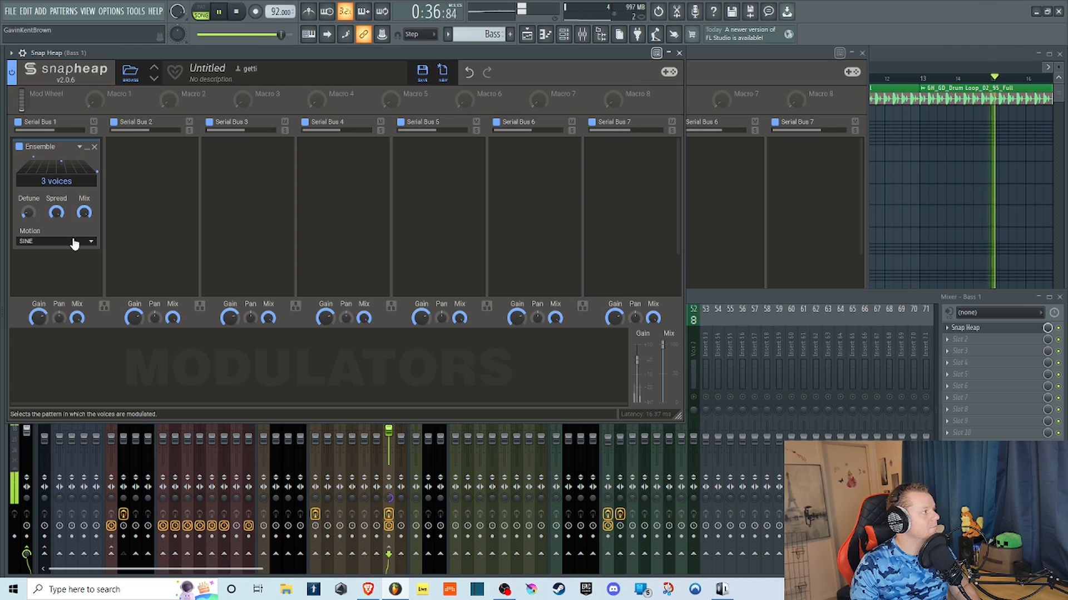
Set Ensemble's Motion to Symmetric, return it to 16 voices, and stop playback.
click(89, 243)
click(71, 241)
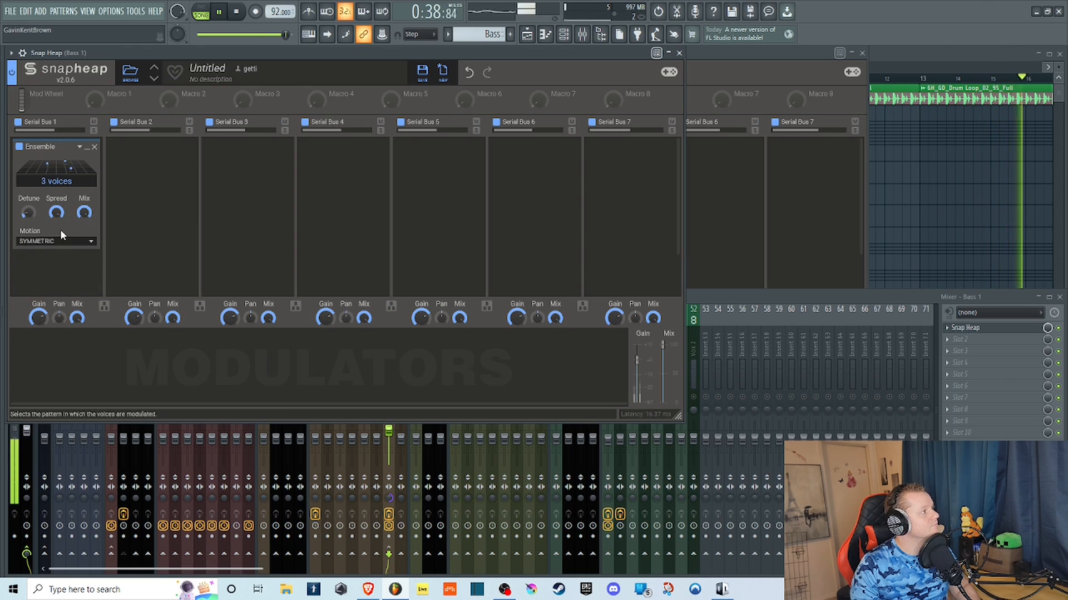
key(space)
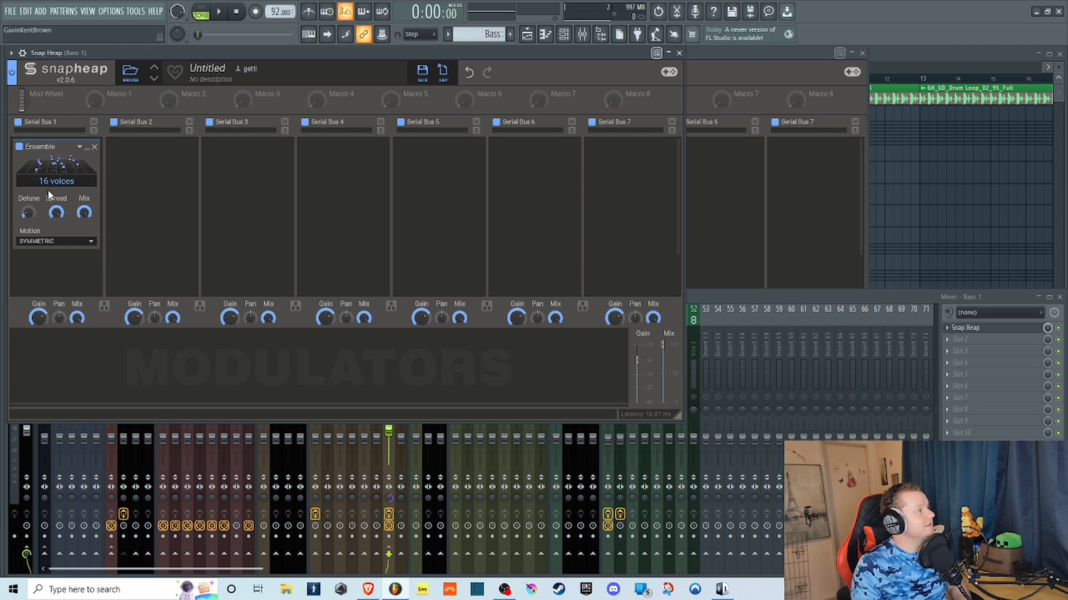
Cycle Ensemble's Motion through Sine and Random, and return it to Symmetric.
click(89, 241)
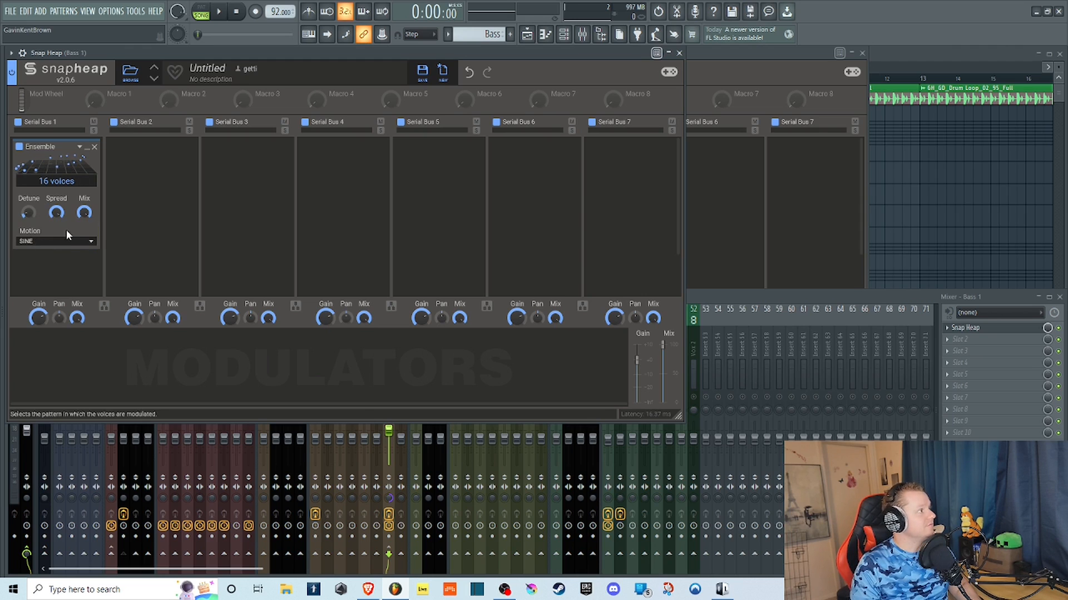
click(63, 242)
click(54, 223)
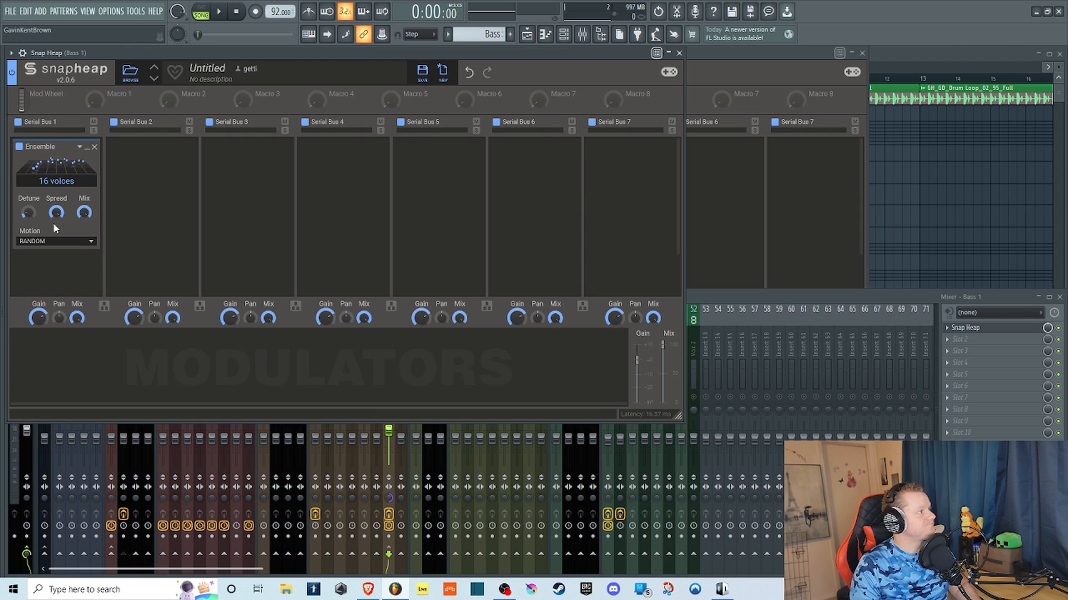
click(66, 241)
click(64, 232)
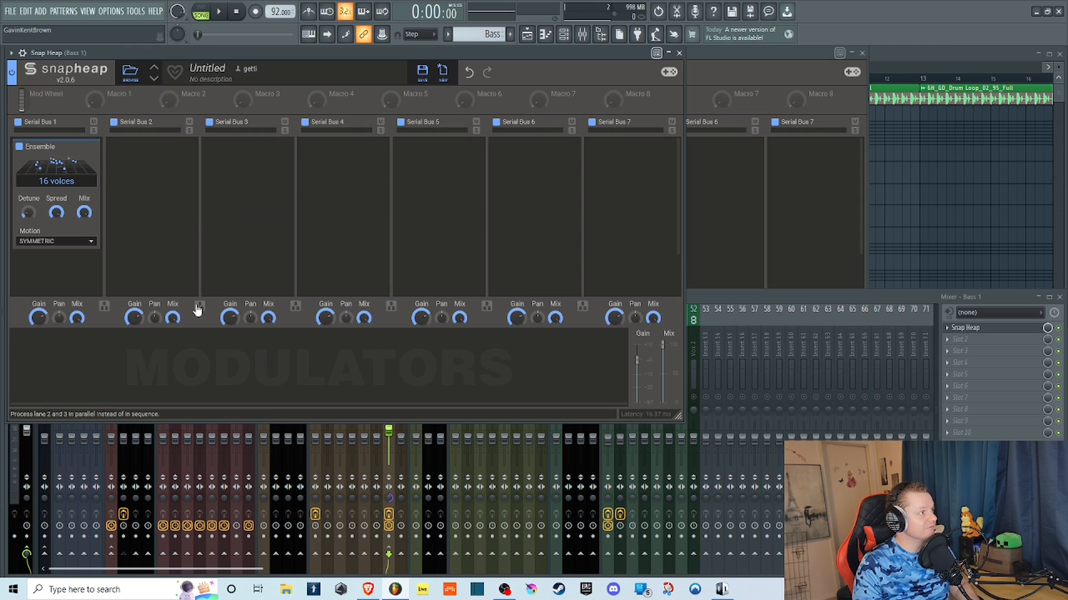
Replace Ensemble with the Filter effect in the Bass 1 Snap Heap and close that plugin window.
click(95, 147)
click(42, 162)
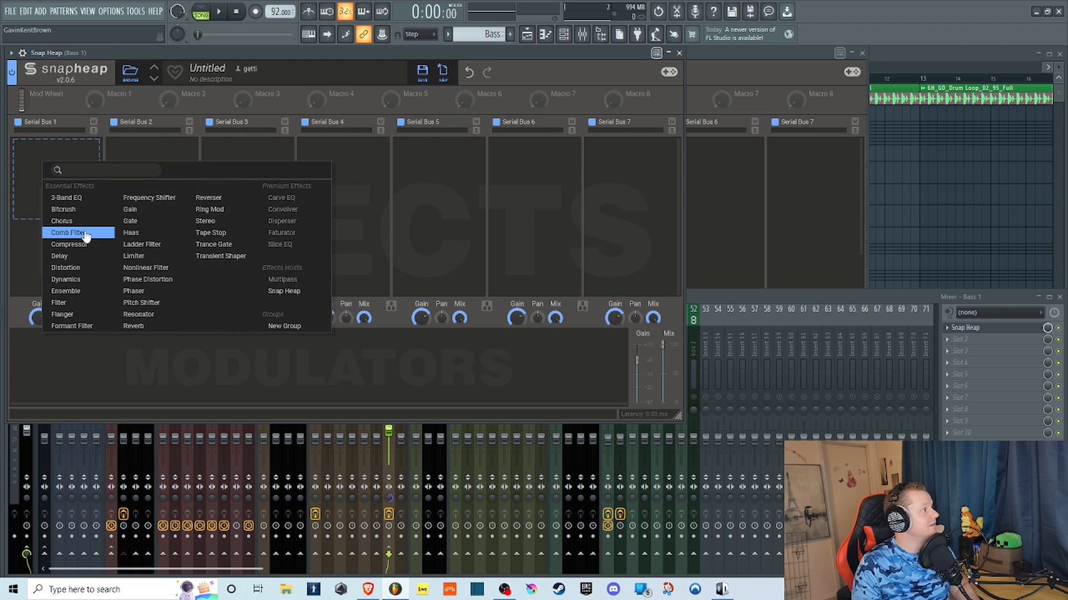
click(60, 303)
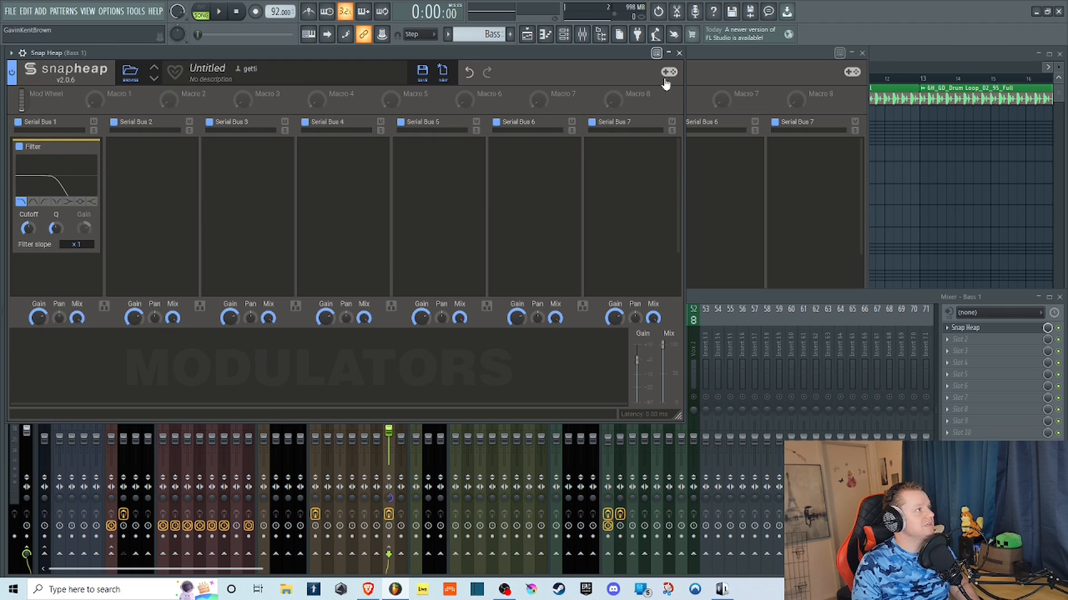
click(679, 53)
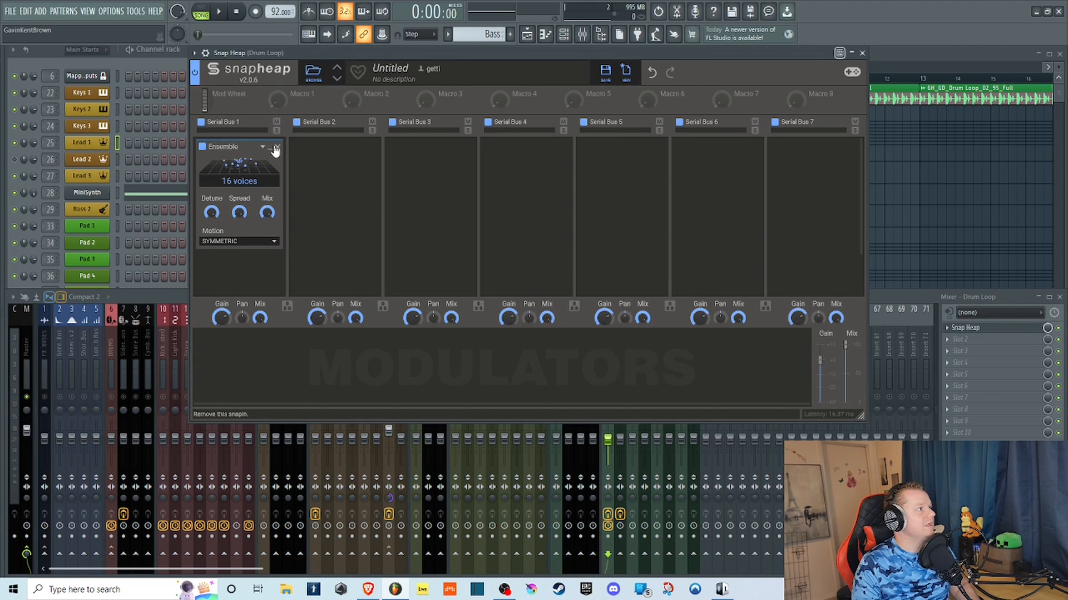
Replace Ensemble with the Filter effect in the Drum Loop Snap Heap and reposition its window in front of the mixer.
click(275, 149)
click(232, 165)
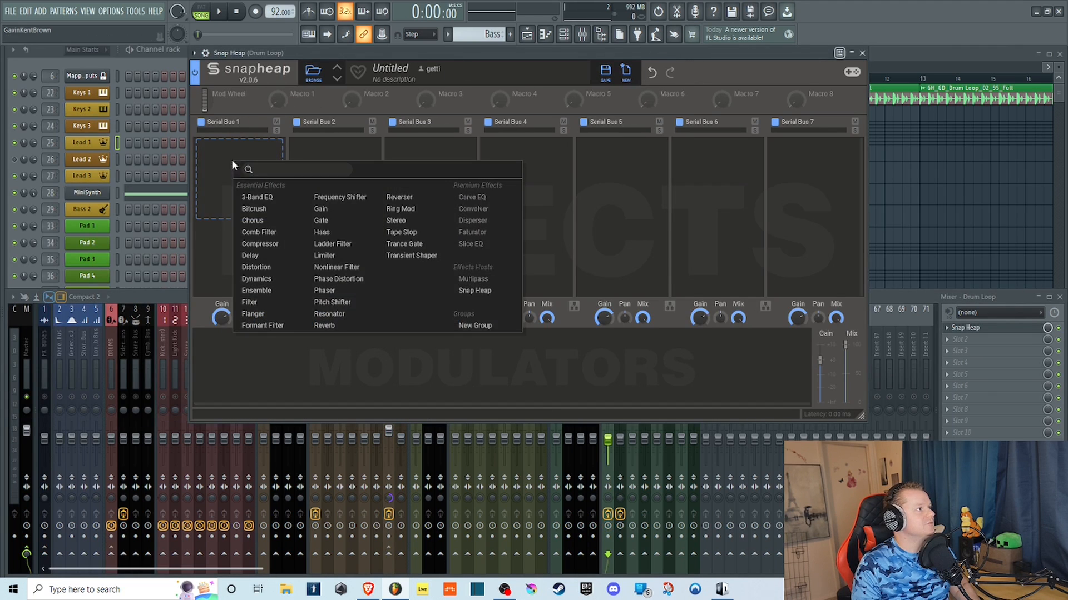
click(251, 302)
click(164, 300)
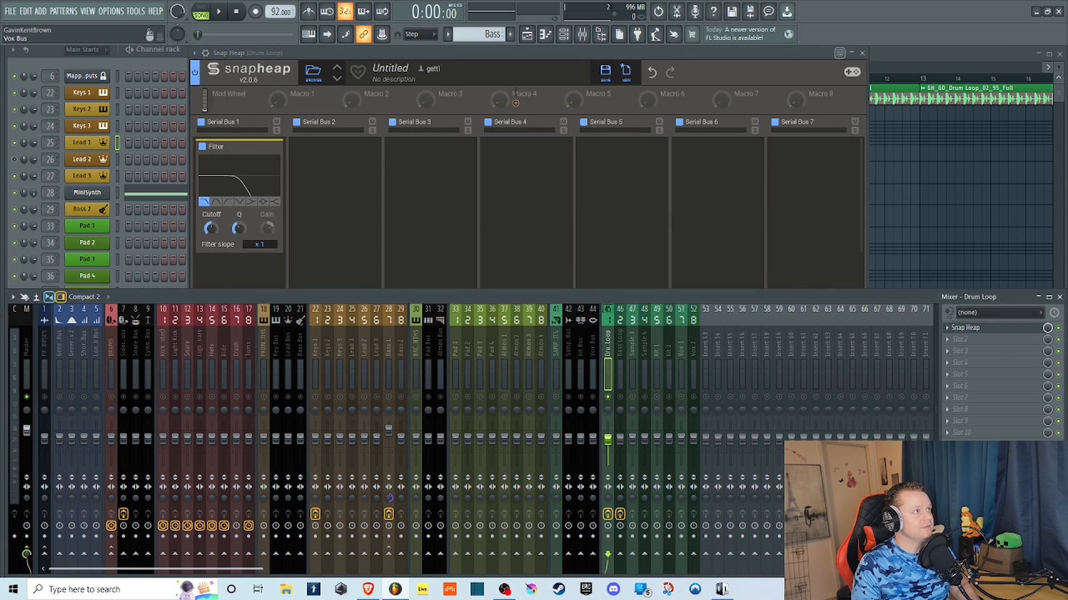
drag(503, 53, 457, 53)
Play the drum loop and try out the low-pass filter's Cutoff, Q and filter slope, leaving Cutoff raised.
key(space)
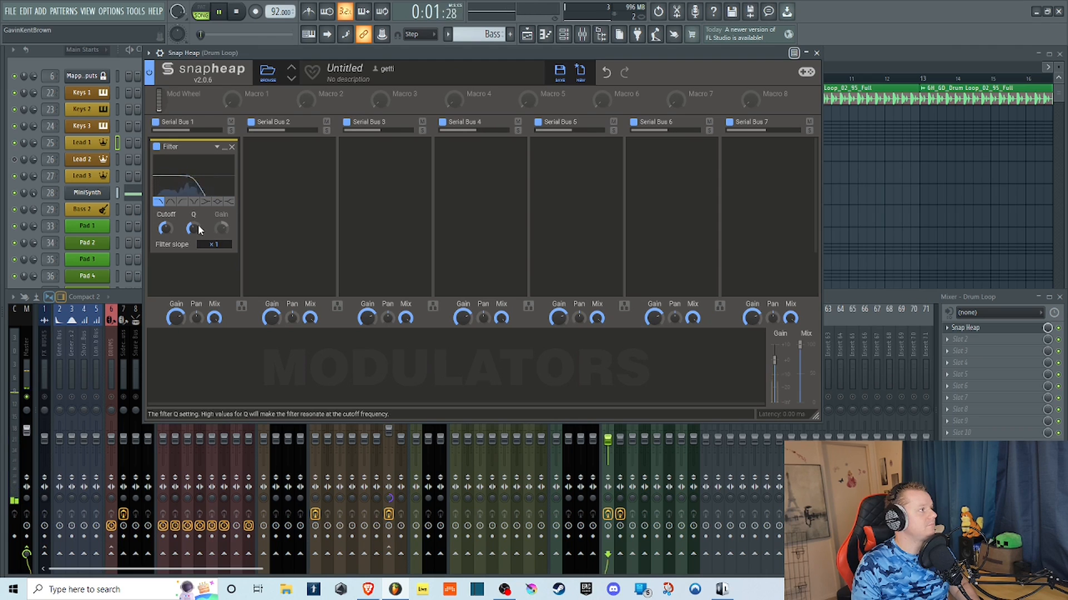
drag(165, 228, 168, 197)
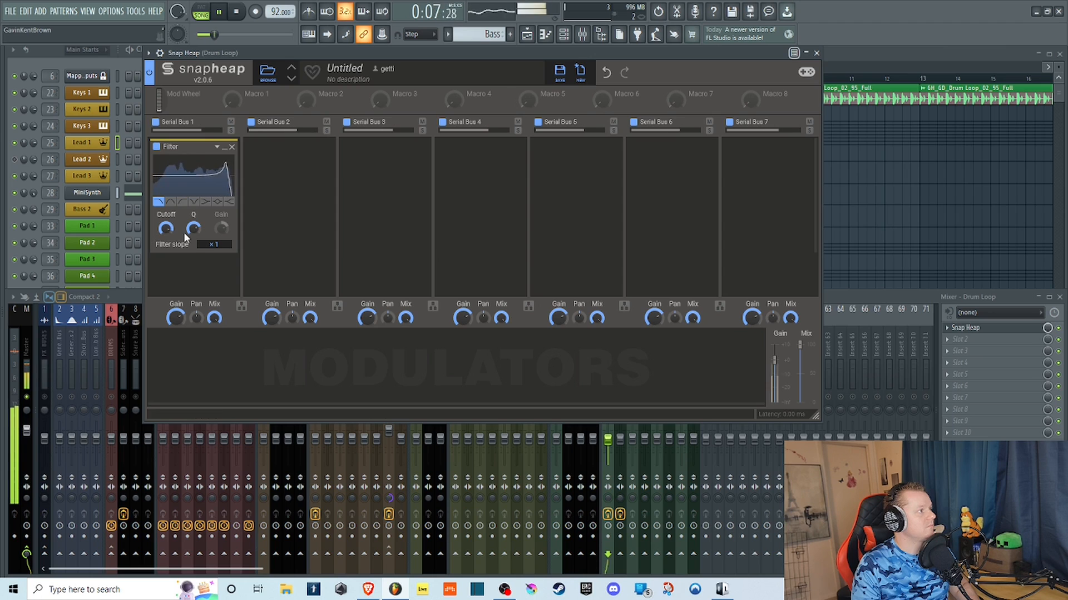
drag(214, 245, 193, 278)
scroll(217, 244, down, 5)
Switch the filter type through band-pass and high-pass to notch, and lower the Cutoff to hear the notch.
click(171, 202)
click(181, 203)
click(194, 203)
drag(167, 228, 166, 251)
Change the filter to low shelf and sweep its Gain and Cutoff, leaving the lows cut.
click(206, 202)
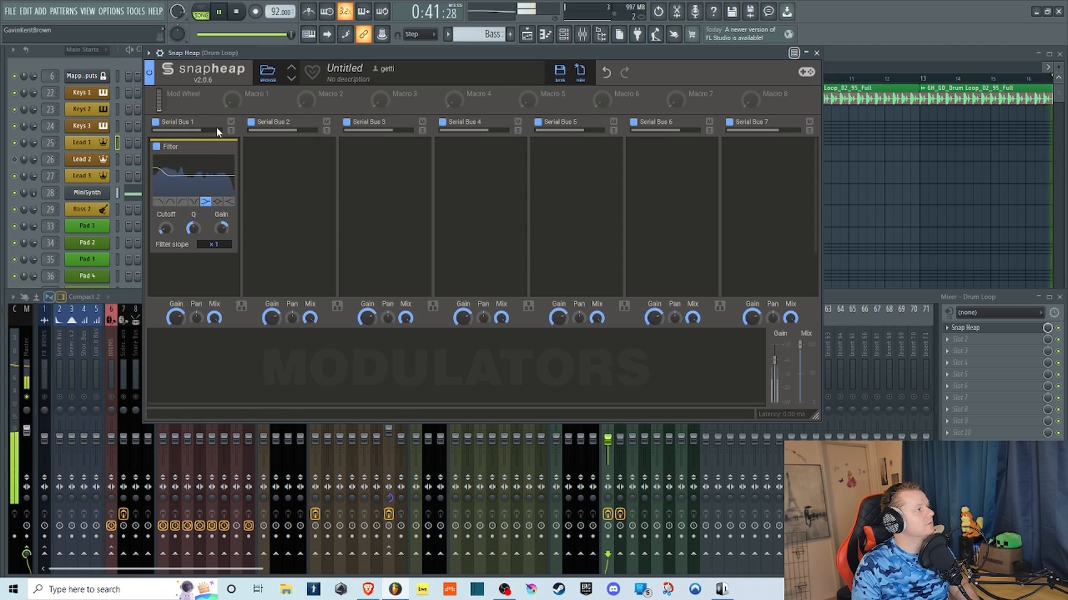
drag(222, 228, 222, 253)
drag(166, 229, 166, 195)
mouse_move(221, 229)
mouse_down()
mouse_move(221, 214)
mouse_move(221, 236)
mouse_up()
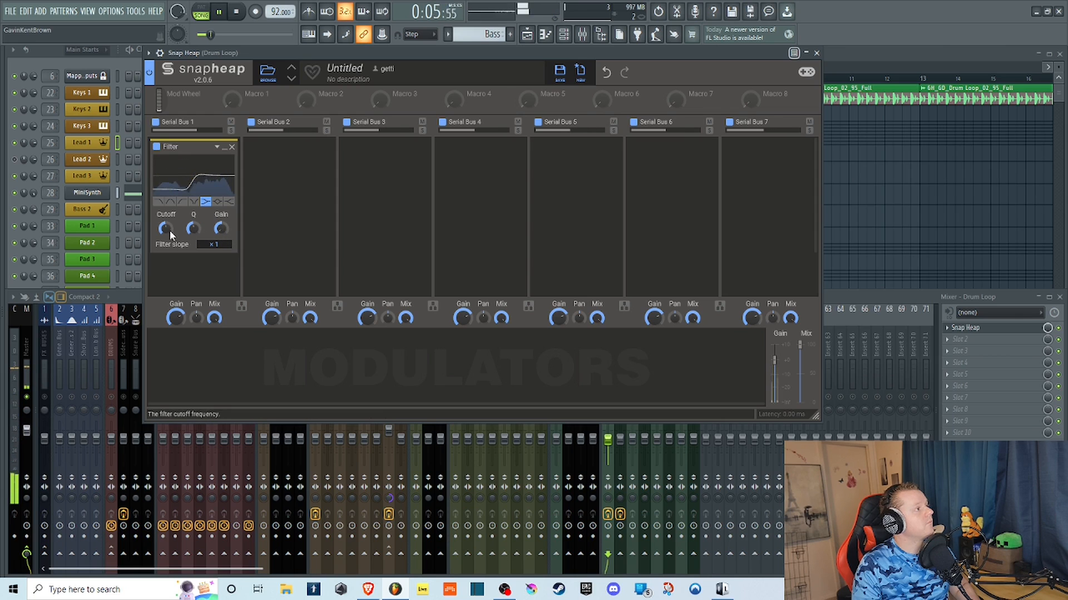
Change the filter to the peak type, raise its Gain into a boost, and sweep the Cutoff to about 415 Hz.
click(217, 202)
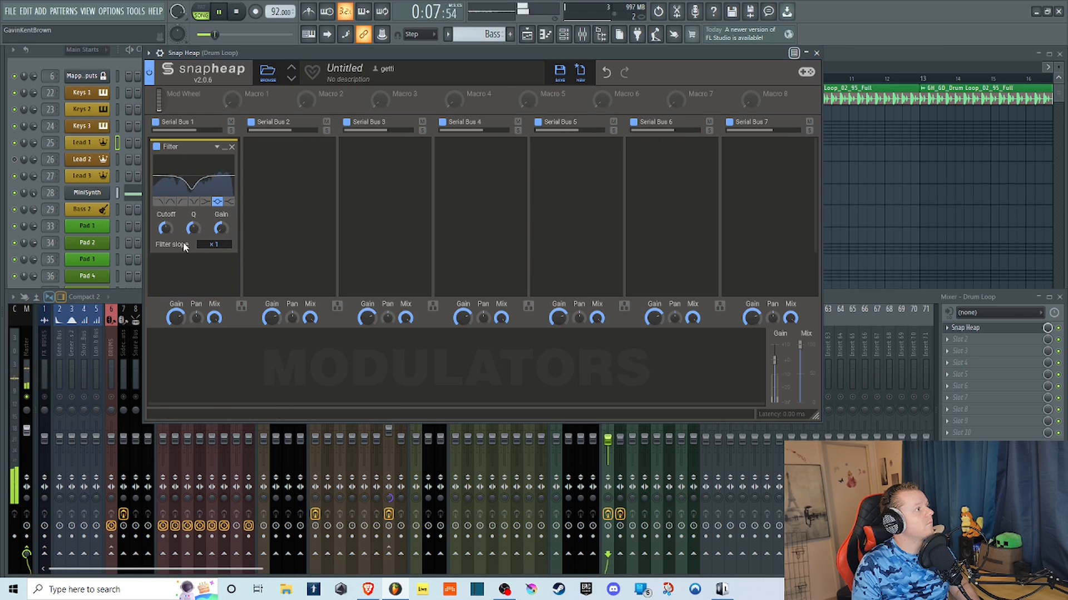
mouse_move(169, 229)
mouse_down()
mouse_move(168, 205)
mouse_move(166, 247)
mouse_up()
drag(221, 228, 221, 175)
mouse_move(166, 229)
mouse_down()
mouse_move(165, 204)
mouse_move(166, 236)
mouse_up()
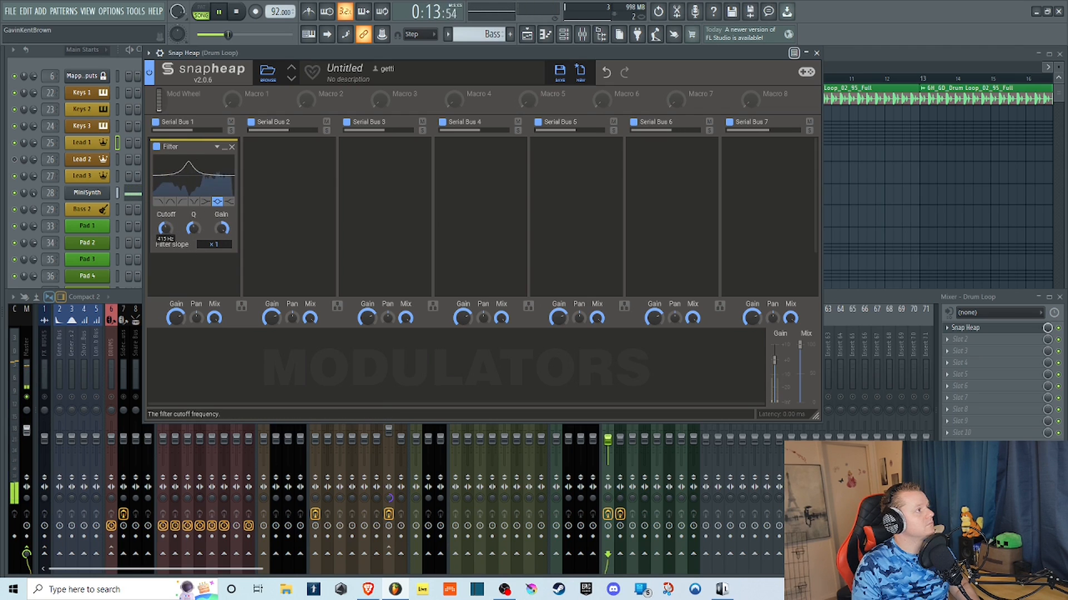
Change the filter to high shelf, reset its Gain to 0 dB, and stop playback.
click(228, 201)
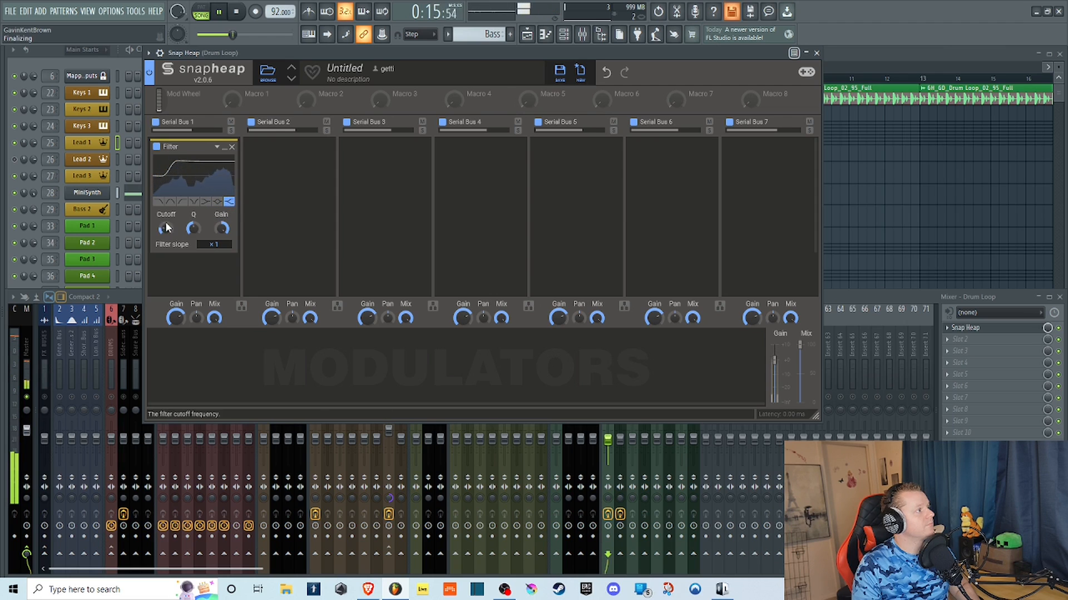
double_click(221, 228)
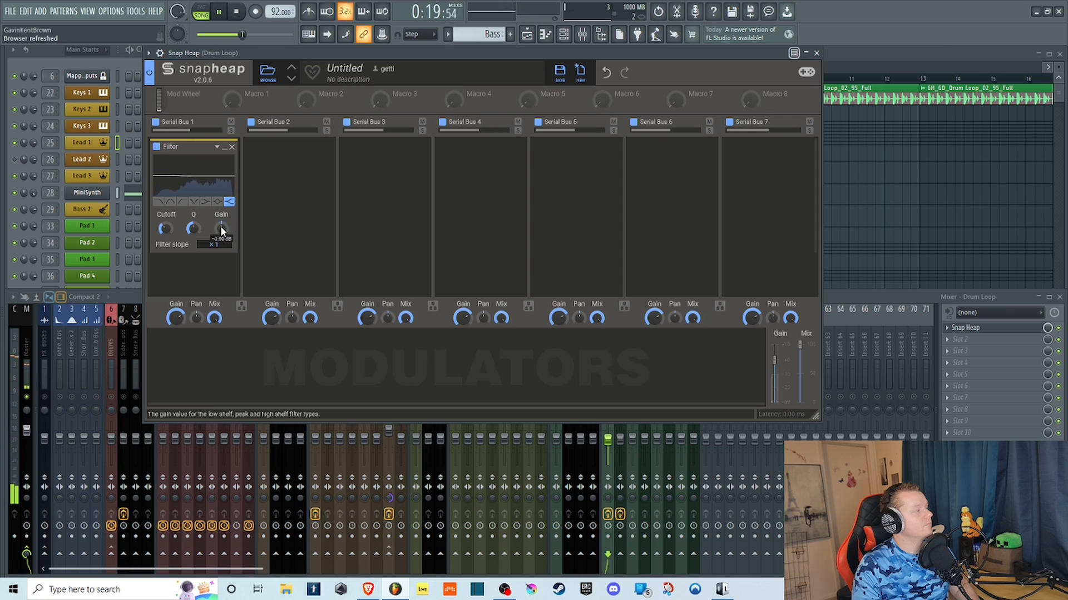
click(236, 11)
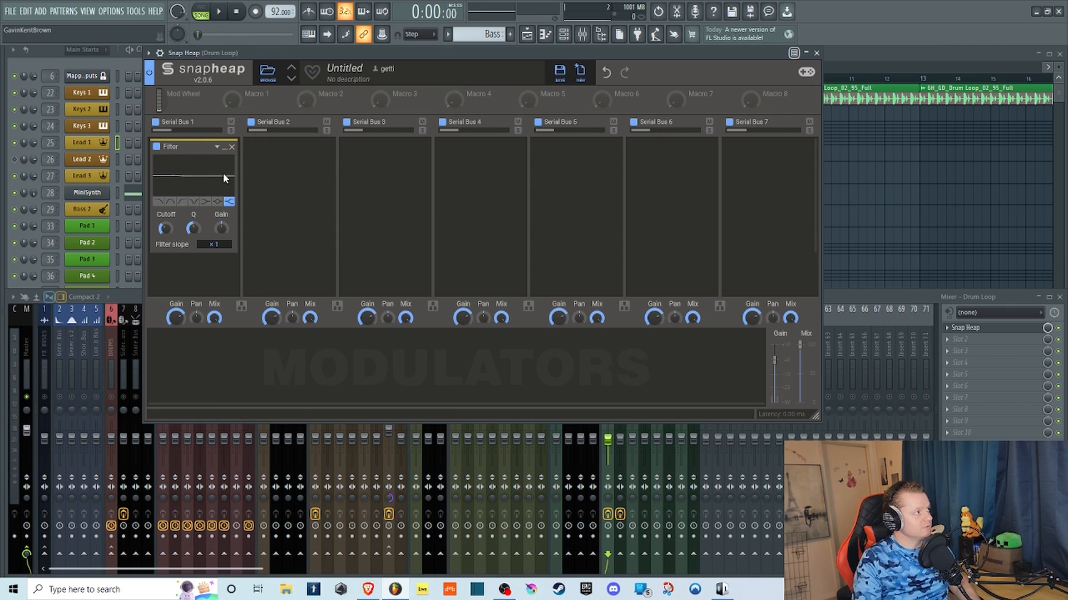
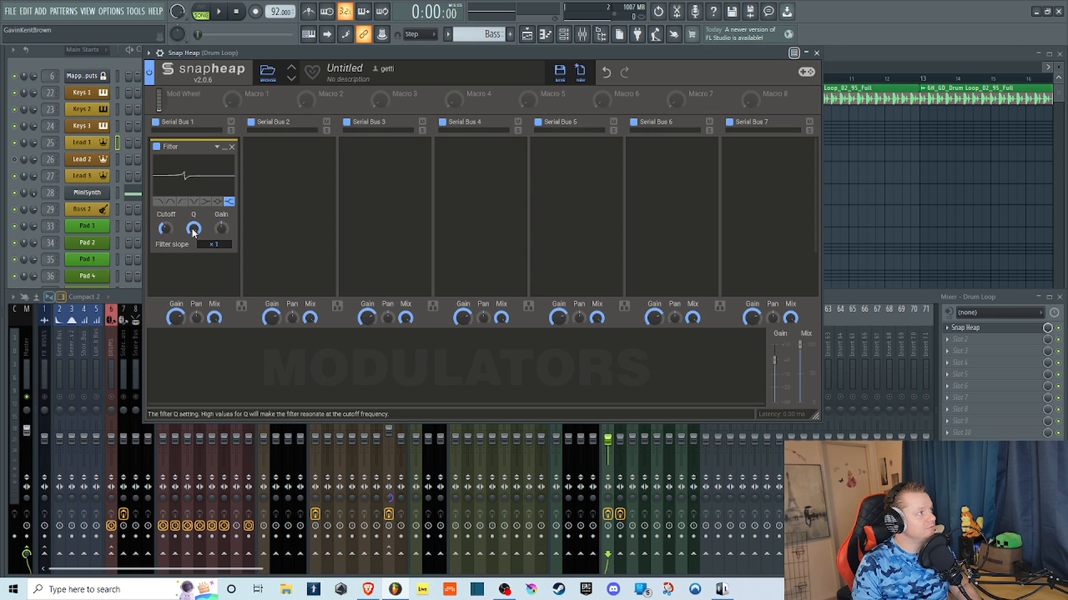
Change the filter type to band-pass and reset its Q to the default.
click(159, 202)
click(169, 204)
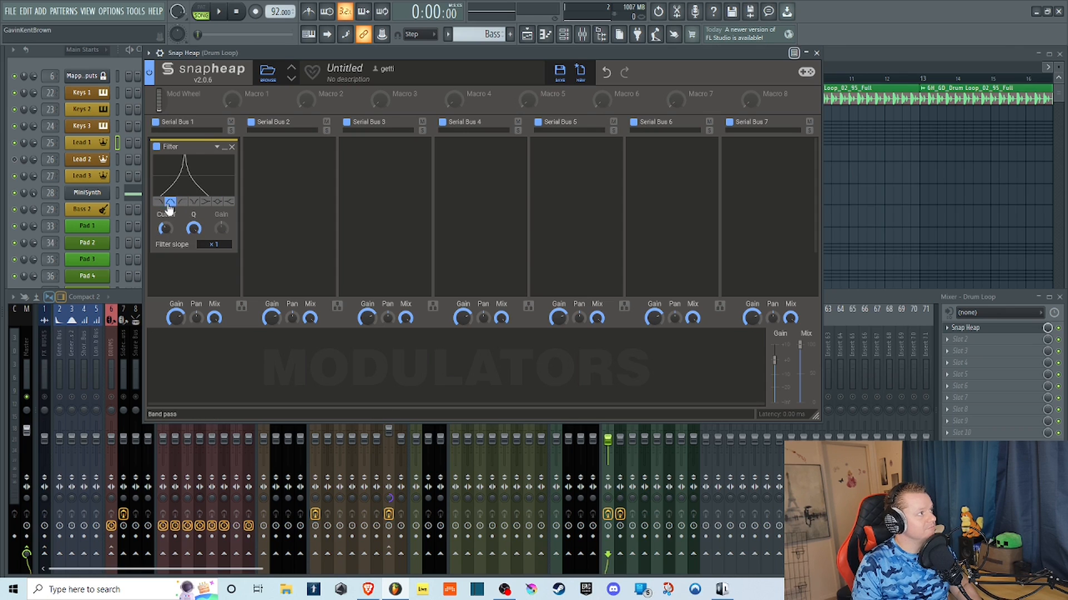
double_click(194, 227)
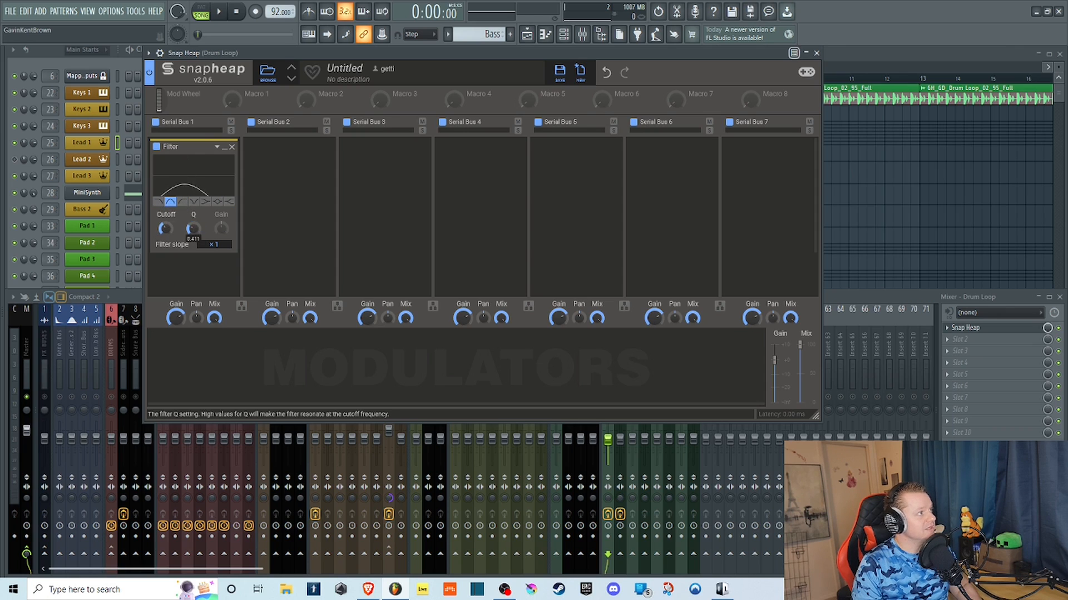
Flip the filter through its peak, low shelf, high-pass, band-pass and high shelf shapes, ending on peak, to compare their curves.
click(218, 204)
click(204, 204)
click(218, 202)
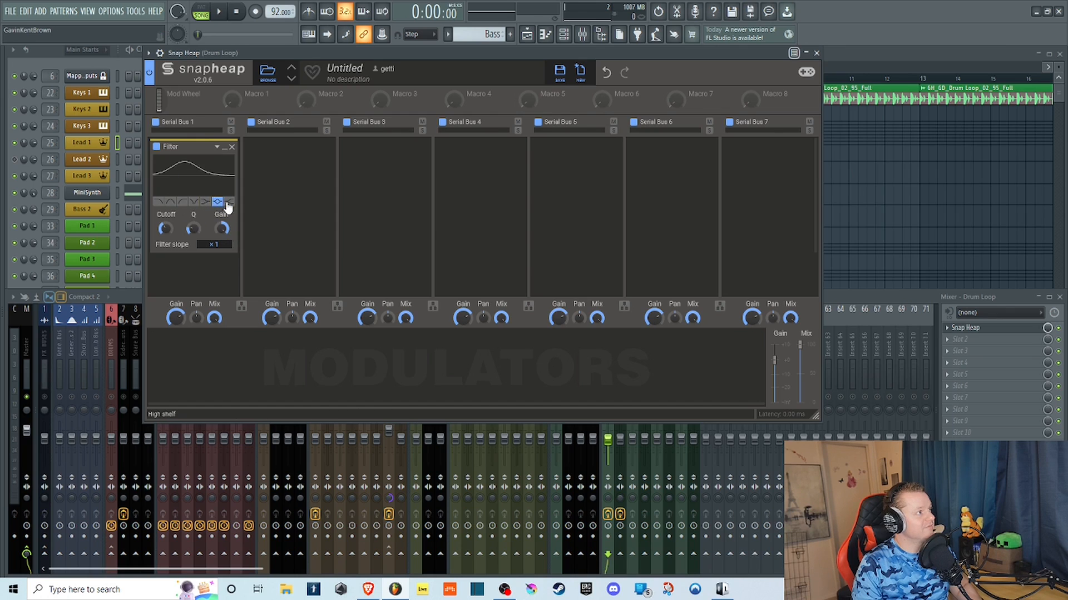
click(195, 203)
click(205, 203)
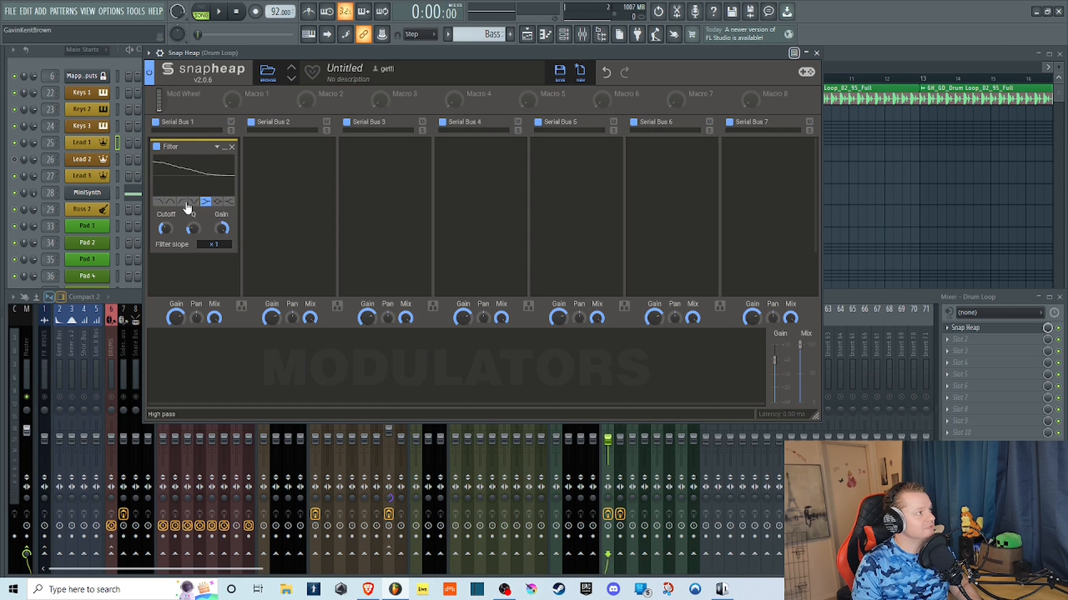
click(184, 203)
click(172, 203)
click(205, 202)
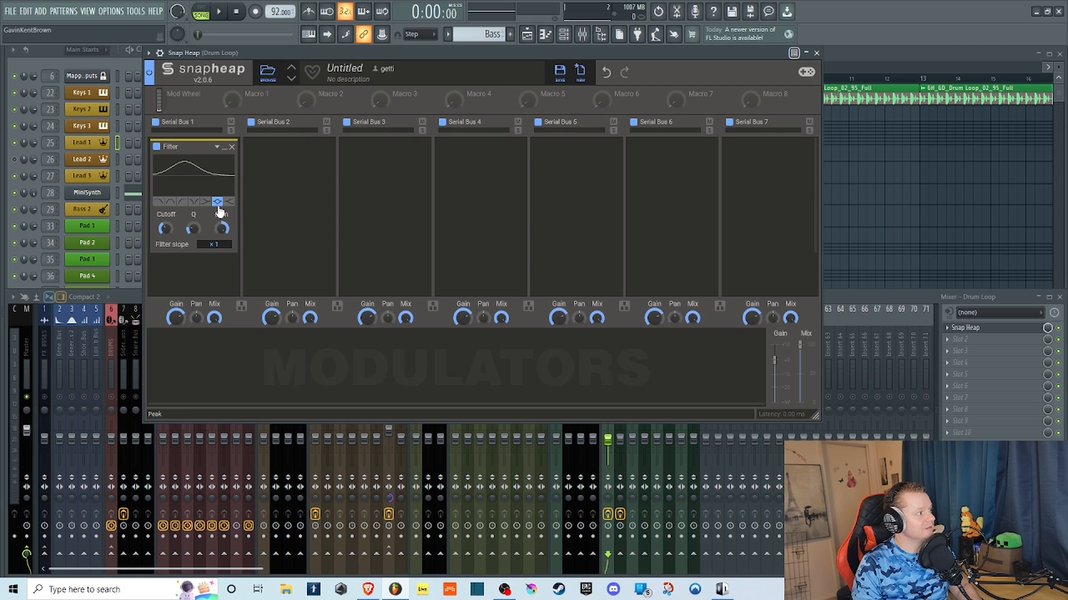
click(229, 203)
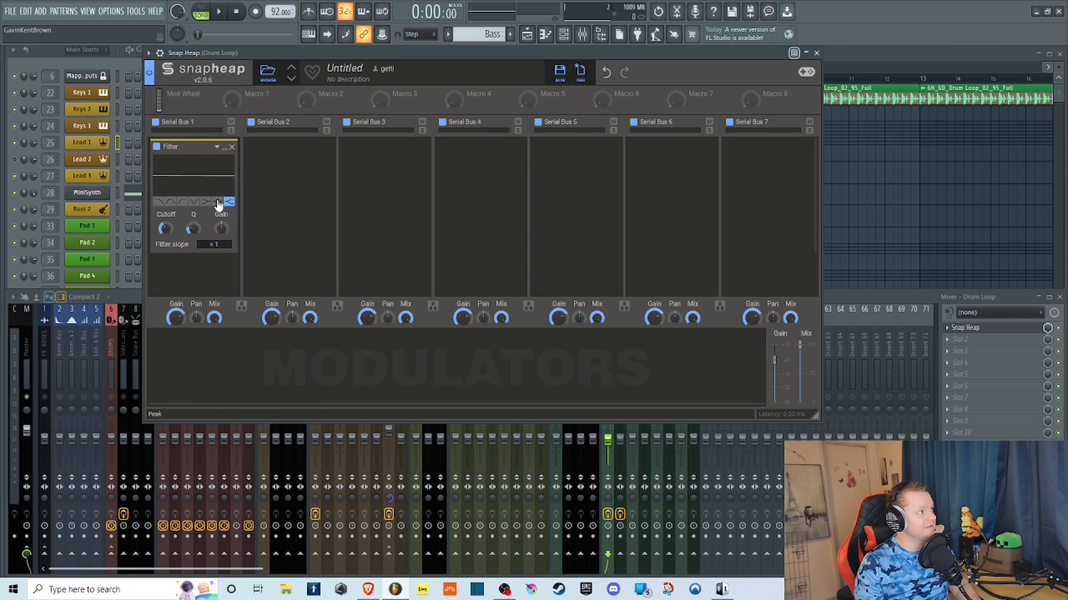
click(217, 202)
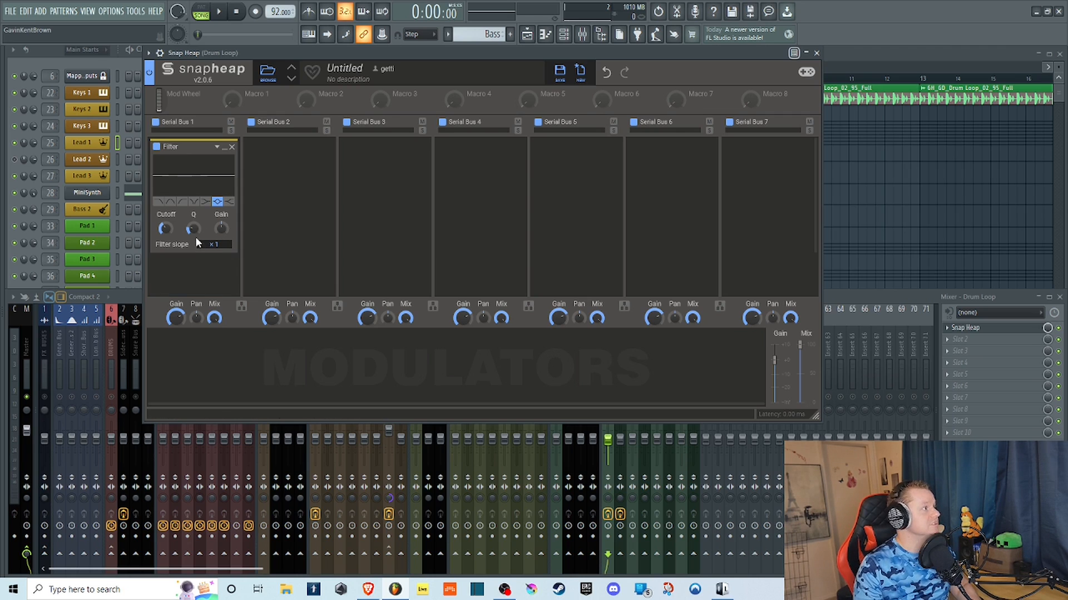
Raise the filter slope to x6, change the type to low-pass, and vary the slope to compare how steep the curve gets.
drag(216, 246, 215, 218)
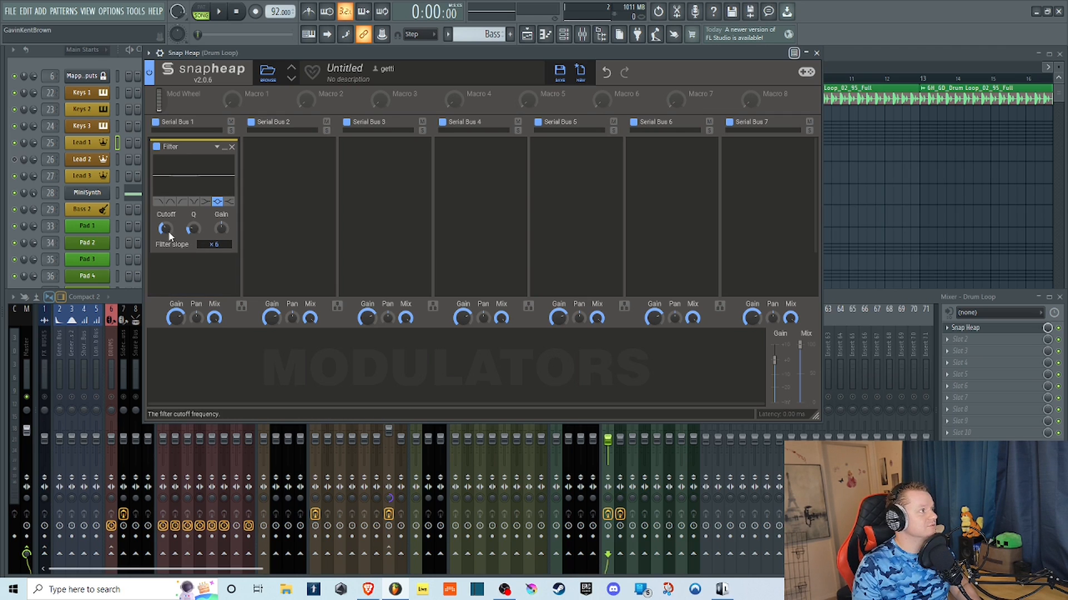
click(171, 203)
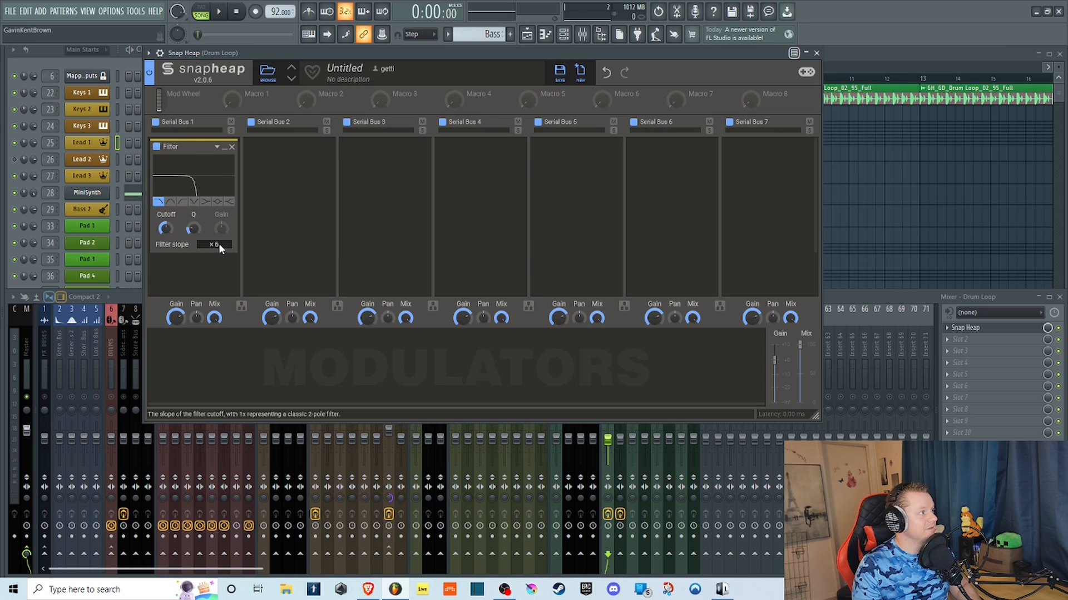
drag(217, 244, 229, 438)
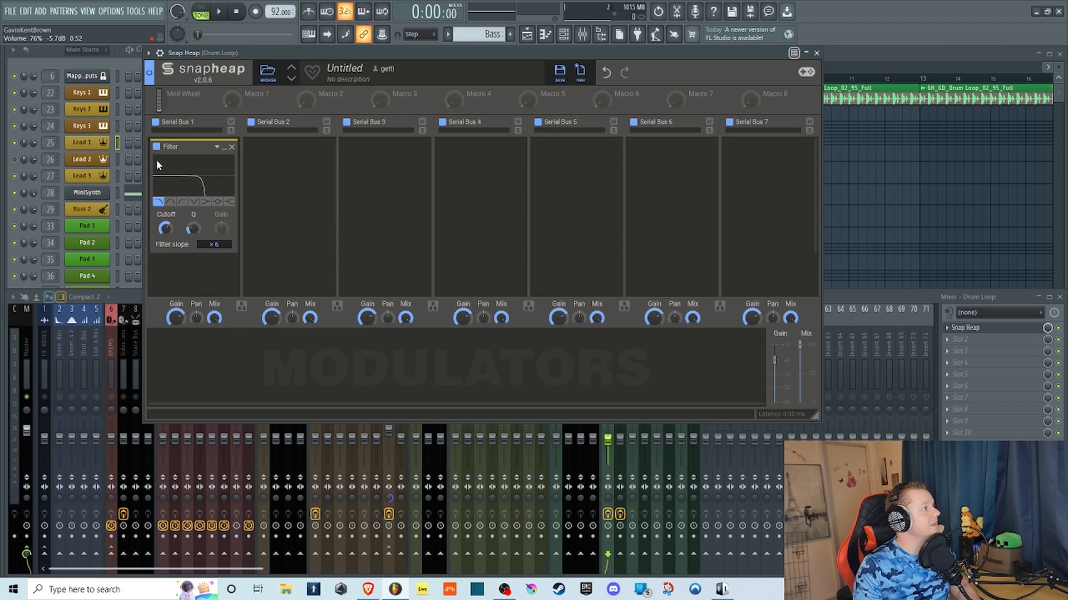
Replace the Filter on Serial Bus 1 with a Flanger and restart playback of the drum loop from the beginning.
click(231, 147)
click(219, 168)
click(250, 311)
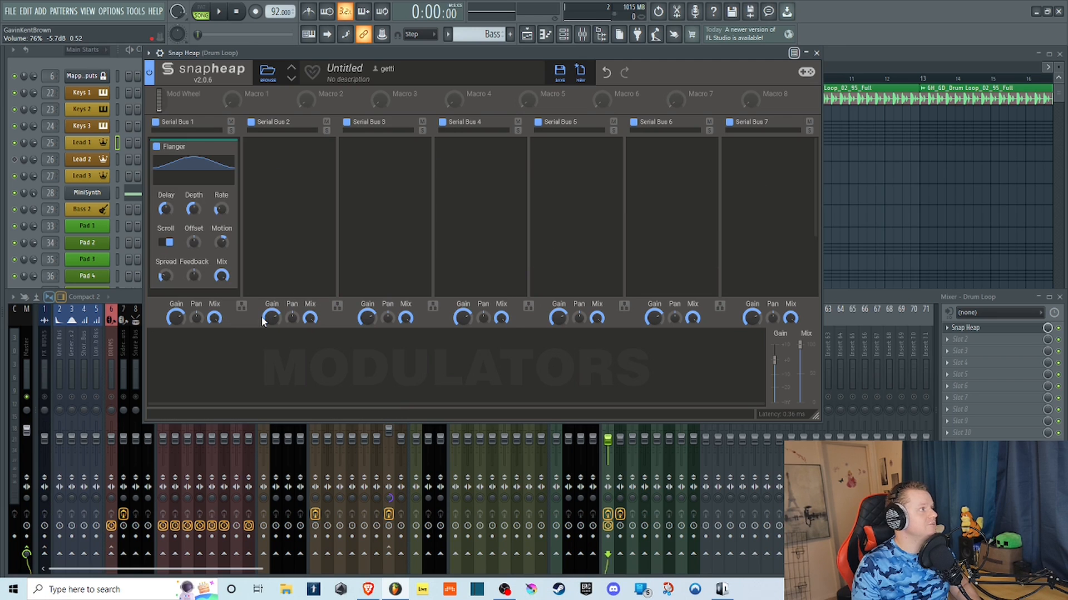
click(214, 15)
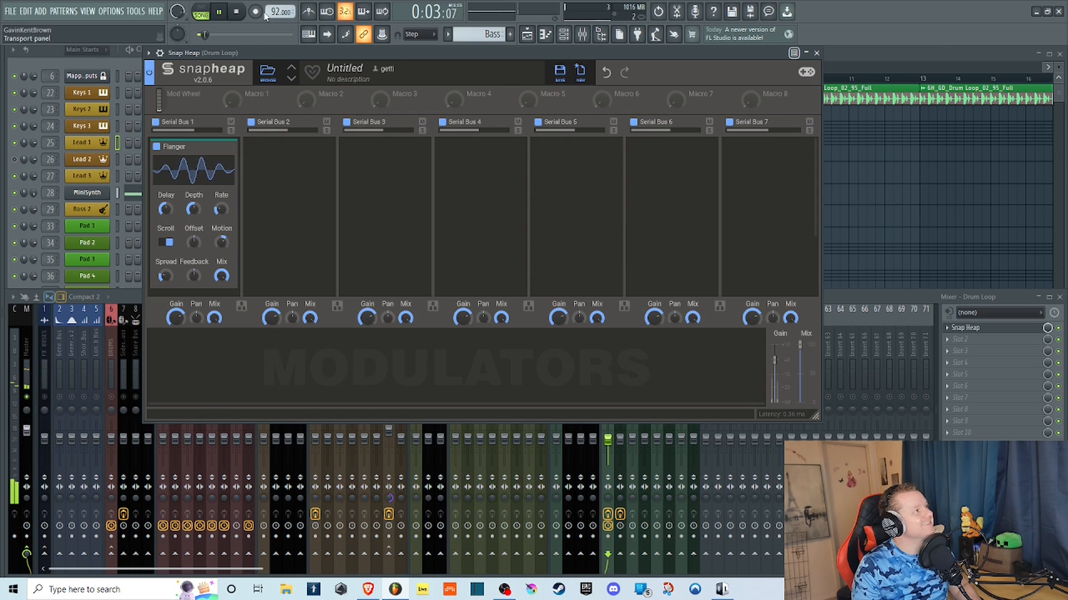
click(245, 12)
key(space)
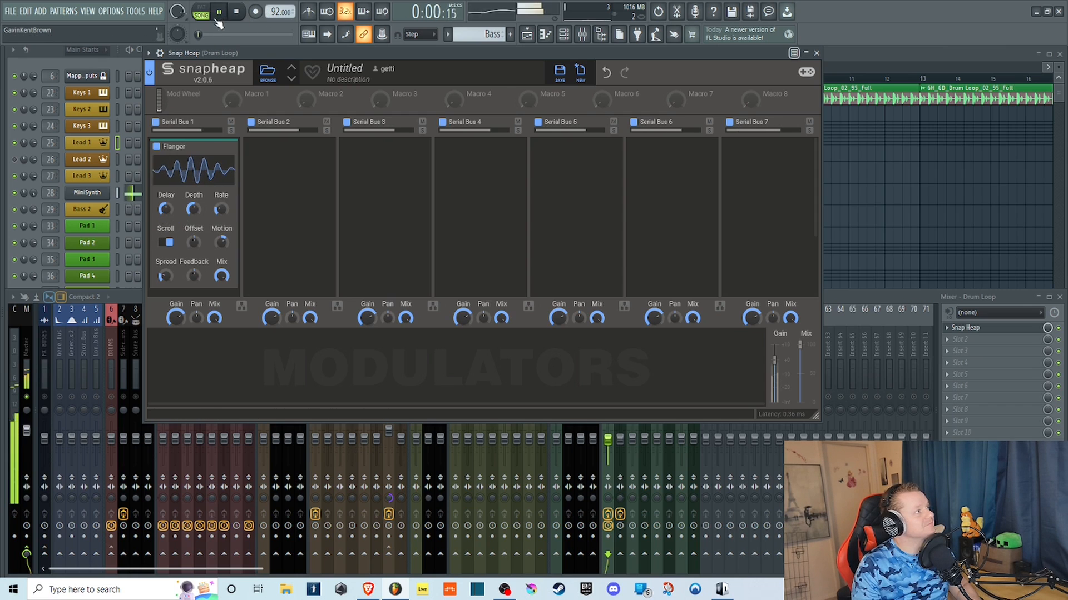
Lower the flanger's Delay to minimum and raise its Depth and Rate to maximum while the loop plays.
drag(166, 209, 166, 278)
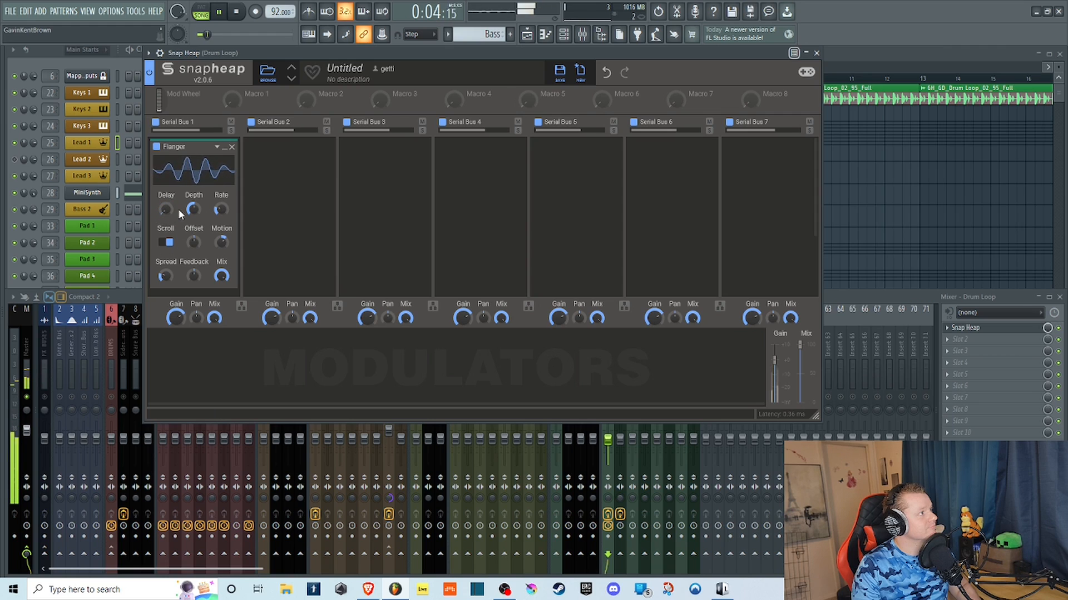
drag(193, 209, 194, 161)
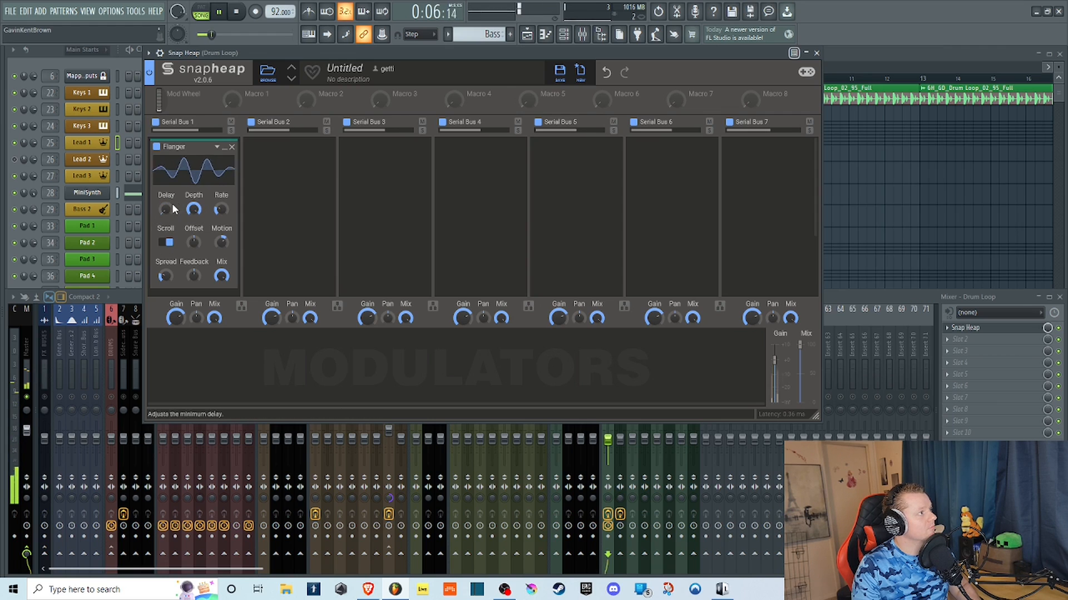
drag(222, 209, 221, 167)
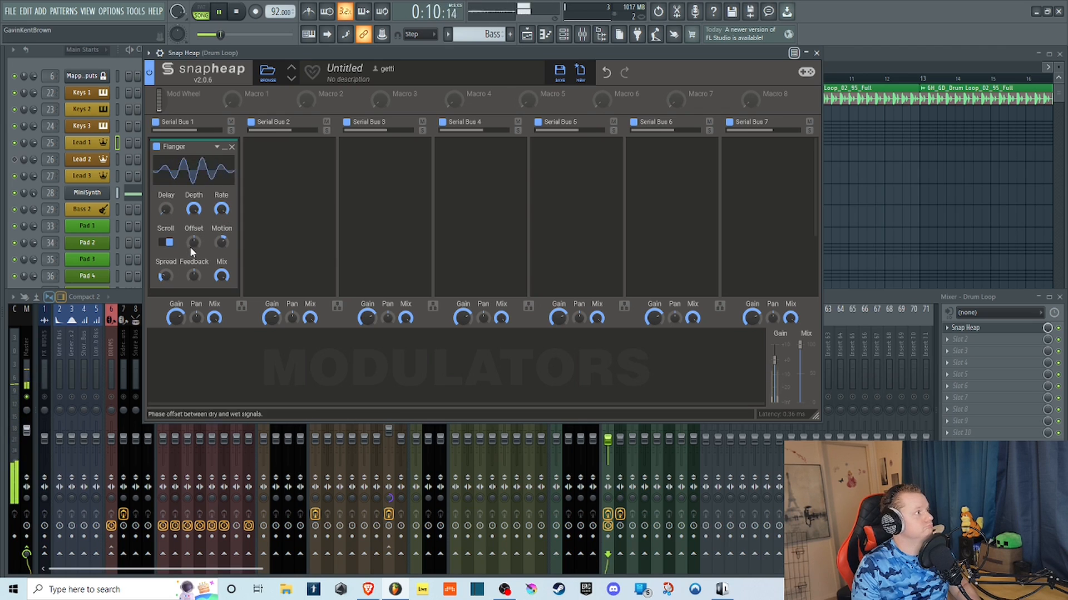
Turn off the flanger's Scroll, lower the Rate to hear the slower modulation, and turn Scroll back on.
click(165, 242)
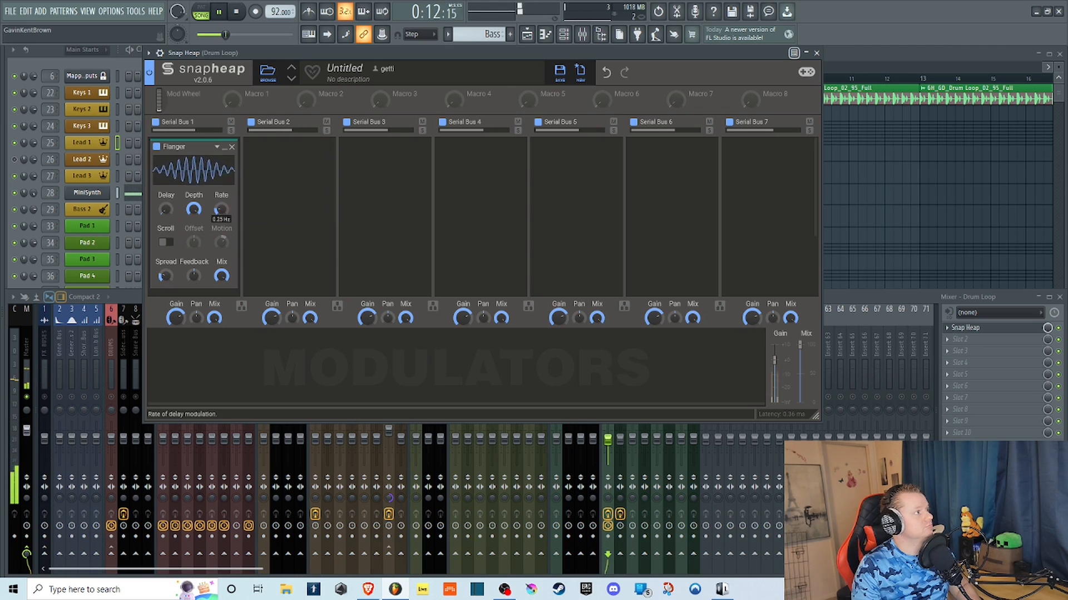
drag(222, 208, 222, 233)
click(169, 242)
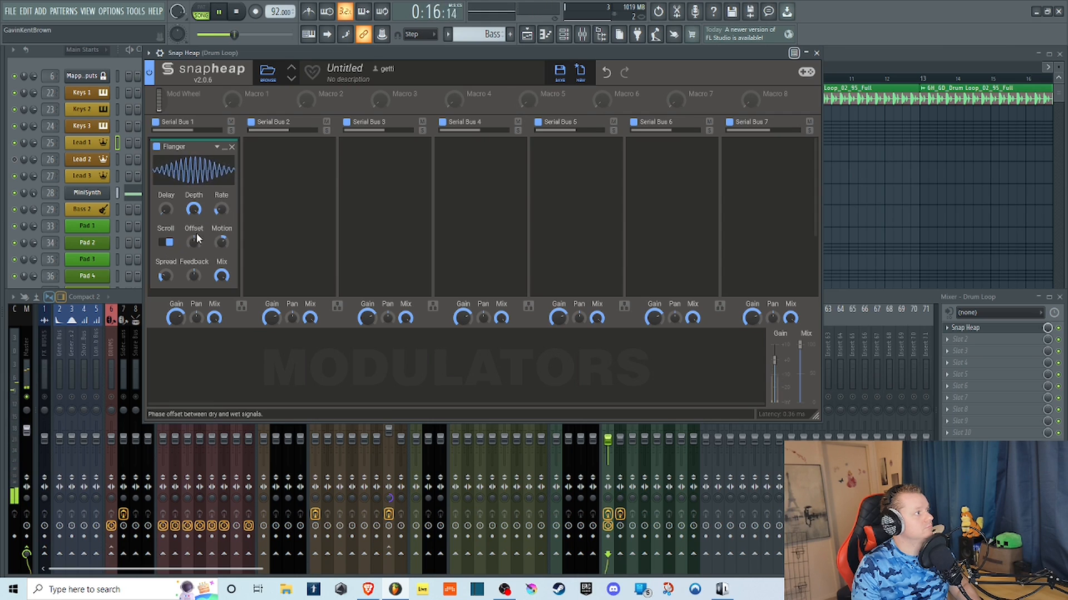
Raise the flanger's Offset, Motion and Feedback, reset its Rate, bring the Spread down to minimum, and stop playback.
drag(195, 243, 216, 189)
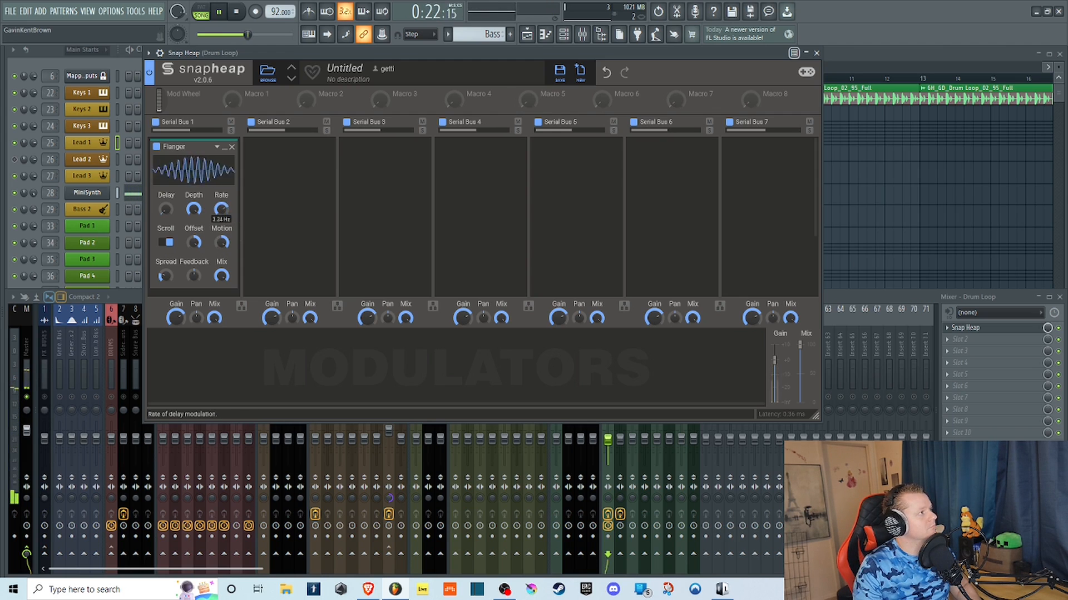
double_click(219, 208)
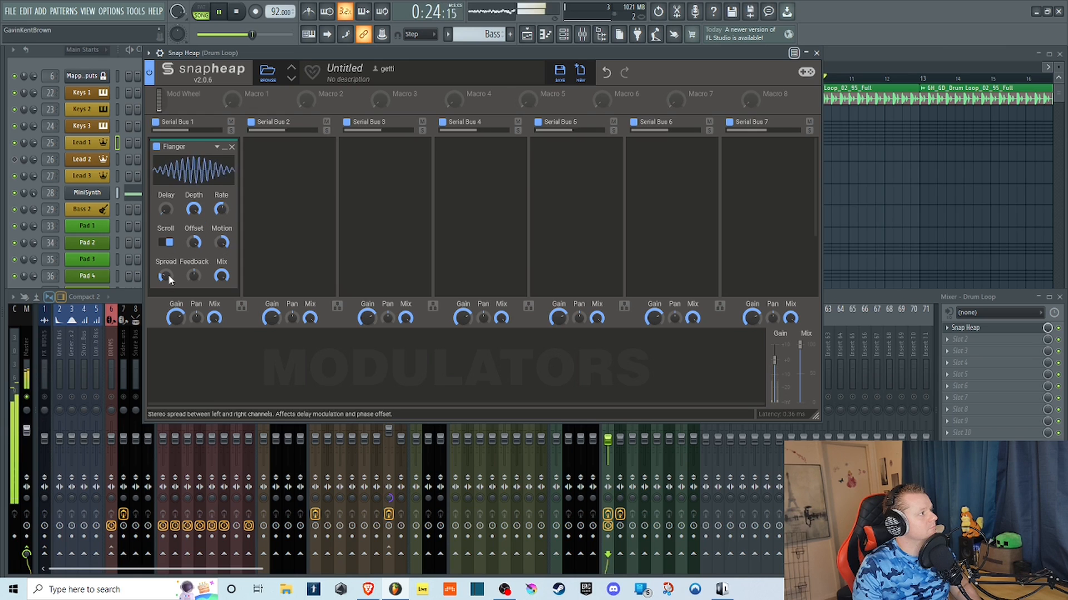
drag(168, 277, 166, 218)
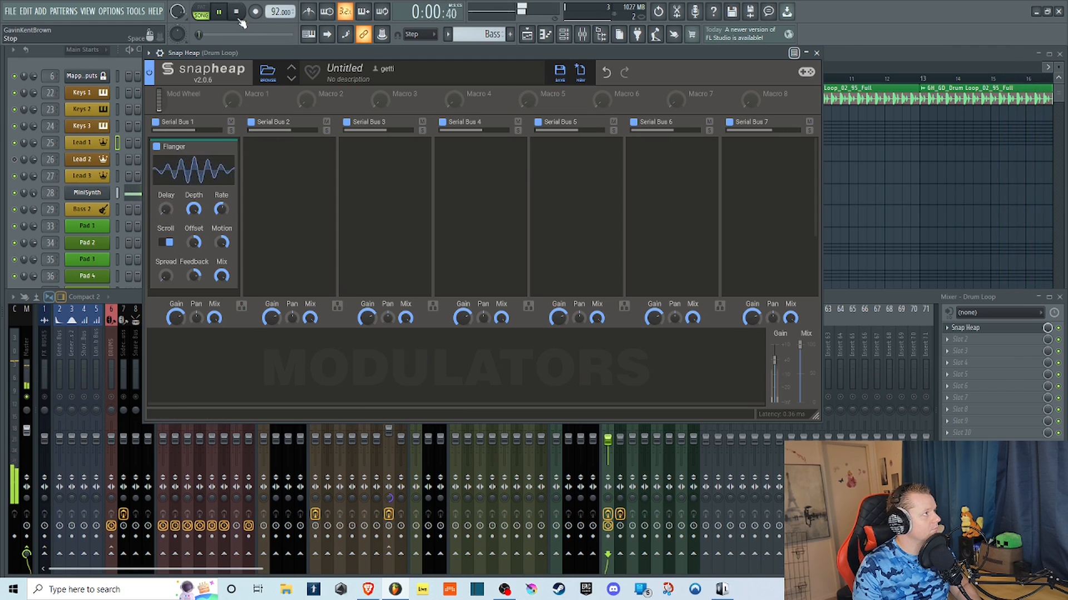
key(space)
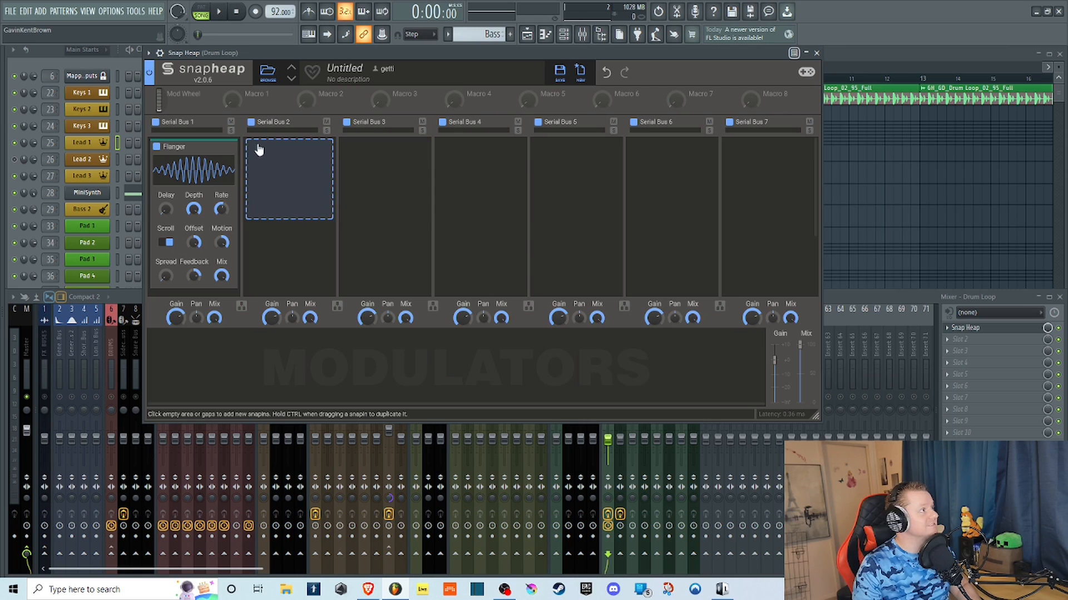
Replace the Flanger on Serial Bus 1 of the drum loop with a Formant Filter.
click(230, 149)
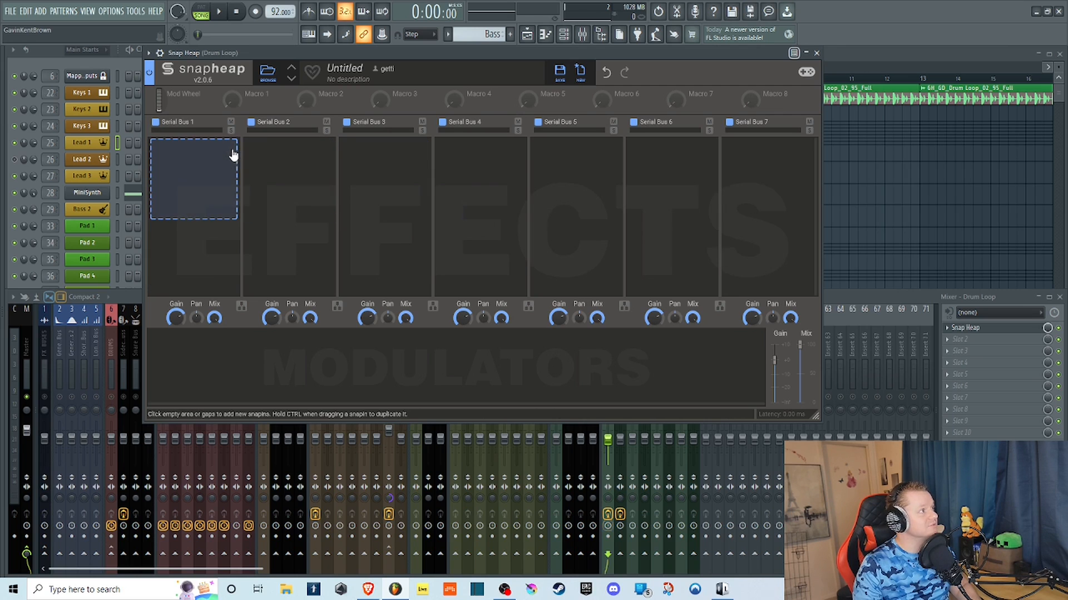
click(179, 166)
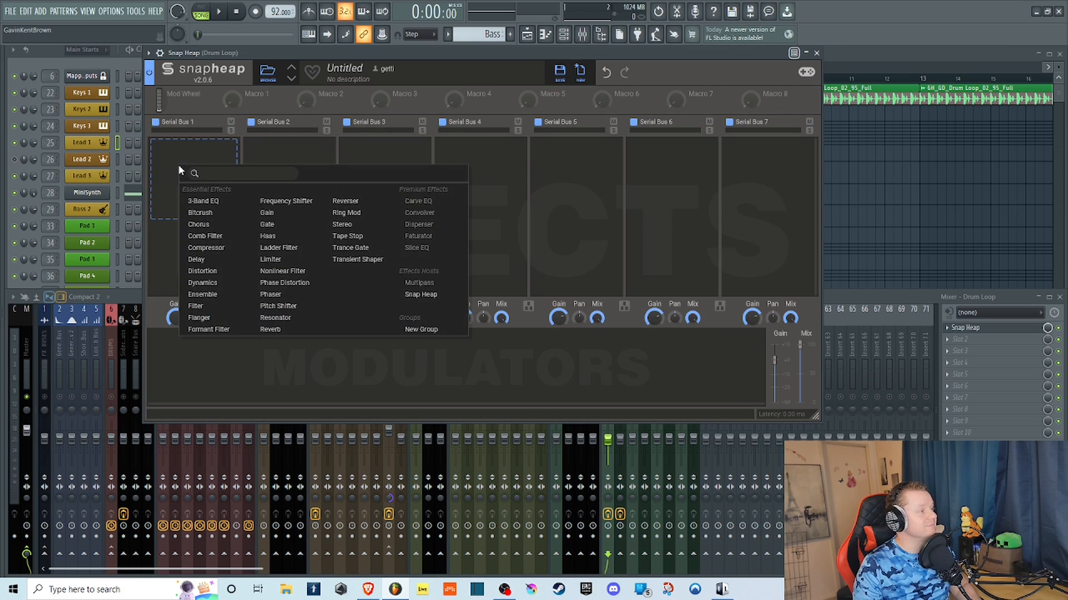
click(237, 332)
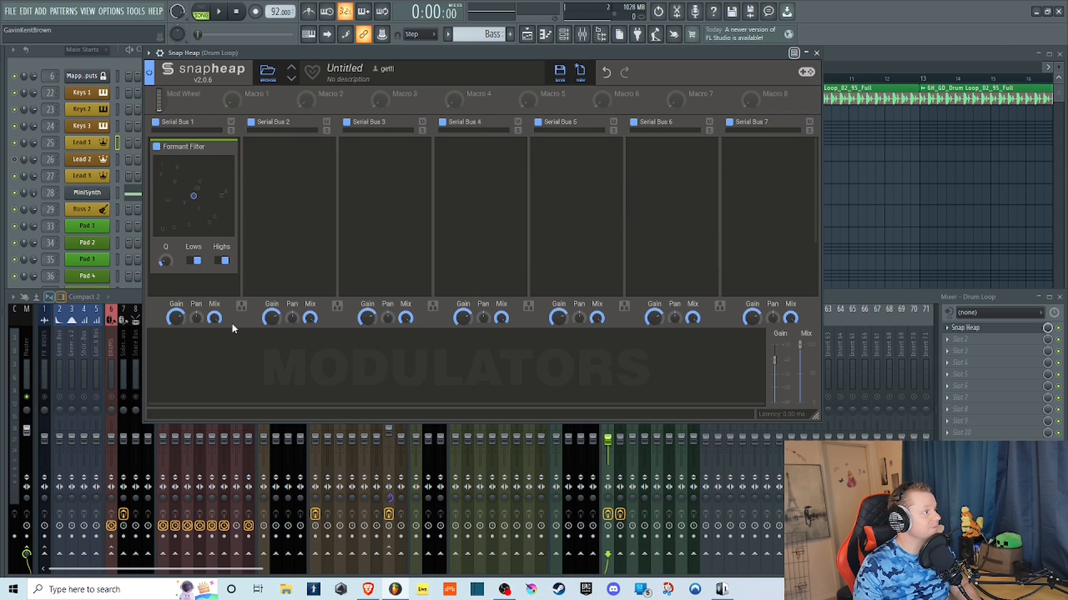
Play the drum loop while moving the formant point around the vowel field up to its upper edge, and stop playback.
click(218, 12)
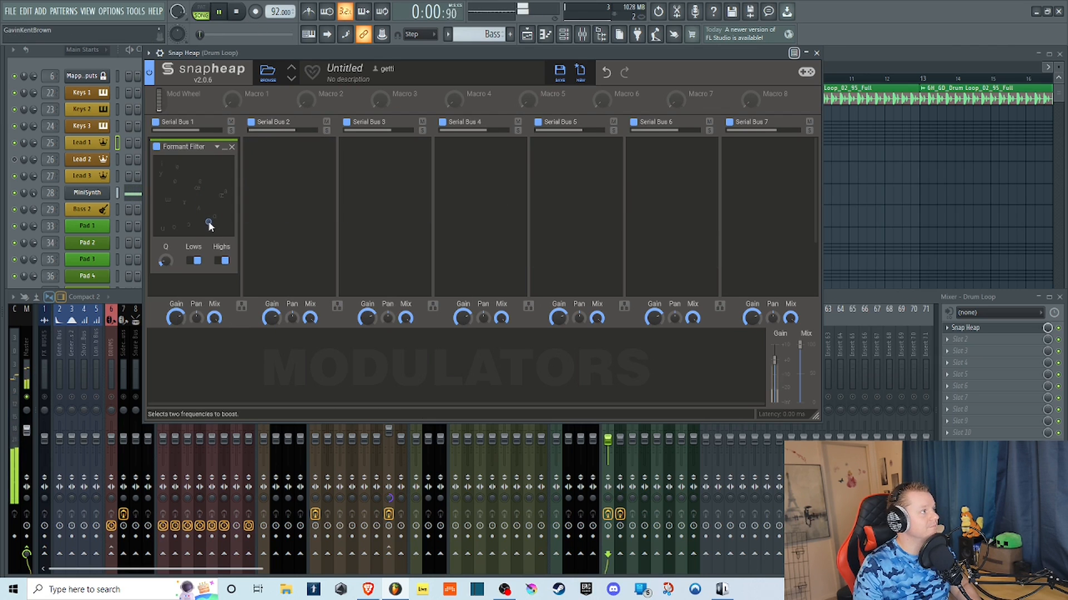
click(196, 208)
drag(195, 206, 185, 160)
click(235, 12)
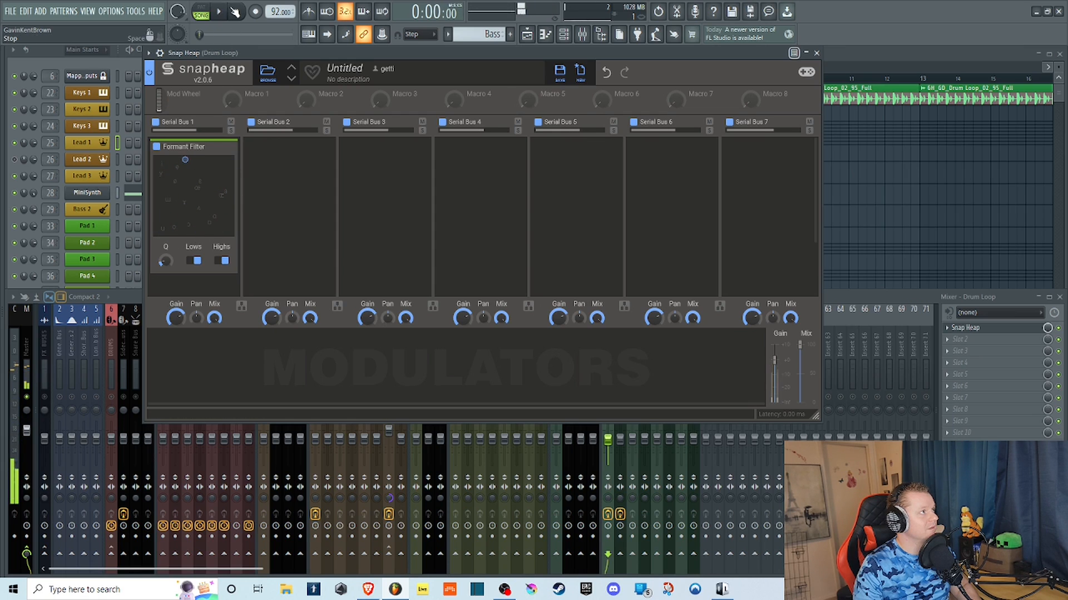
Open Snap Heap on the Bass 1 mixer track and replace its Filter with a Formant Filter.
click(843, 298)
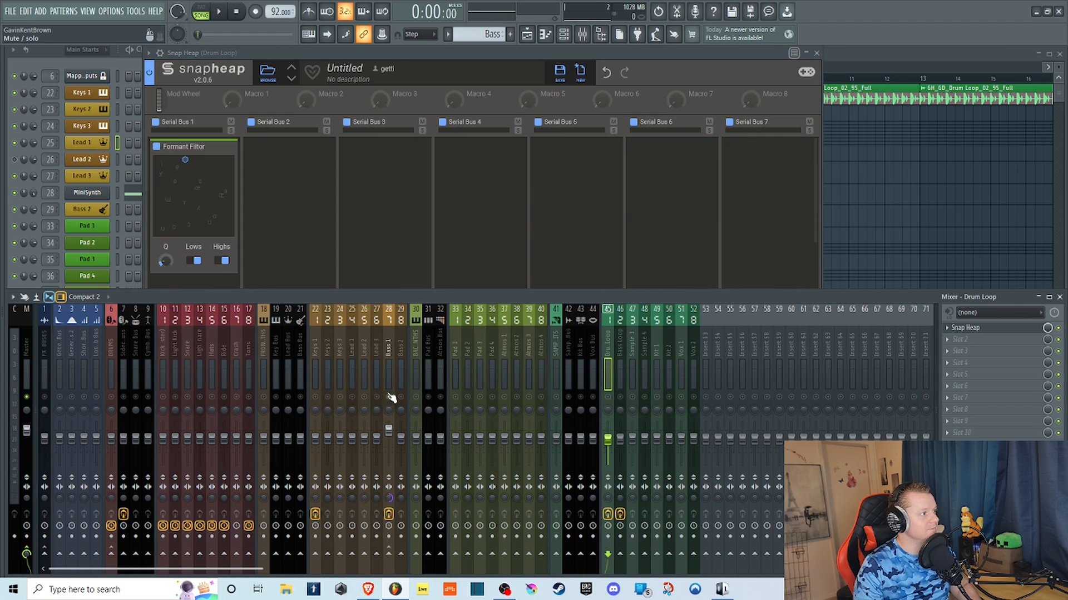
click(391, 398)
click(965, 328)
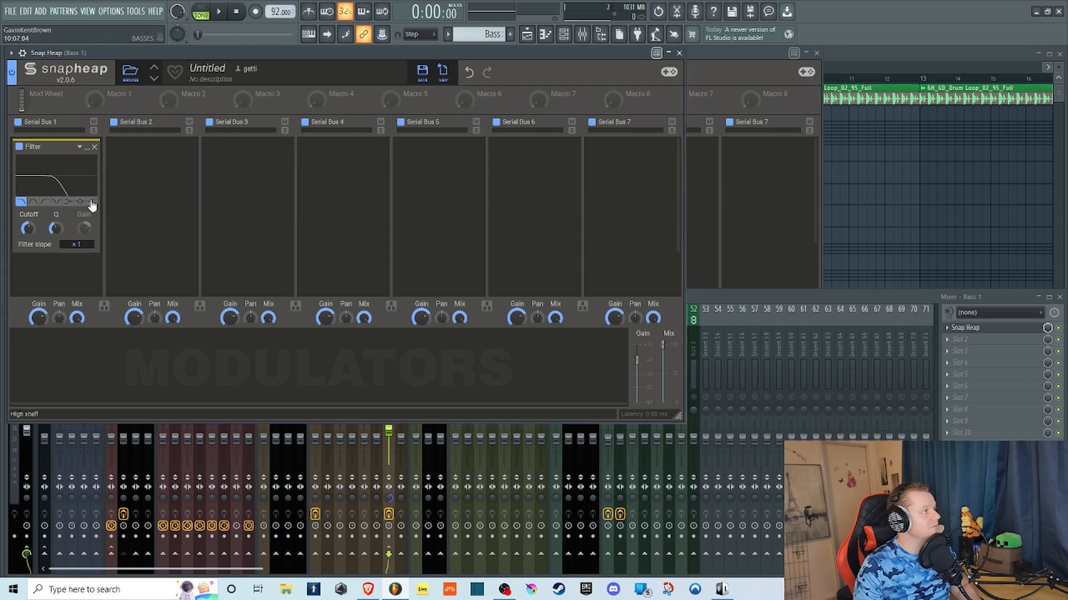
click(94, 146)
click(75, 157)
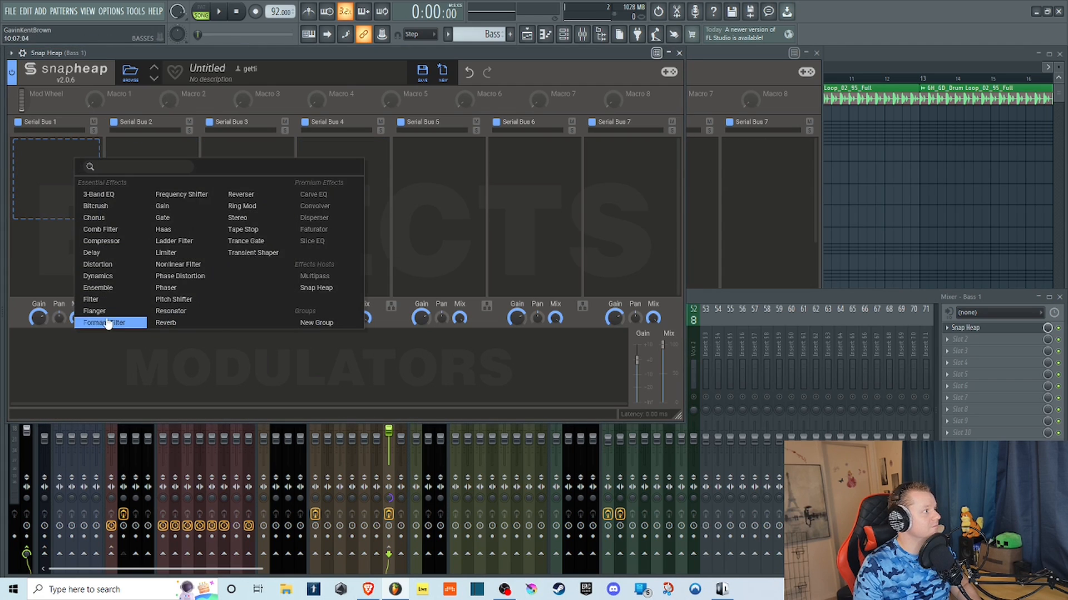
click(107, 323)
Play the bass with a raised formant Q while sweeping the formant point across the vowel field, and stop playback.
click(220, 12)
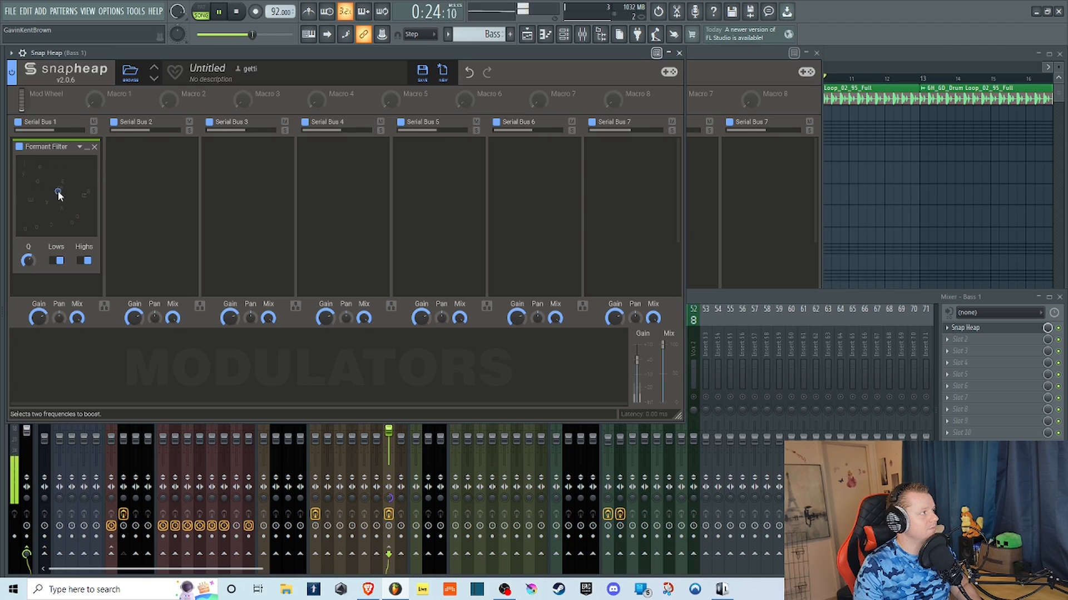
drag(57, 191, 33, 197)
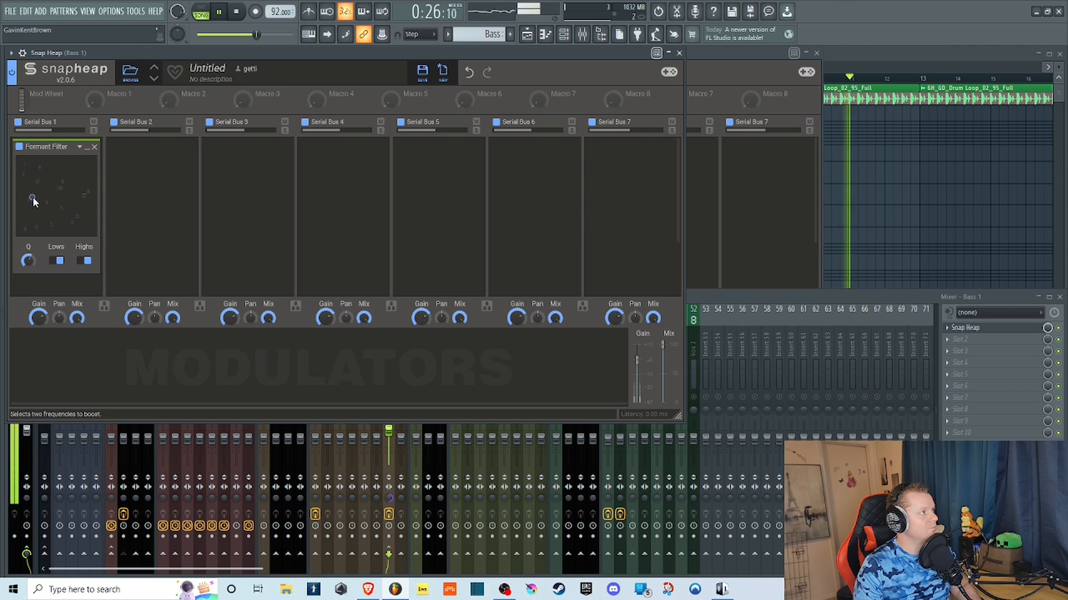
key(space)
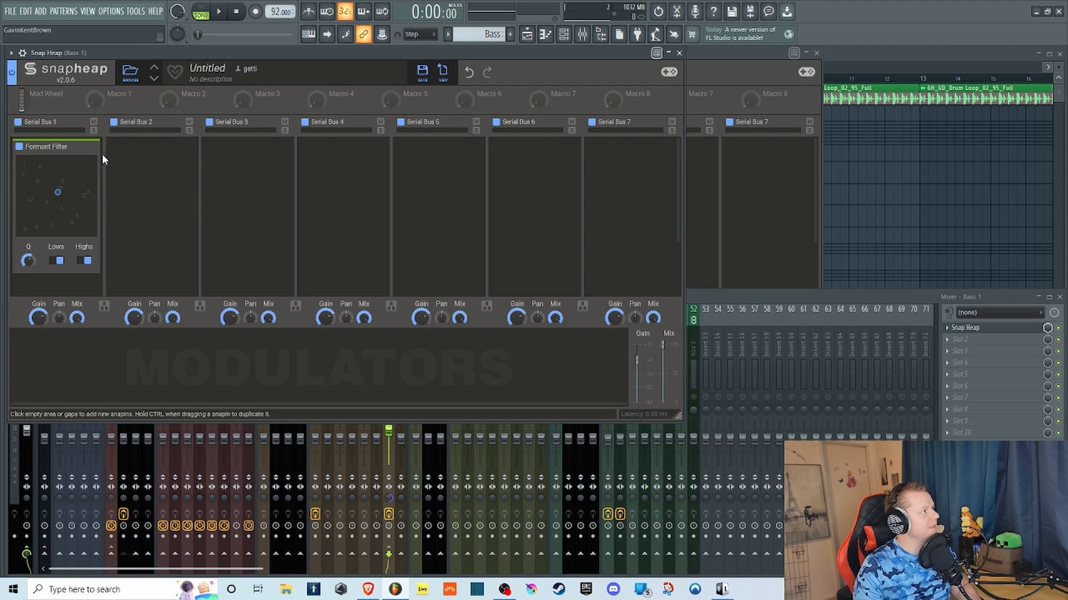
Replace the Formant Filter on the bass with a Frequency Shifter.
key(Delete)
click(81, 165)
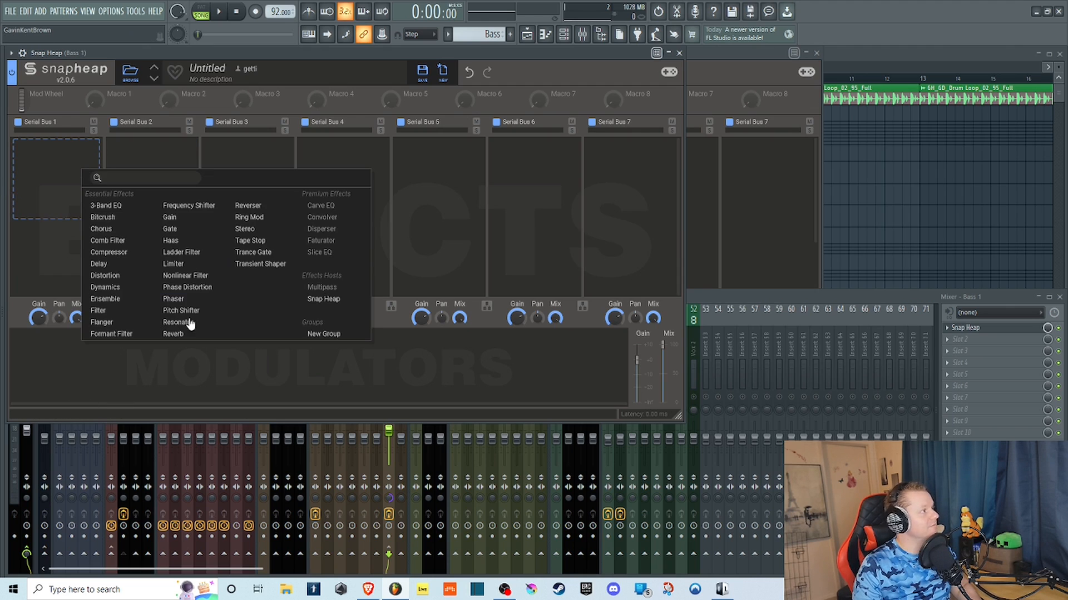
click(210, 205)
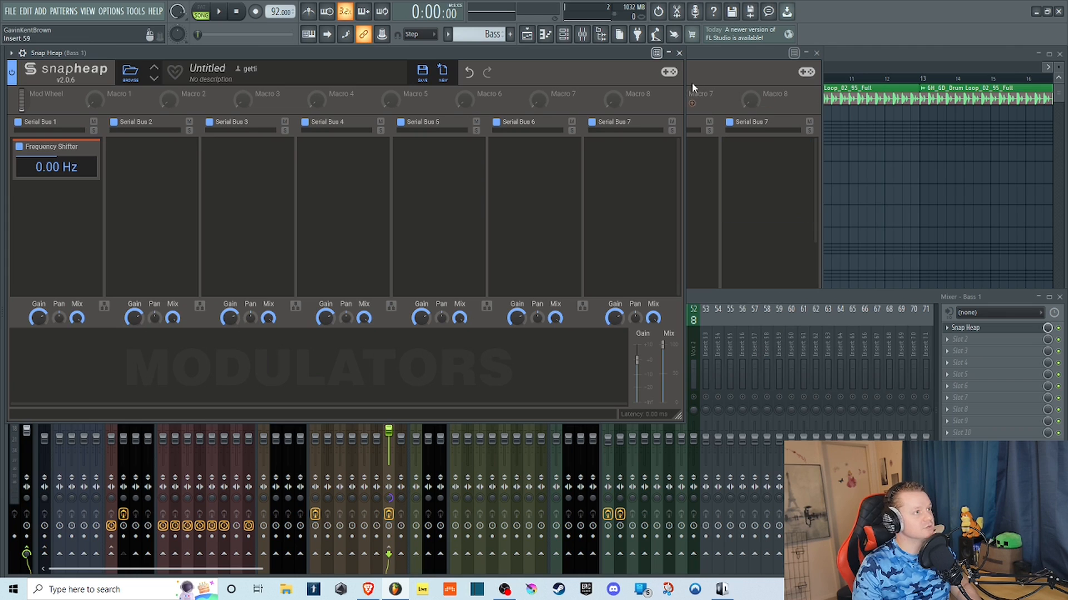
Play the bass while sweeping the frequency shift up to about 910 Hz and down to -3.79 kHz, ending at -42.5 Hz, and stop playback.
key(space)
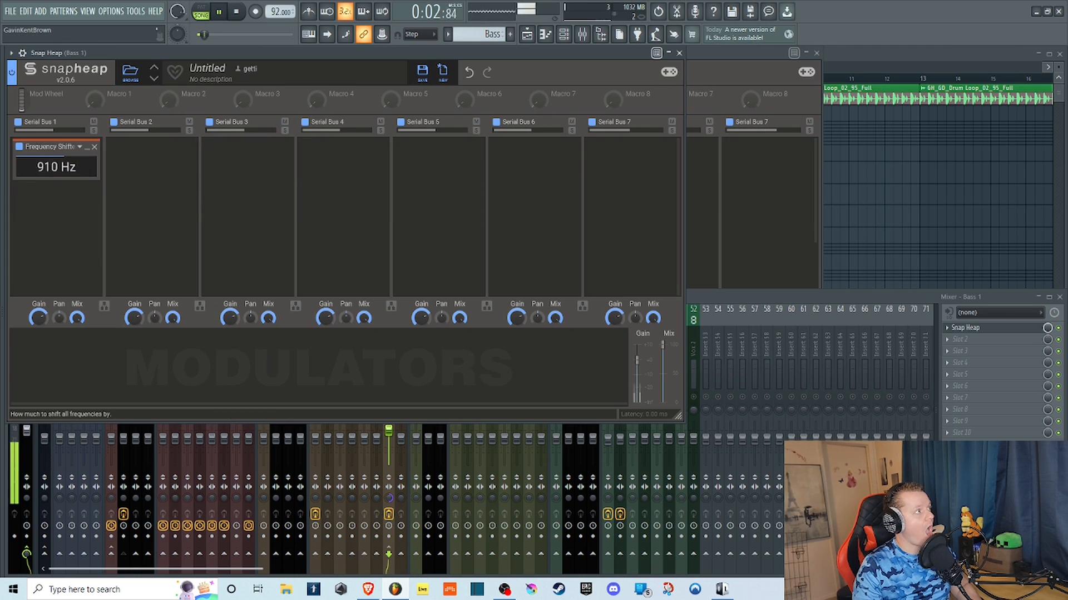
drag(57, 167, 56, 169)
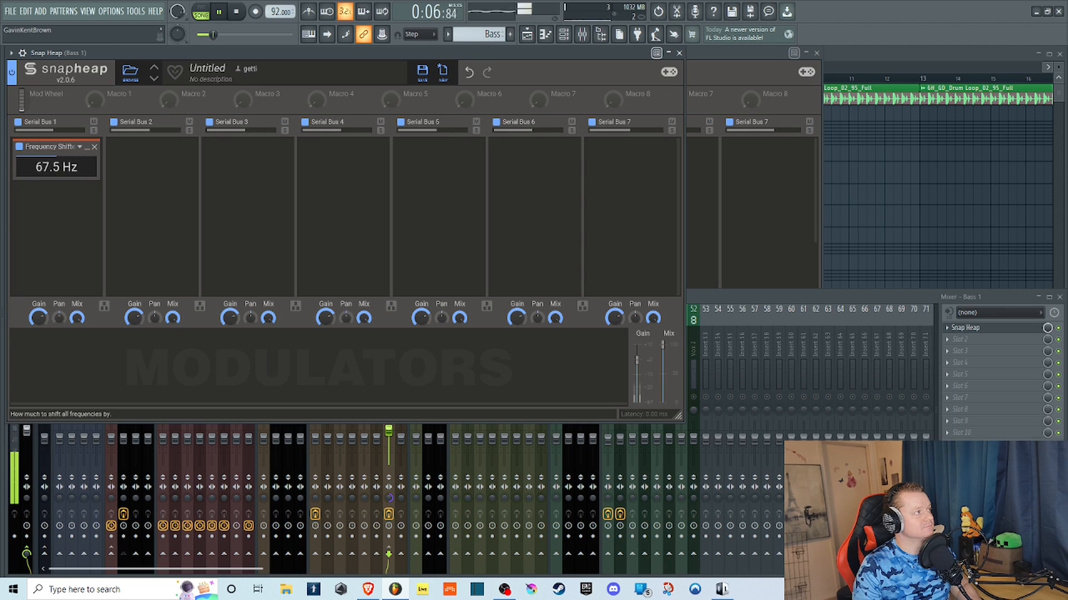
drag(56, 167, 57, 172)
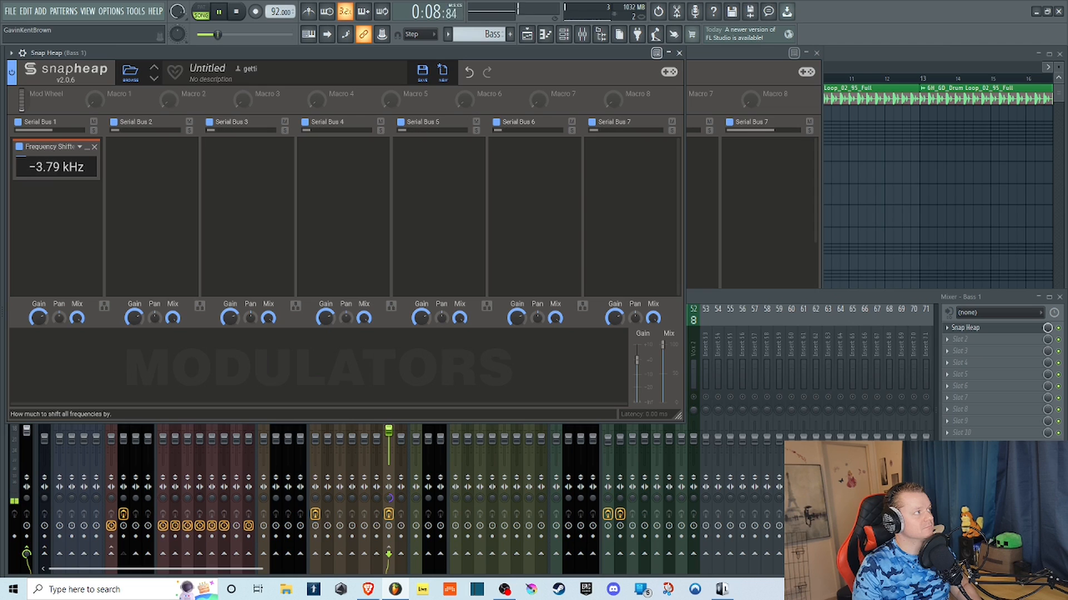
drag(56, 167, 56, 165)
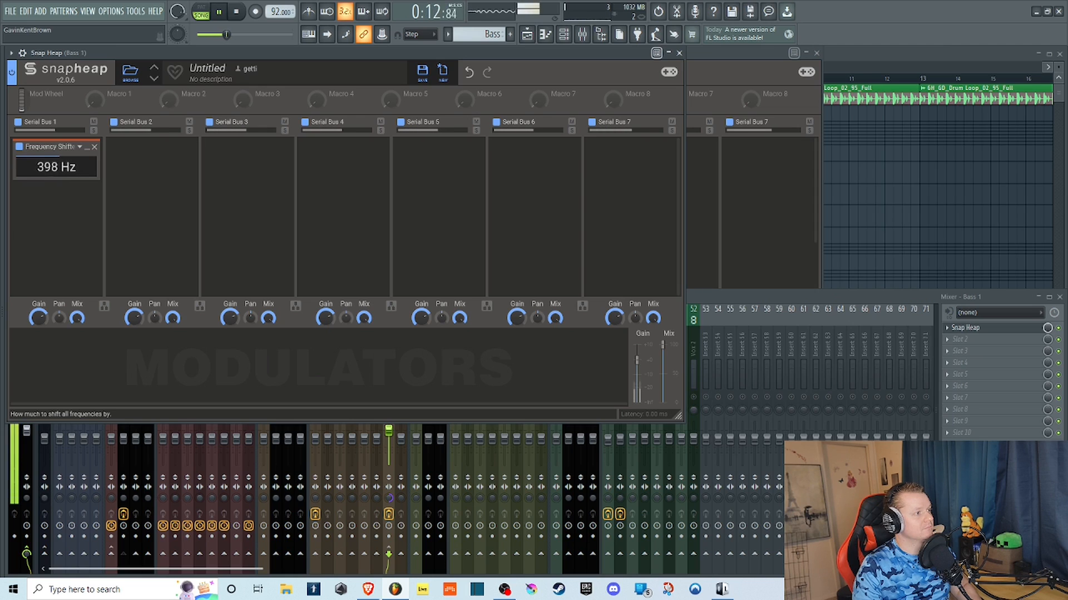
drag(56, 167, 57, 169)
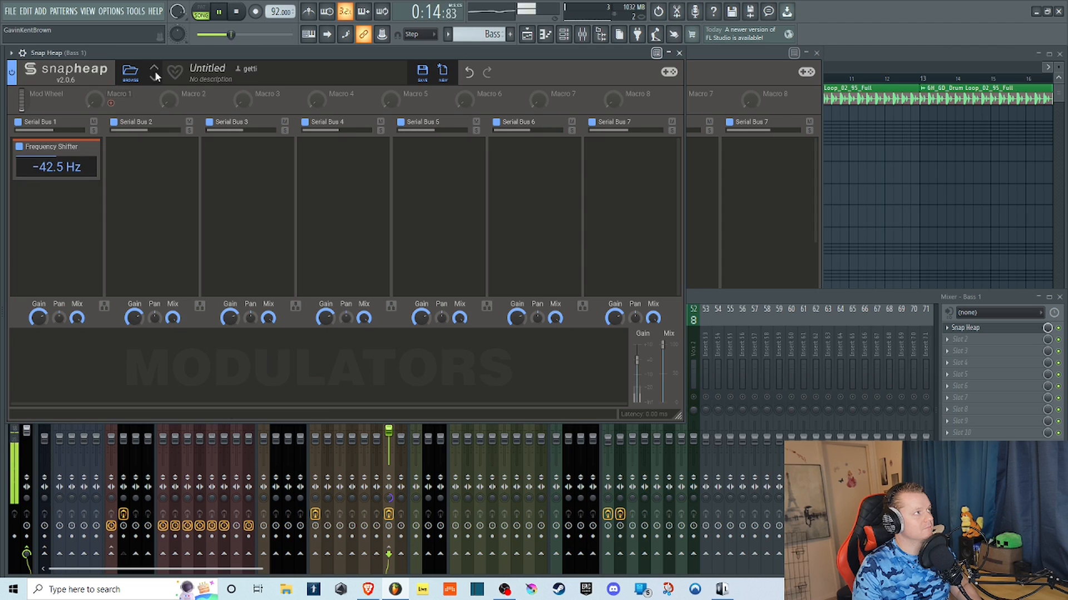
key(space)
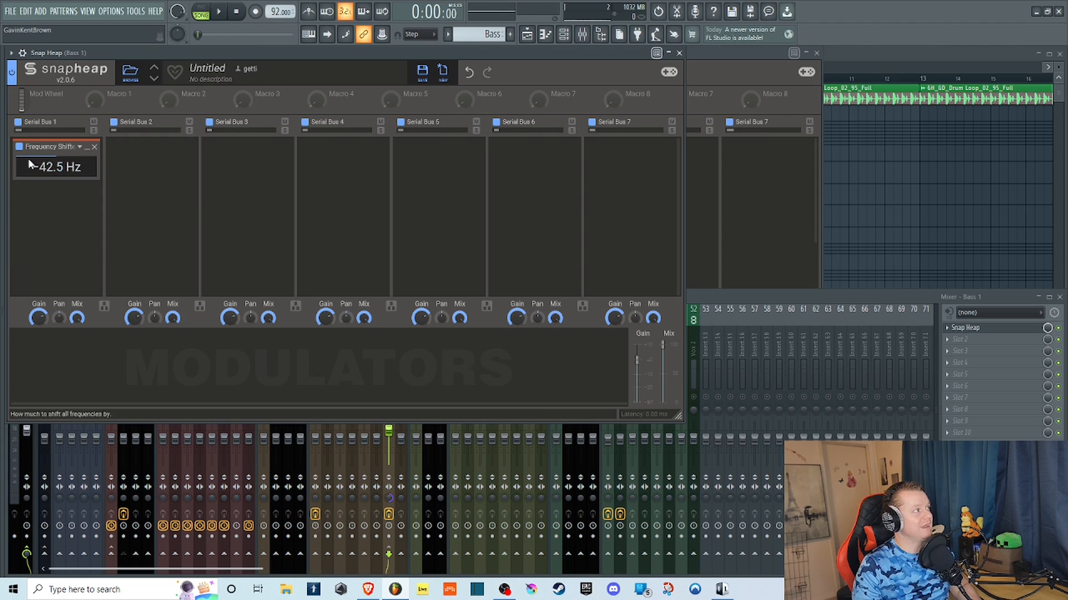
Remove the Frequency Shifter from the bass, and replace the Formant Filter in the Drum Loop track's Snap Heap with a Frequency Shifter.
click(95, 147)
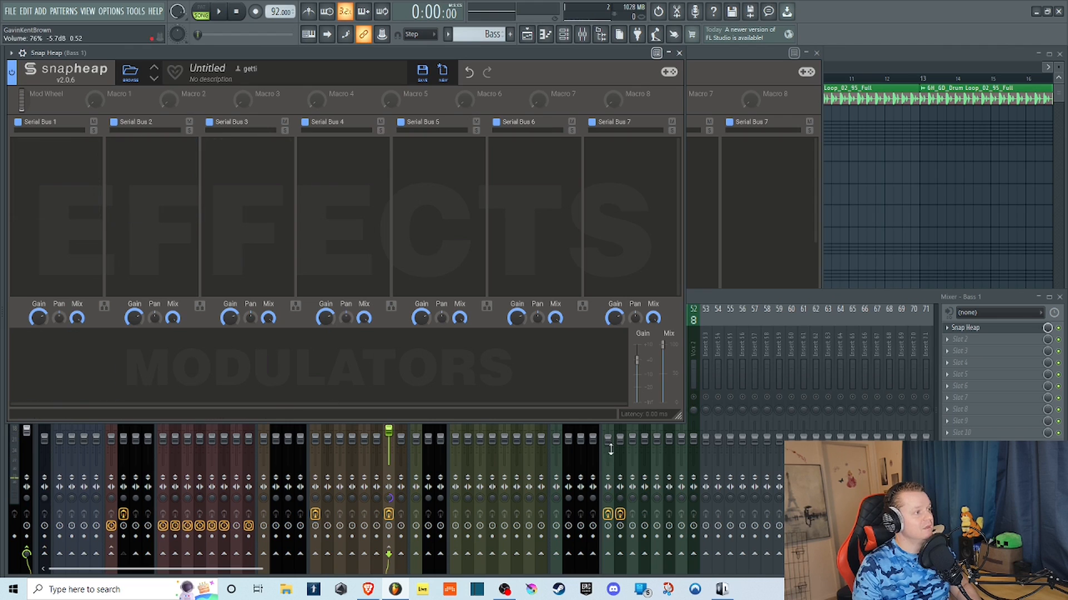
click(758, 301)
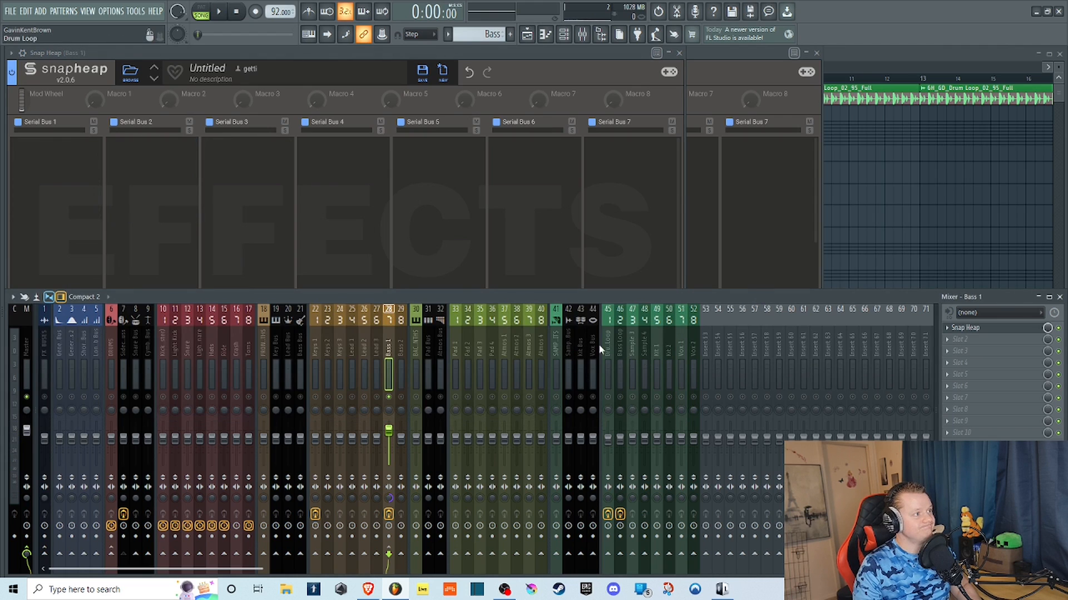
click(613, 390)
click(982, 328)
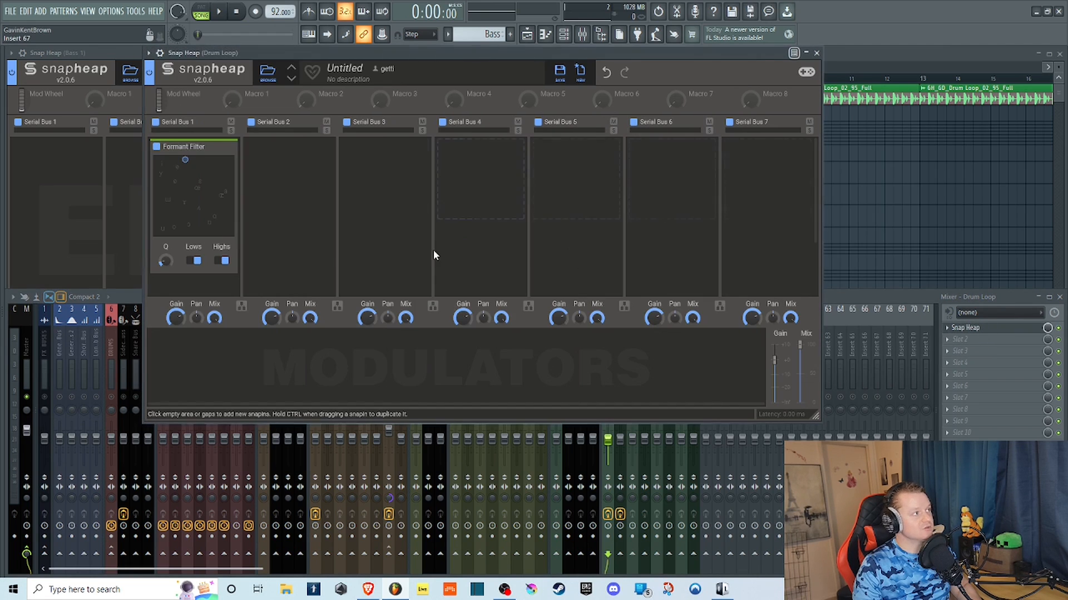
click(231, 147)
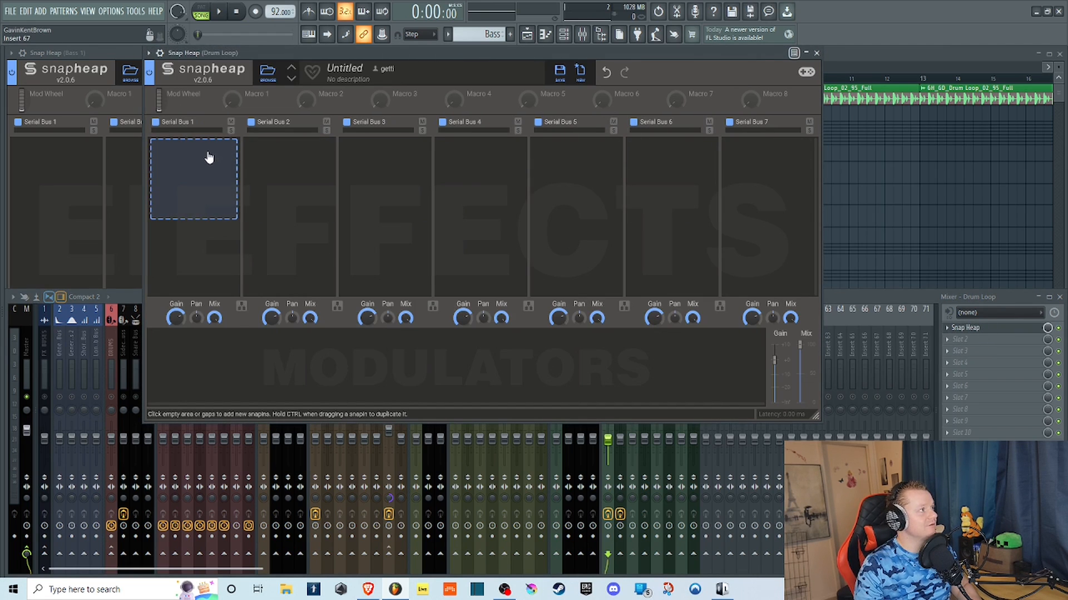
click(208, 161)
click(303, 195)
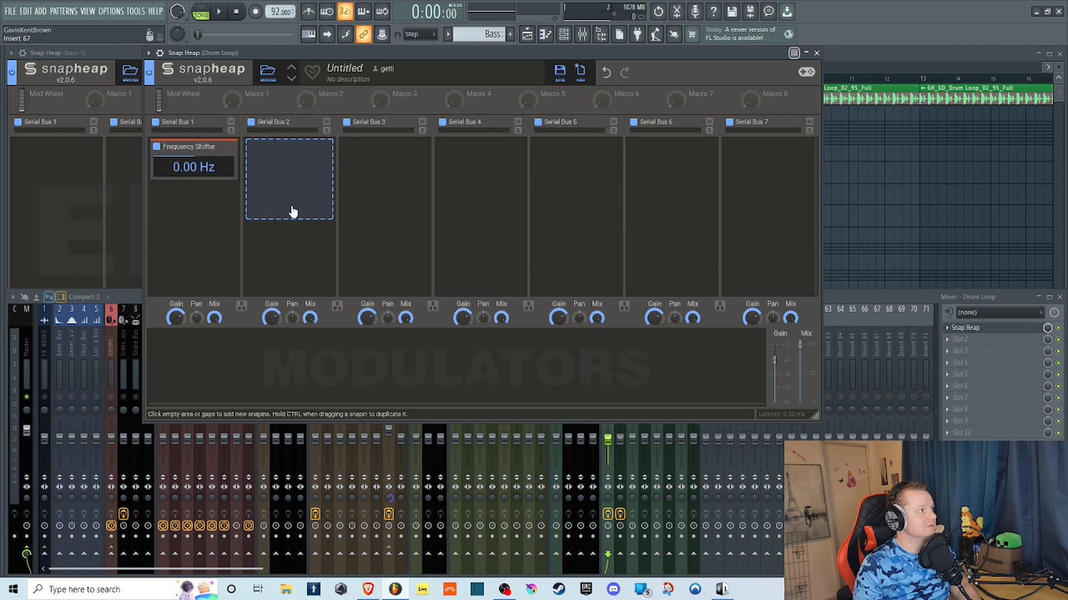
Play the drum loop while sweeping the frequency shift, ending at -110 Hz, and stop playback.
click(232, 11)
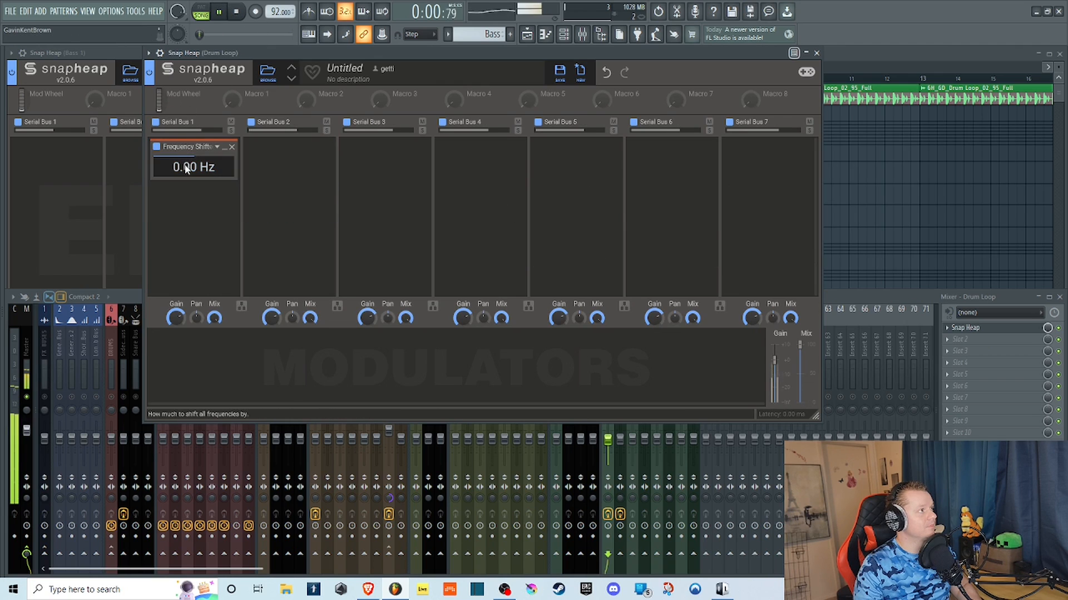
drag(194, 167, 184, 220)
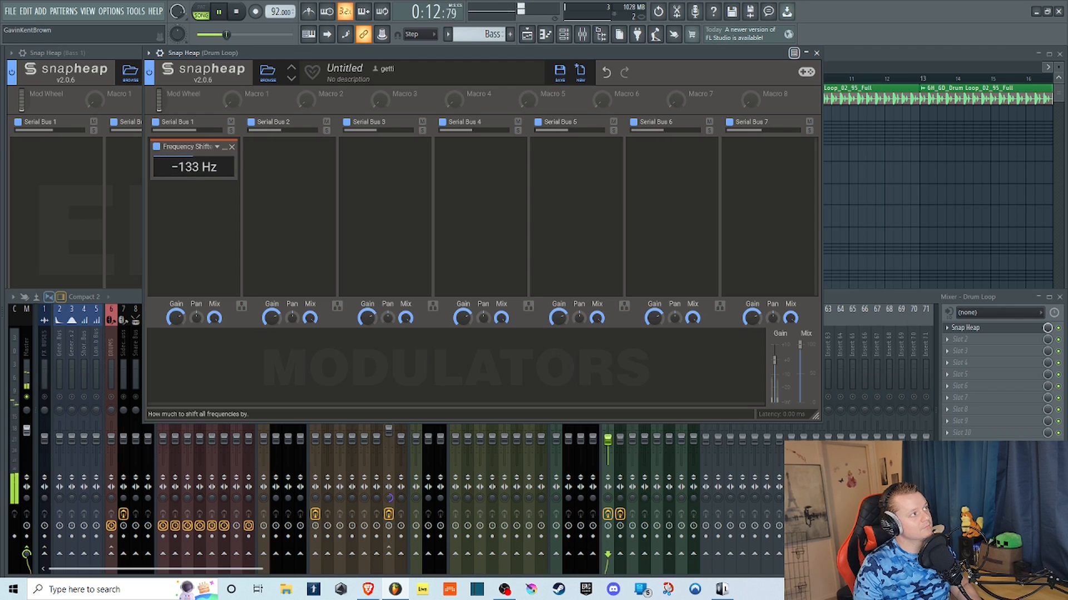
mouse_move(195, 169)
mouse_down()
mouse_move(195, 159)
mouse_move(196, 179)
mouse_up()
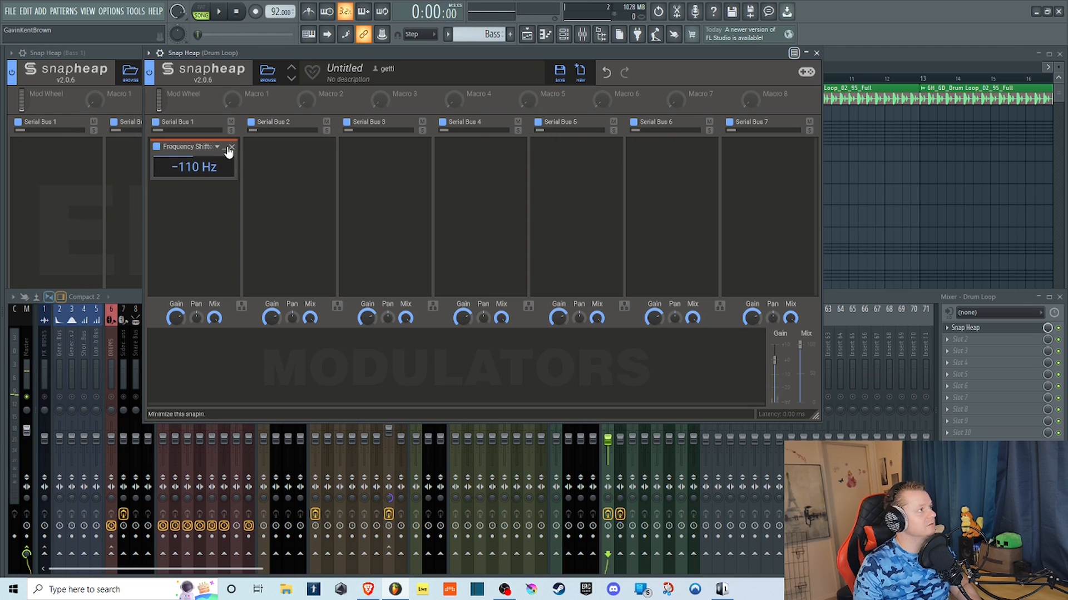
Replace the Frequency Shifter on the drum loop with a Gain effect.
click(232, 147)
click(199, 162)
click(309, 209)
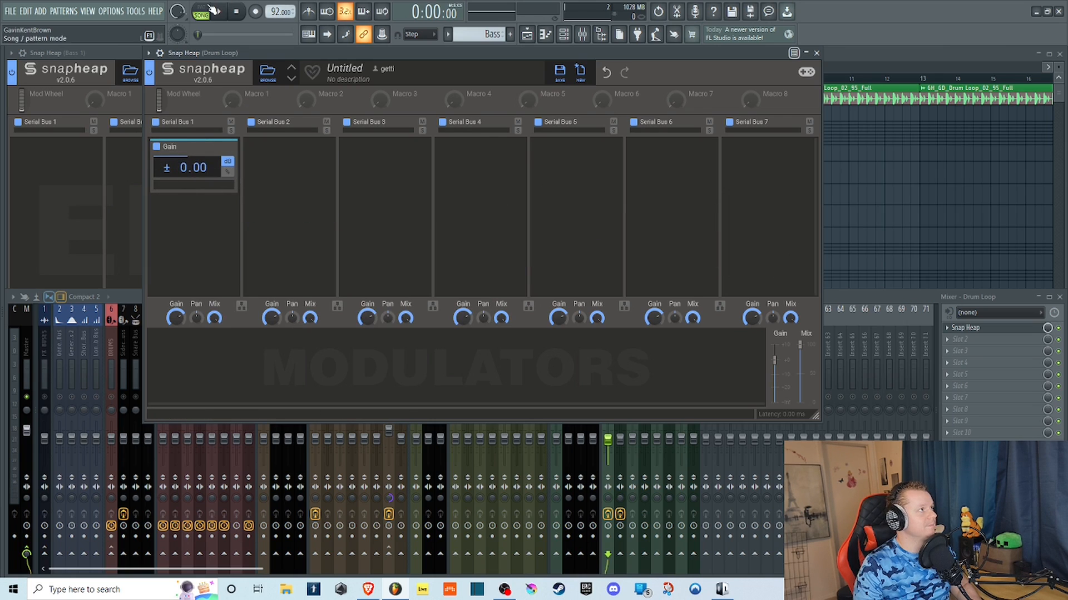
Play the drum loop while adjusting the Gain effect, switch its unit to percent with a level of 38.0 %, and stop playback.
key(space)
mouse_move(192, 168)
mouse_down()
mouse_move(192, 144)
mouse_move(192, 162)
mouse_up()
click(228, 172)
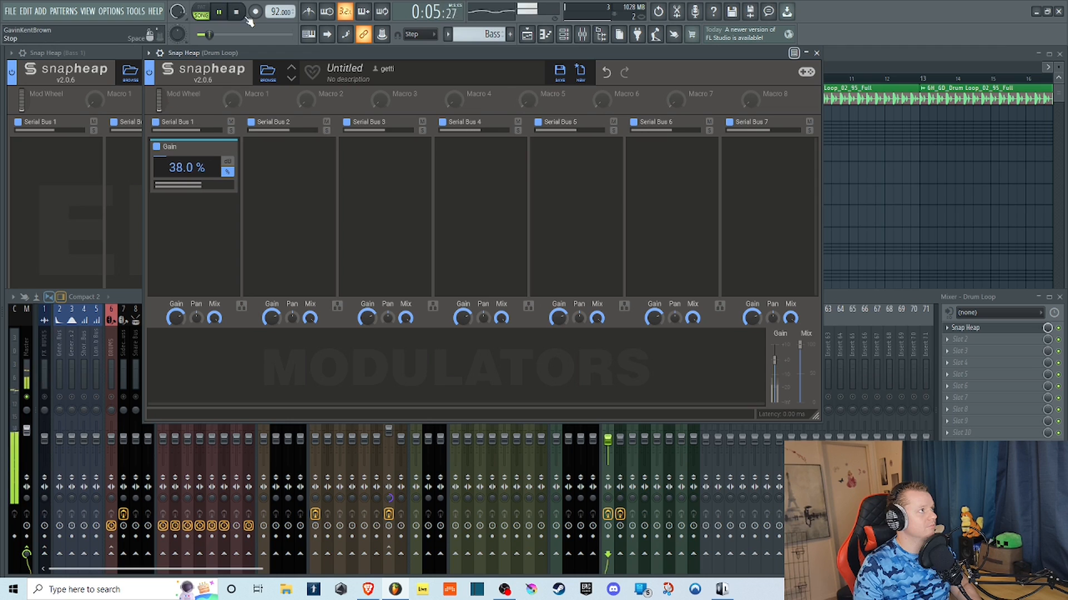
key(space)
Replace the Gain effect on the drum loop with a Gate.
key(Delete)
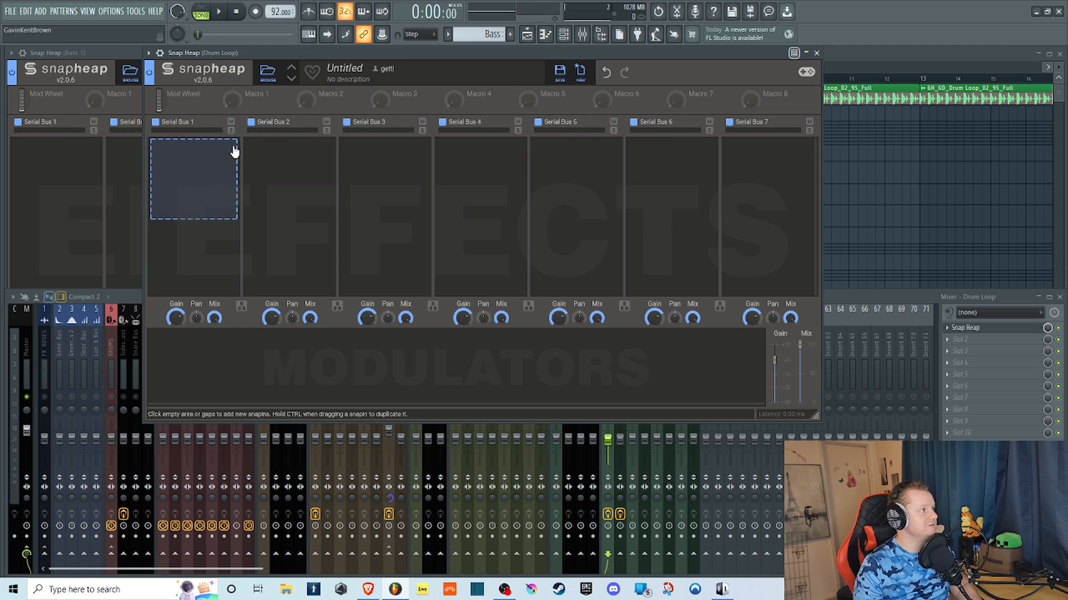
click(203, 173)
click(298, 232)
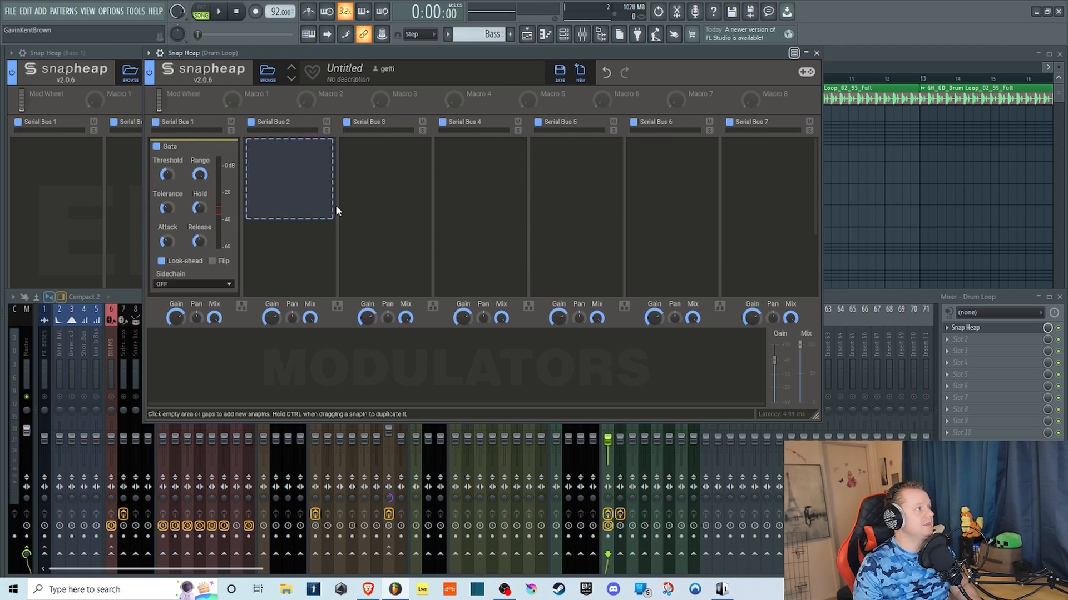
Play the drum loop while adjusting the gate, with range and tolerance at maximum, hold and attack at minimum, and the release swept.
click(219, 12)
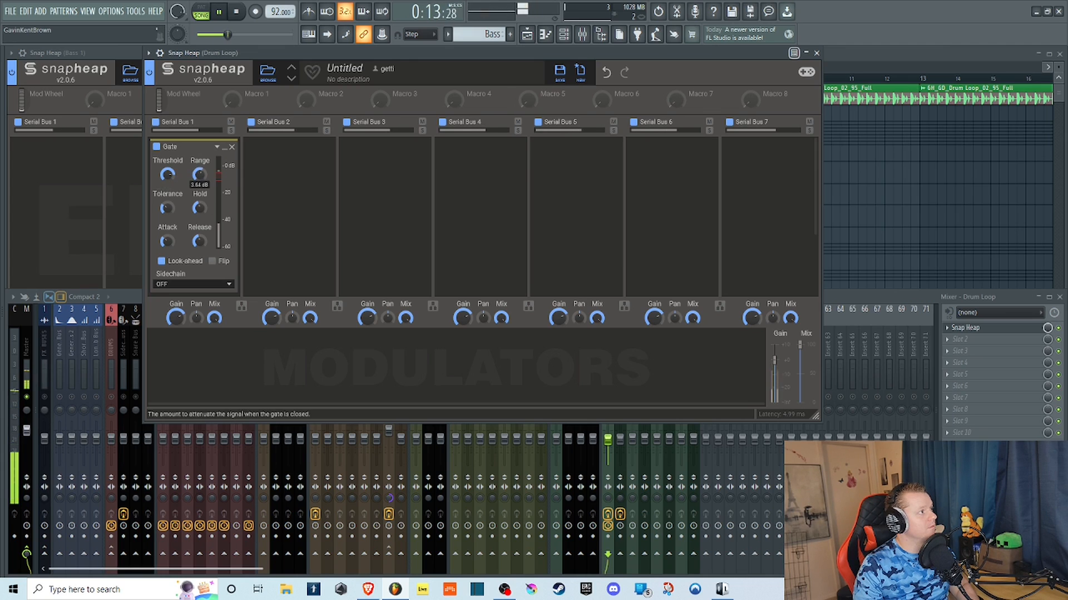
drag(199, 174, 199, 167)
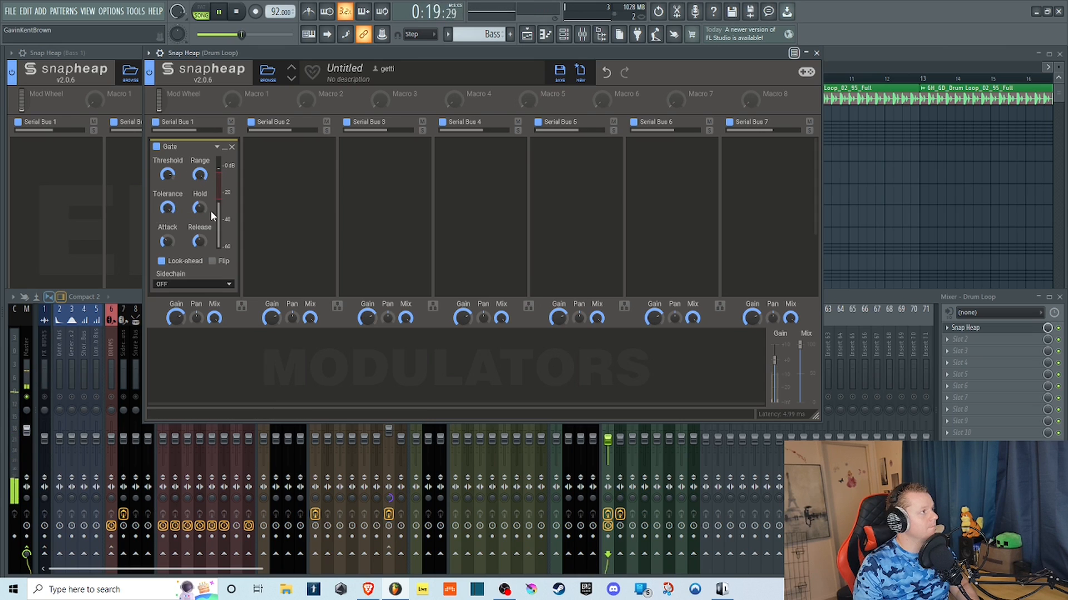
drag(201, 209, 202, 207)
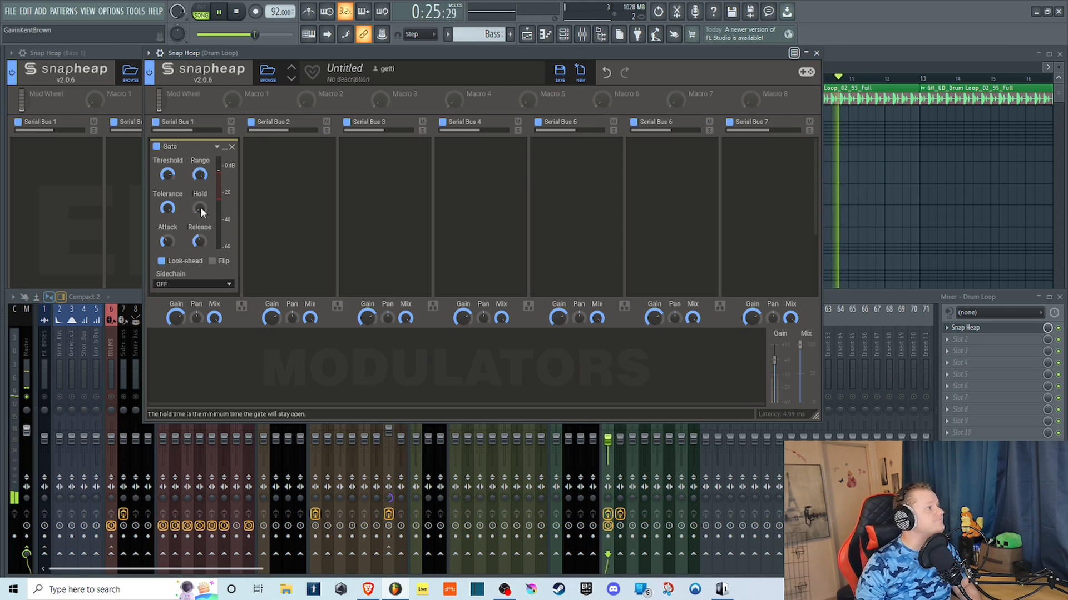
drag(200, 208, 182, 240)
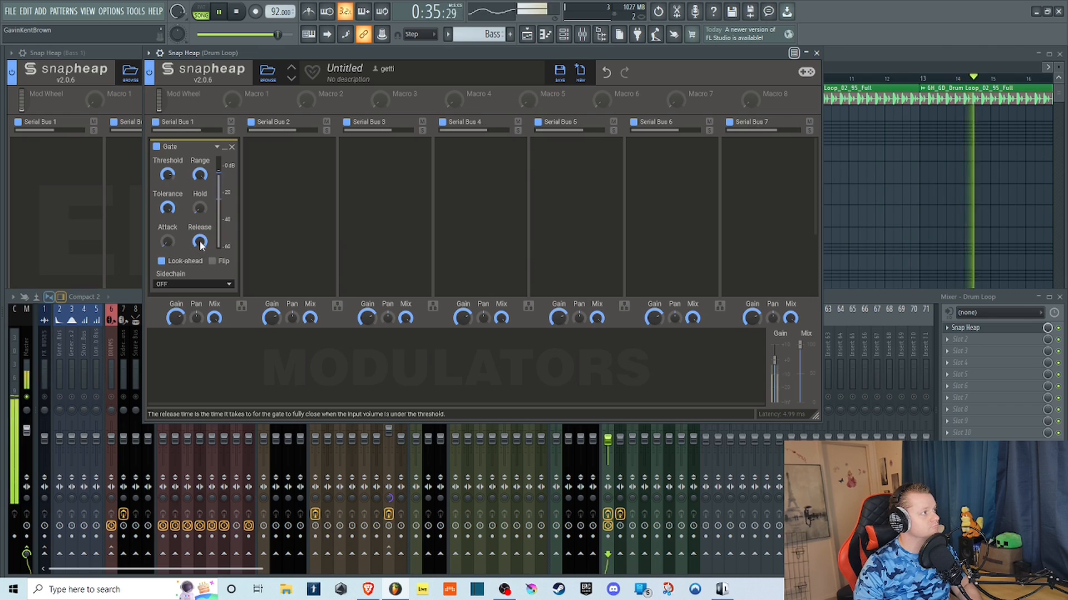
mouse_move(201, 246)
mouse_down()
mouse_move(201, 255)
mouse_move(207, 243)
mouse_up()
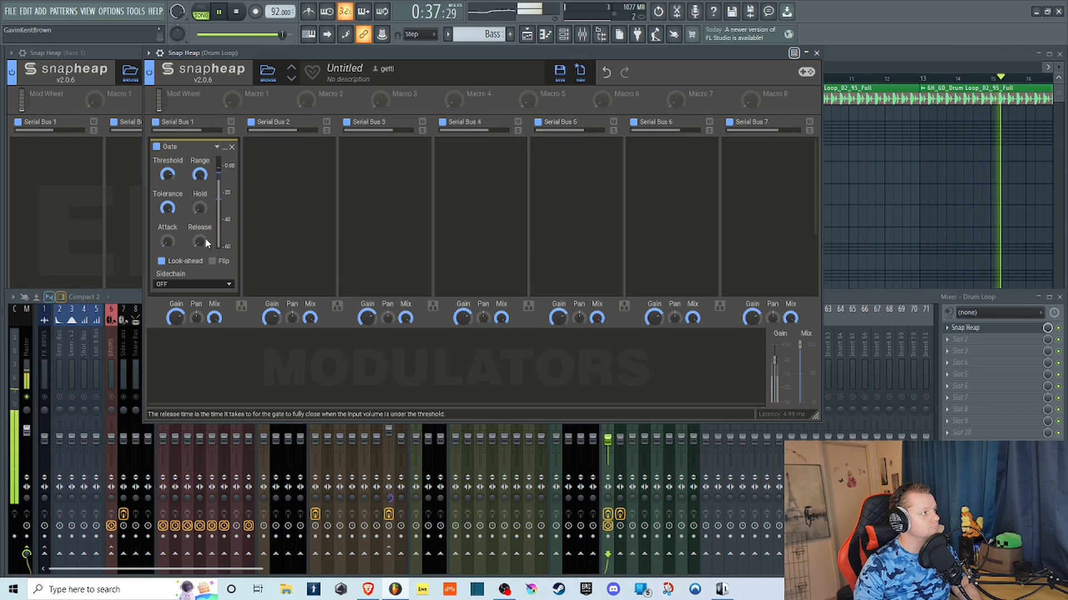
Toggle the gate's Look-ahead and Flip during playback, keep Sidechain on OFF, adjust the threshold, and stop playback.
click(167, 264)
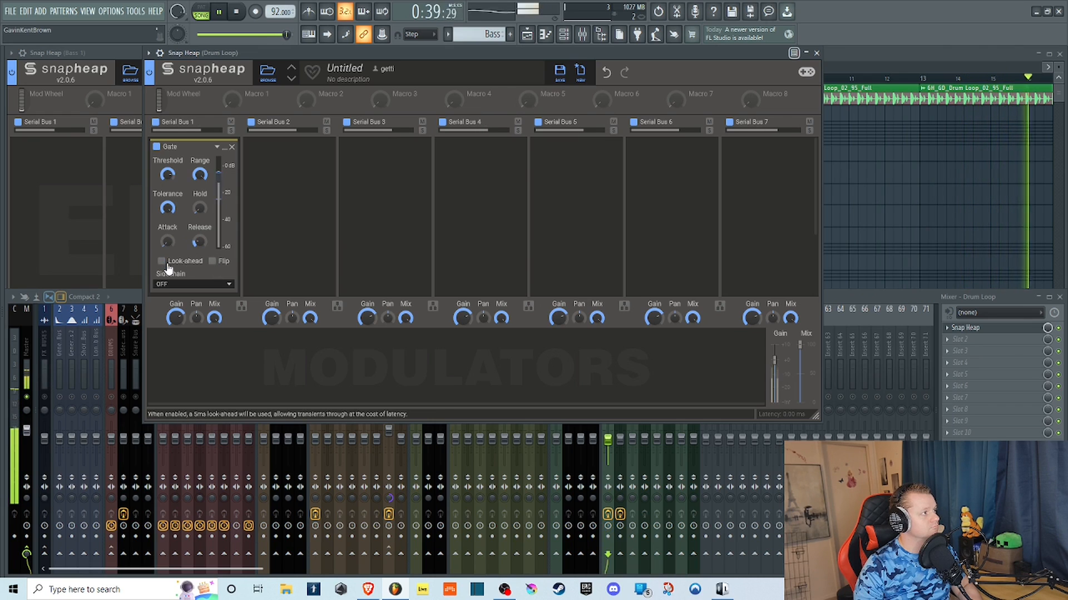
click(164, 262)
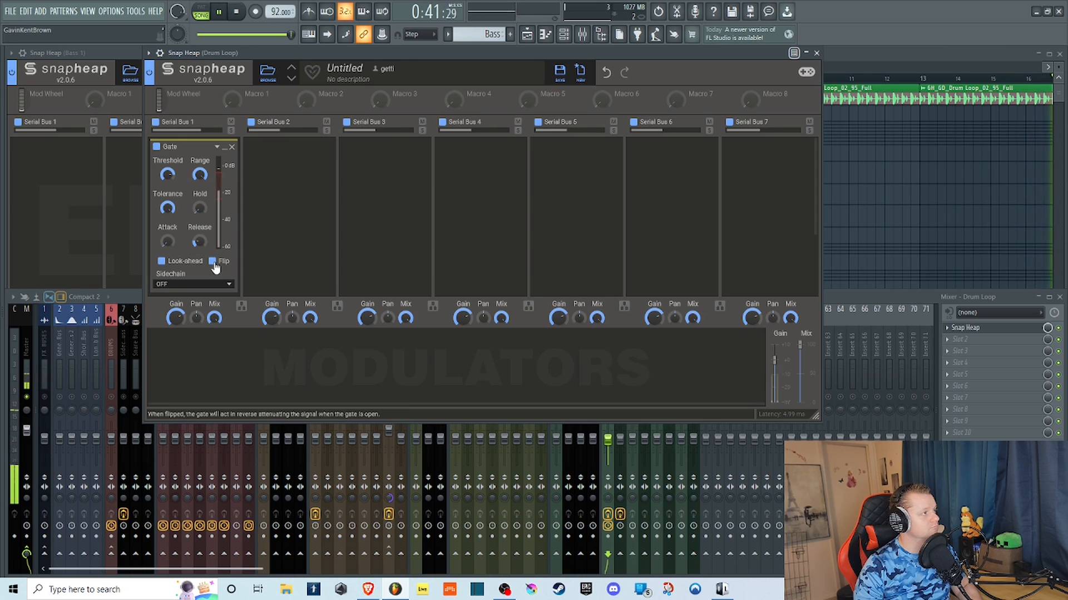
click(216, 284)
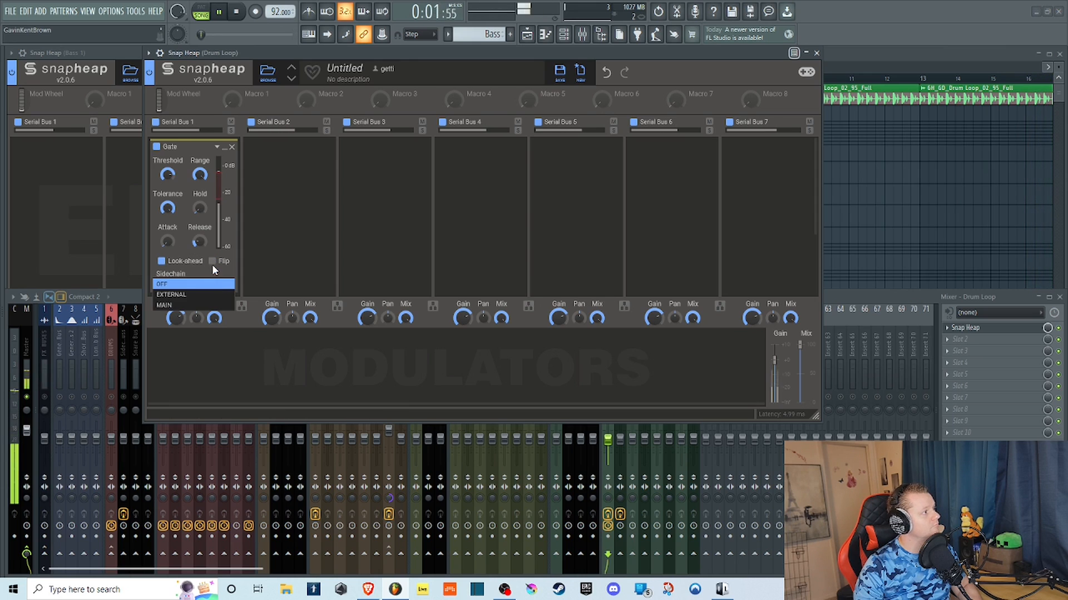
click(212, 269)
drag(168, 174, 168, 151)
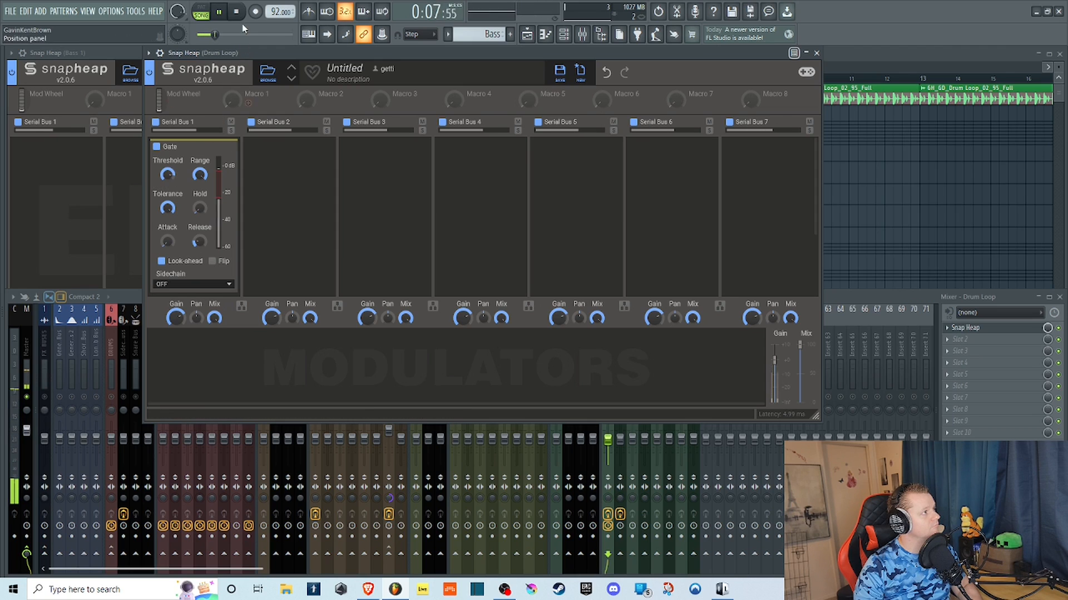
key(space)
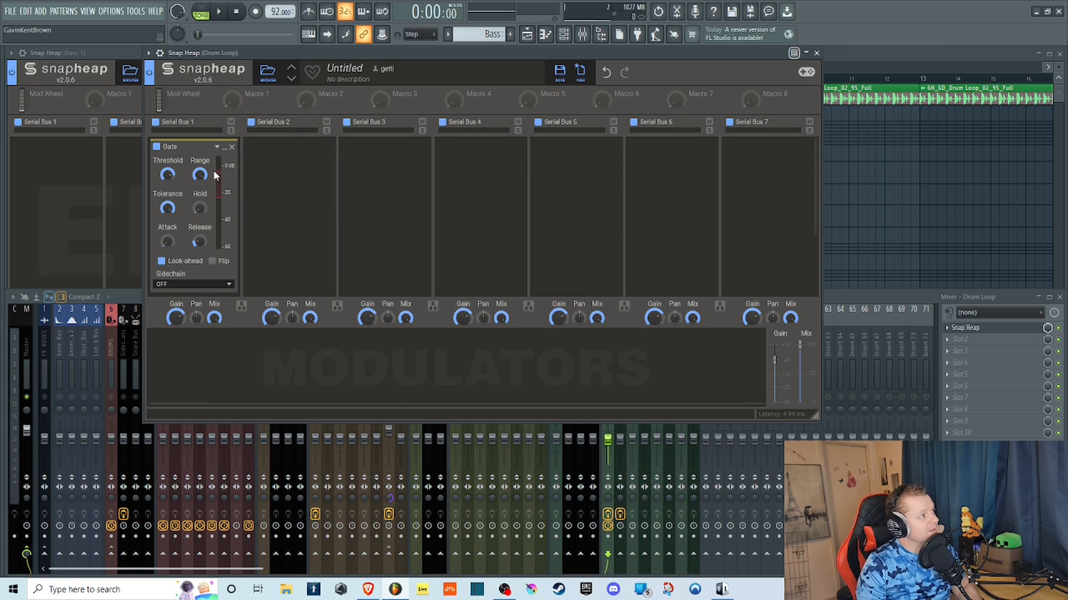
Replace the Gate on the drum loop with a Haas effect.
click(231, 147)
click(209, 165)
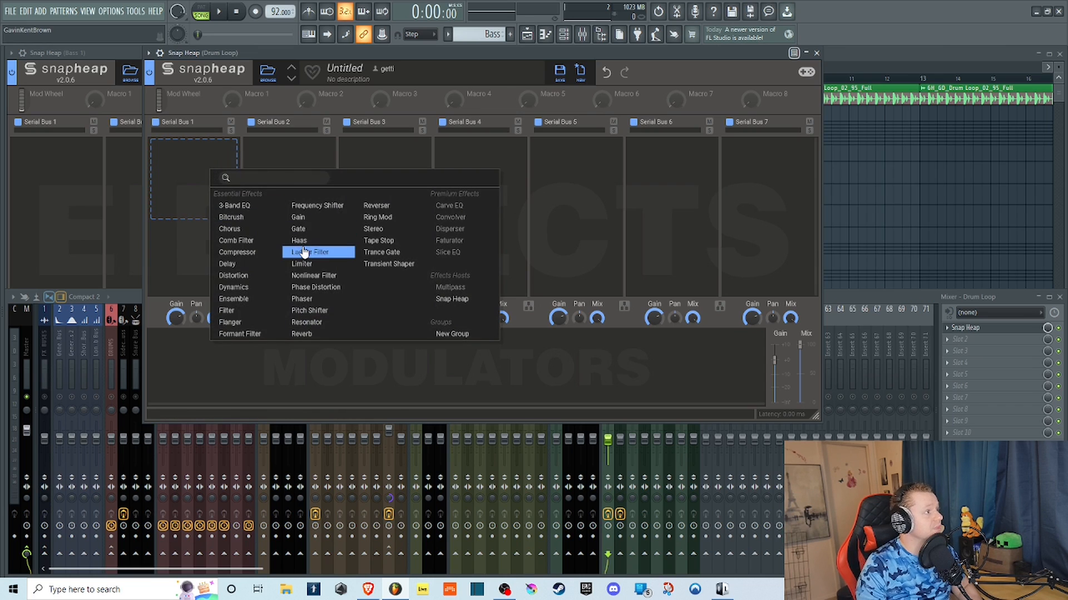
click(303, 241)
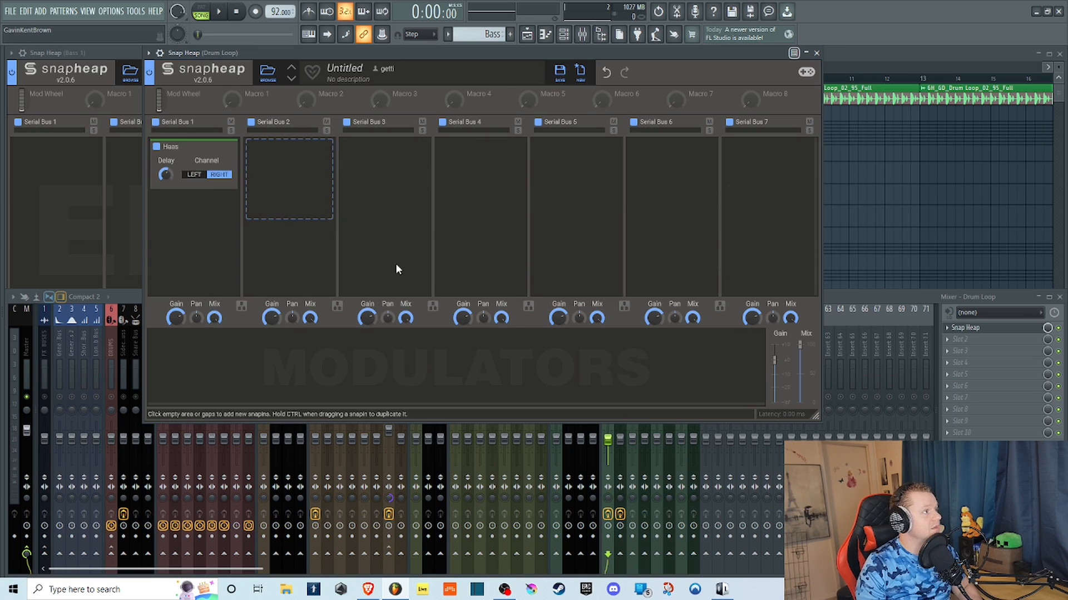
Play the drum loop while varying the Haas delay on the left channel, switch the channel back to right, and stop playback.
click(219, 9)
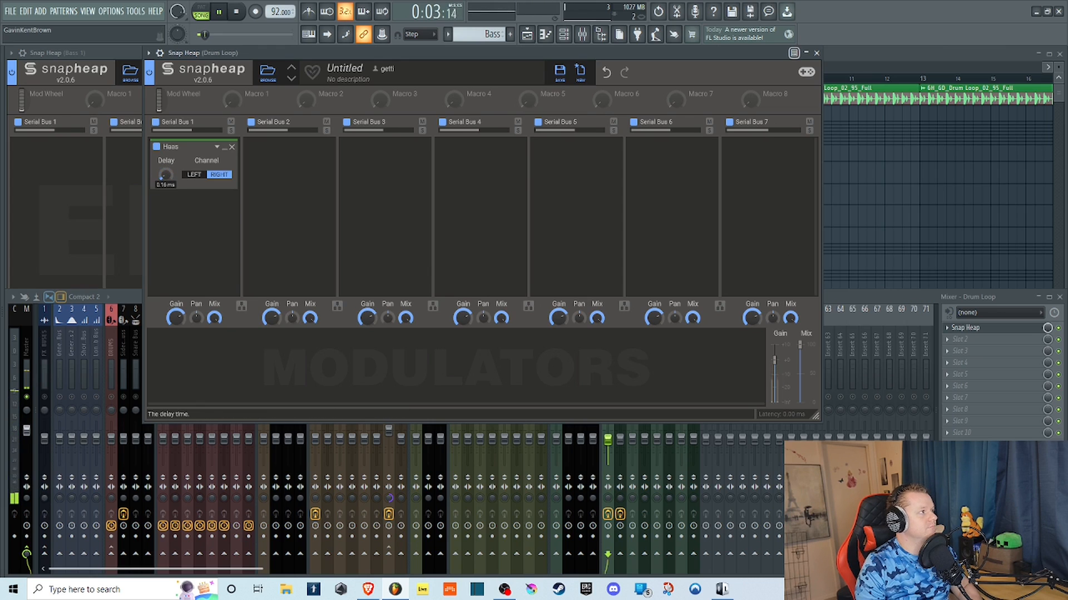
click(194, 174)
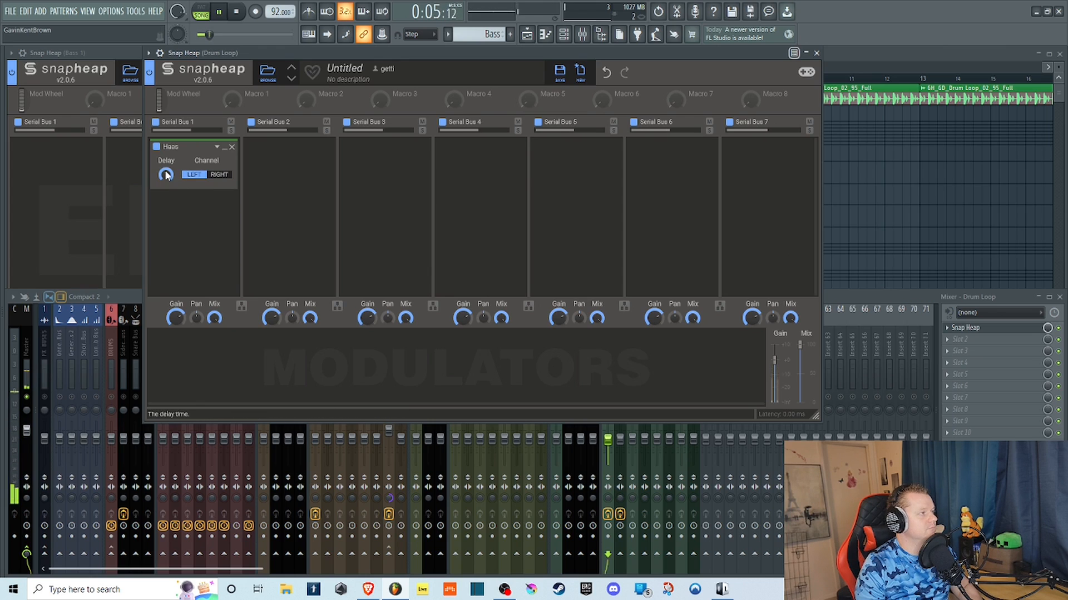
drag(165, 174, 166, 214)
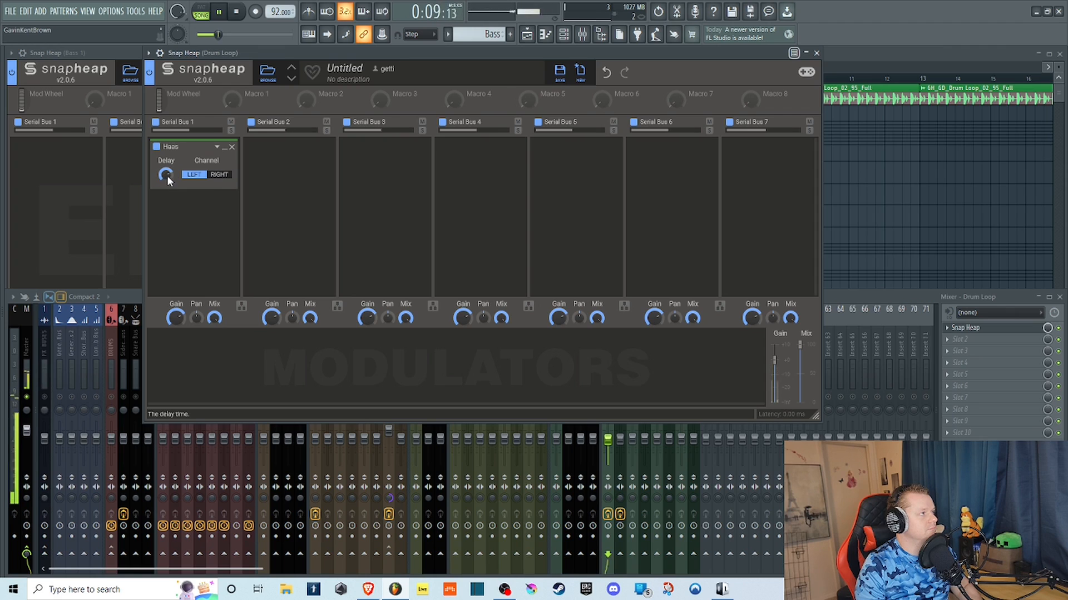
click(220, 175)
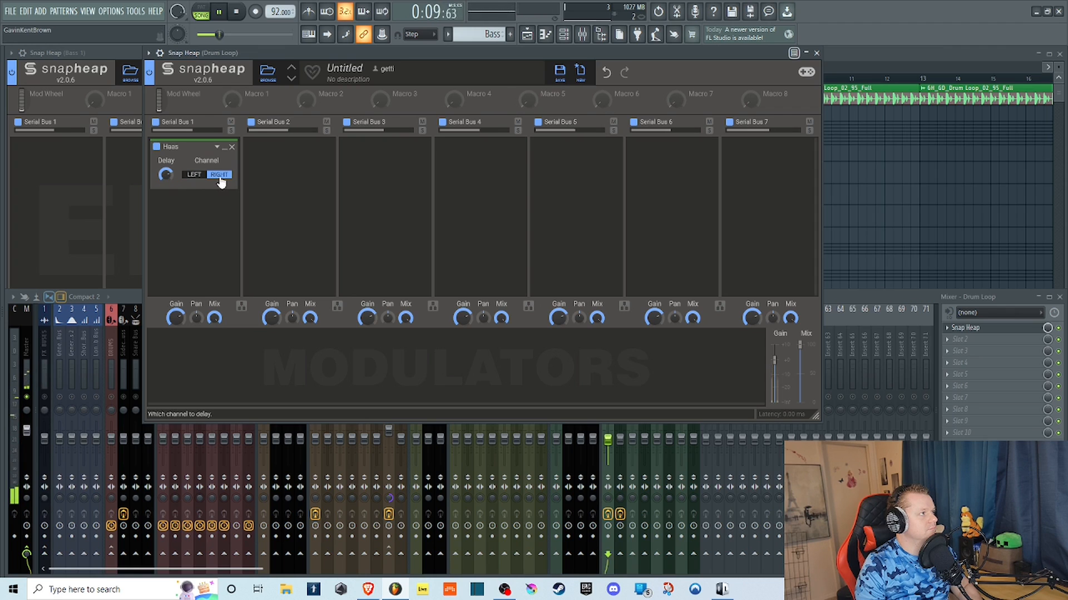
click(238, 11)
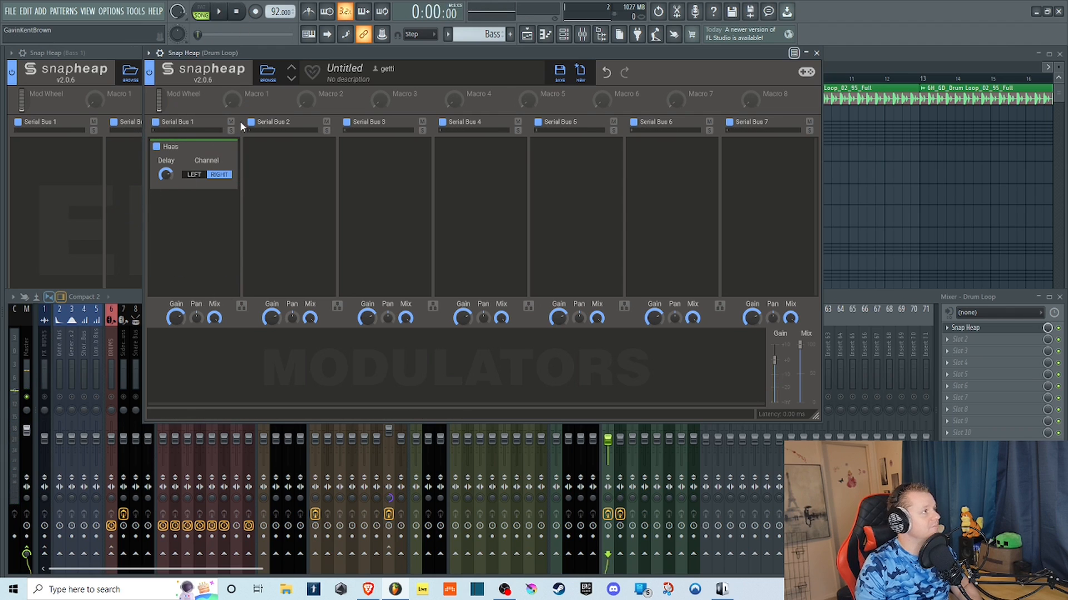
Replace the Haas effect on the drum loop with a Ladder Filter.
click(231, 147)
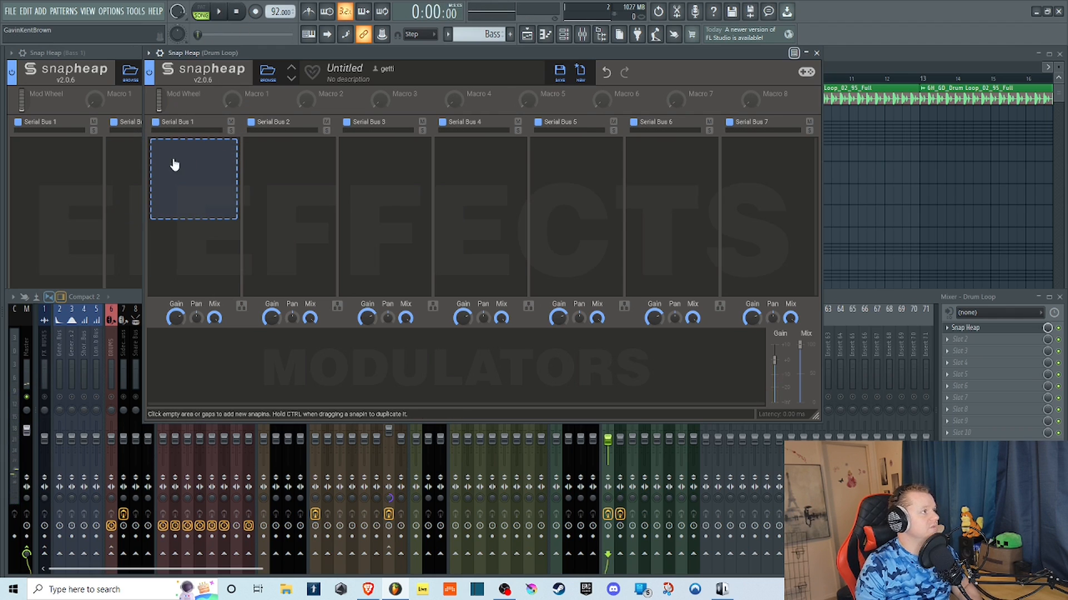
click(172, 161)
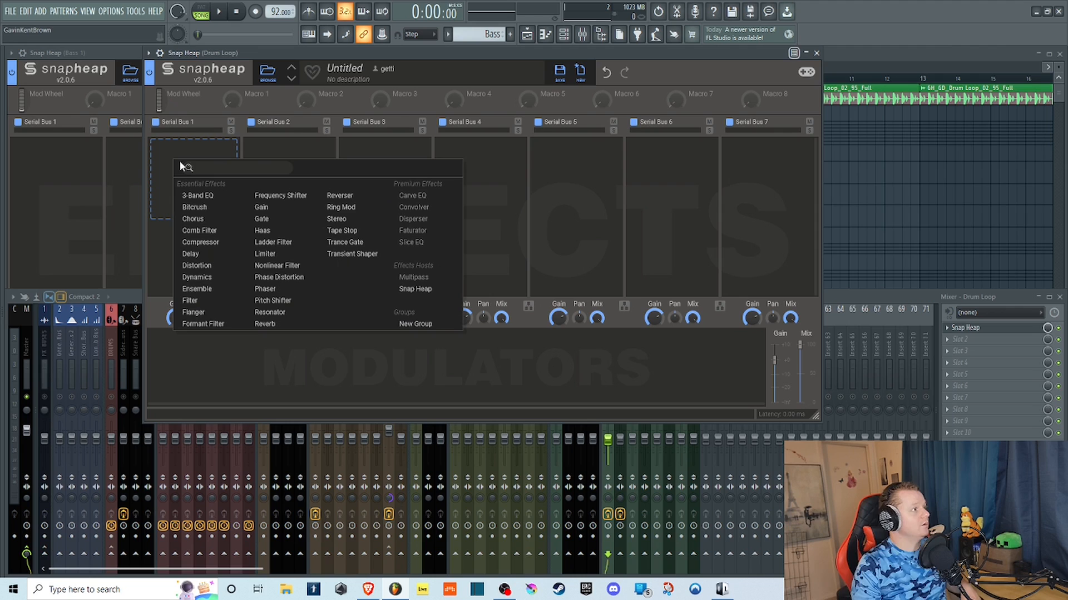
click(273, 242)
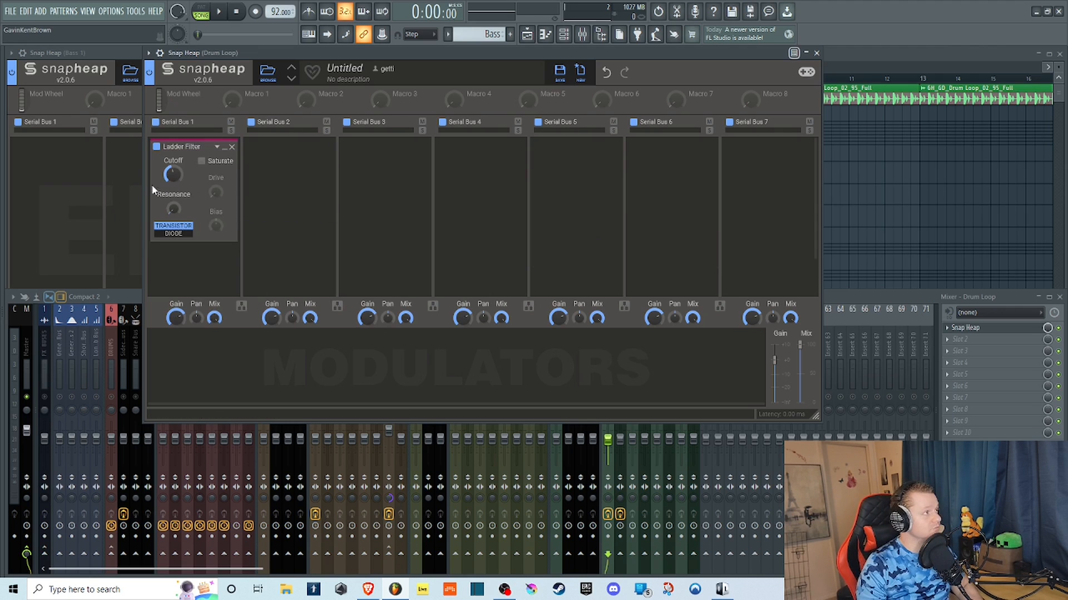
Play the drum loop while sweeping the Ladder Filter's cutoff, trying Saturate and switching from Transistor to Diode, and stop playback.
click(219, 12)
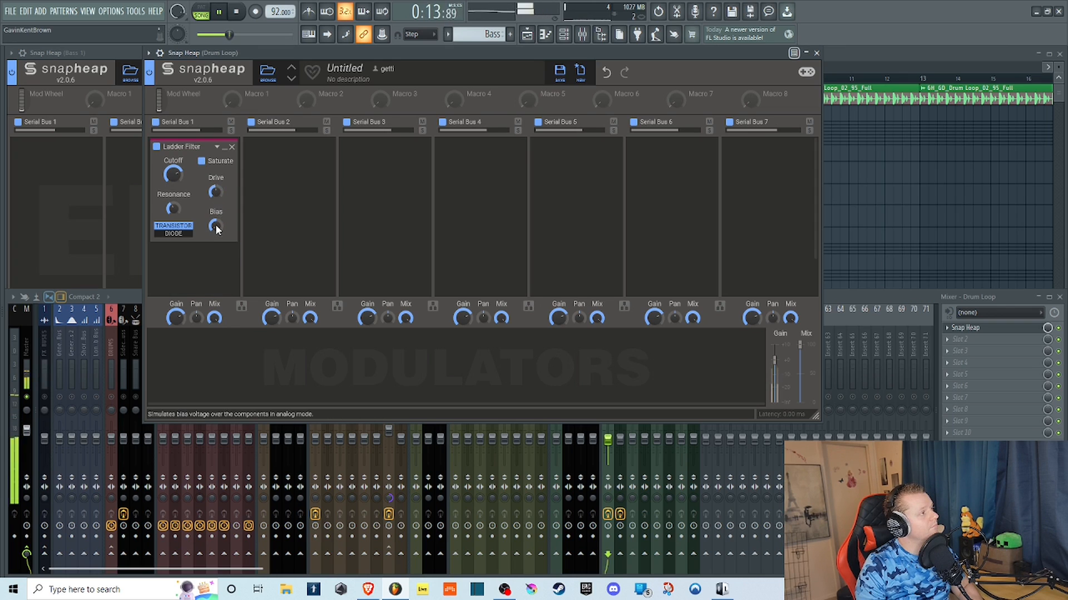
drag(173, 175, 173, 162)
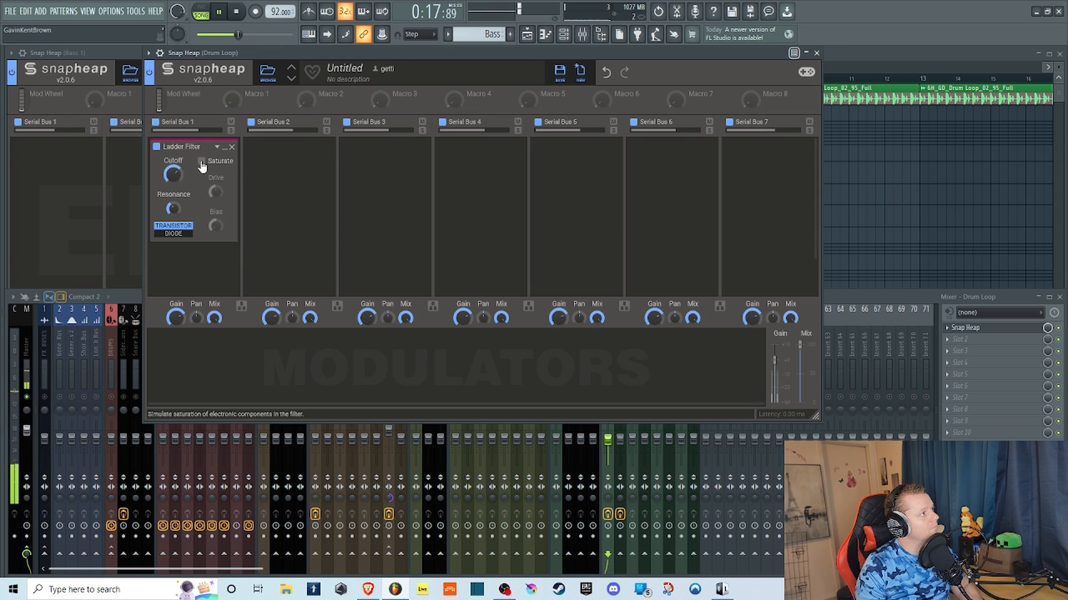
drag(173, 175, 173, 214)
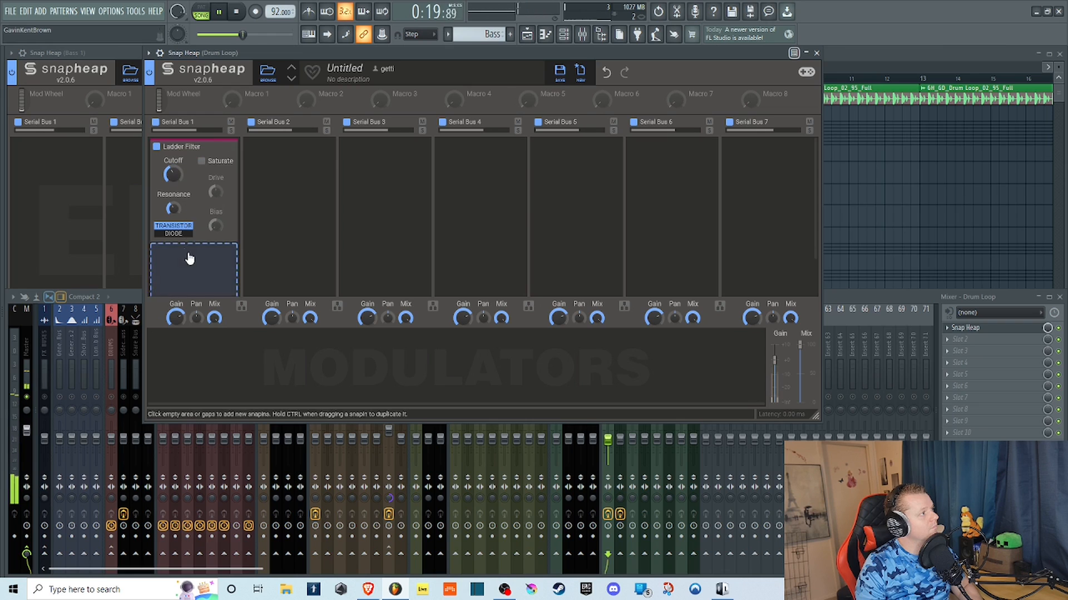
click(180, 234)
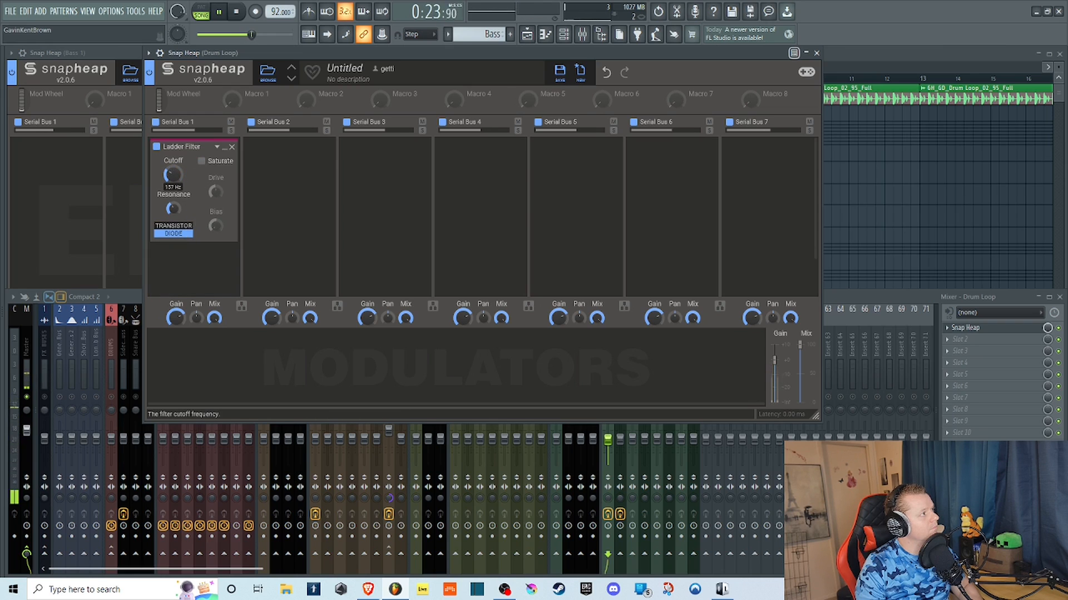
drag(173, 175, 173, 146)
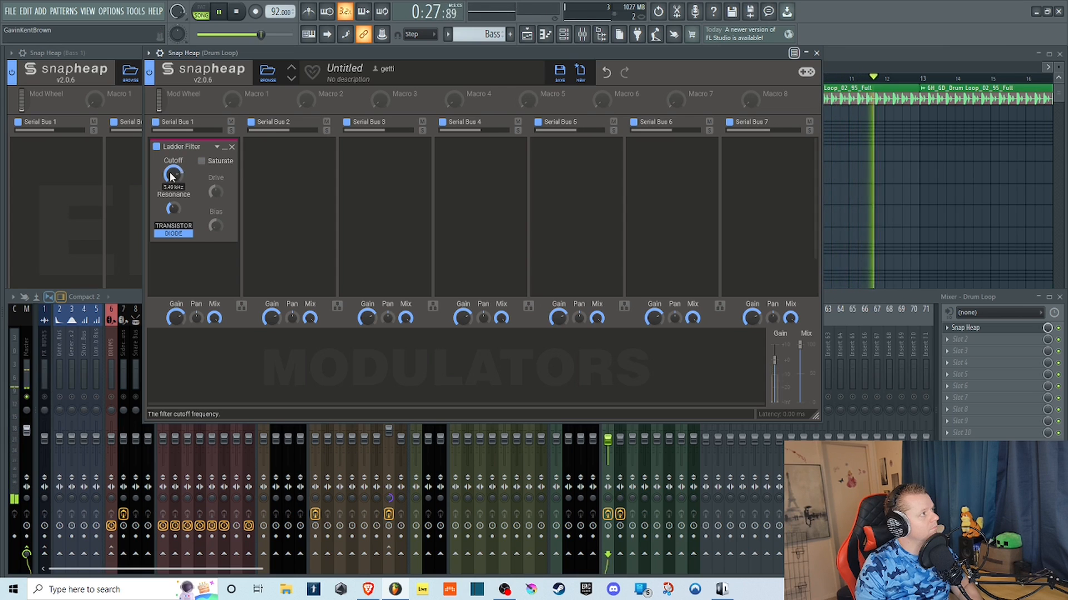
key(space)
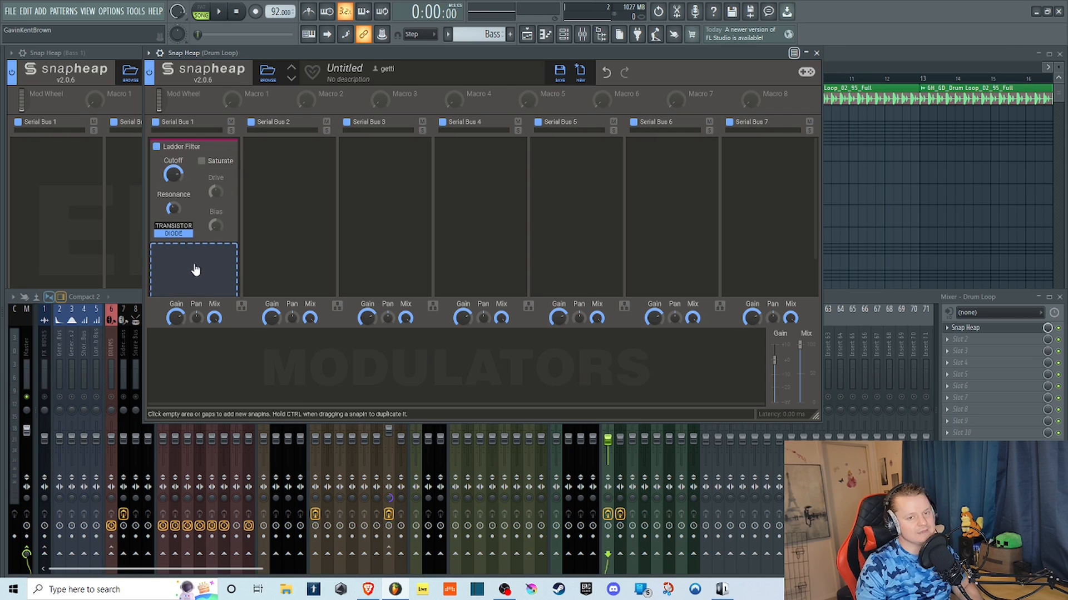
Add a Filter below the Ladder Filter on Serial Bus 1 and enlarge the plugin window to show both effects fully.
click(195, 251)
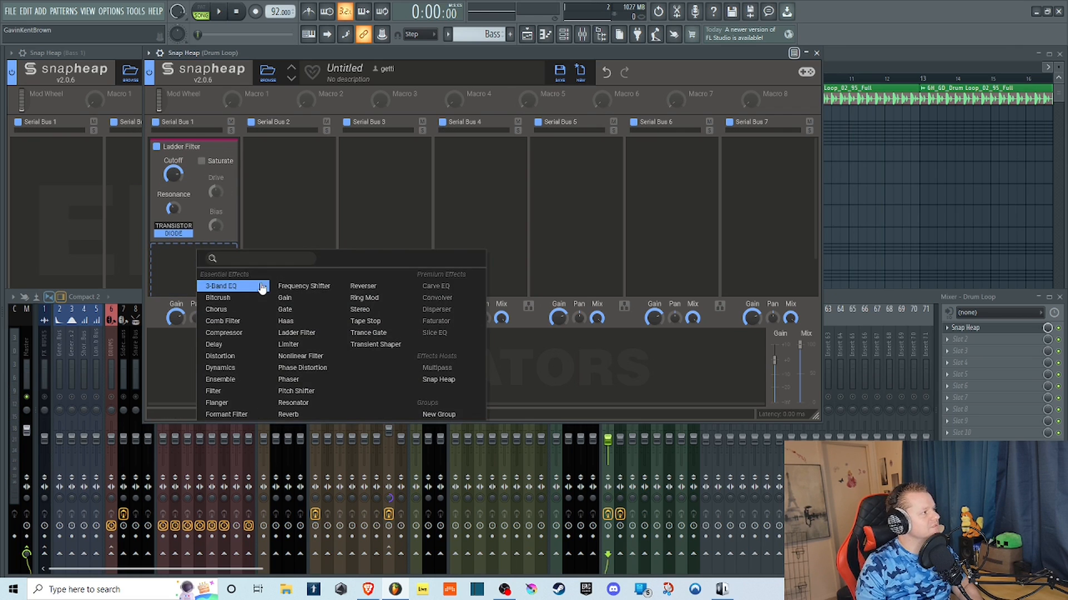
click(224, 392)
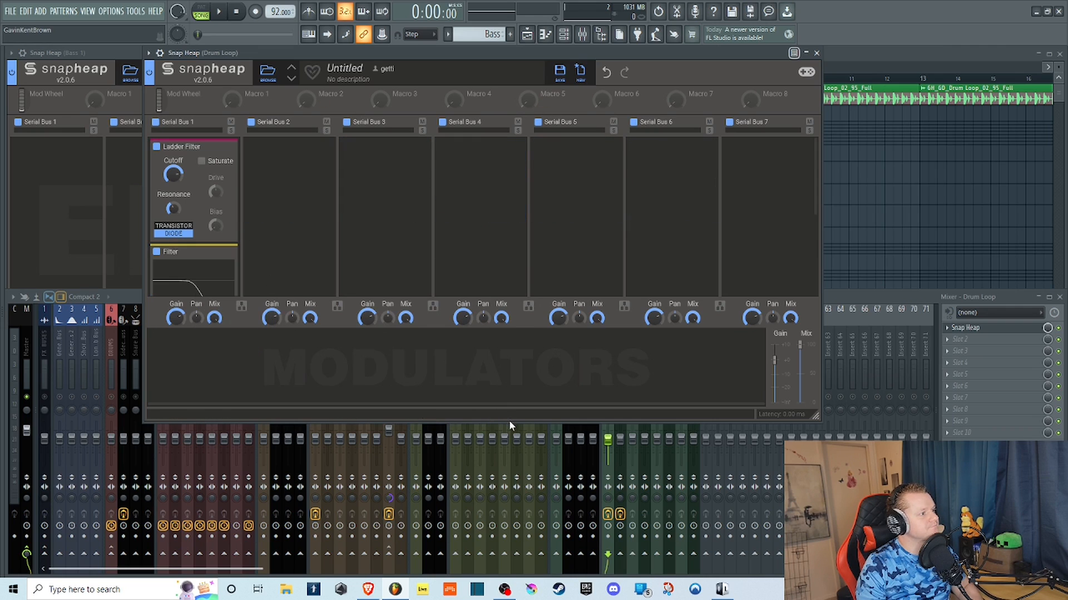
drag(816, 416, 851, 514)
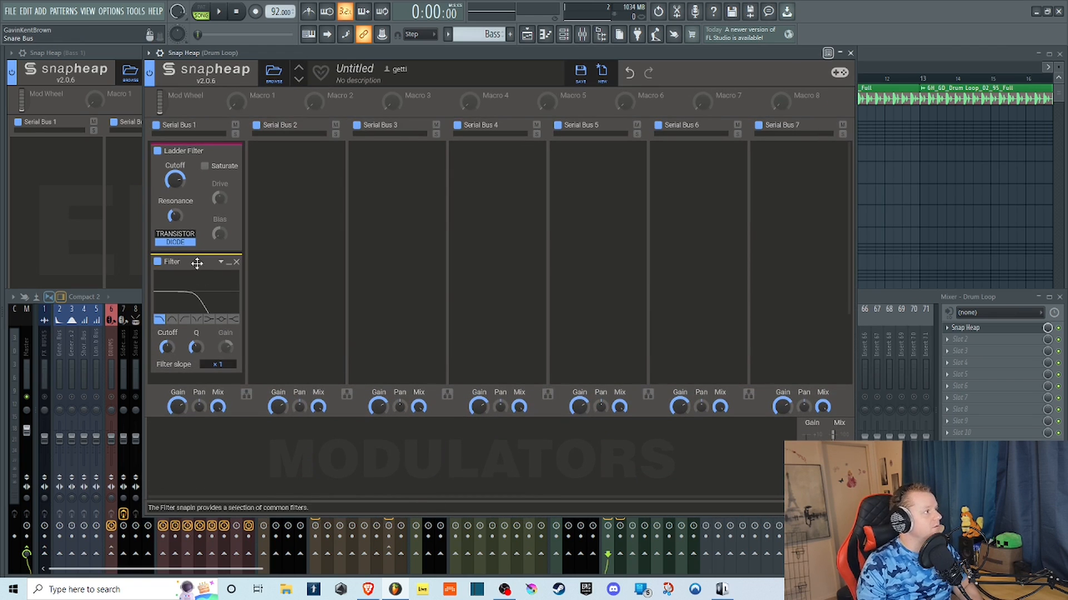
Play the drum loop through the Ladder Filter alone and through the Filter alone, varying each cutoff and raising the Filter's Q.
key(space)
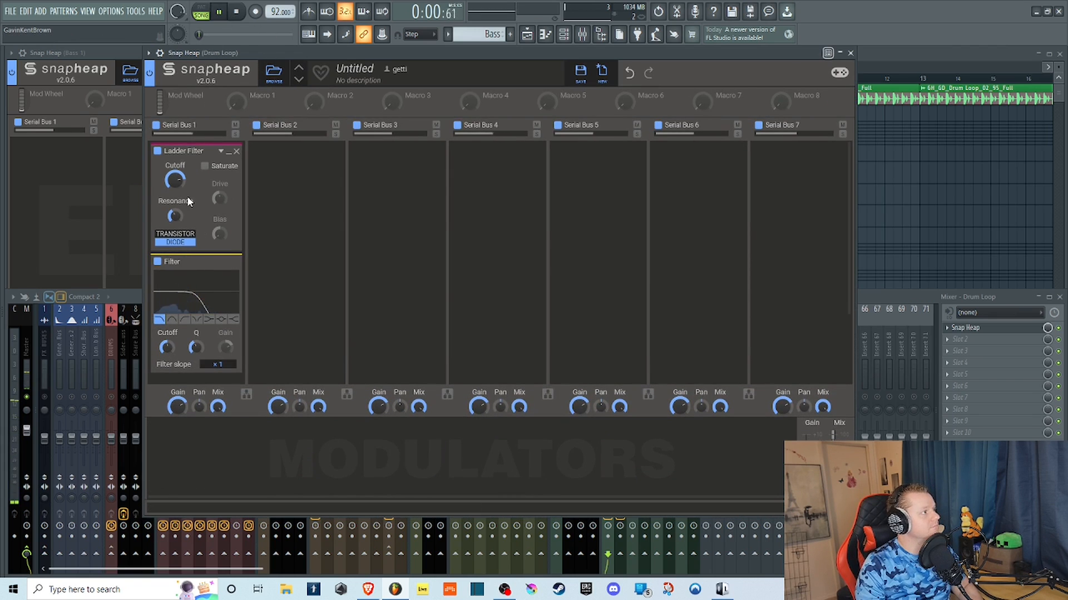
click(158, 261)
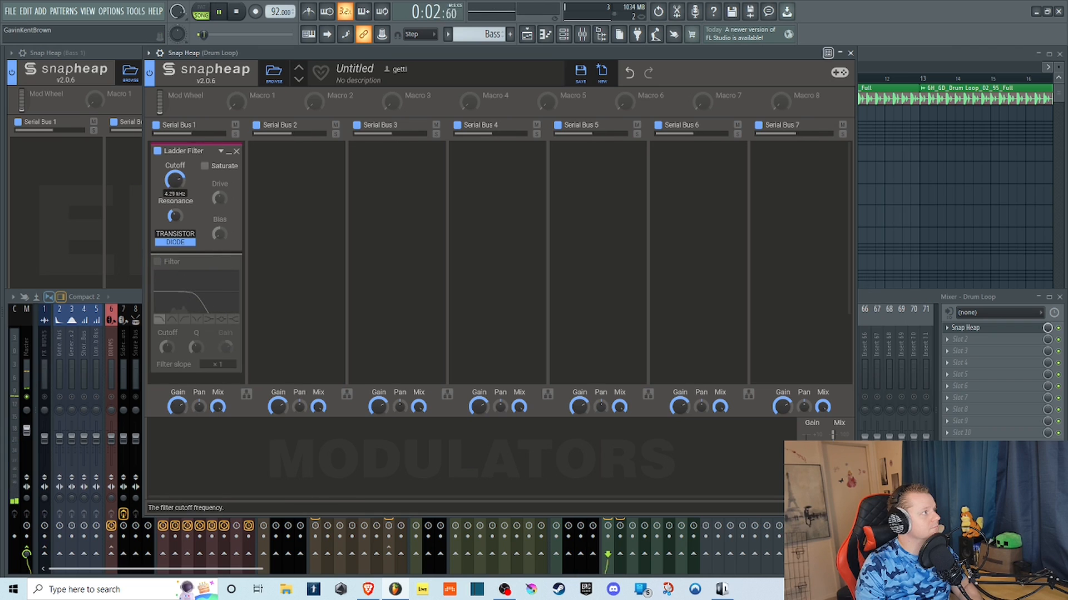
drag(174, 179, 174, 184)
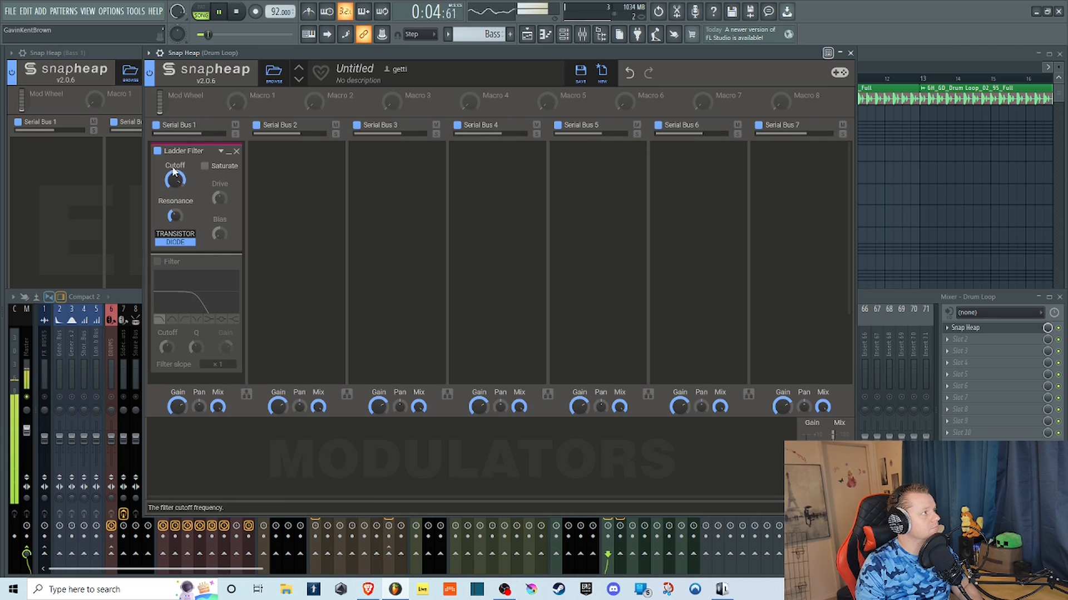
click(158, 150)
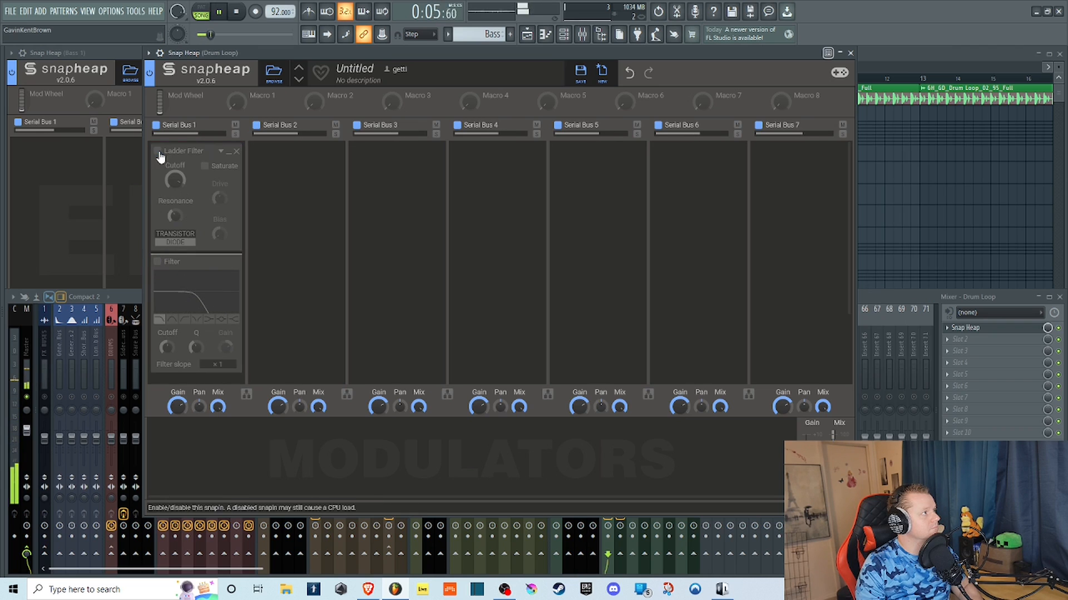
click(157, 261)
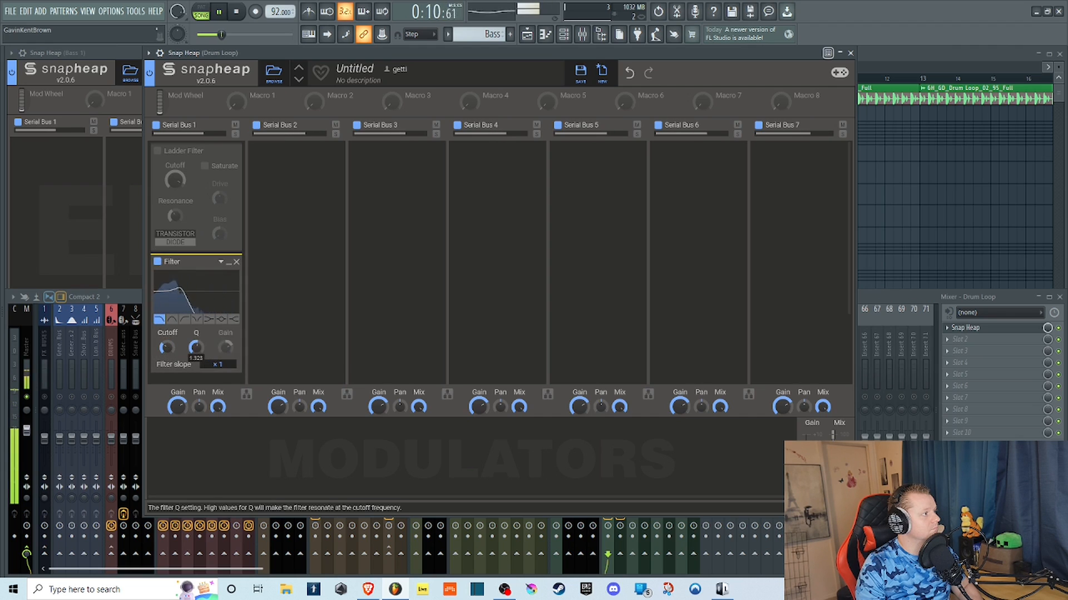
mouse_move(166, 348)
mouse_down()
mouse_move(166, 297)
mouse_move(166, 348)
mouse_up()
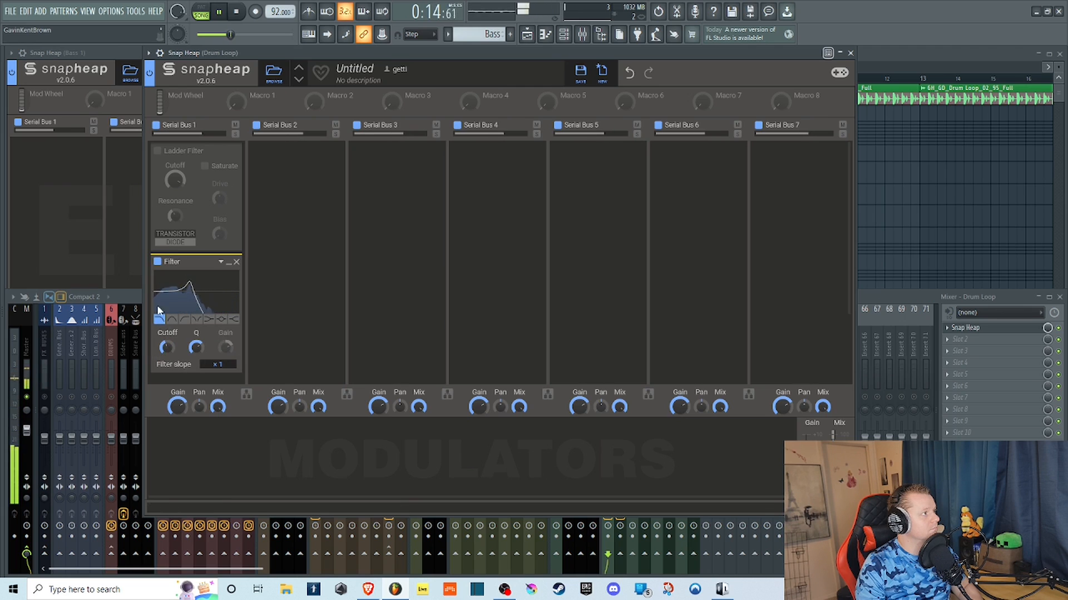
Bypass the Filter, re-enable the Ladder Filter and sweep its cutoff in Transistor mode before returning it to Diode.
click(158, 264)
click(157, 151)
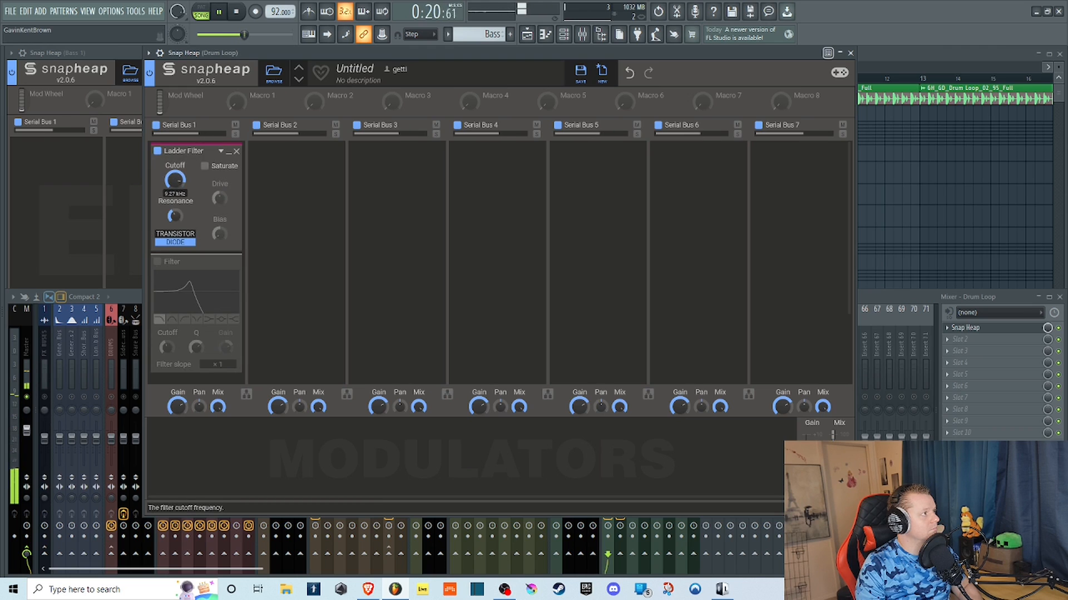
click(177, 234)
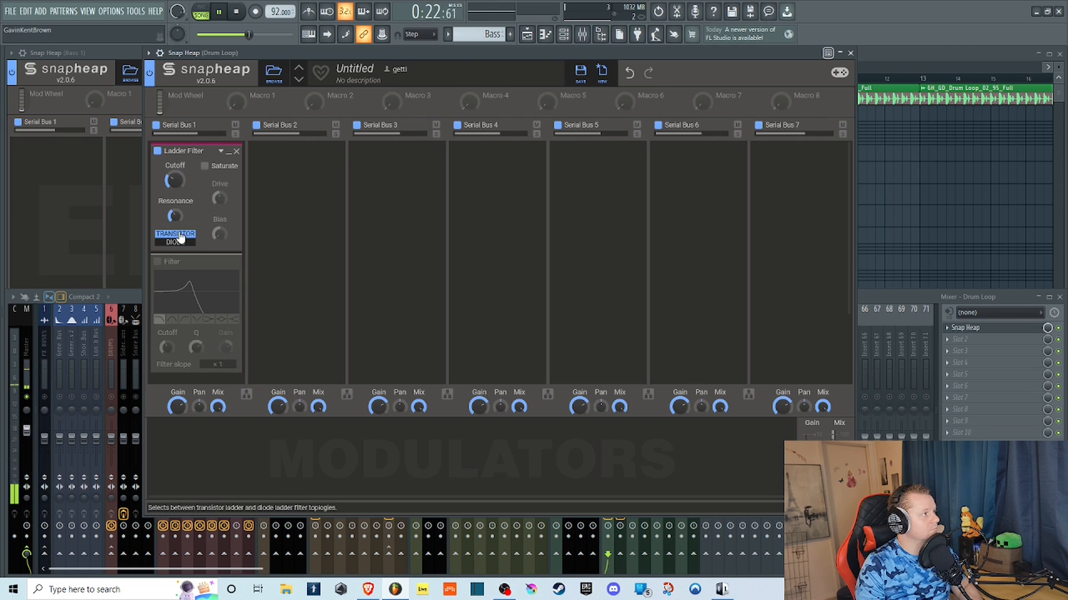
drag(175, 182, 175, 182)
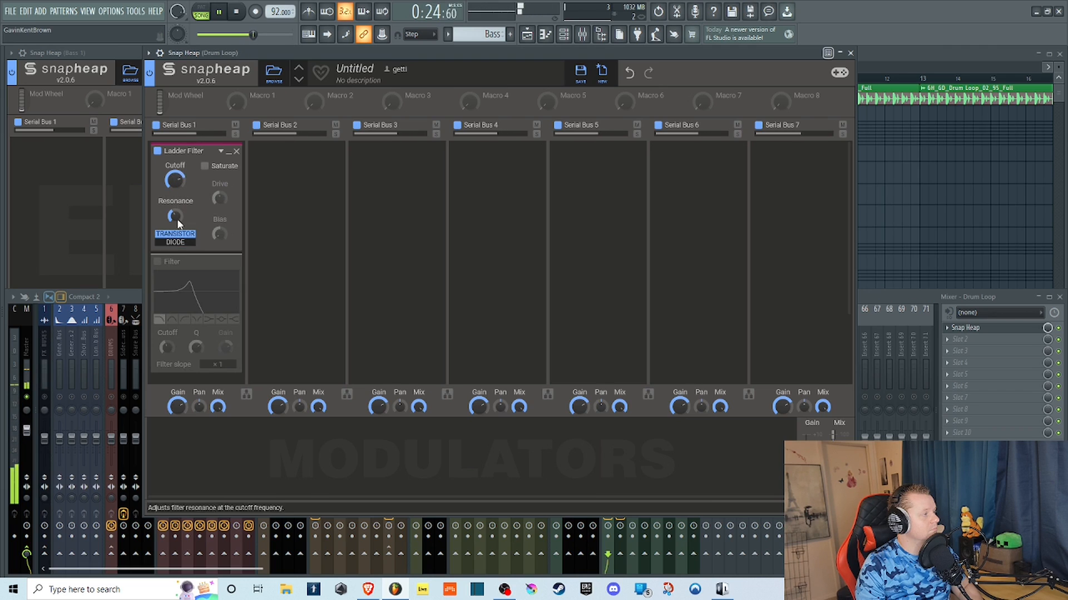
click(176, 242)
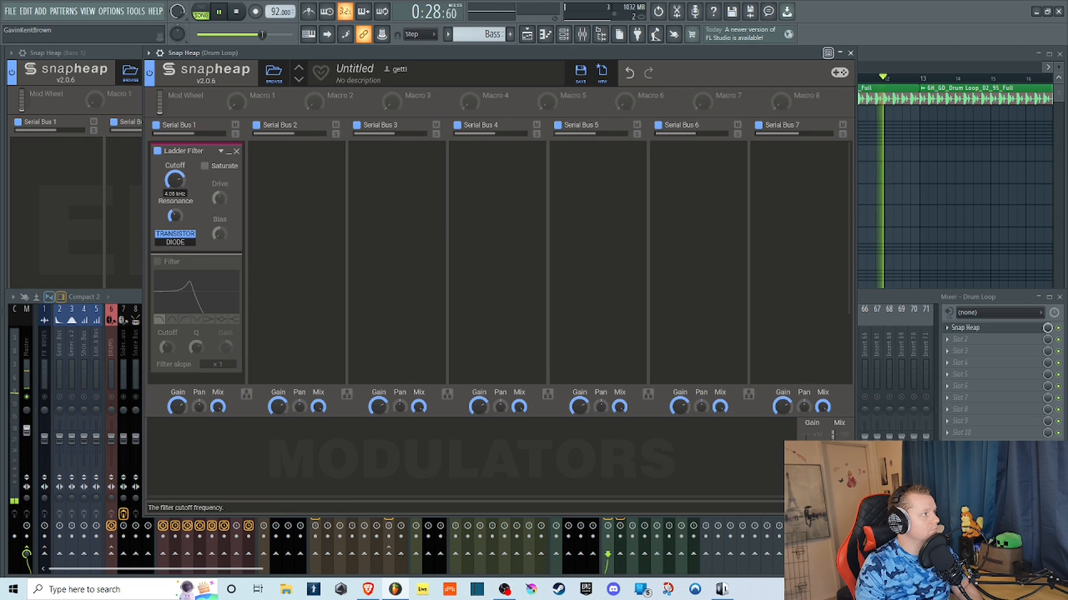
click(175, 242)
Turn on Saturate for the Ladder Filter in Diode mode, bypass the effect for comparison, and stop playback.
click(205, 167)
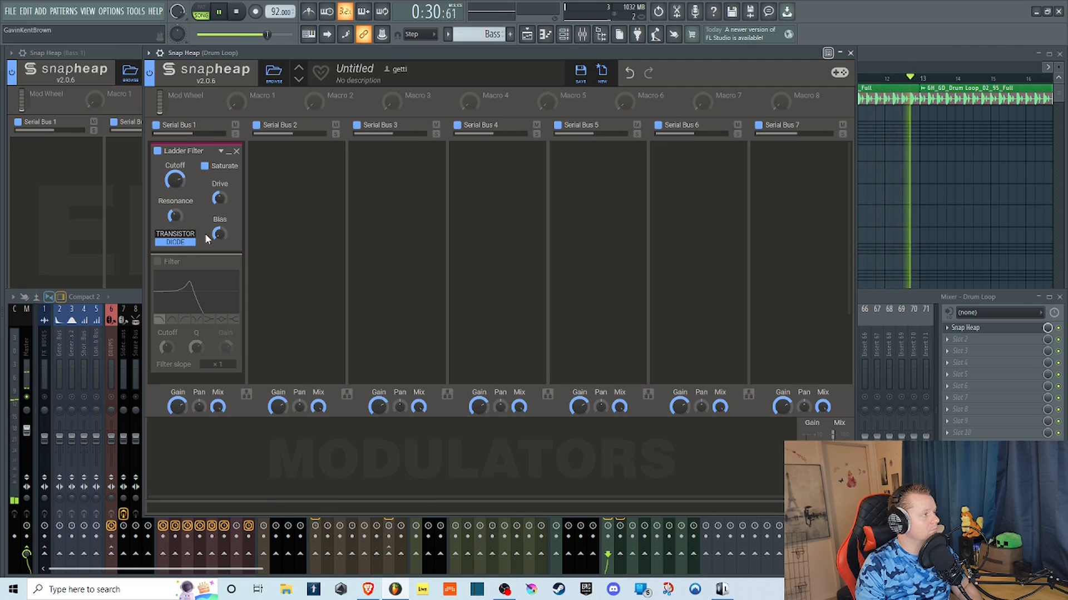
click(188, 245)
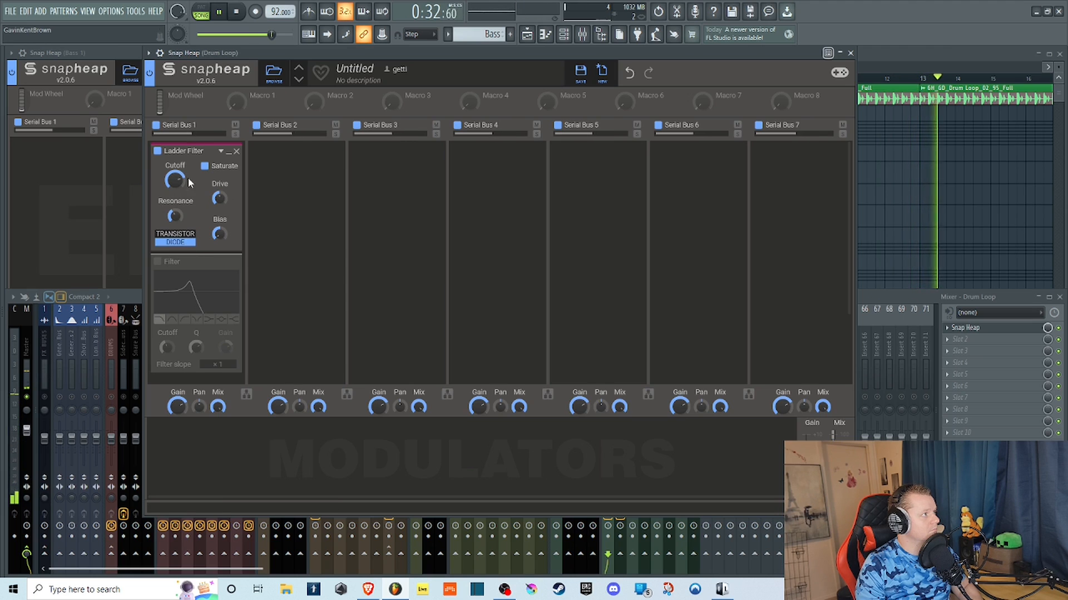
click(157, 151)
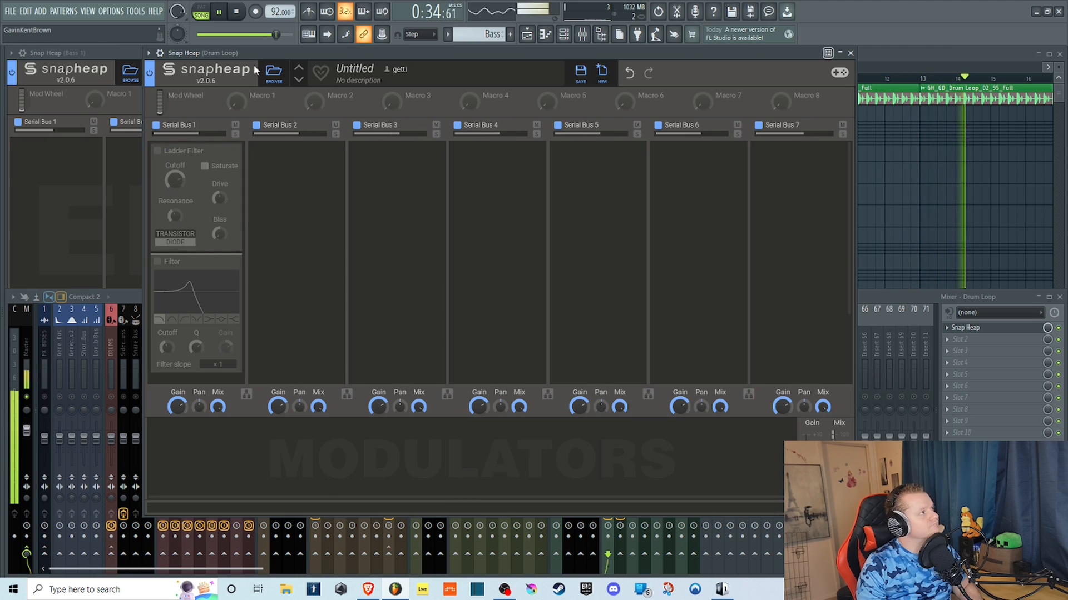
key(space)
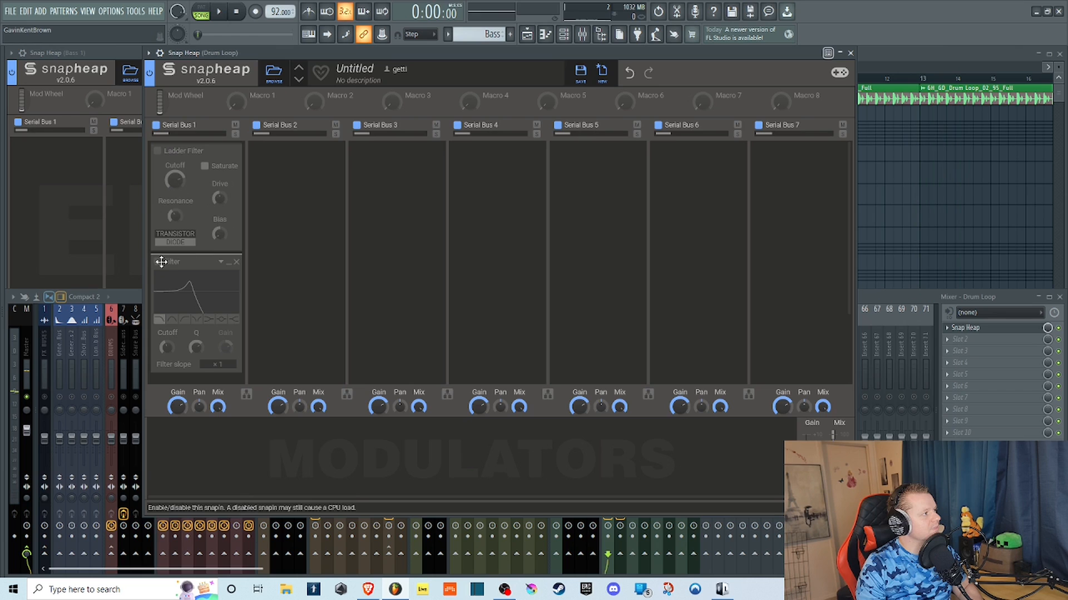
Remove the Filter and the Ladder Filter from Serial Bus 1 and add a Limiter in their place.
click(237, 262)
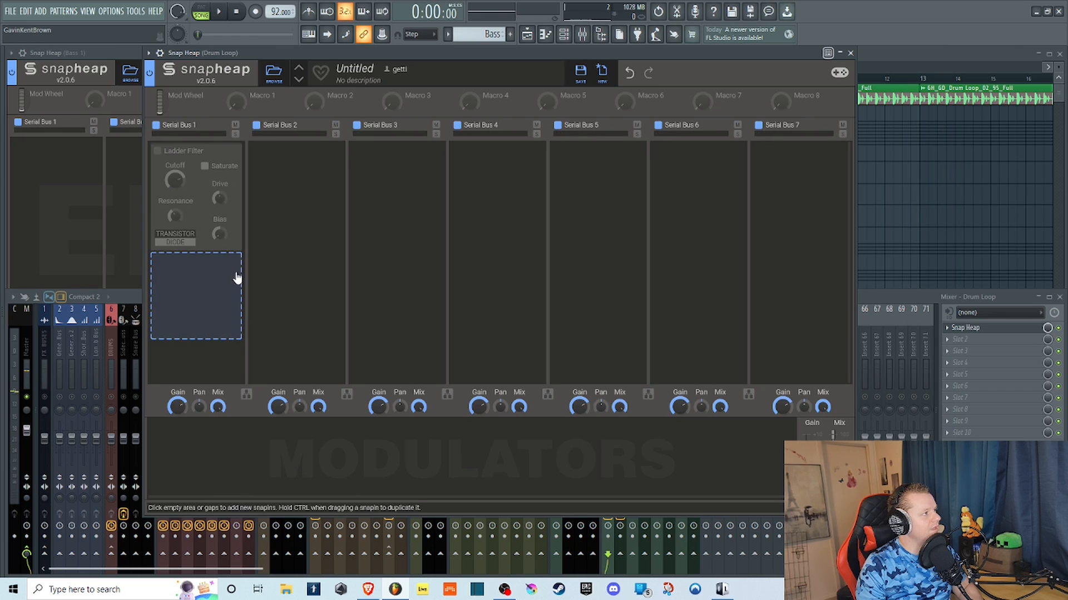
click(157, 151)
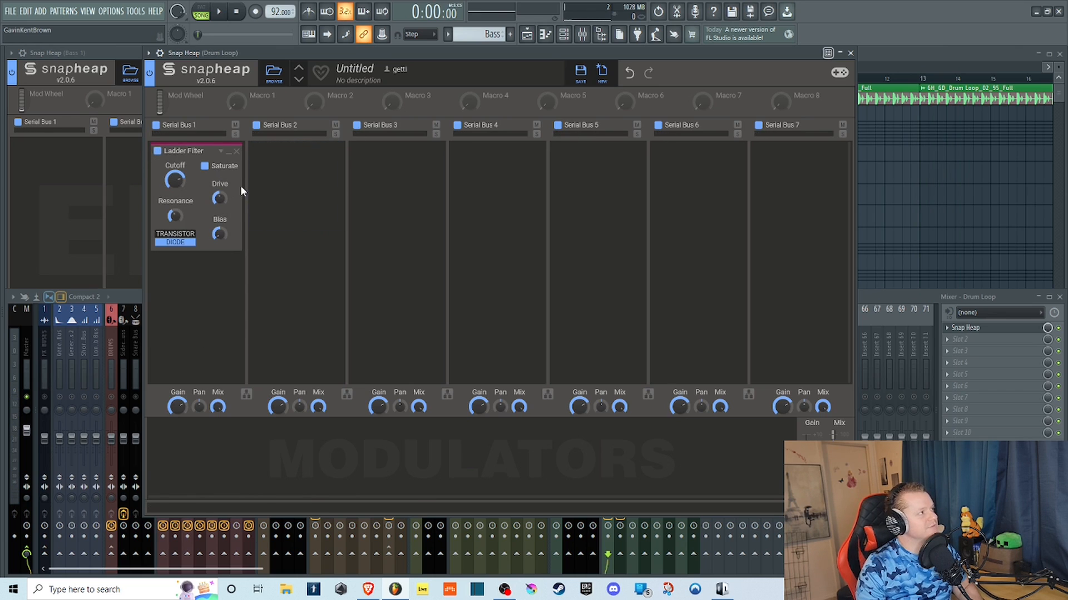
click(236, 155)
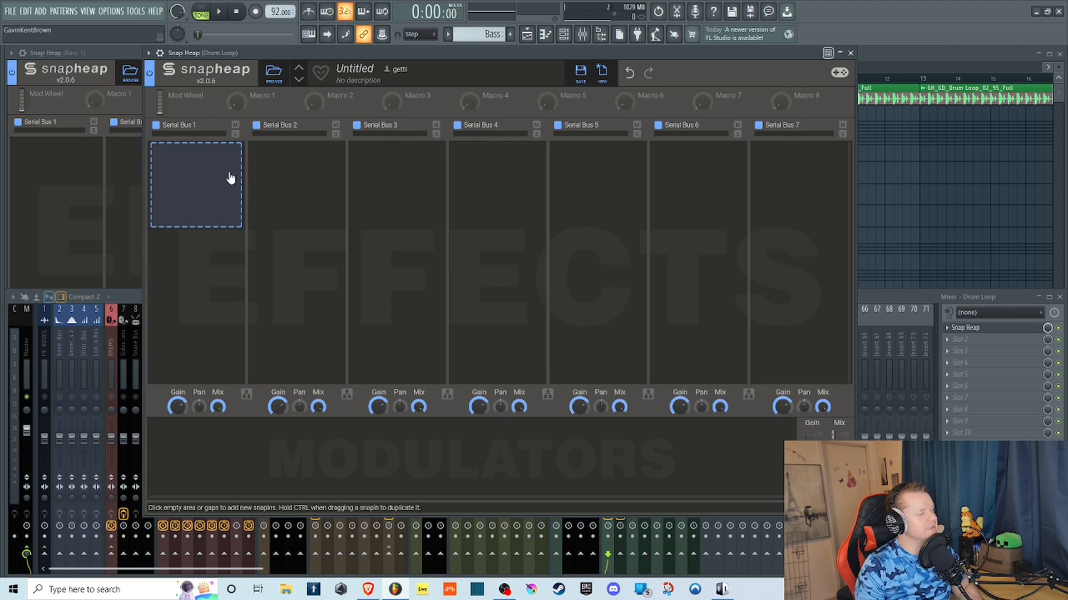
click(212, 172)
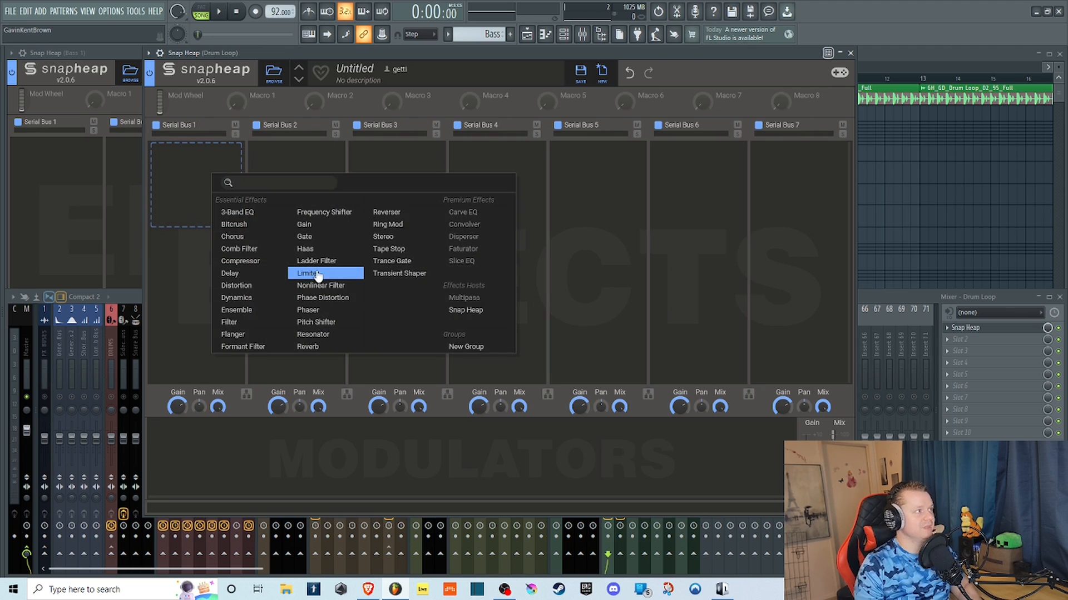
click(348, 274)
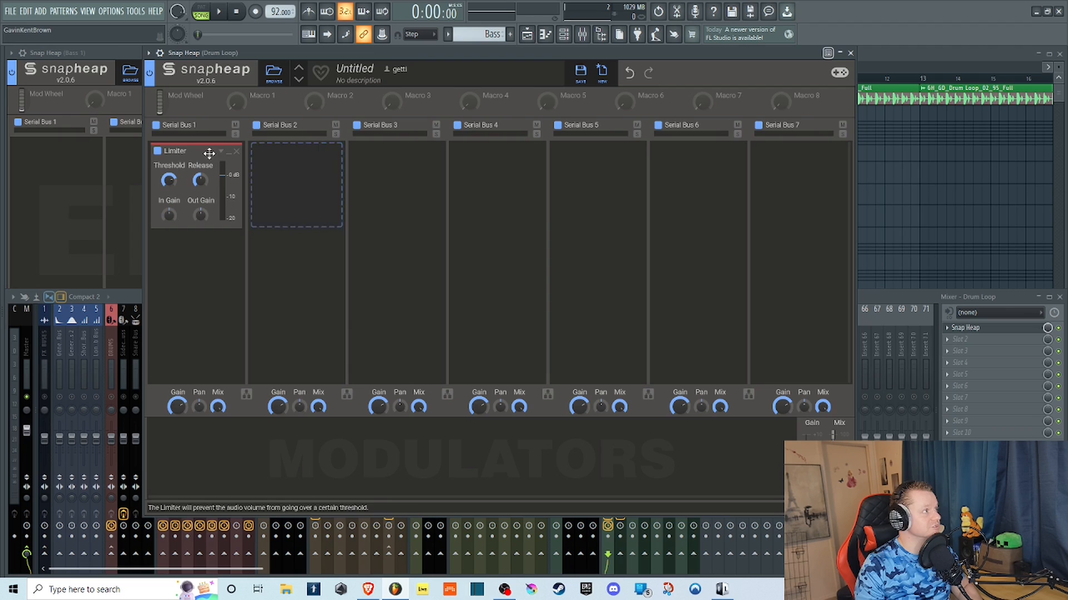
Play the drum loop through the Limiter, raising its input gain, lowering its output gain, and varying the threshold and release.
click(221, 13)
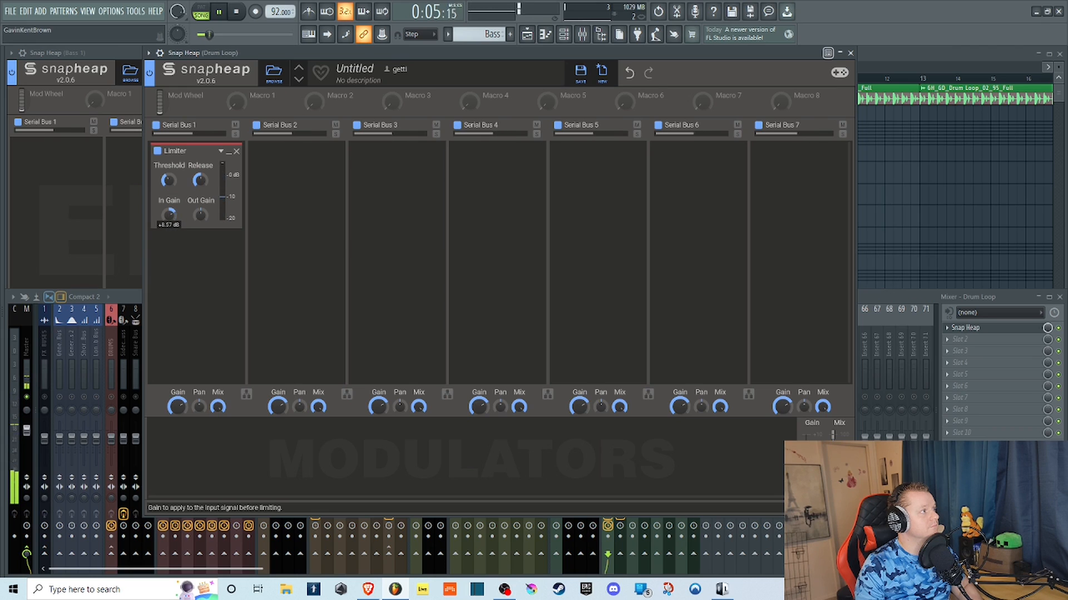
drag(199, 215, 200, 222)
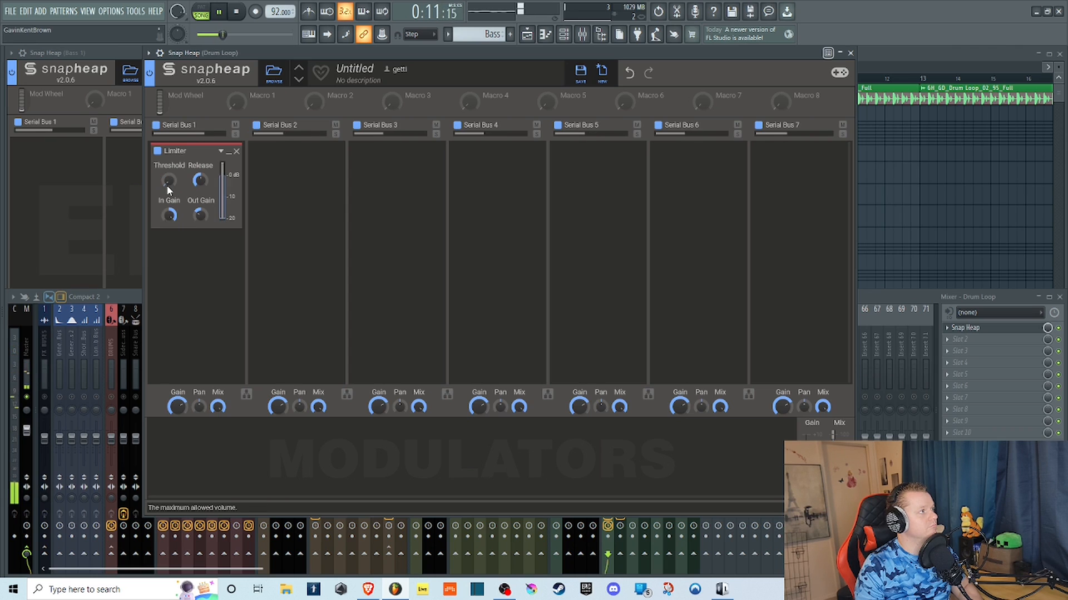
drag(200, 180, 169, 178)
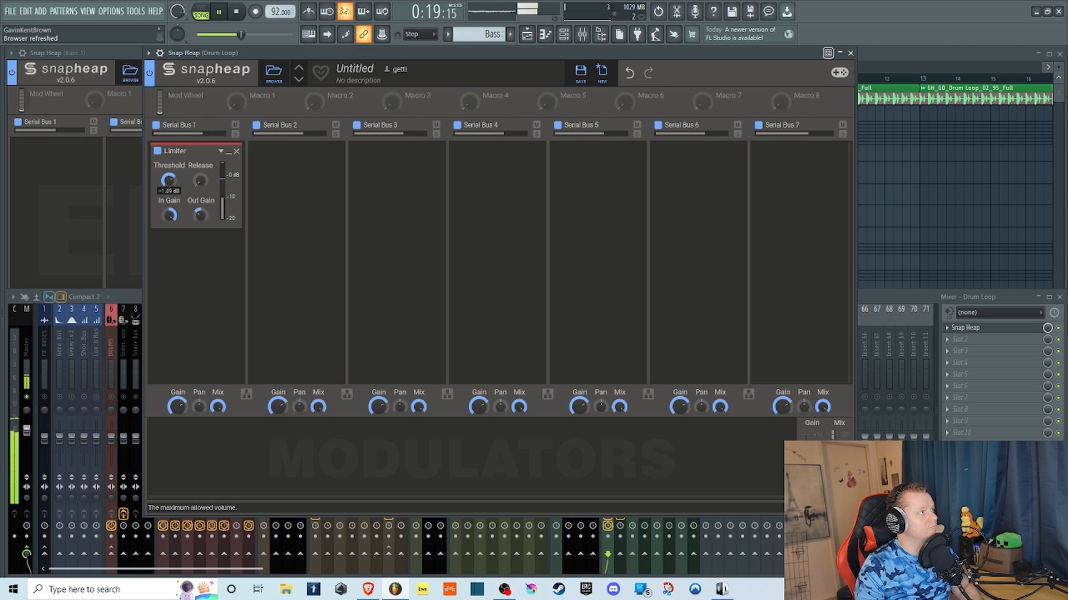
Bypass and re-enable the Limiter to compare the drum loop with and without it, and stop playback.
click(158, 152)
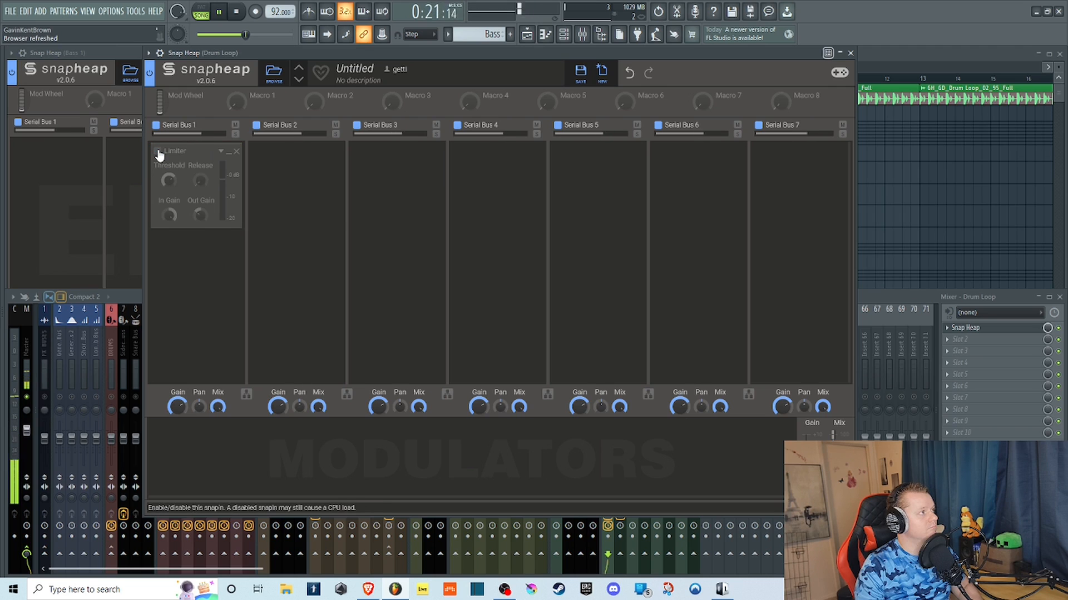
click(158, 152)
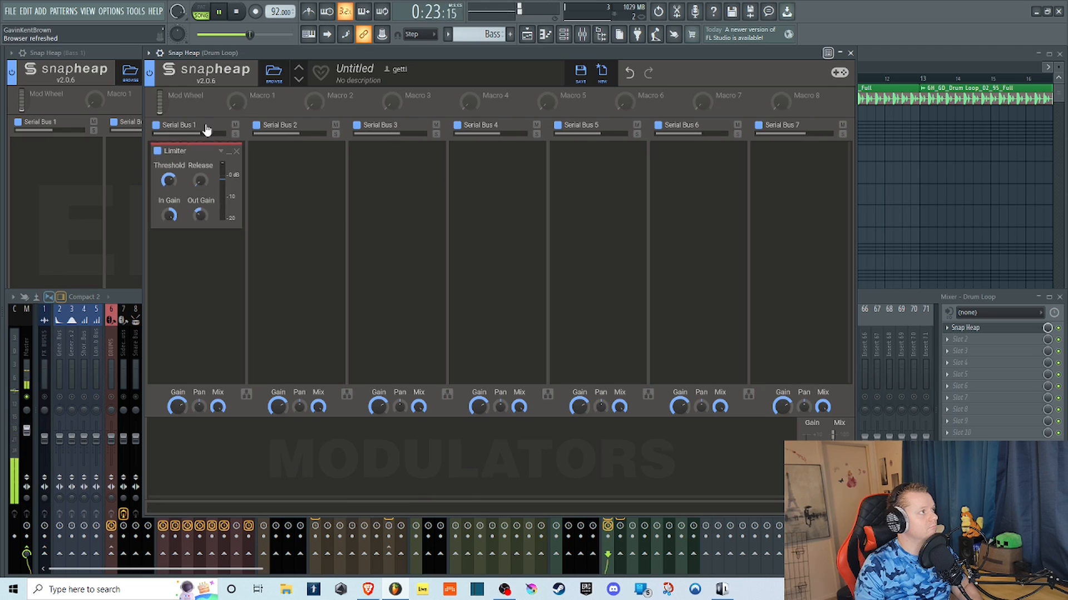
click(237, 12)
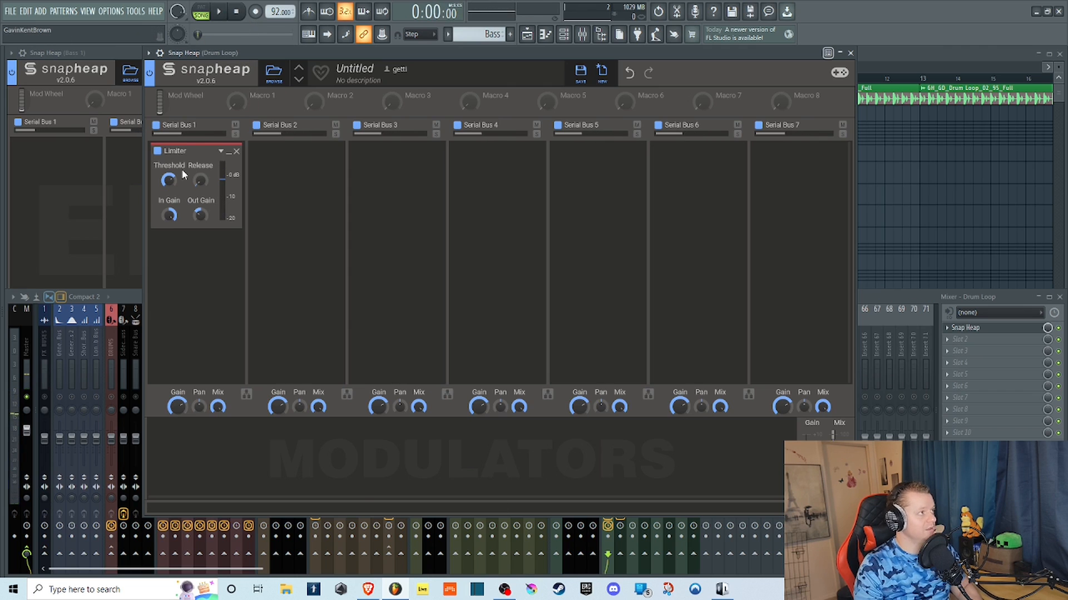
Replace the Limiter on Serial Bus 1 with a Nonlinear Filter.
click(237, 151)
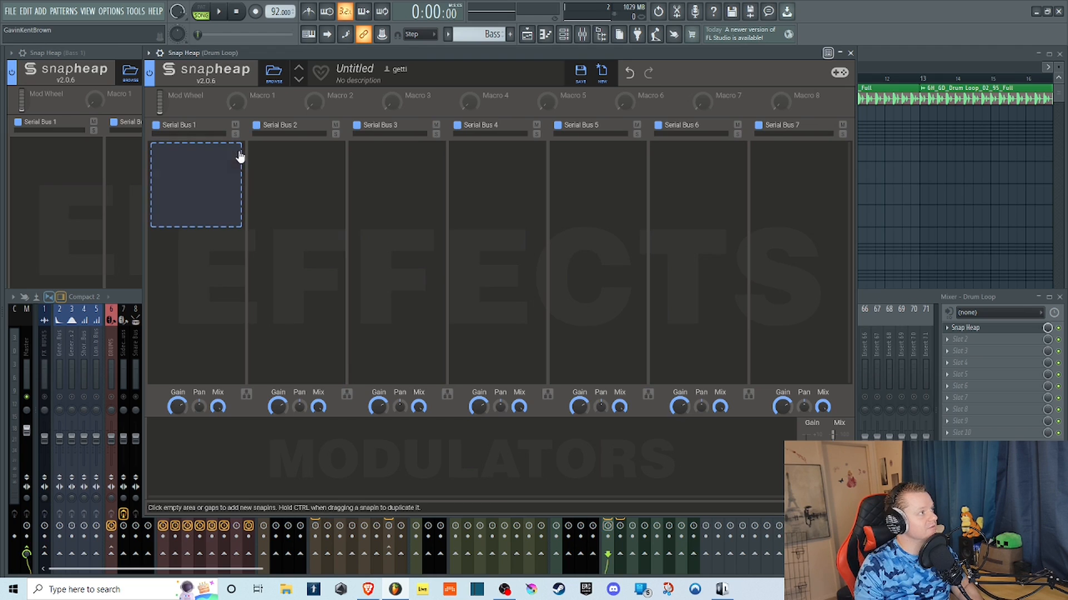
click(206, 158)
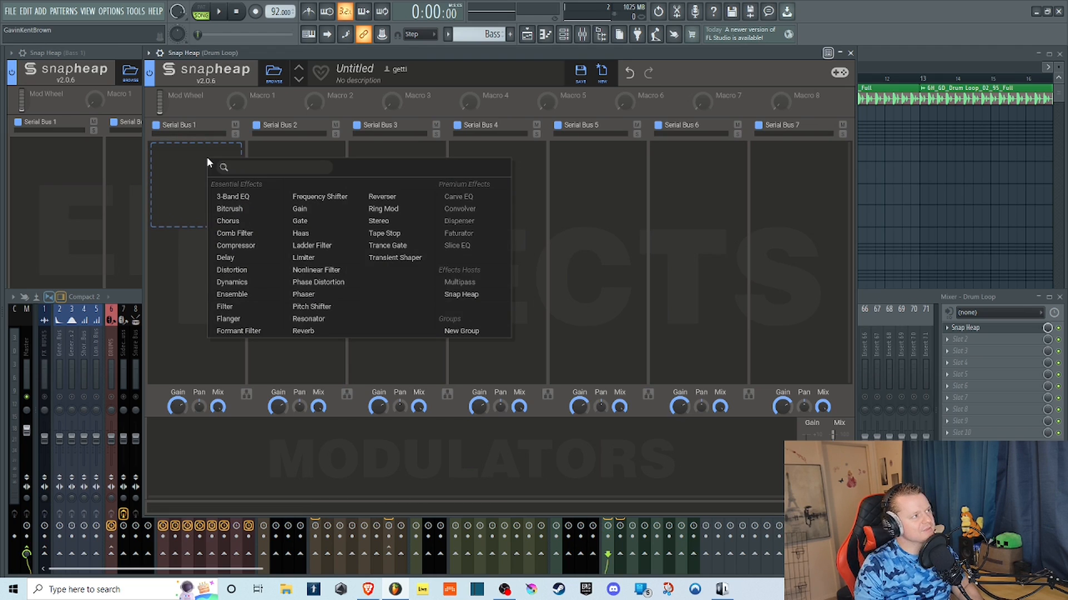
click(347, 275)
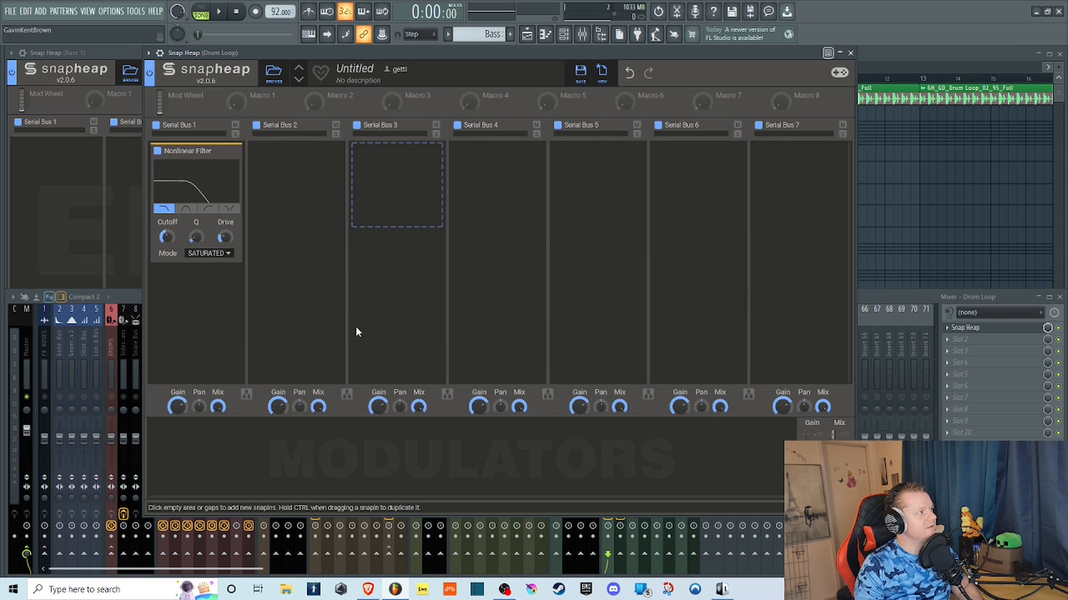
Play the drum loop through the Nonlinear Filter in Saturated mode, raising its Q and sweeping the cutoff in low-pass and high-pass shapes.
click(221, 14)
mouse_move(167, 238)
mouse_down()
mouse_move(167, 195)
mouse_move(168, 278)
mouse_move(196, 203)
mouse_move(167, 250)
mouse_move(195, 234)
mouse_move(167, 236)
mouse_move(168, 217)
mouse_move(168, 233)
mouse_up()
click(165, 209)
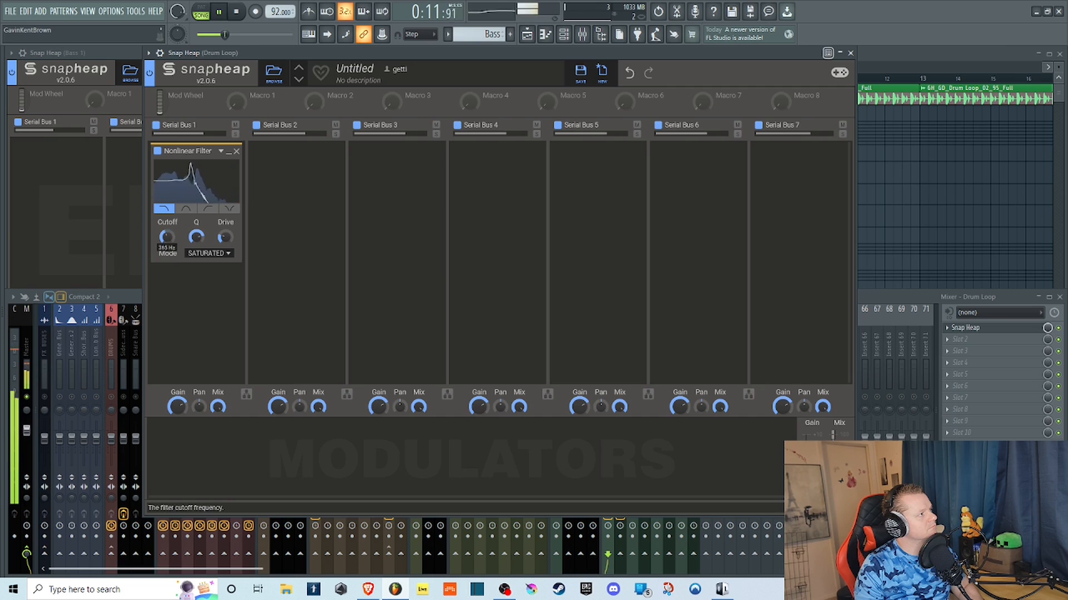
click(208, 210)
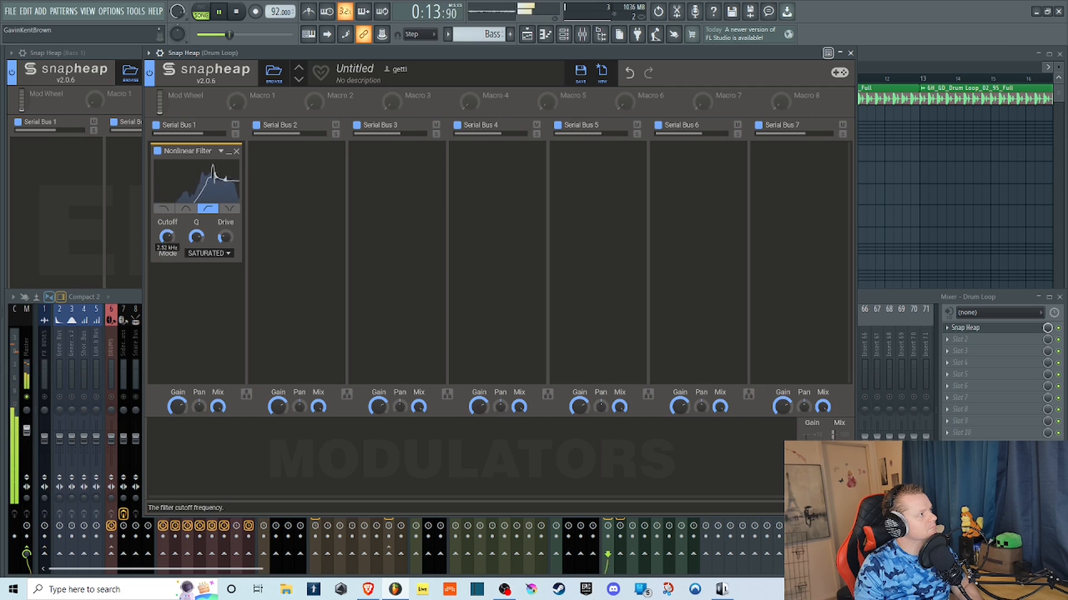
drag(168, 221, 168, 255)
Sweep the Nonlinear Filter's cutoff in the notch shape, raise the drive to maximum, and repeat the sweep in the low-pass shape.
click(229, 209)
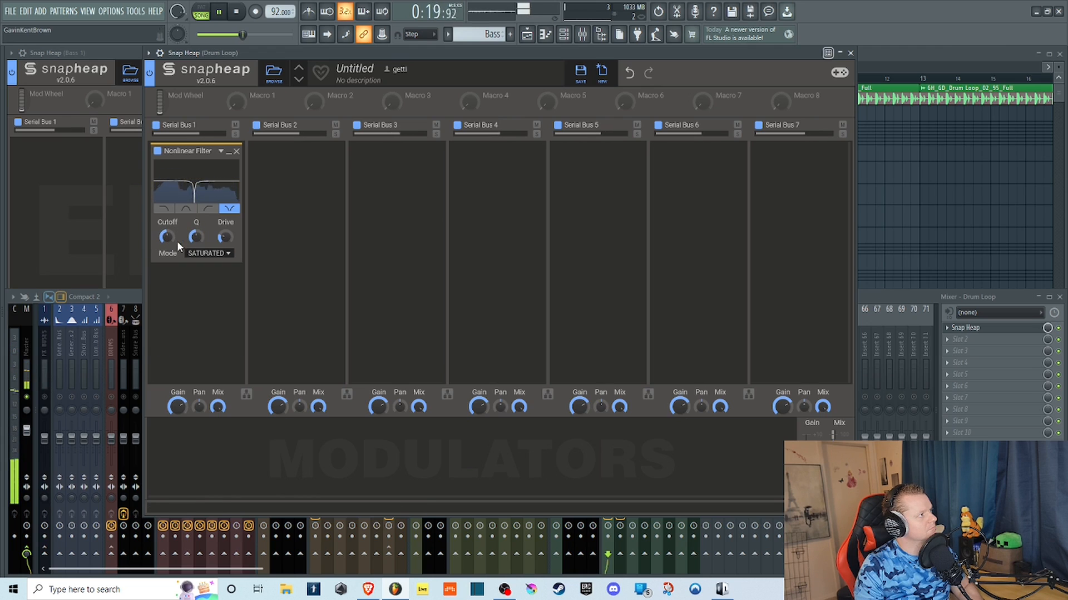
drag(167, 238, 224, 206)
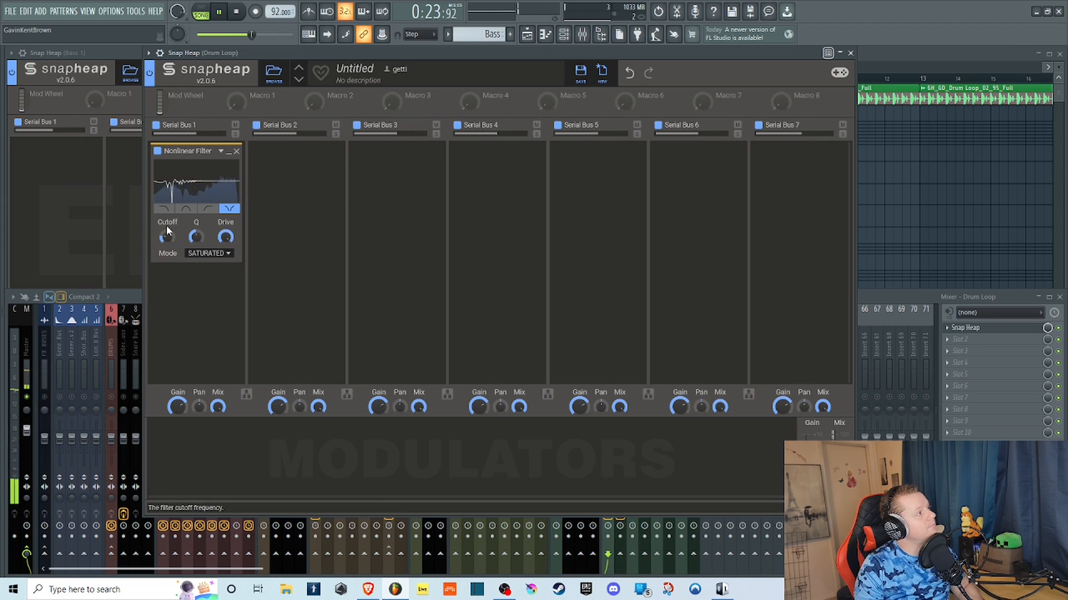
drag(168, 236, 168, 230)
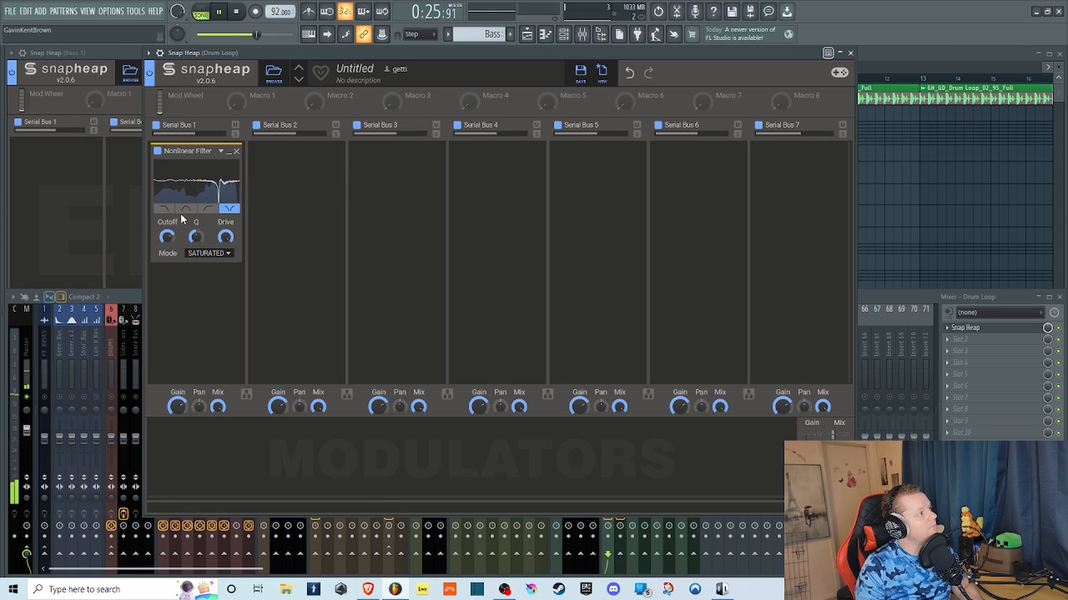
click(164, 208)
drag(168, 236, 196, 251)
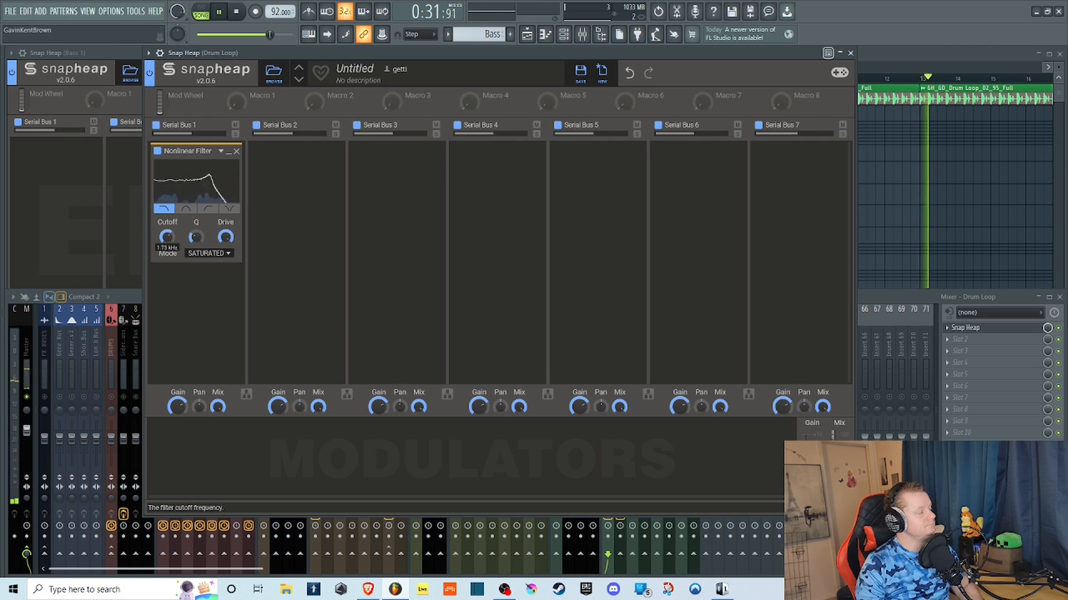
Compare the Nonlinear Filter's Saturated and Clean modes on the drum loop, finishing in Clean, and adjust the cutoff.
click(227, 253)
click(208, 253)
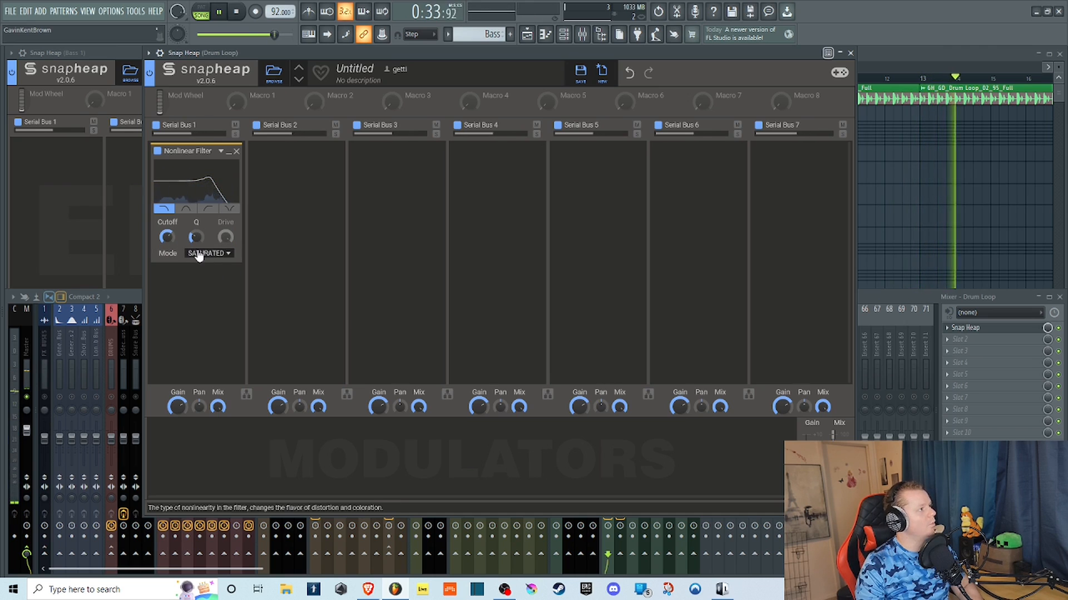
click(198, 253)
click(184, 250)
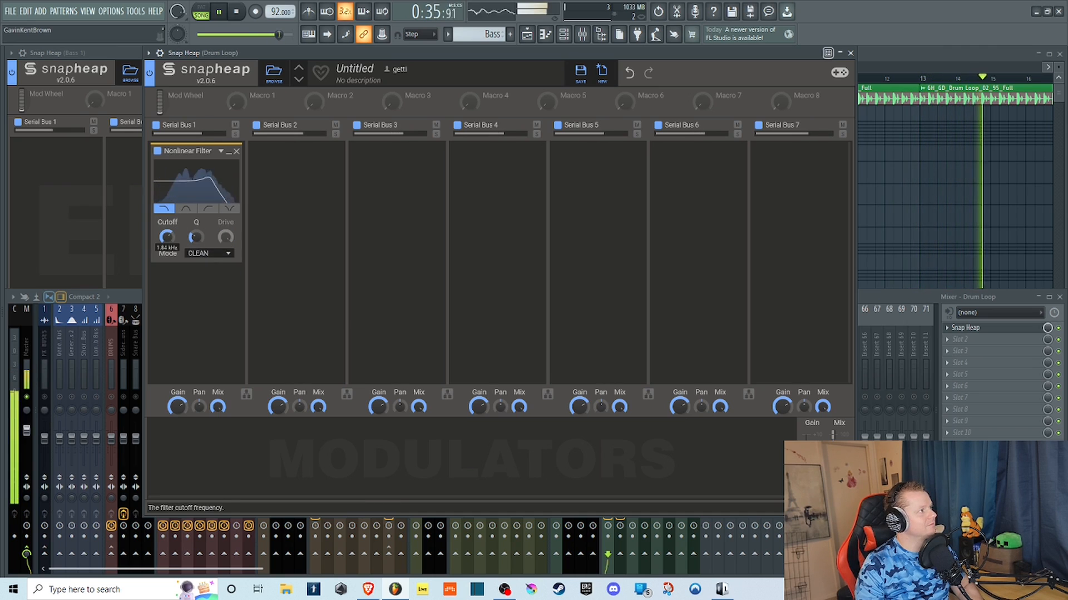
Set the Nonlinear Filter to Tubular mode and sweep its cutoff in high-pass and notch shapes before returning it to low-pass.
click(212, 256)
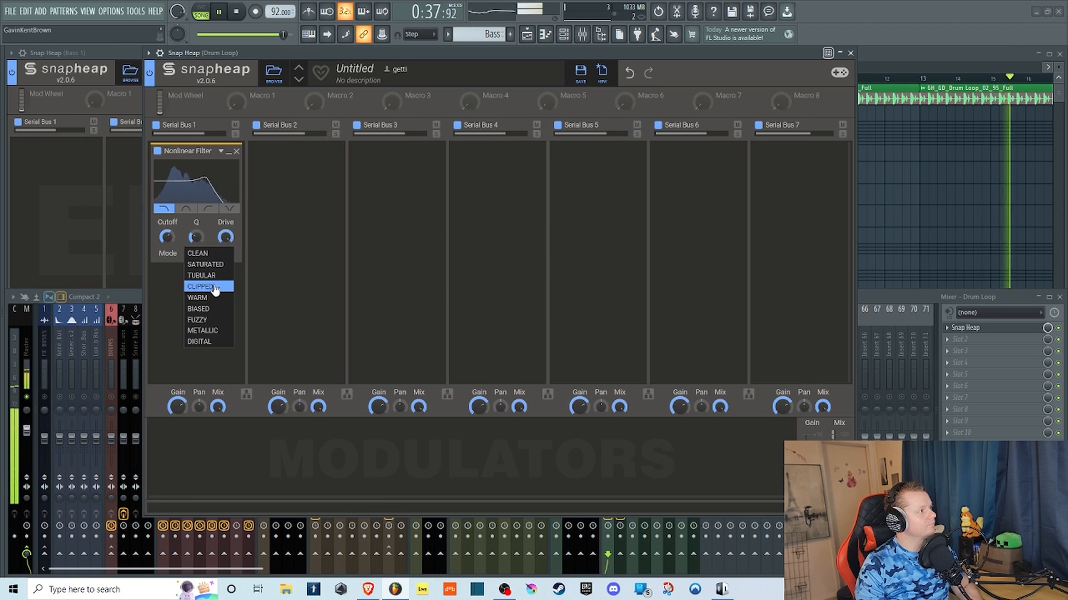
click(210, 275)
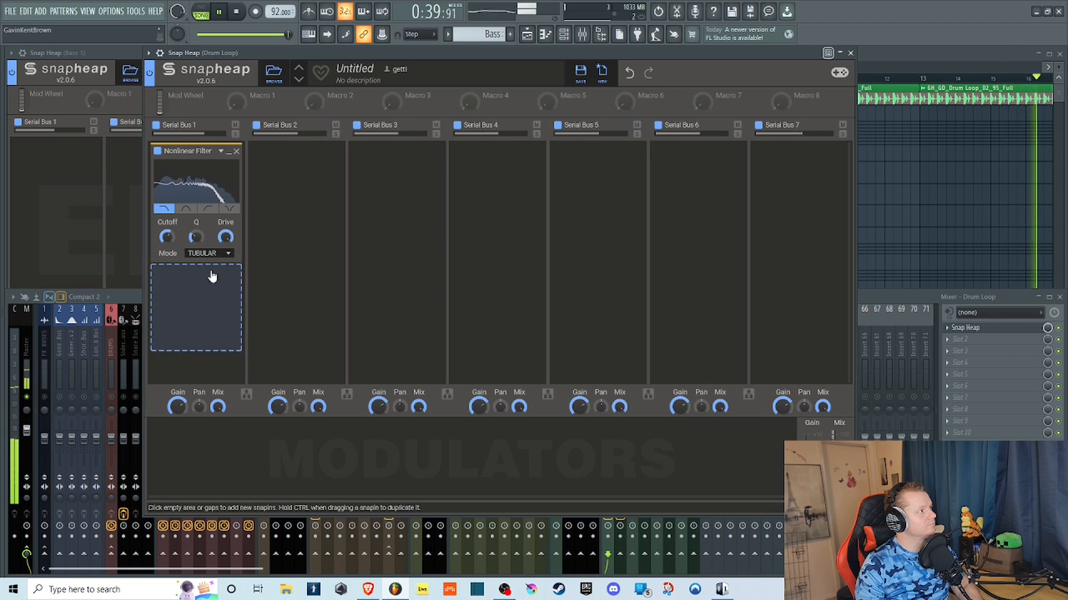
click(207, 209)
drag(166, 236, 166, 278)
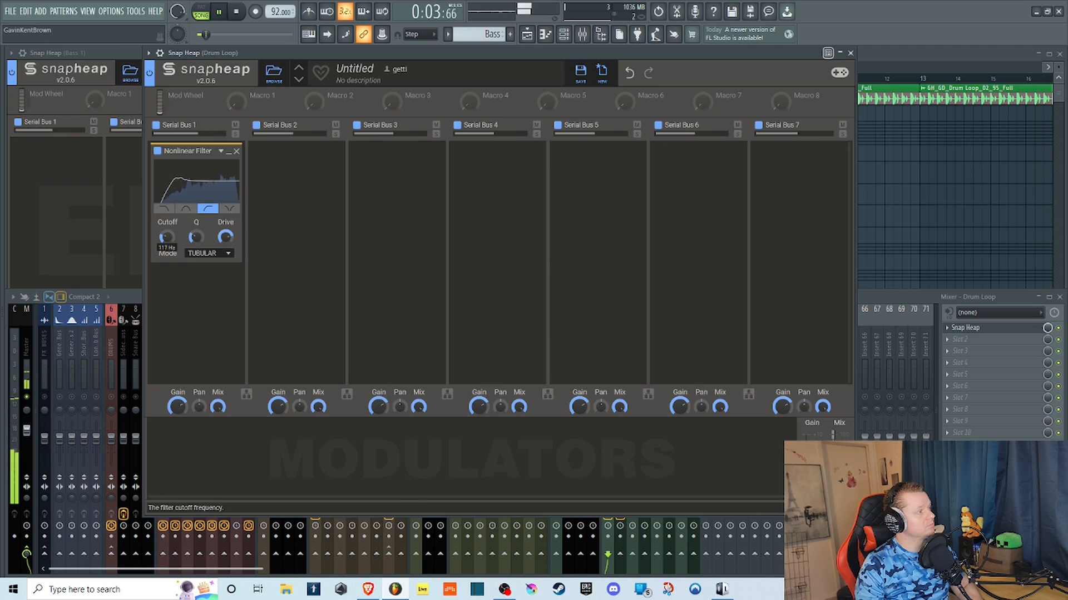
click(229, 209)
mouse_move(167, 237)
mouse_down()
mouse_move(167, 210)
mouse_move(167, 248)
mouse_up()
click(164, 209)
Set the Nonlinear Filter to Clipped mode and sweep its low-pass cutoff over the drum loop.
click(207, 253)
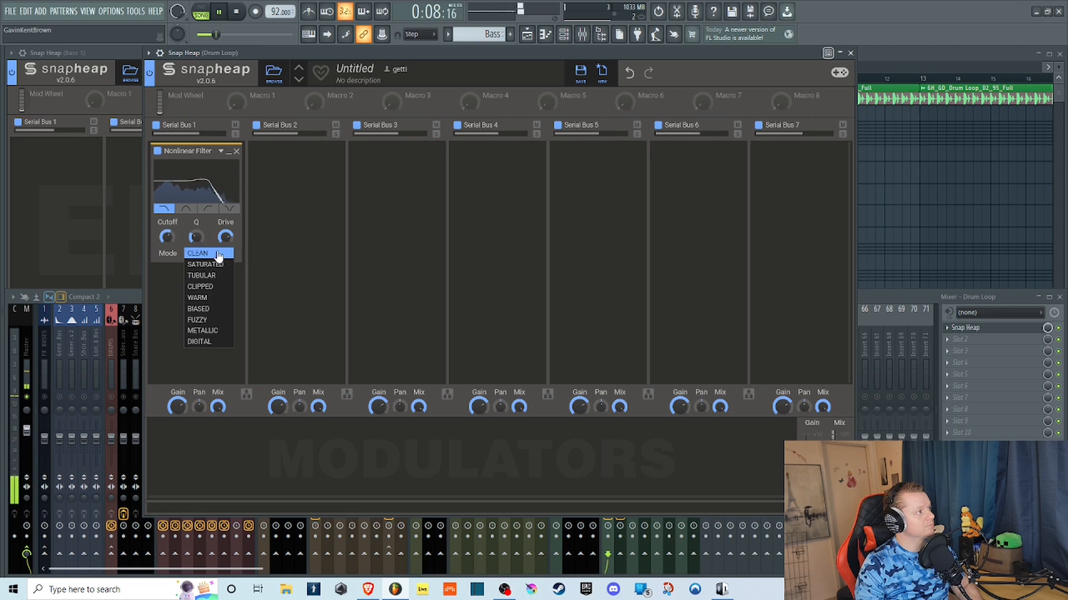
click(217, 278)
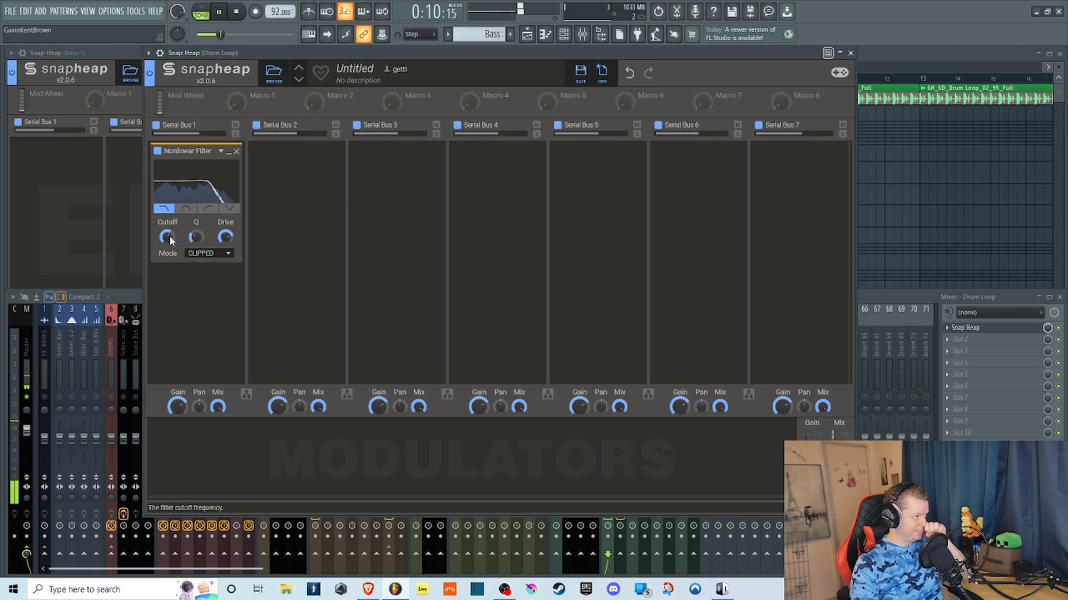
mouse_move(168, 237)
mouse_down()
mouse_move(169, 228)
mouse_move(223, 224)
mouse_move(166, 241)
mouse_move(167, 261)
mouse_move(166, 238)
mouse_move(167, 257)
mouse_move(196, 223)
mouse_move(196, 236)
mouse_move(167, 211)
mouse_move(196, 248)
mouse_move(167, 241)
mouse_up()
click(223, 254)
click(204, 287)
Audition the Nonlinear Filter's Biased and Fuzzy modes, sweeping the low-pass cutoff in each.
click(205, 253)
click(211, 305)
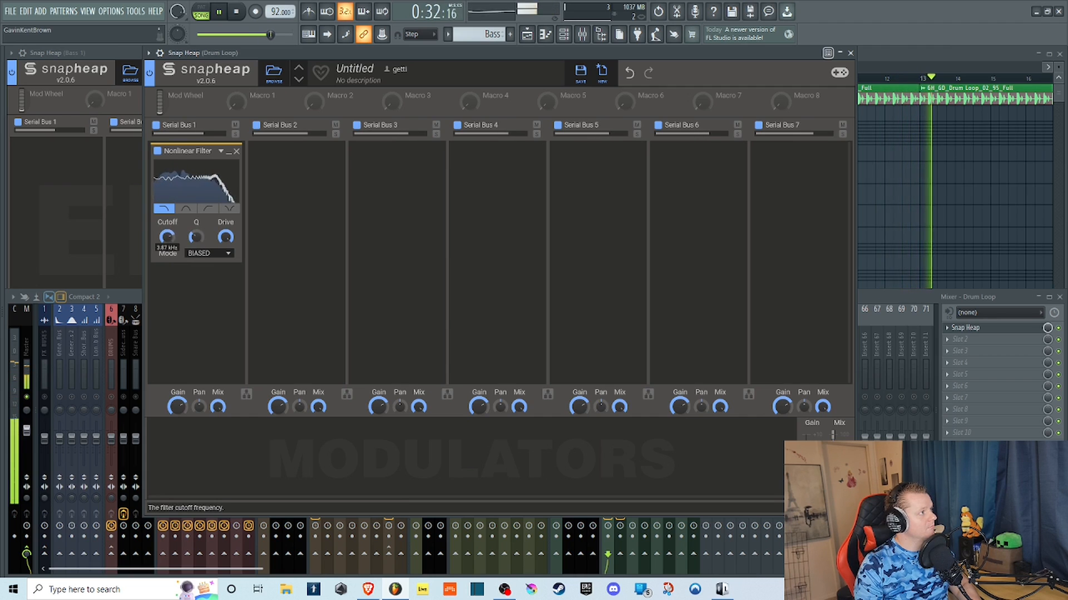
click(206, 253)
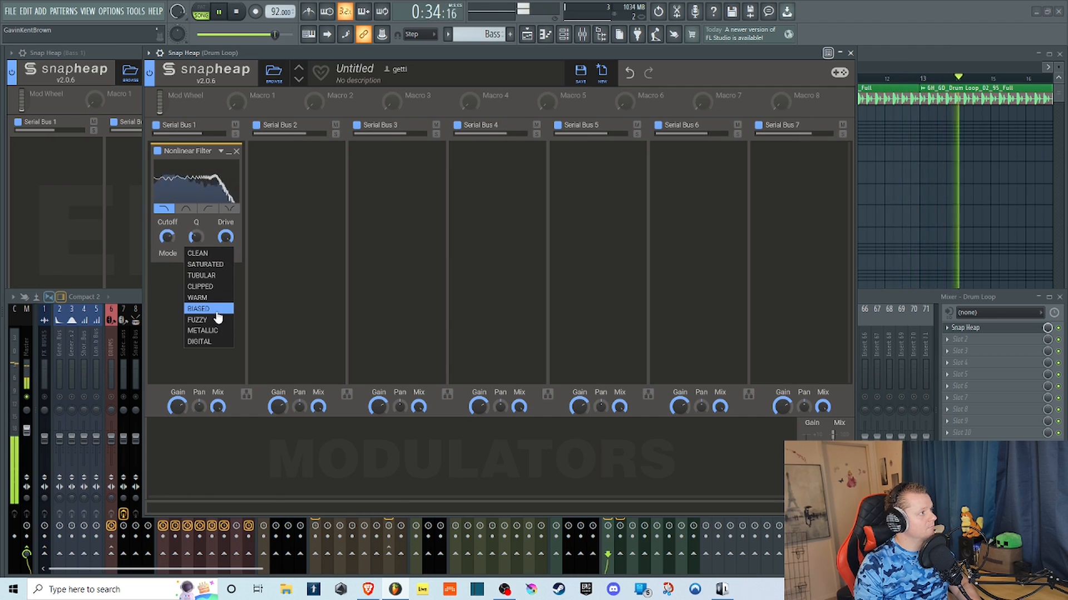
click(217, 319)
drag(167, 237, 167, 243)
Keep the Nonlinear Filter in Fuzzy mode and vary its Q and cutoff.
click(207, 253)
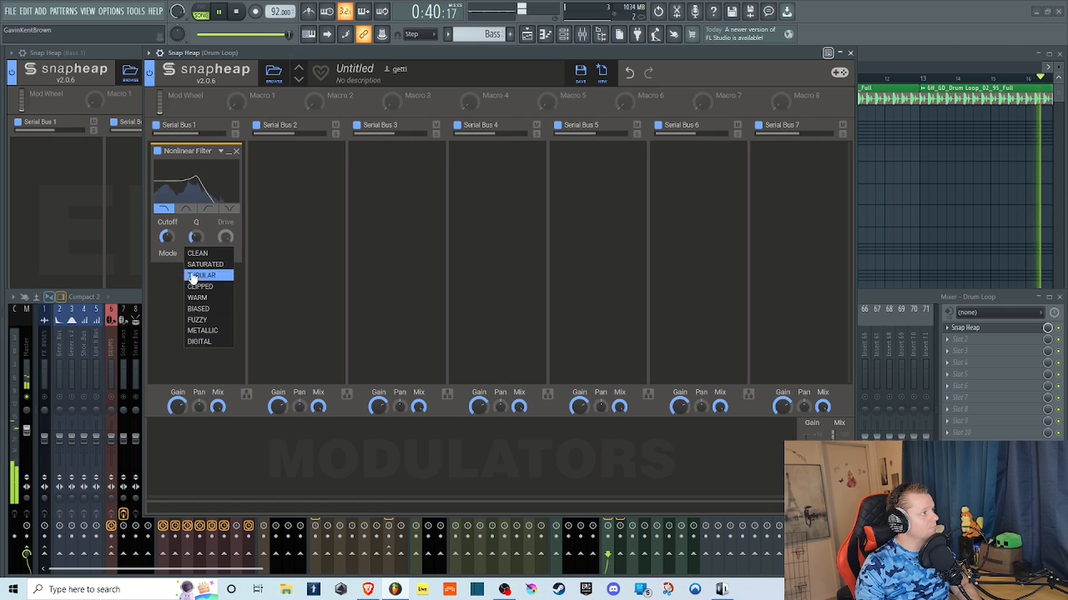
click(200, 239)
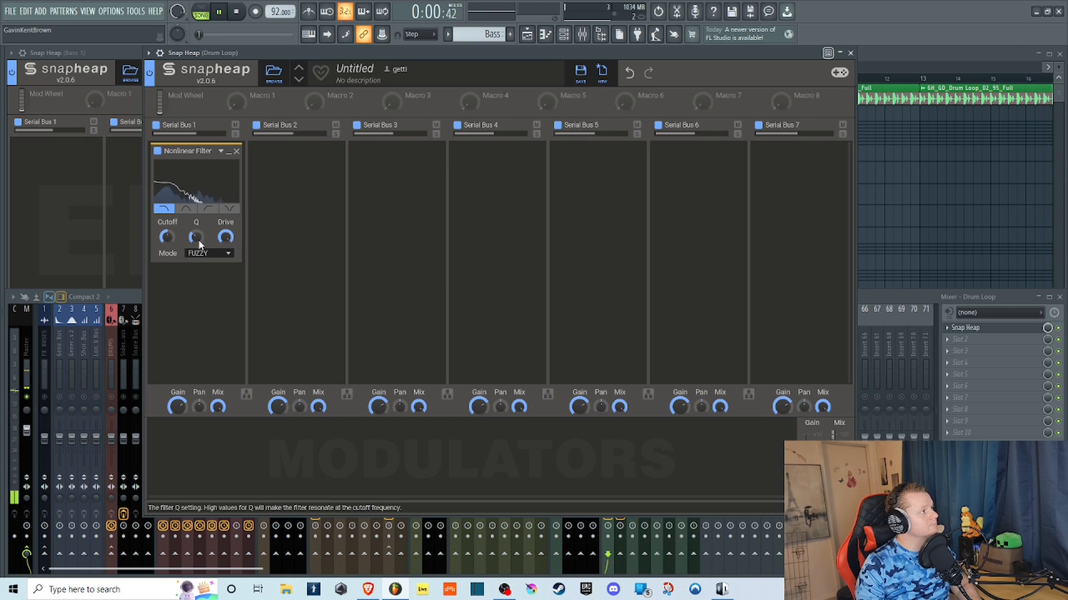
drag(168, 237, 167, 234)
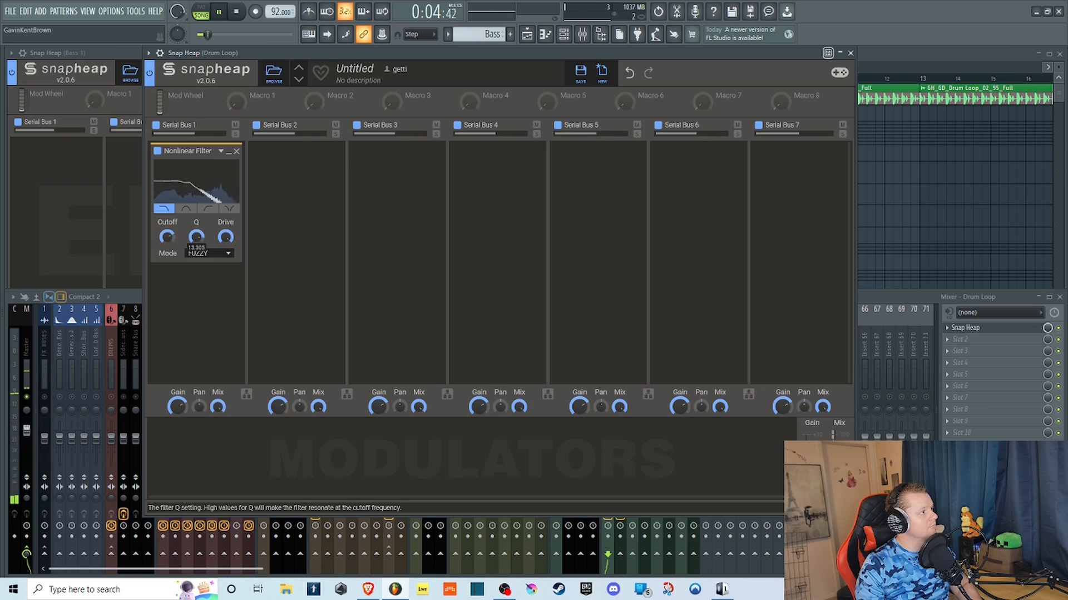
Set the Nonlinear Filter to Metallic mode and sweep its low-pass cutoff.
click(203, 251)
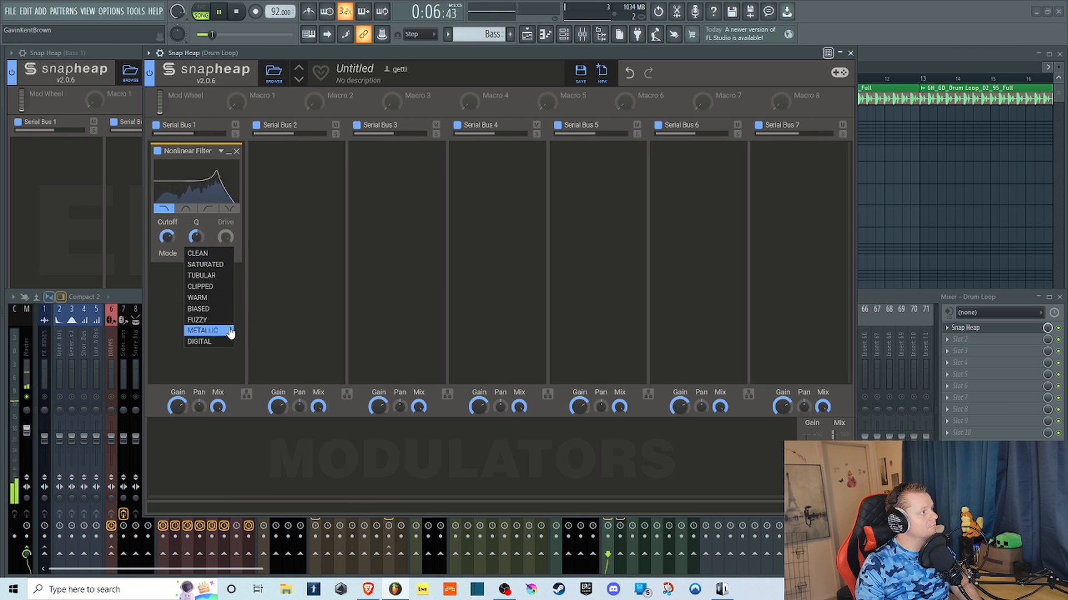
click(229, 337)
drag(167, 237, 168, 239)
Set the Nonlinear Filter to Digital mode, sweep its low-pass cutoff, and stop playback.
click(206, 253)
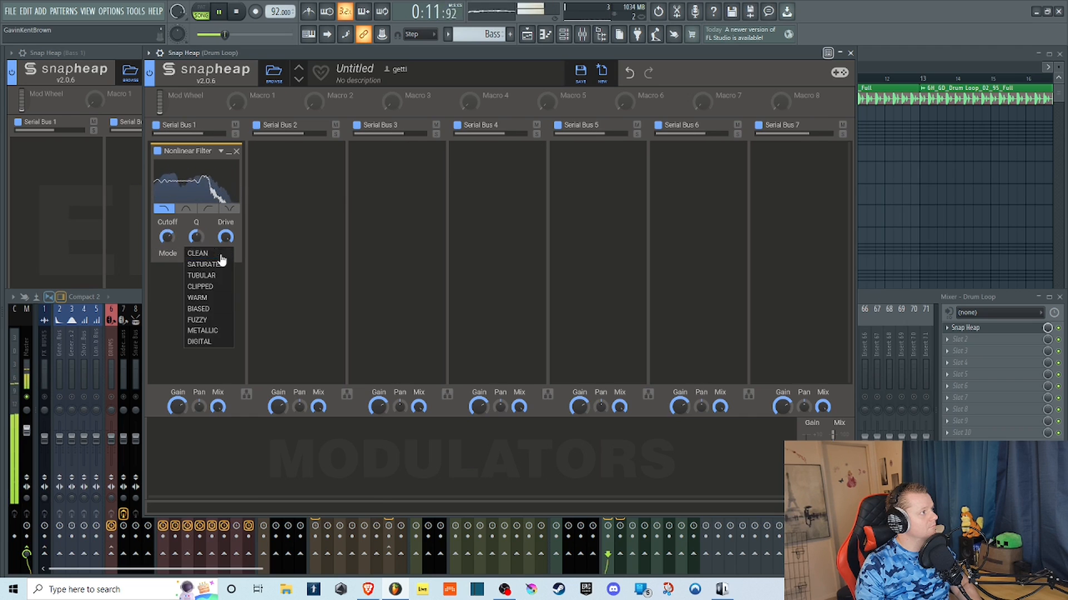
click(217, 343)
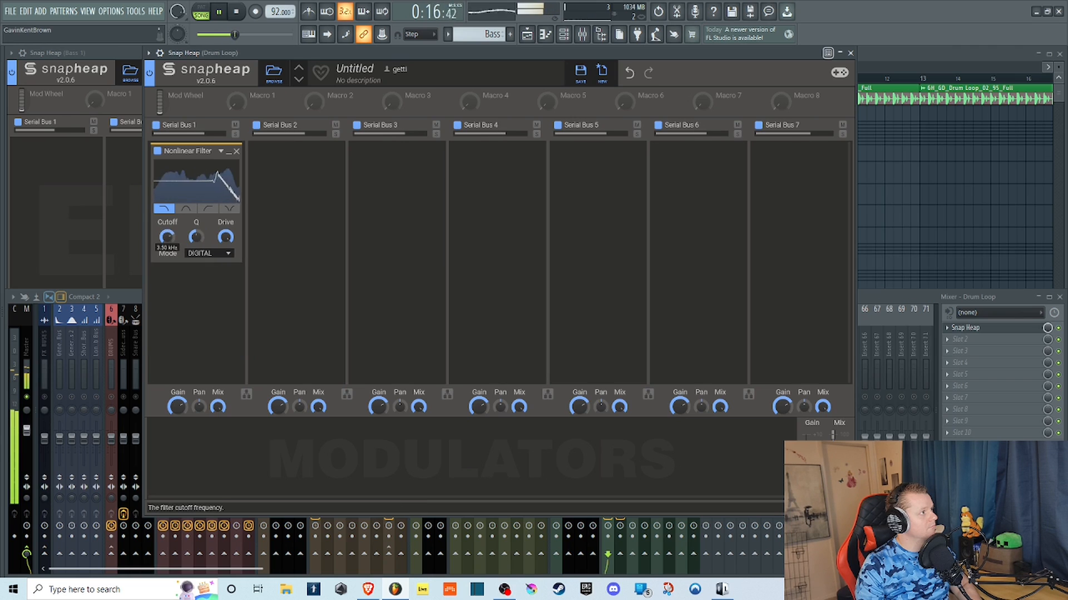
key(space)
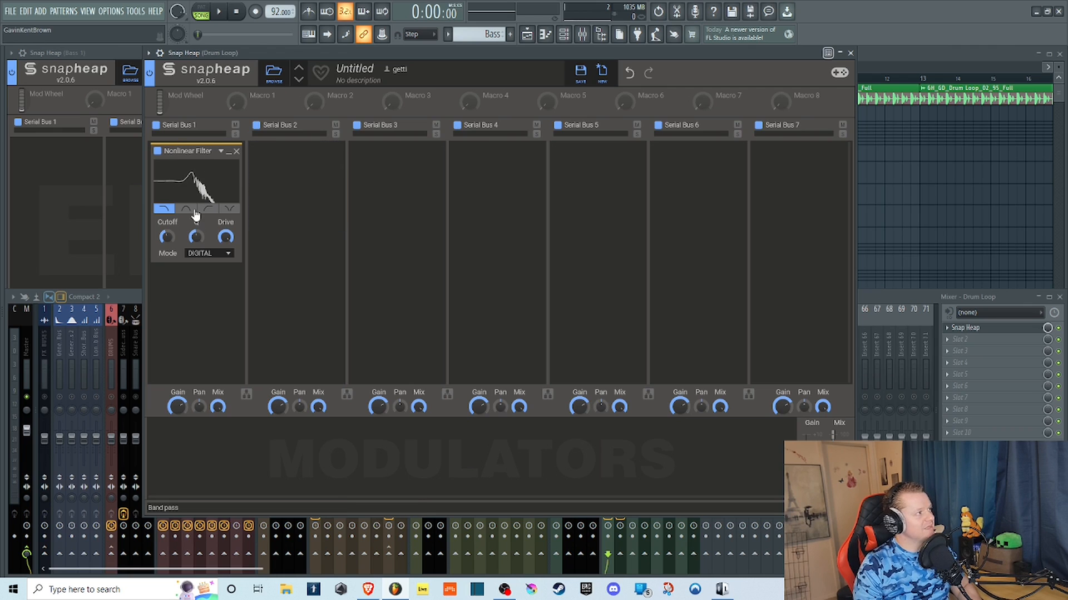
Switch the Nonlinear Filter to Clean and to Tubular to compare their response curves, and remove the effect from Serial Bus 1.
click(233, 258)
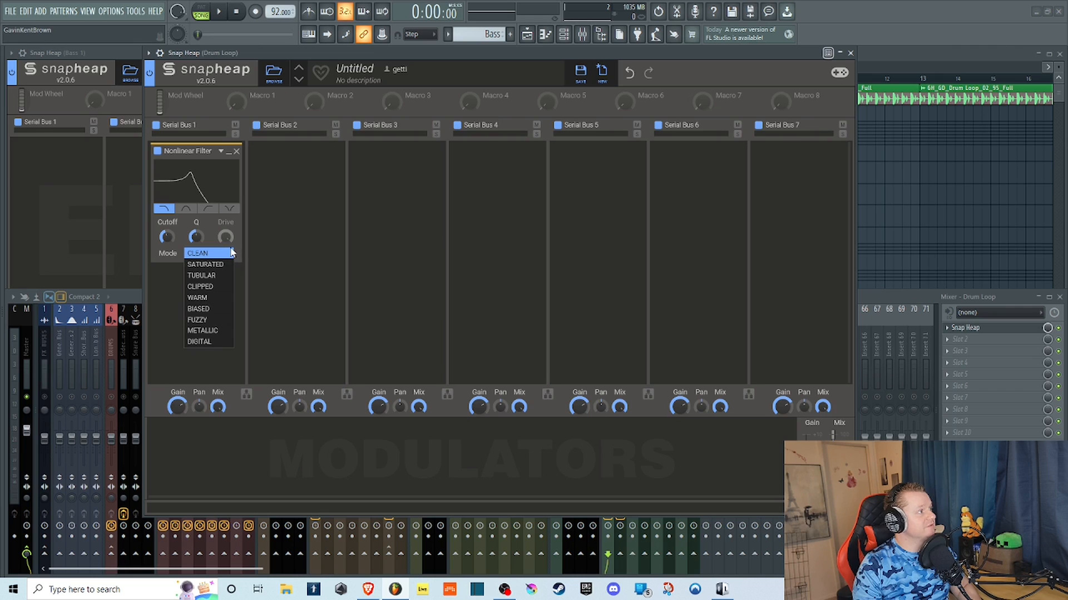
click(217, 254)
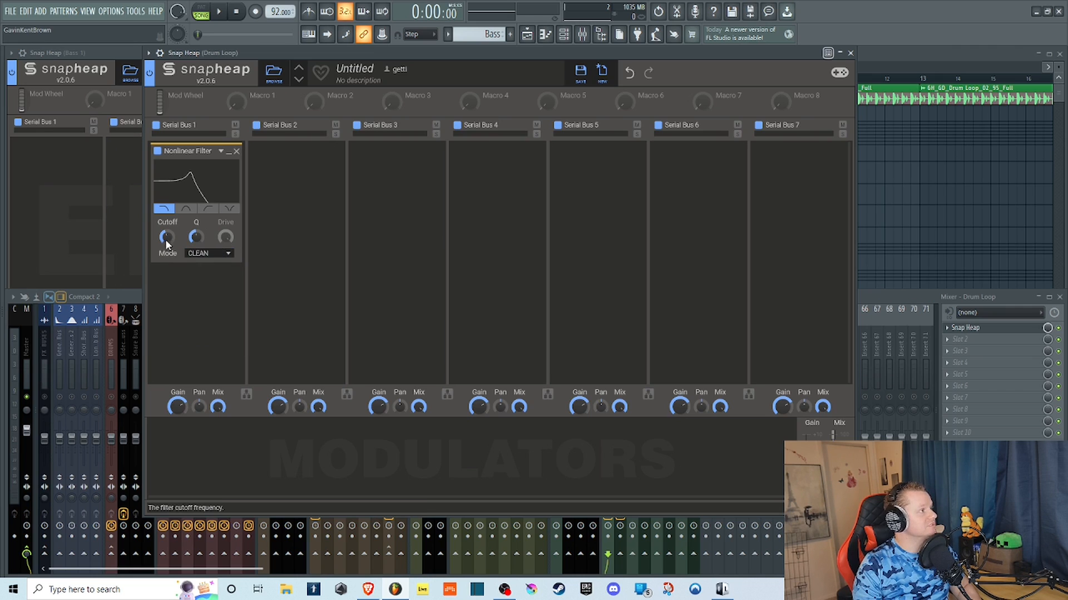
click(208, 255)
click(202, 265)
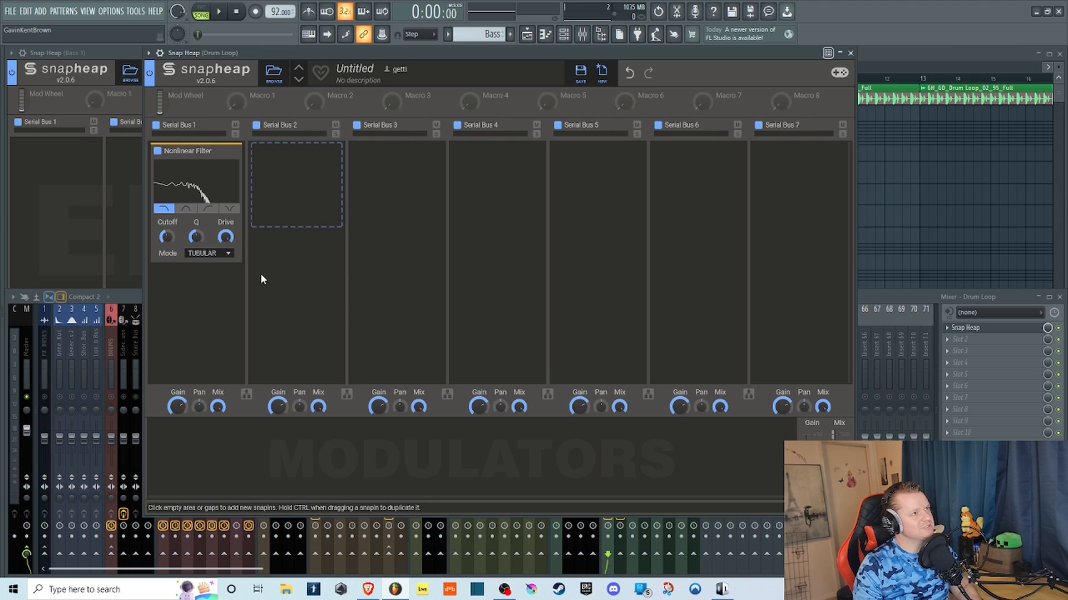
click(236, 151)
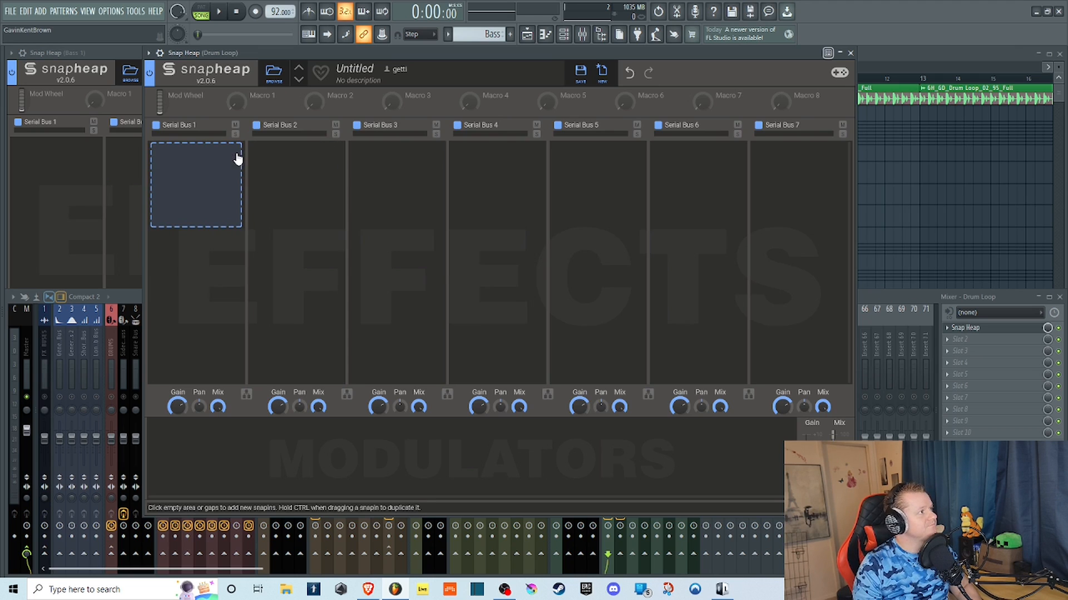
Add Phase Distortion to Serial Bus 1 on the drum loop, play it while adjusting Bias and Spread, and stop playback.
click(226, 167)
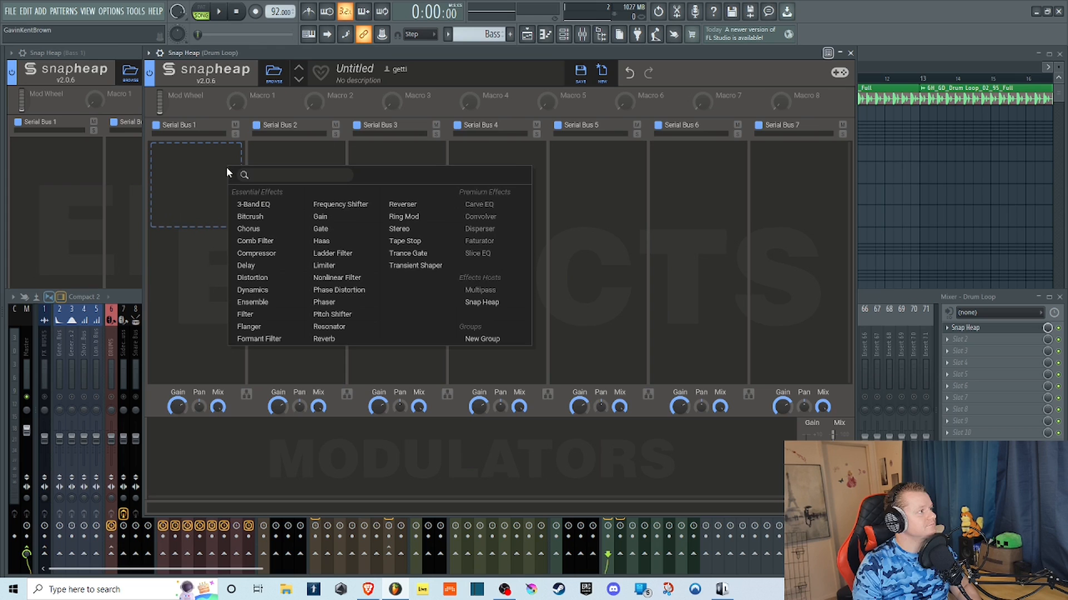
click(366, 290)
click(218, 15)
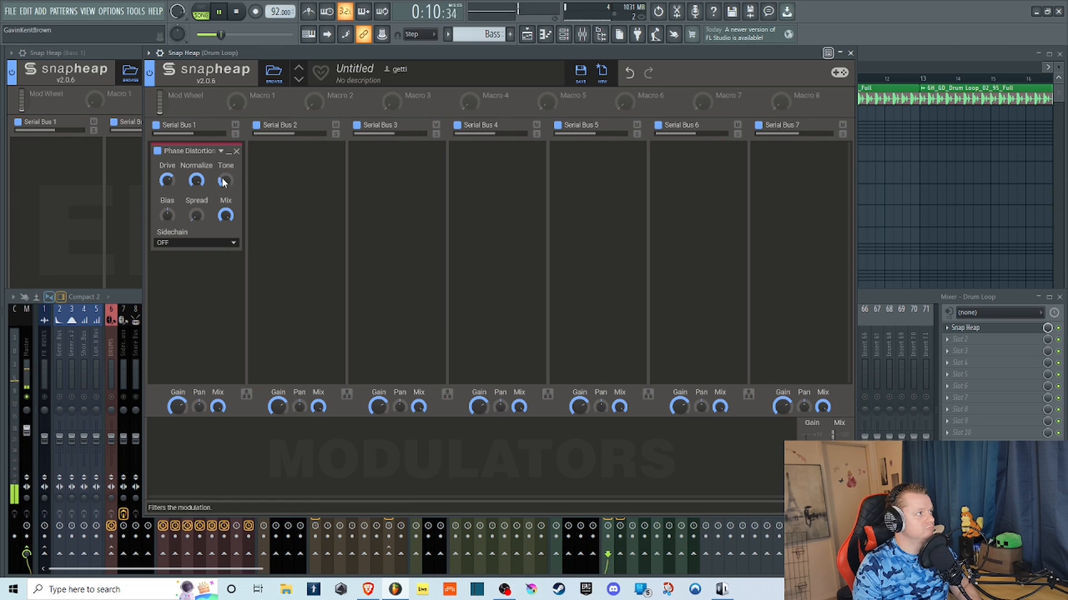
drag(196, 215, 196, 195)
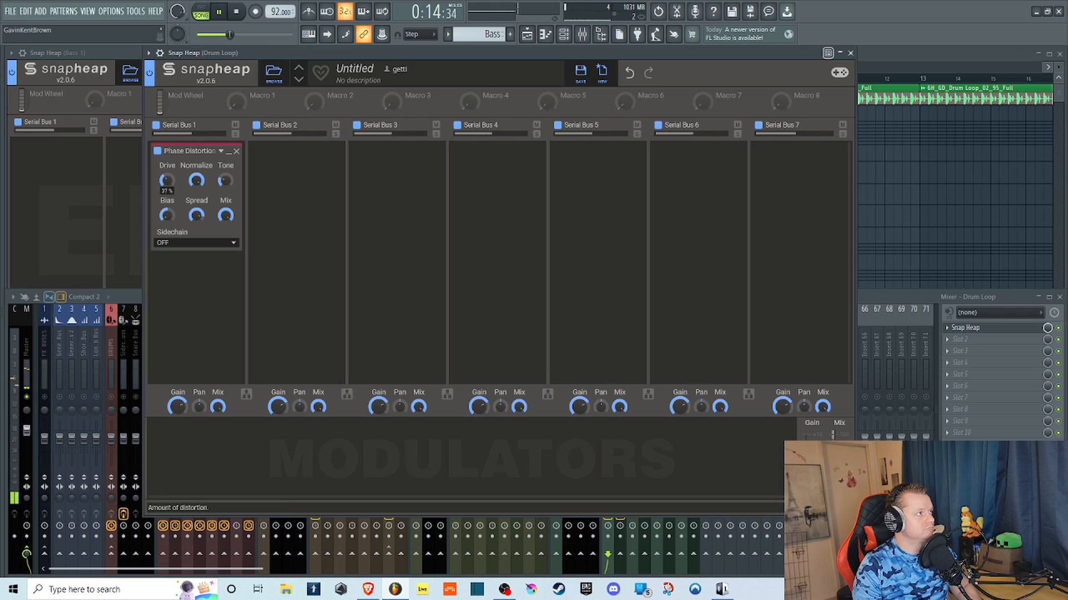
click(239, 12)
Add Phase Distortion to Serial Bus 1 of the Bass 1 instance and play it while adjusting Bias and Normalize.
click(134, 294)
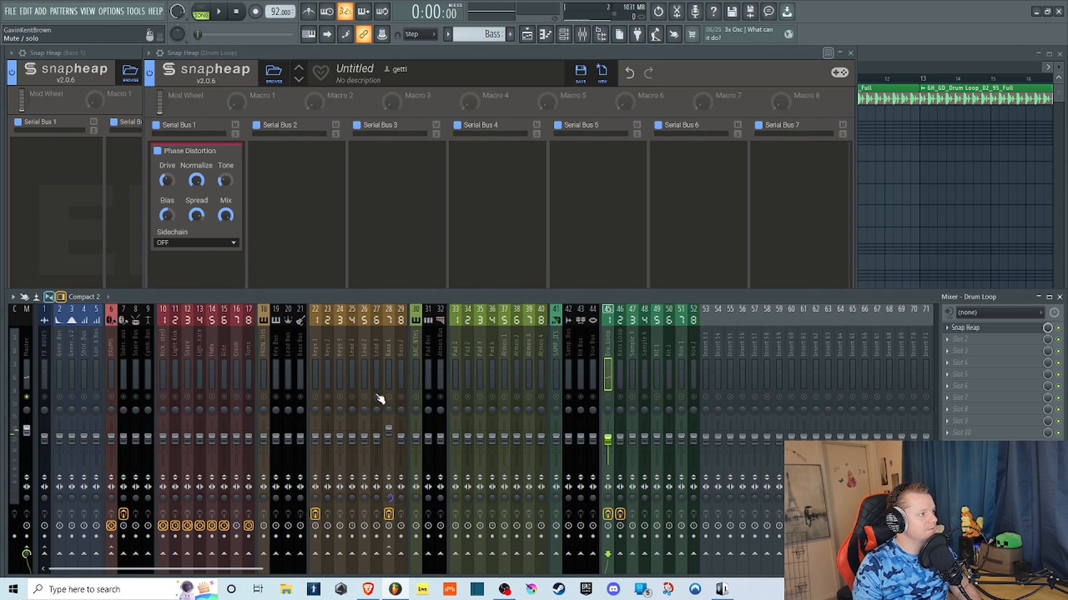
click(84, 60)
click(49, 161)
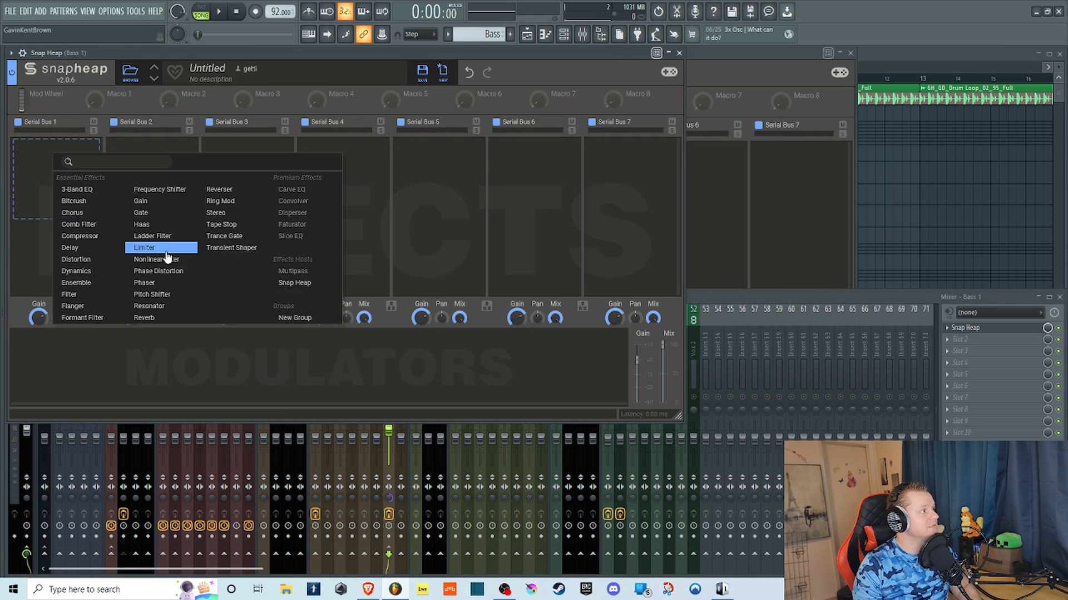
click(159, 271)
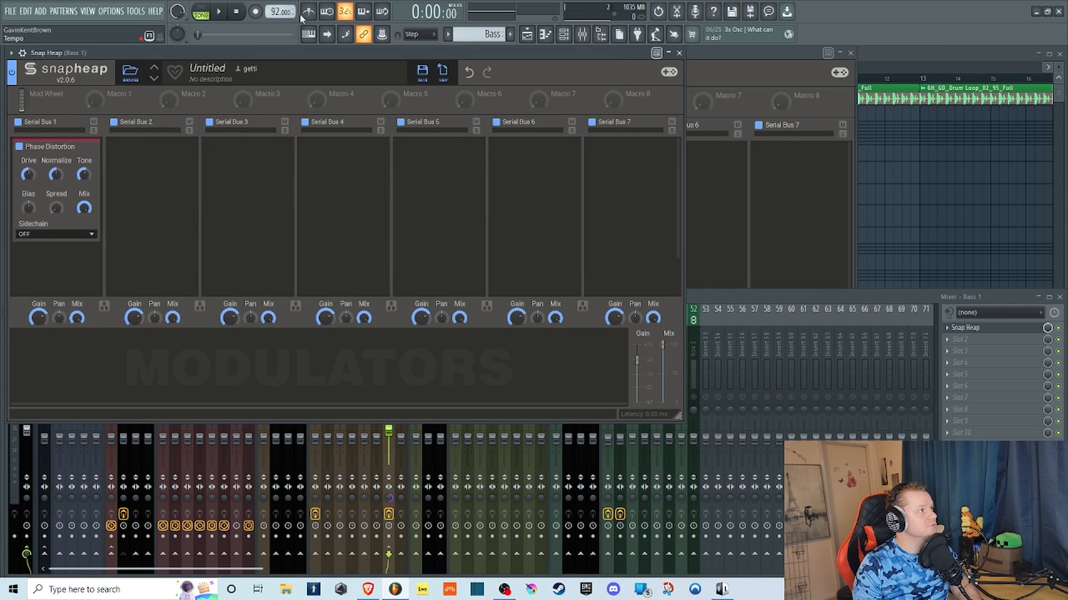
click(223, 15)
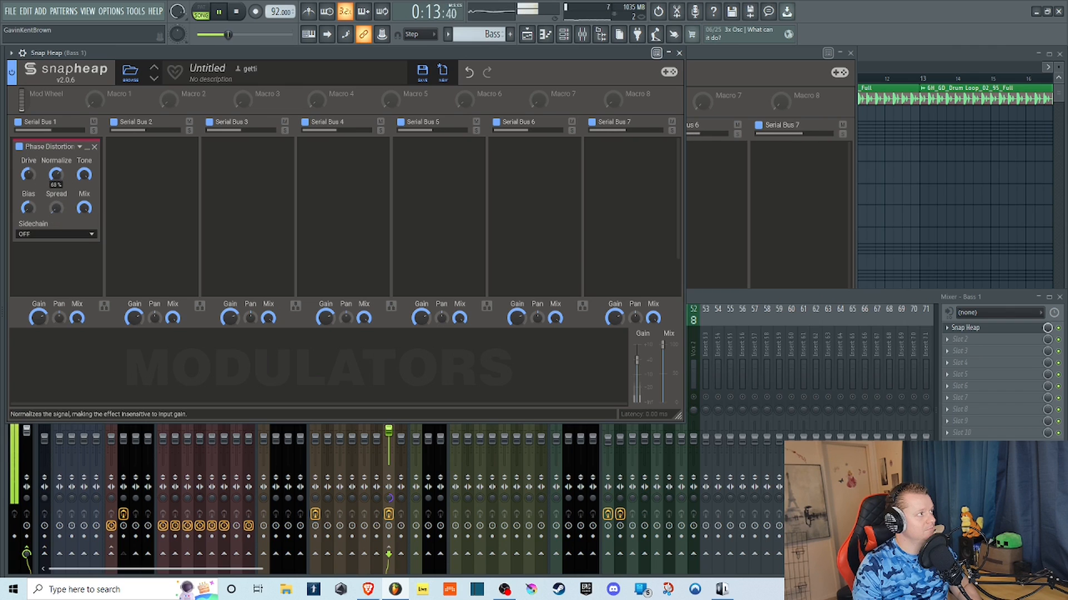
Bypass and remove Phase Distortion on Bass 1, close that plugin window, and remove the drum loop's Phase Distortion.
click(19, 147)
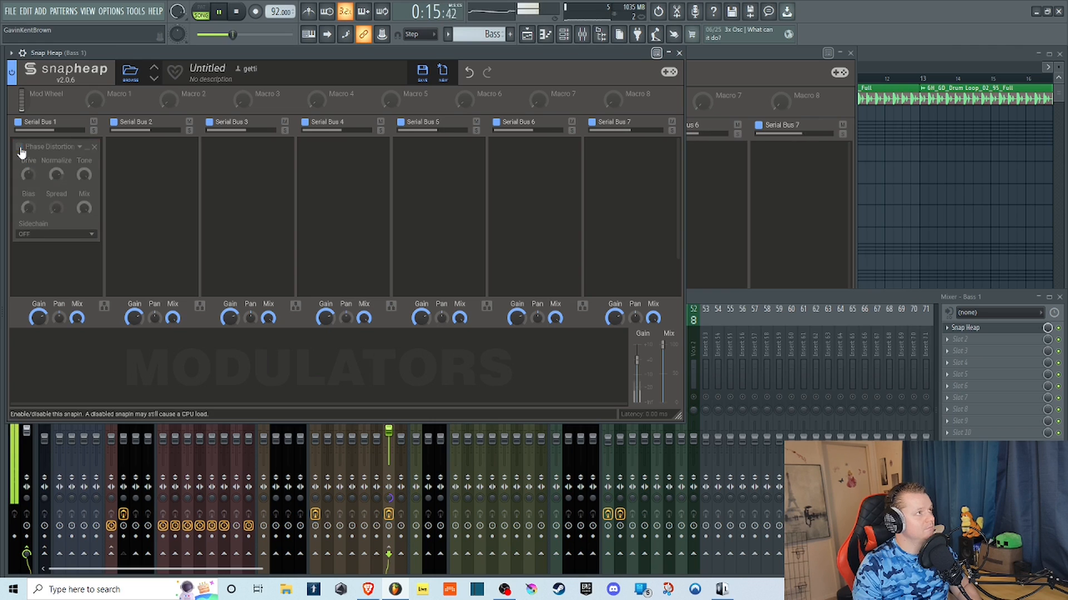
click(95, 148)
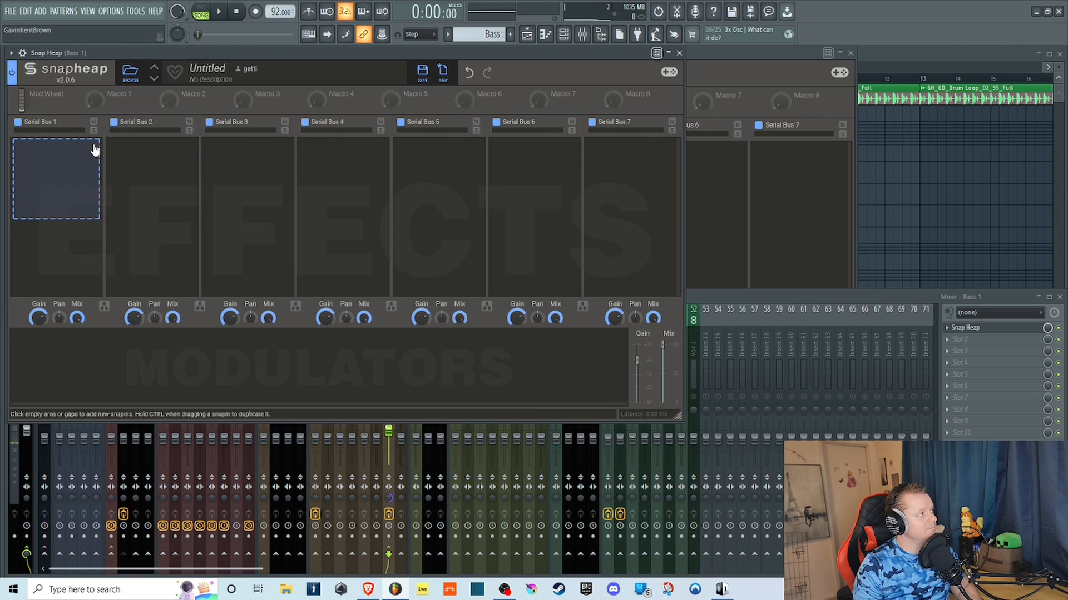
click(678, 52)
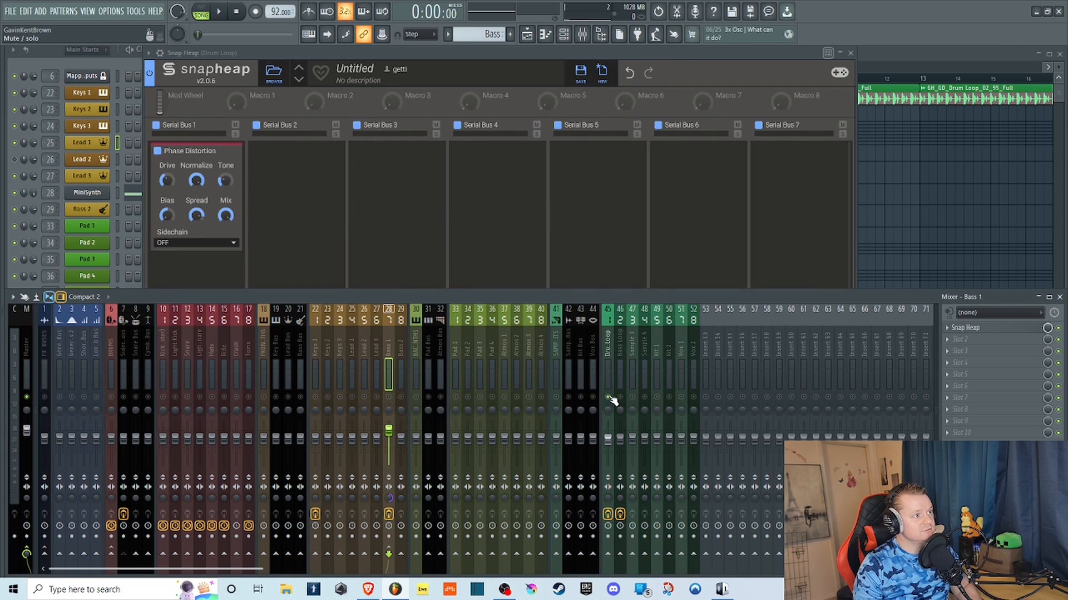
click(240, 82)
click(236, 154)
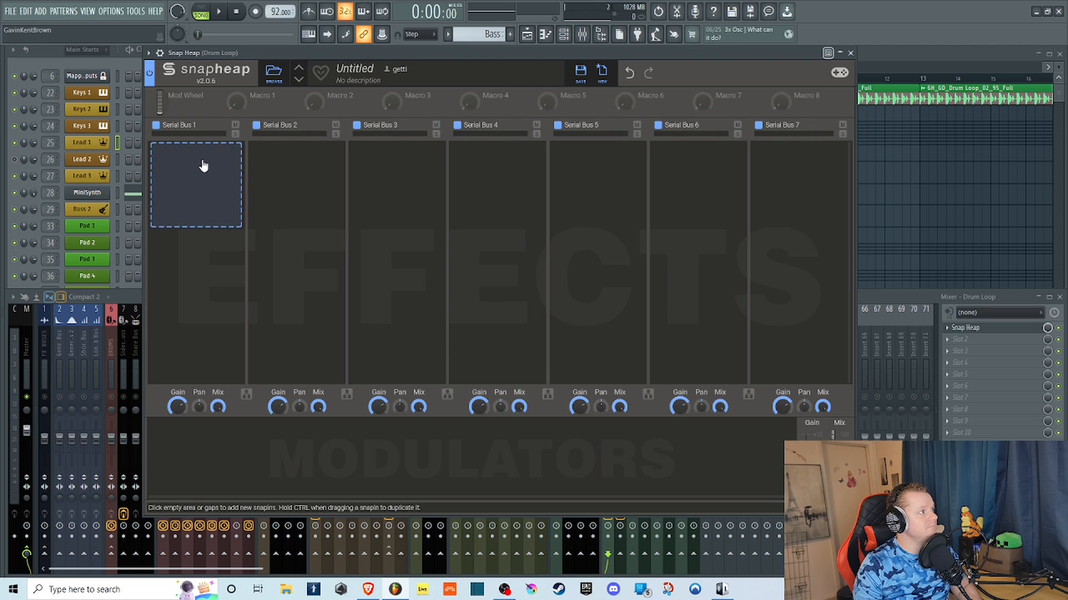
Add a Phaser to Serial Bus 1 on the drum loop, play it while raising Depth, Order and Spread (100%), and stop playback.
click(196, 168)
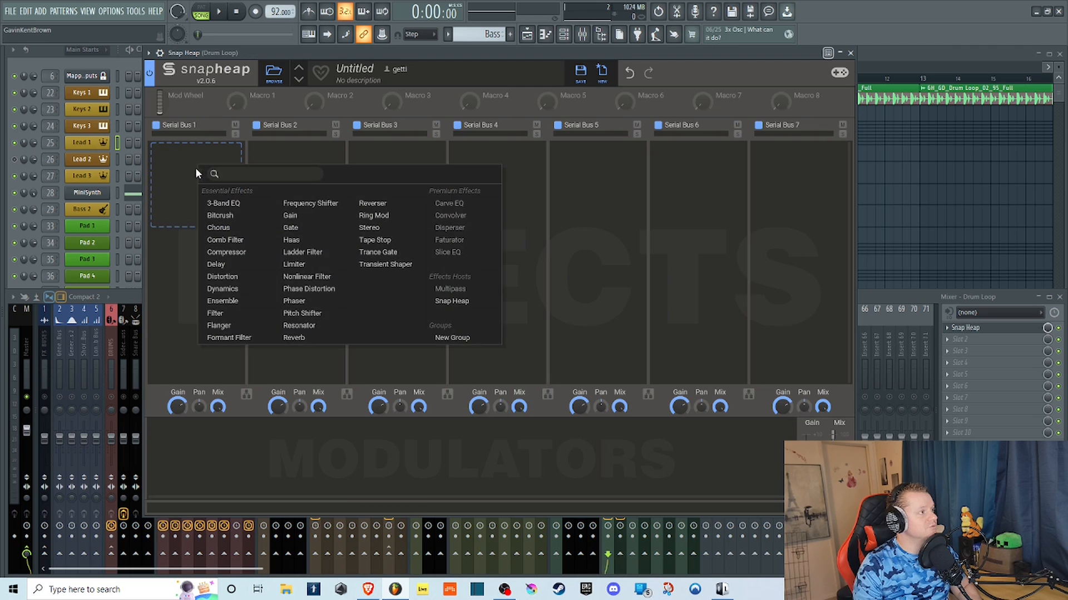
click(308, 302)
click(219, 12)
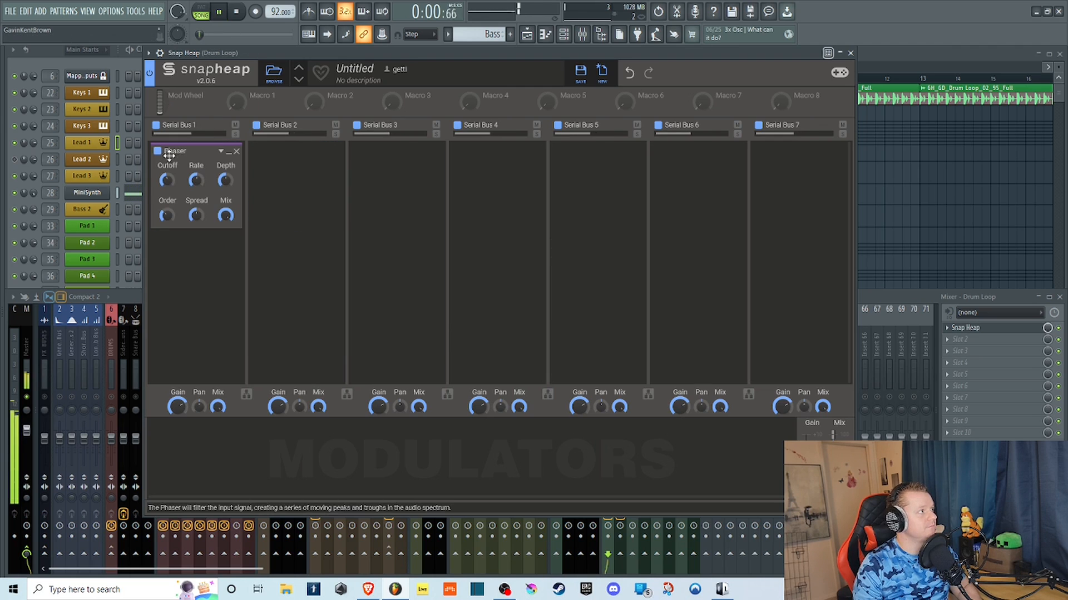
mouse_move(167, 179)
mouse_down()
mouse_move(167, 217)
mouse_move(167, 189)
mouse_up()
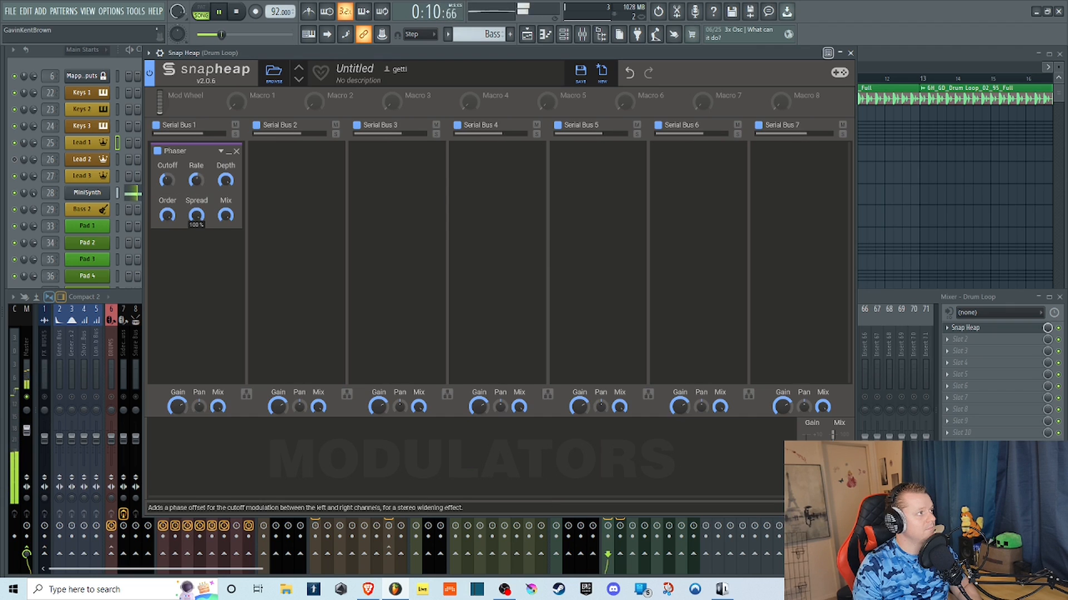
click(238, 13)
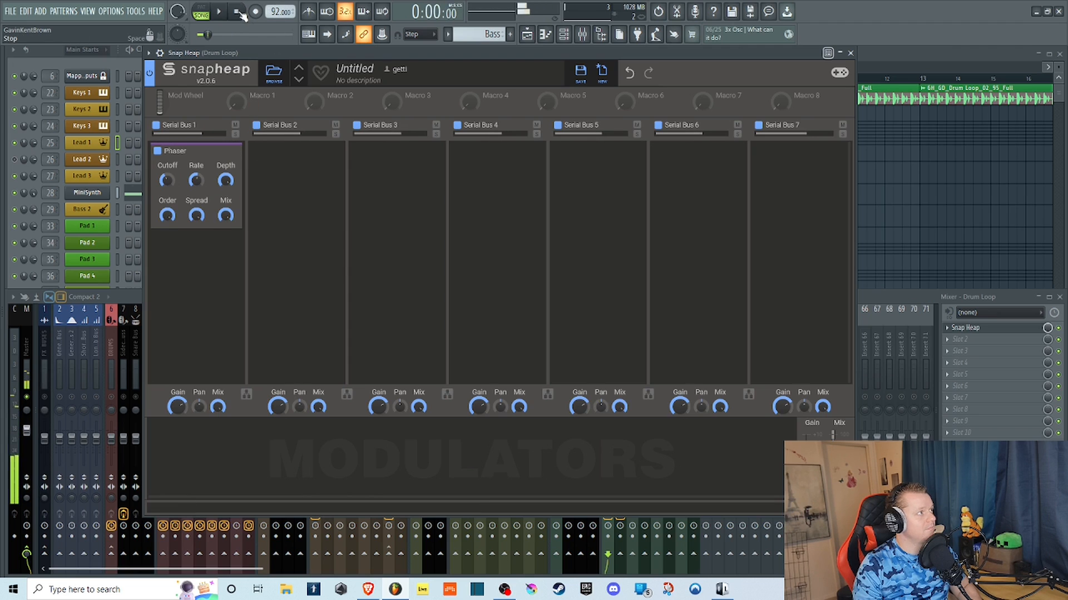
Replace the Phaser in Serial Bus 1 with a Pitch Shifter.
click(237, 153)
click(204, 186)
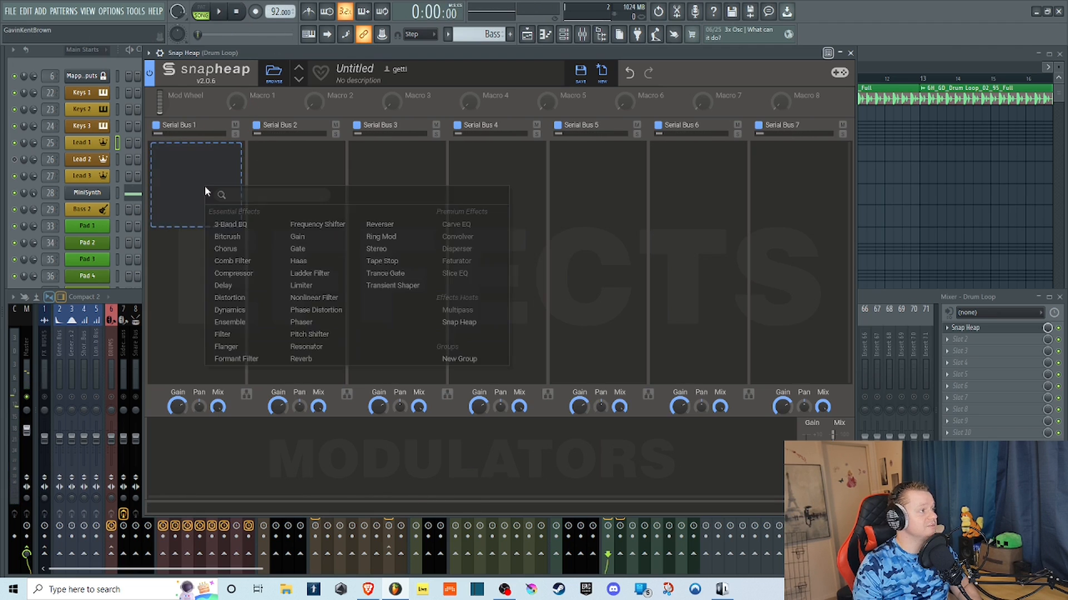
click(315, 336)
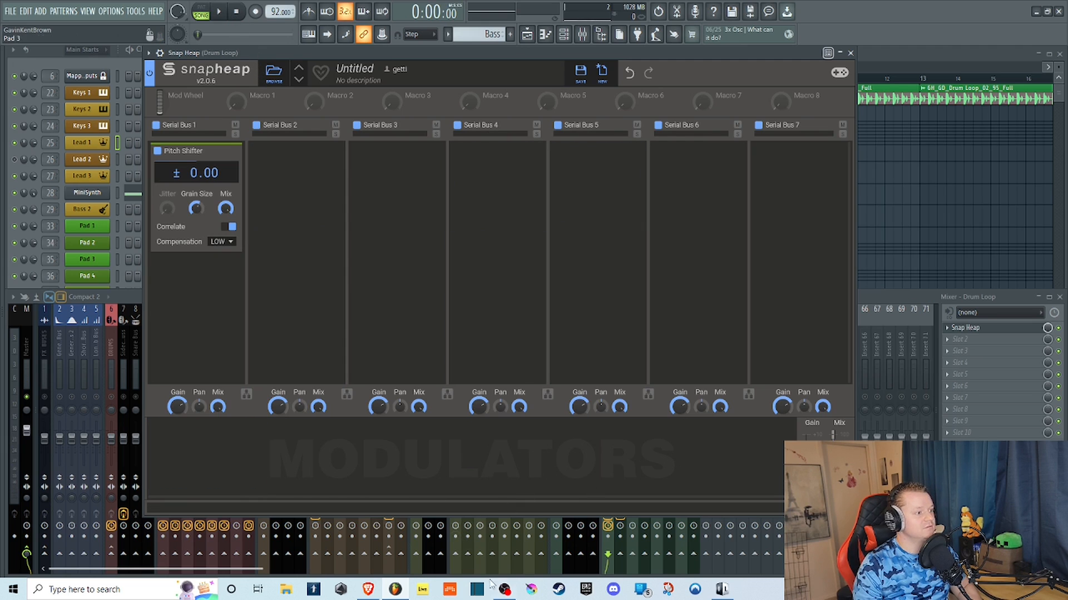
Switch to OBS Studio to check the recording, and hide its window again.
click(505, 590)
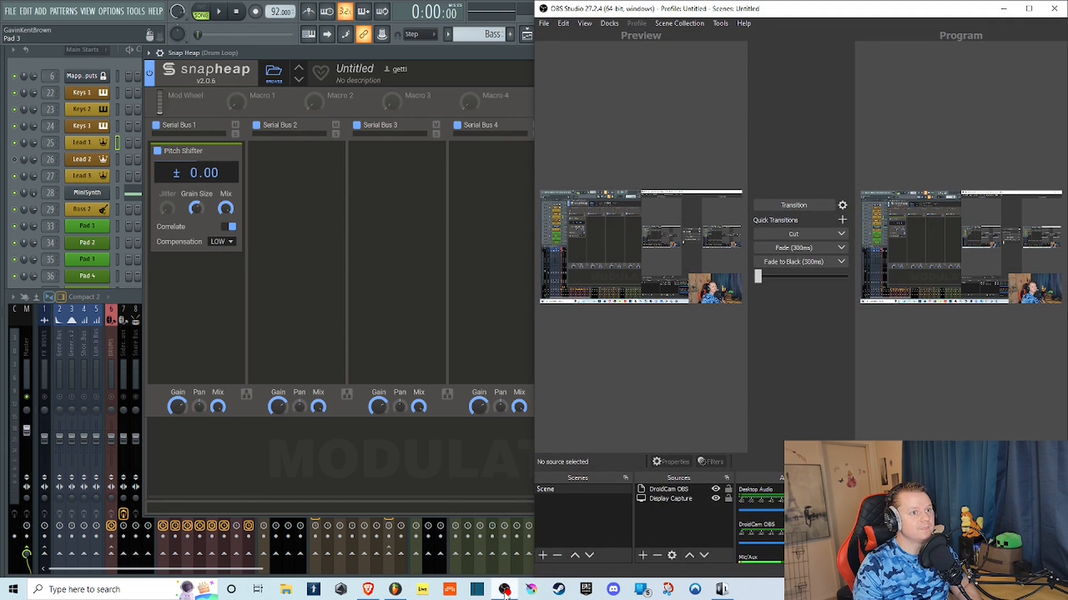
click(504, 591)
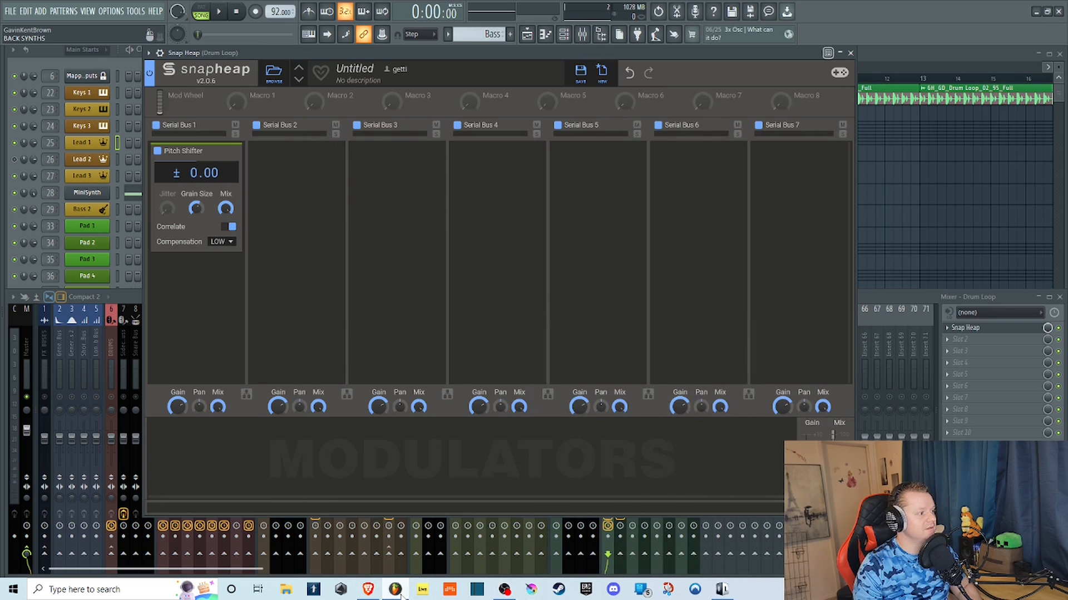
click(503, 591)
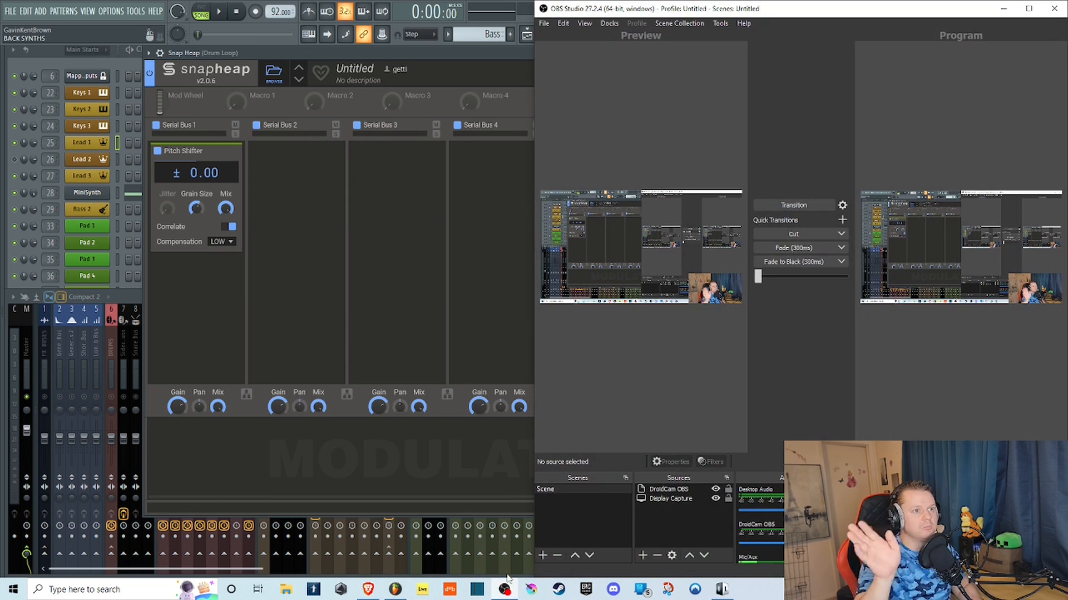
click(505, 591)
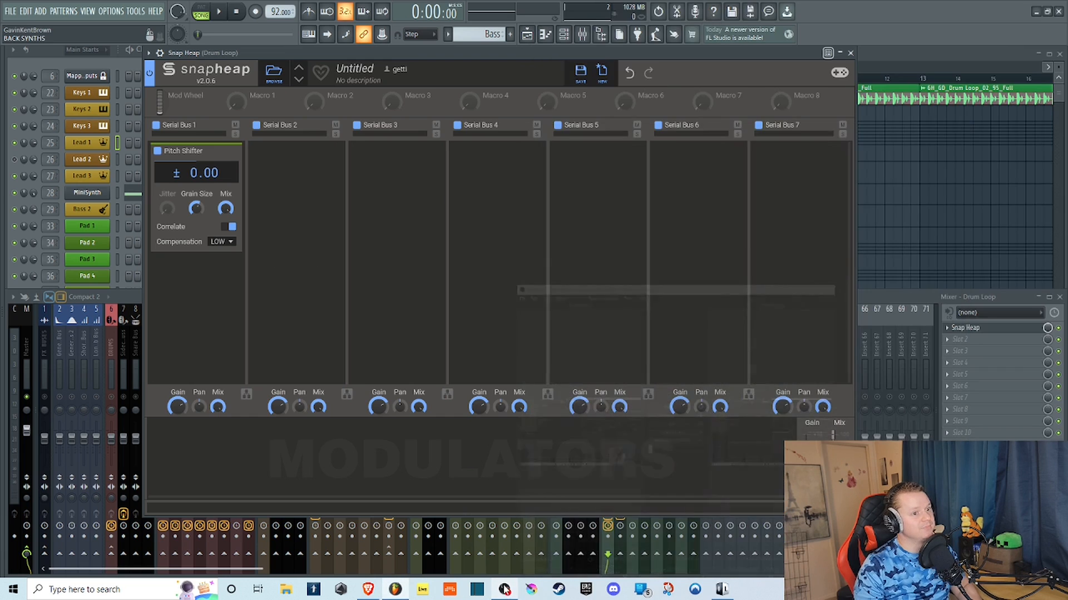
Play the drum loop while varying the Pitch Shifter's pitch, ending at +14.00 semitones, and lower its Grain Size.
mouse_move(252, 55)
mouse_down()
mouse_move(240, 56)
mouse_move(270, 68)
mouse_up()
key(space)
drag(199, 195, 199, 173)
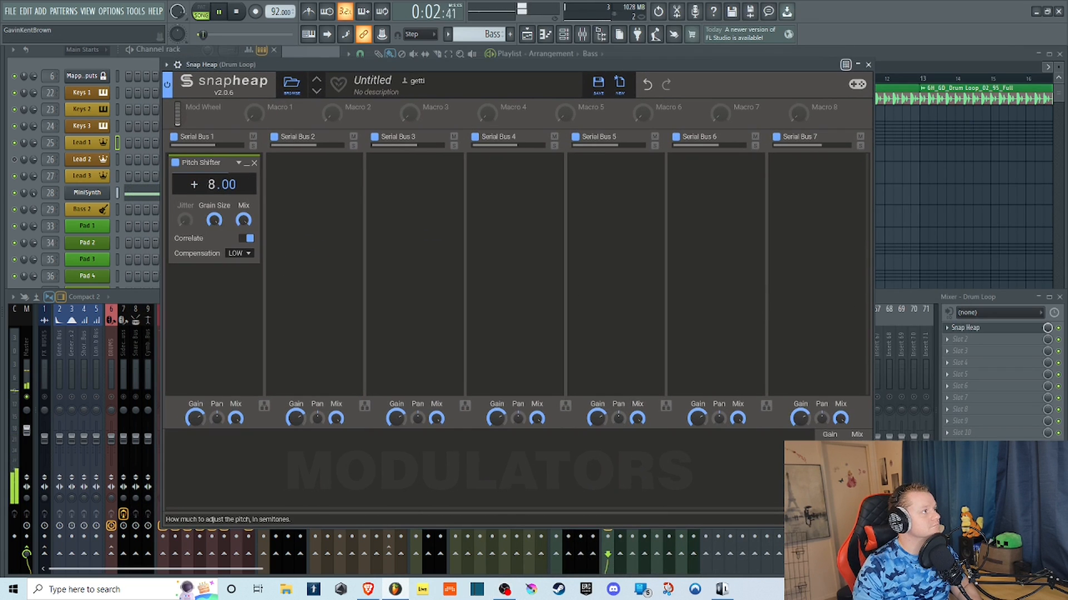
drag(214, 220, 214, 234)
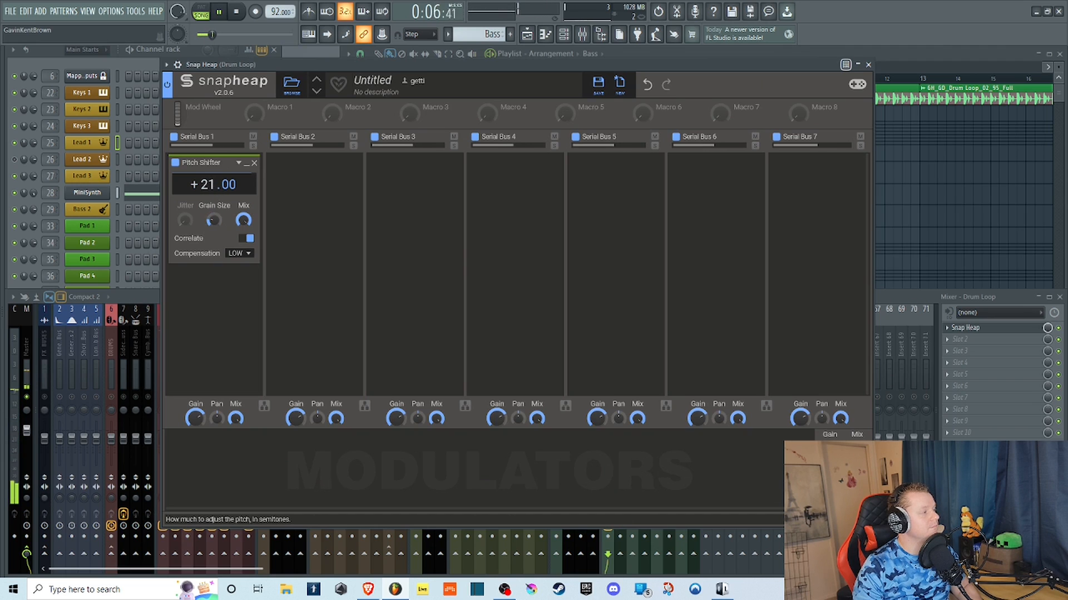
drag(207, 184, 183, 209)
Turn off the Pitch Shifter's Correlate option, raise Jitter to maximum, and try Compensation on Low and High.
click(247, 238)
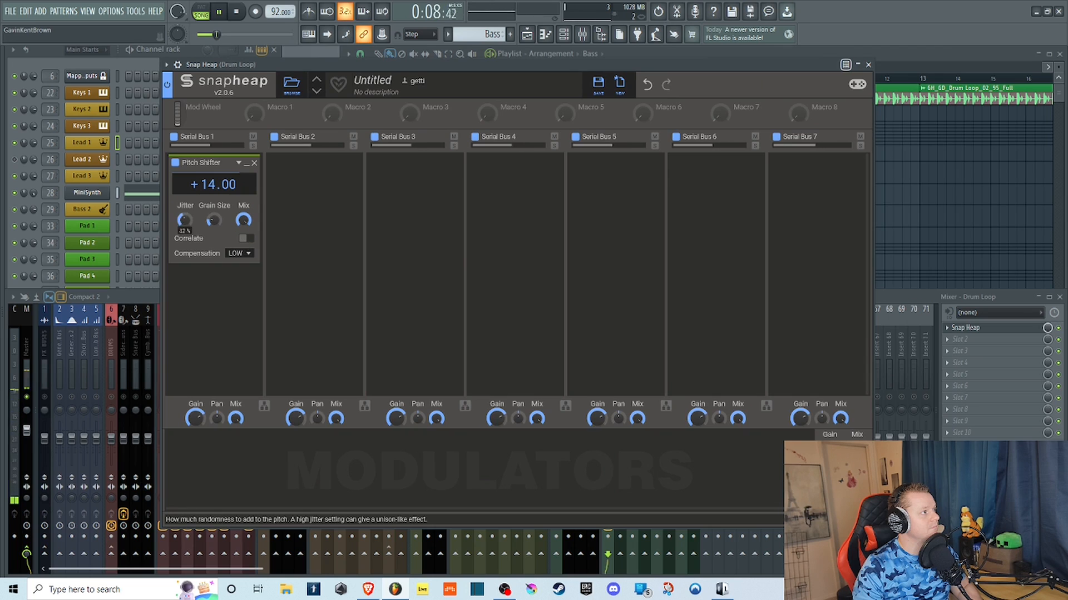
click(248, 238)
click(247, 253)
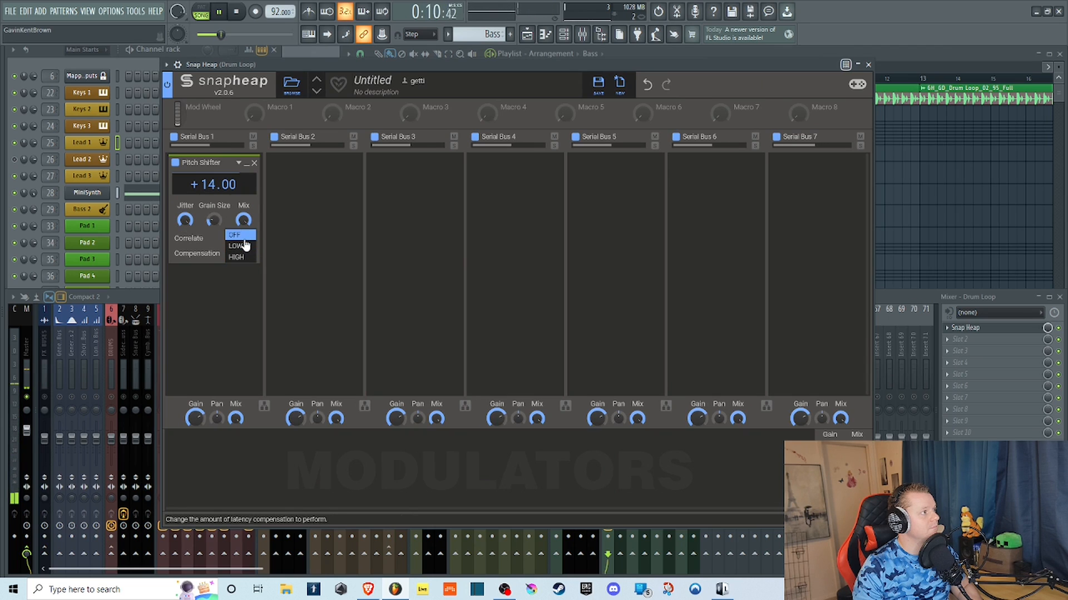
click(241, 248)
click(240, 253)
click(250, 269)
click(248, 238)
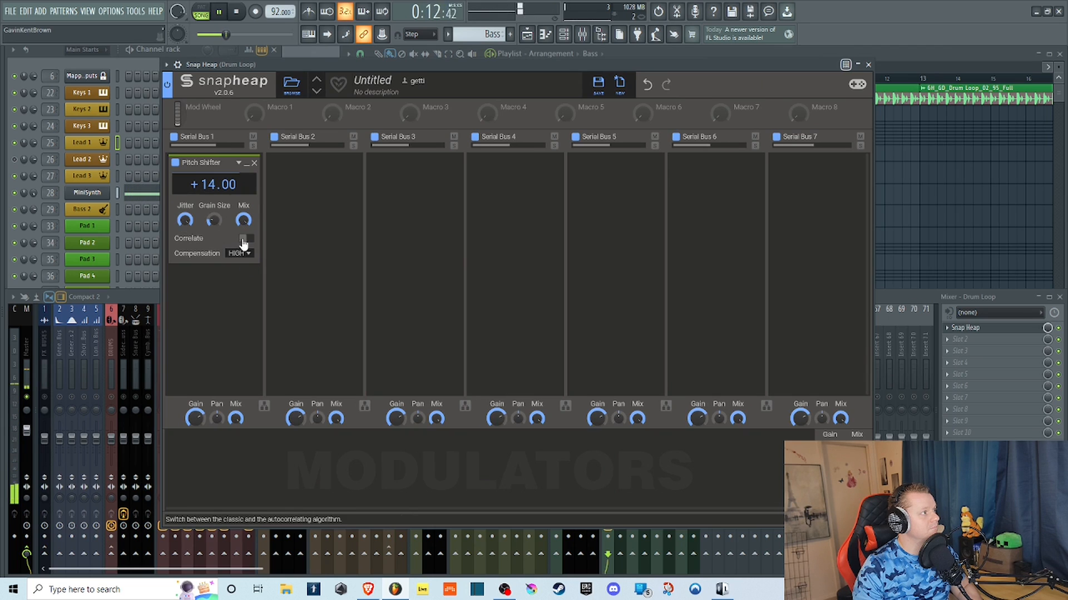
Set the Pitch Shifter's Compensation to Off, lower the pitch to -14.00 semitones, and stop playback.
click(247, 255)
click(238, 247)
click(239, 254)
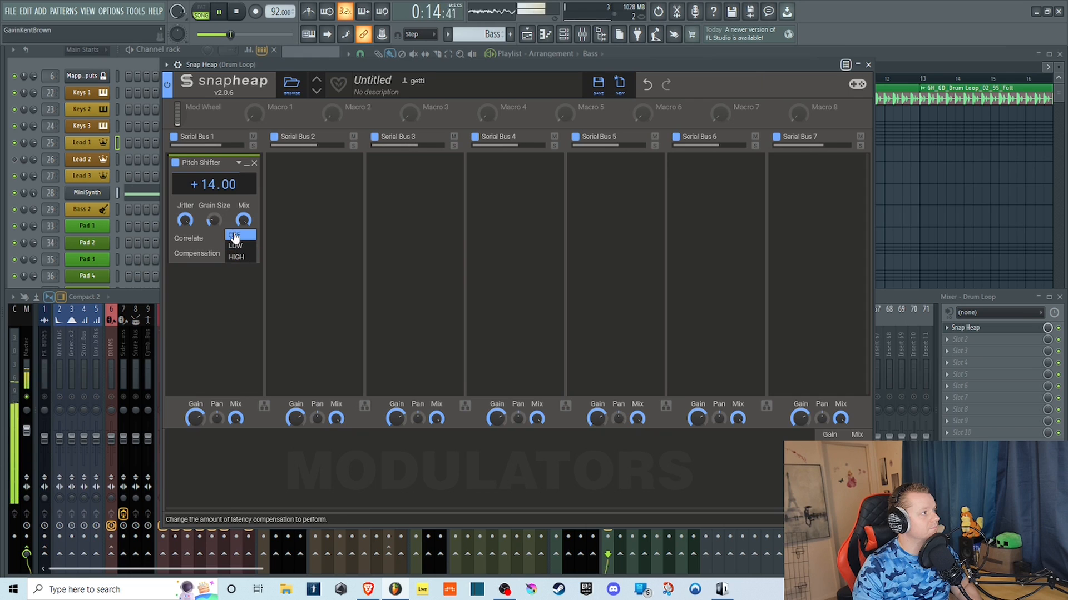
click(234, 237)
drag(214, 185, 213, 207)
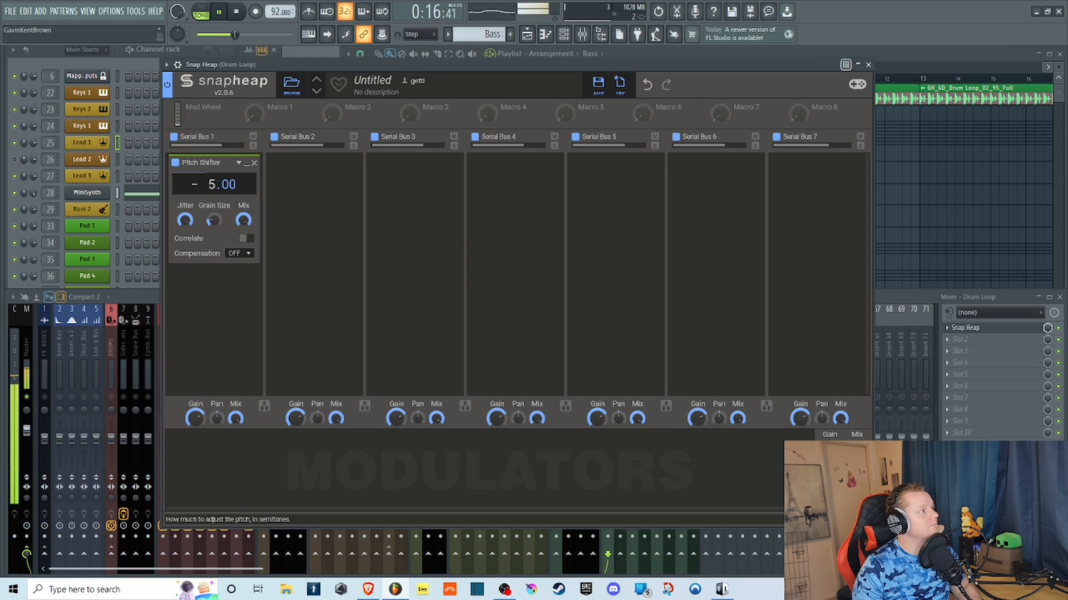
click(238, 13)
Replace the Pitch Shifter in Serial Bus 1 with a Resonator and play the drum loop while varying its note.
click(256, 164)
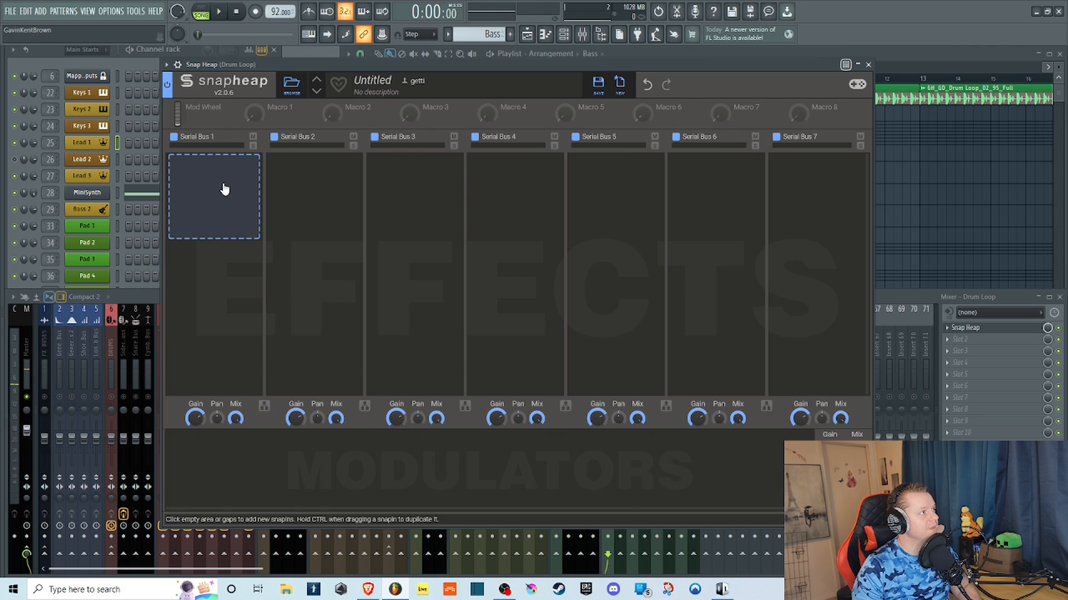
click(224, 189)
click(345, 342)
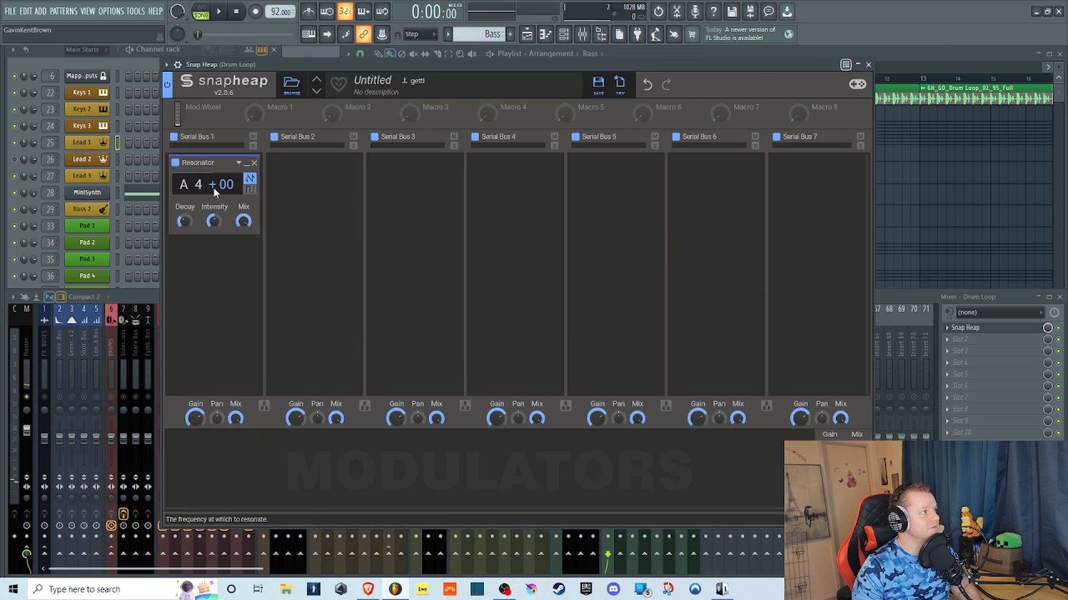
click(218, 11)
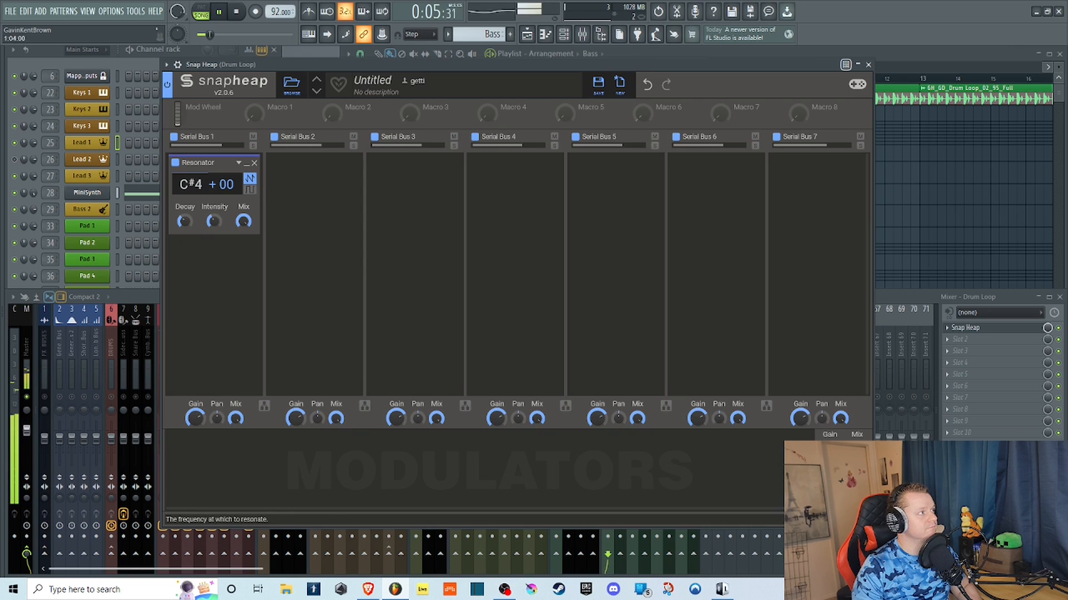
Switch the Resonator to odd harmonics, vary its note to G4 +13, and stop playback.
click(249, 190)
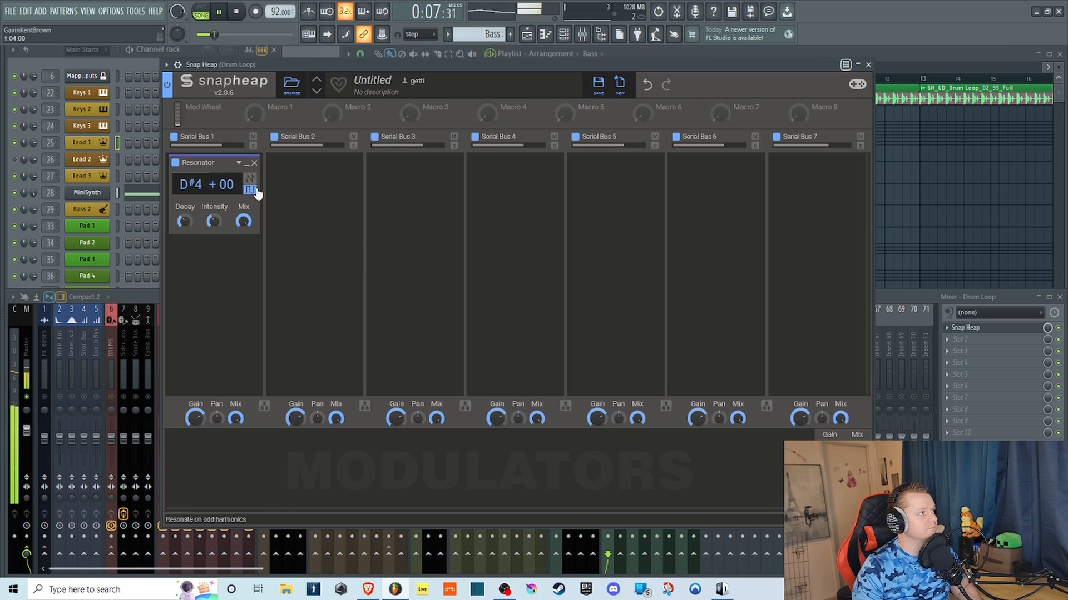
mouse_move(199, 187)
mouse_down()
mouse_move(199, 236)
mouse_move(199, 200)
mouse_up()
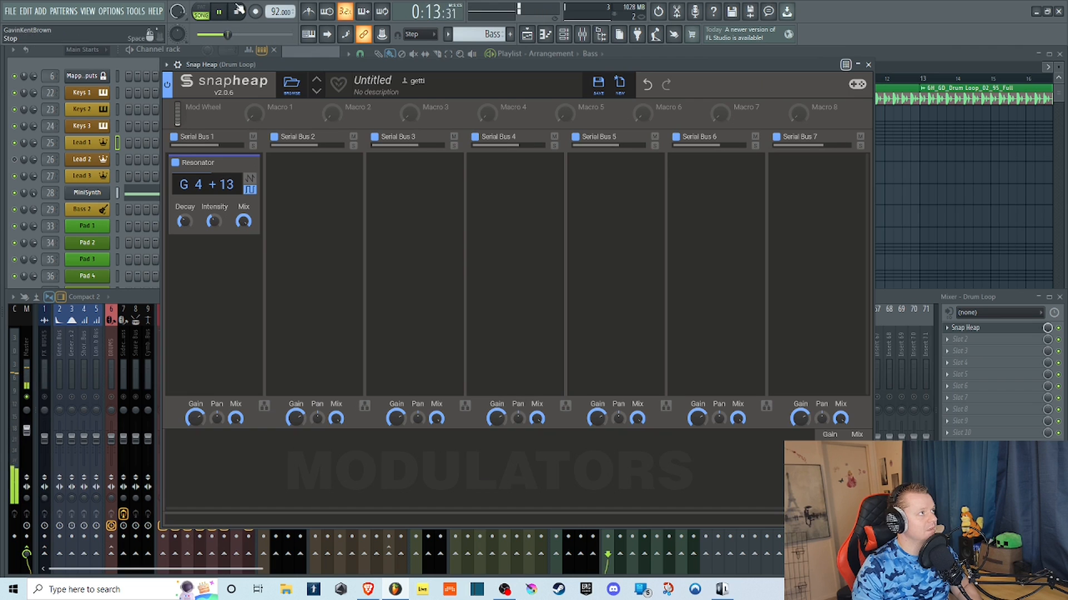
key(space)
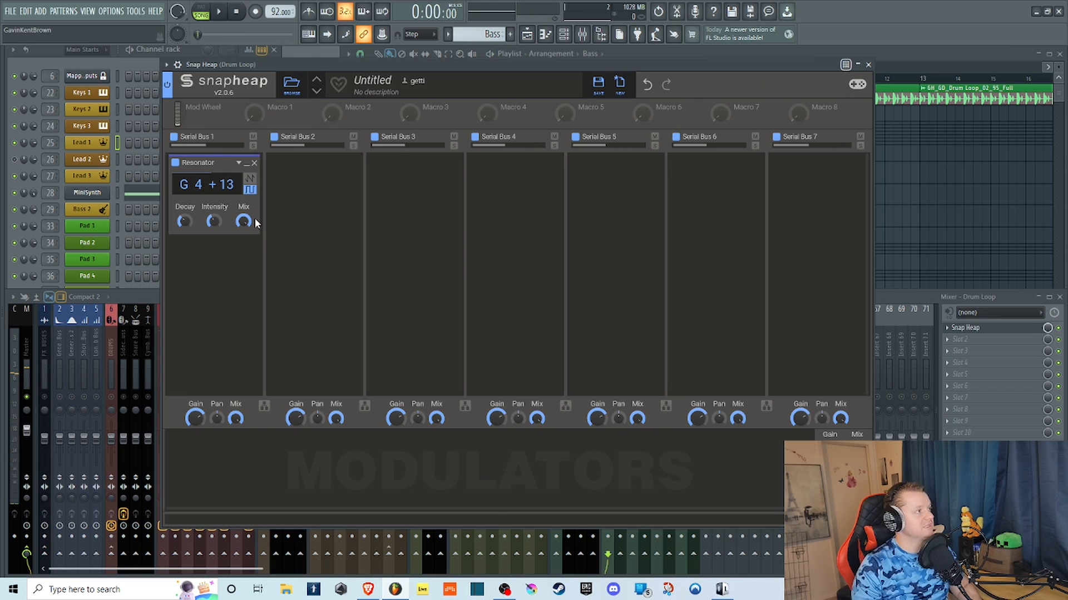
Replace the Resonator in Serial Bus 1 with a Reverb and start playing the drum loop.
click(253, 166)
click(247, 189)
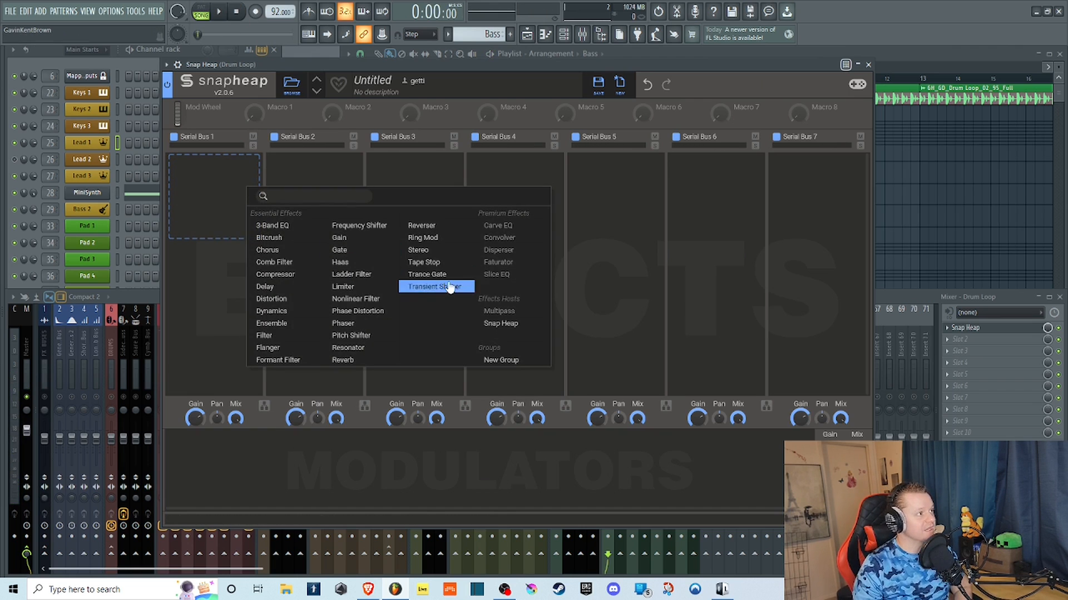
click(344, 360)
click(225, 16)
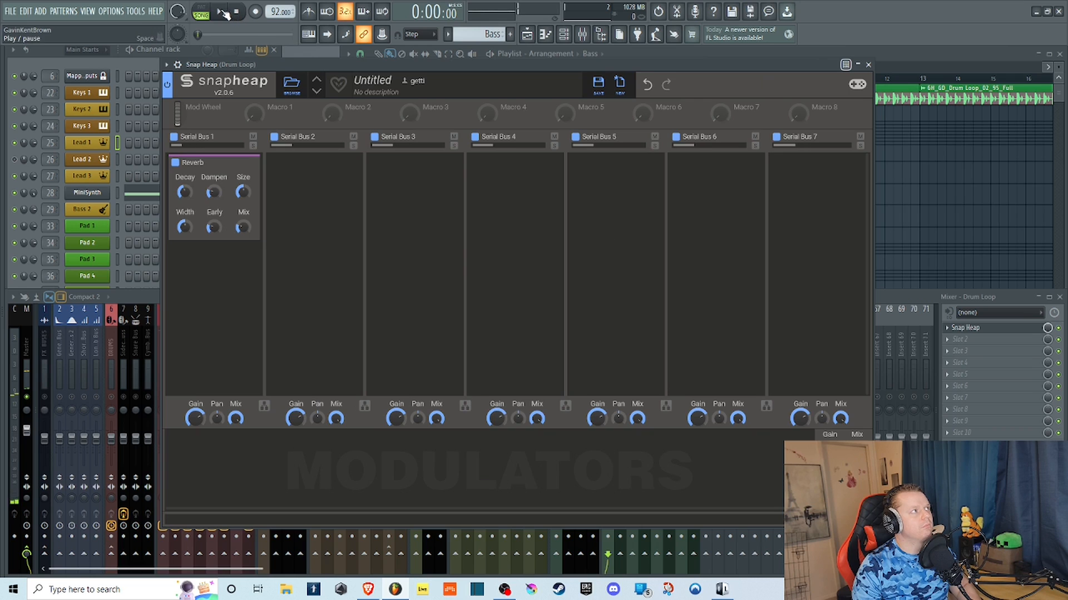
click(219, 12)
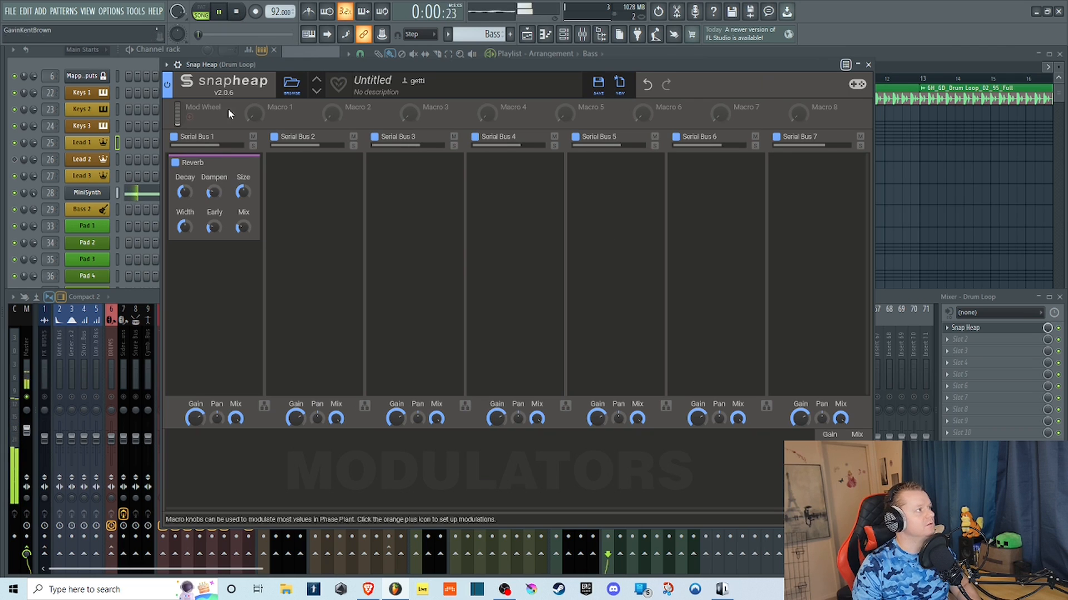
Turn the Reverb's Dampen to maximum, Size, Width and Early to minimum, shorten its Decay, and stop playback.
drag(213, 192, 214, 186)
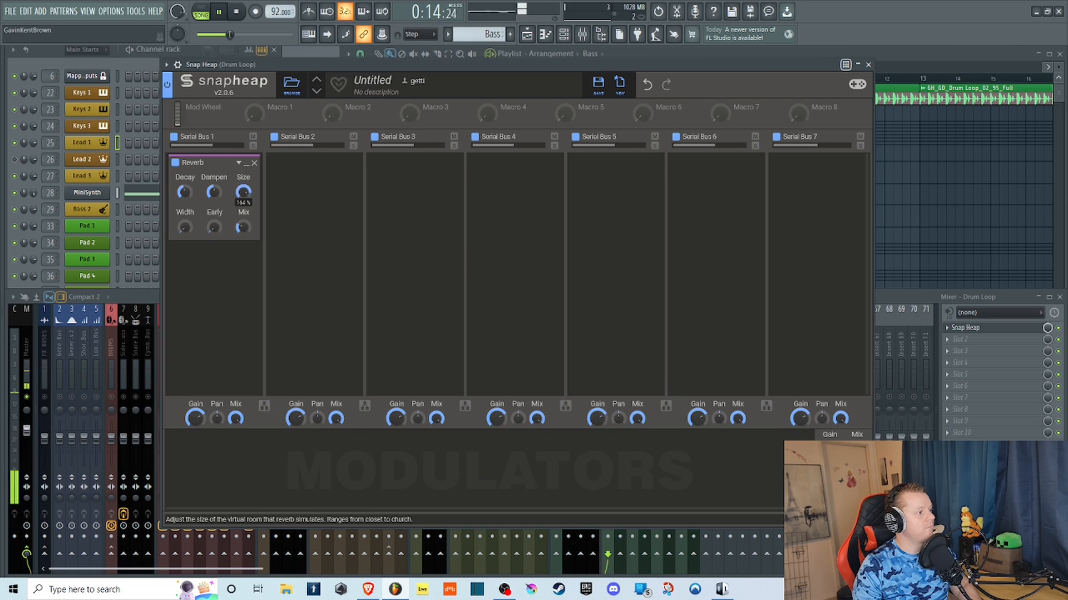
drag(243, 191, 243, 217)
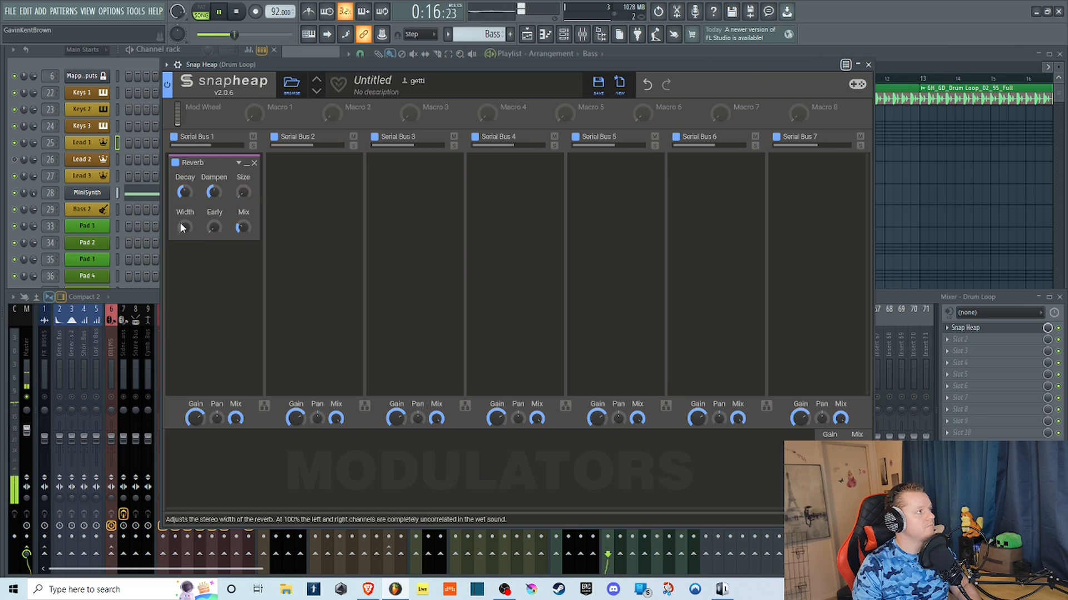
mouse_move(189, 190)
mouse_down()
mouse_move(189, 217)
mouse_move(213, 173)
mouse_move(185, 188)
mouse_move(184, 176)
mouse_move(179, 193)
mouse_up()
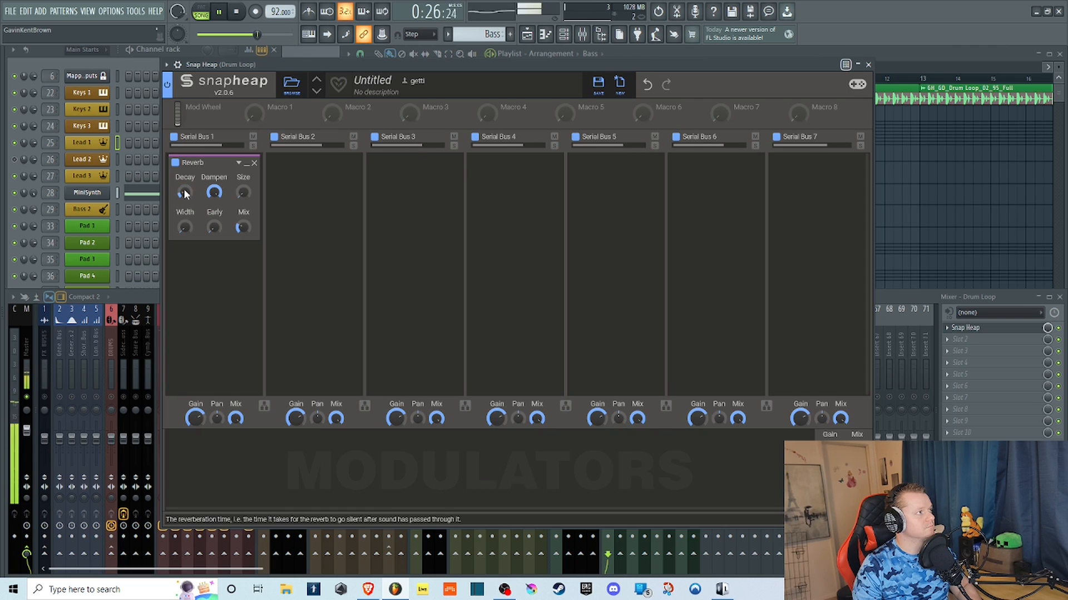
drag(184, 187, 184, 191)
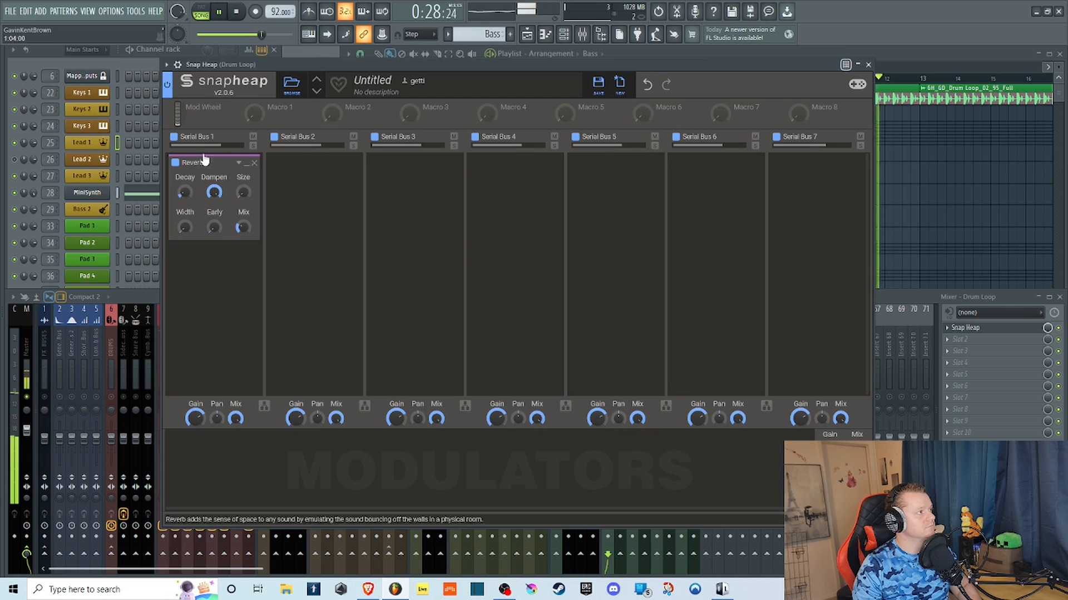
key(space)
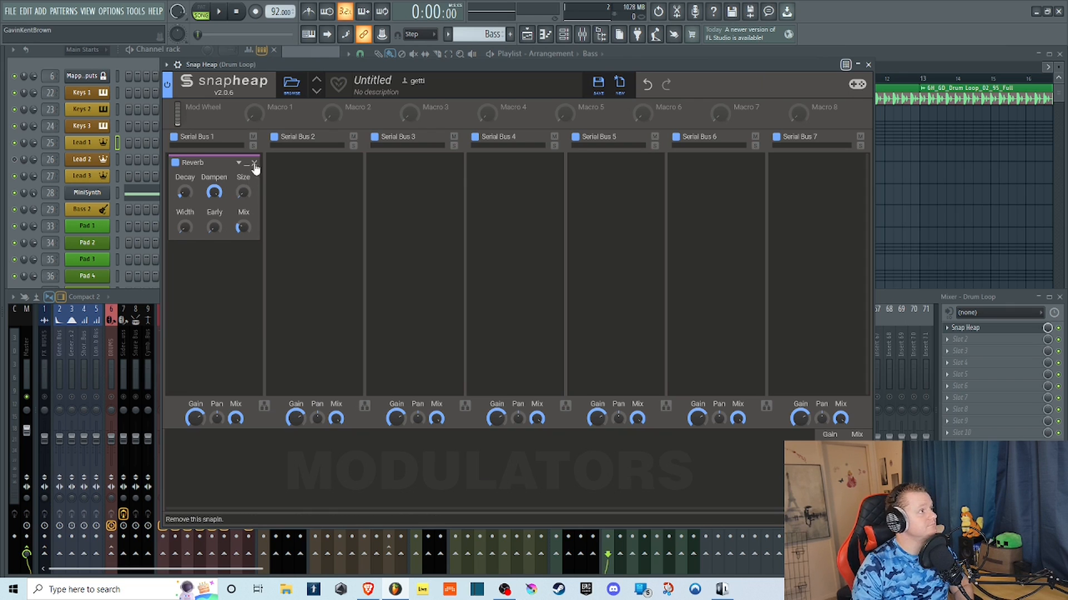
Replace the Reverb with a Reverser, play the drum loop, and raise Crossfade and Mix to maximum.
click(255, 163)
click(245, 193)
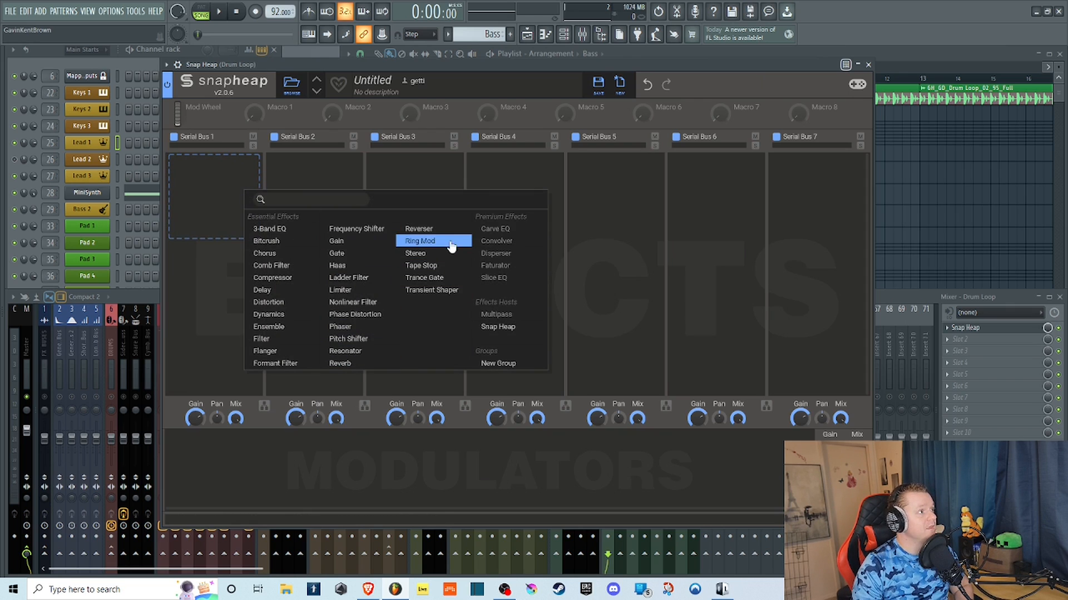
click(421, 229)
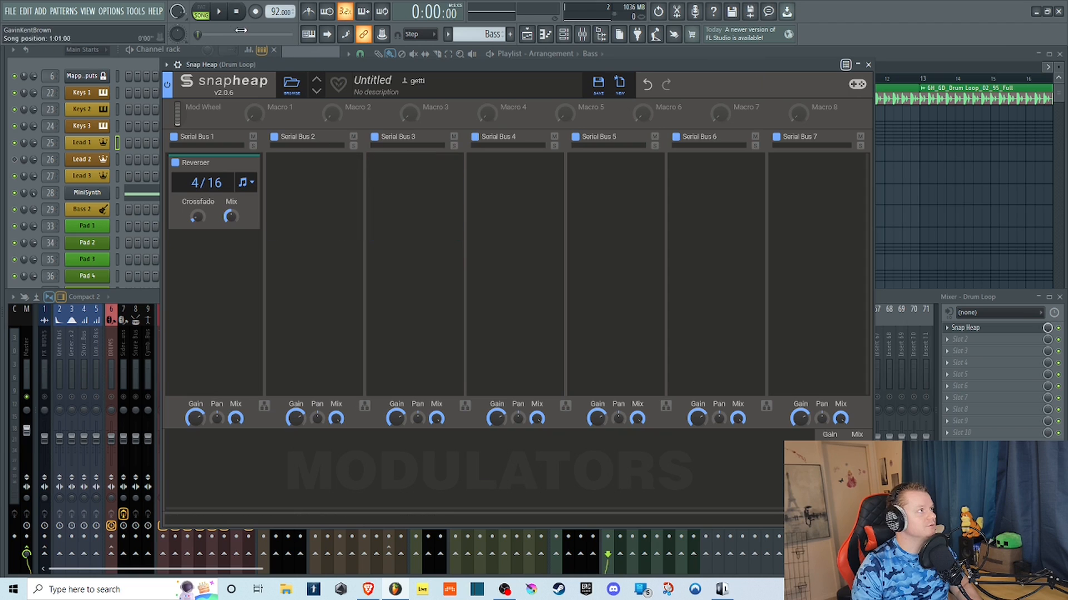
key(space)
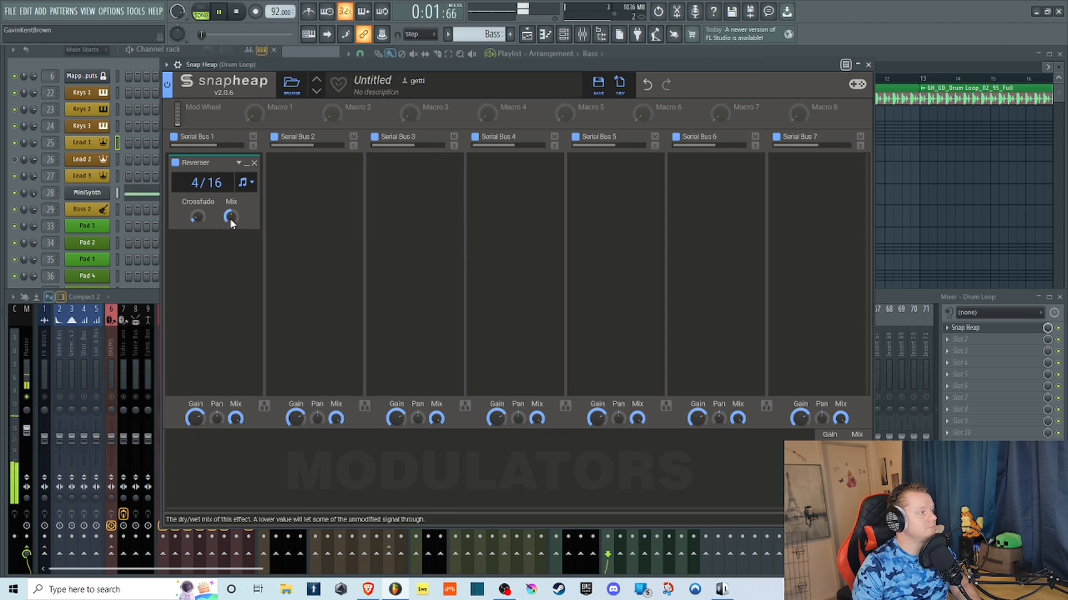
drag(198, 218, 198, 208)
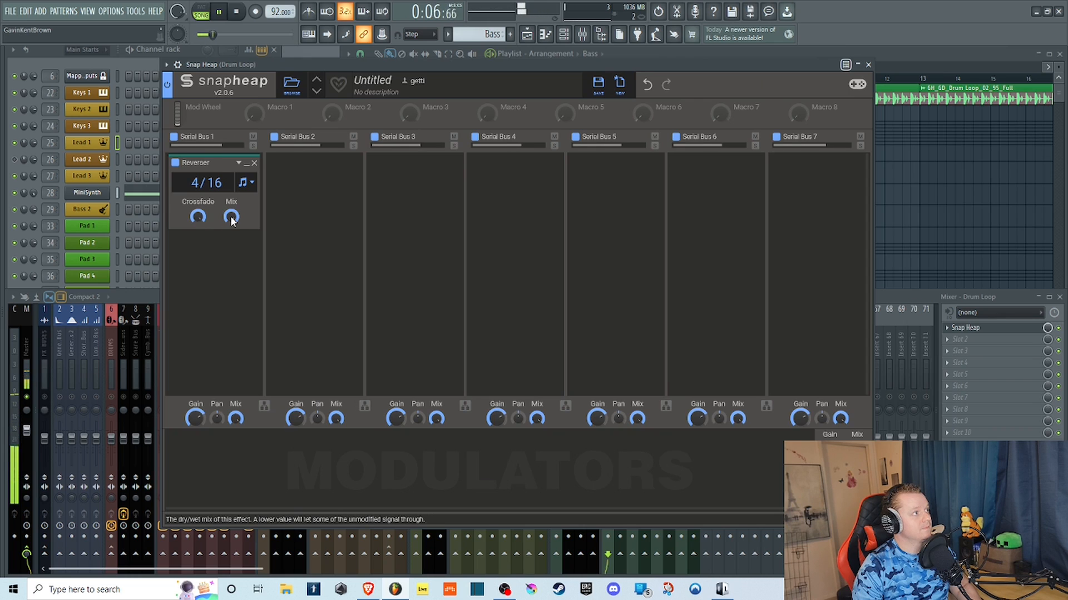
Switch the Reverser's timing to milliseconds, shorten the reversed section to 29.4 ms, and stop playback.
click(249, 182)
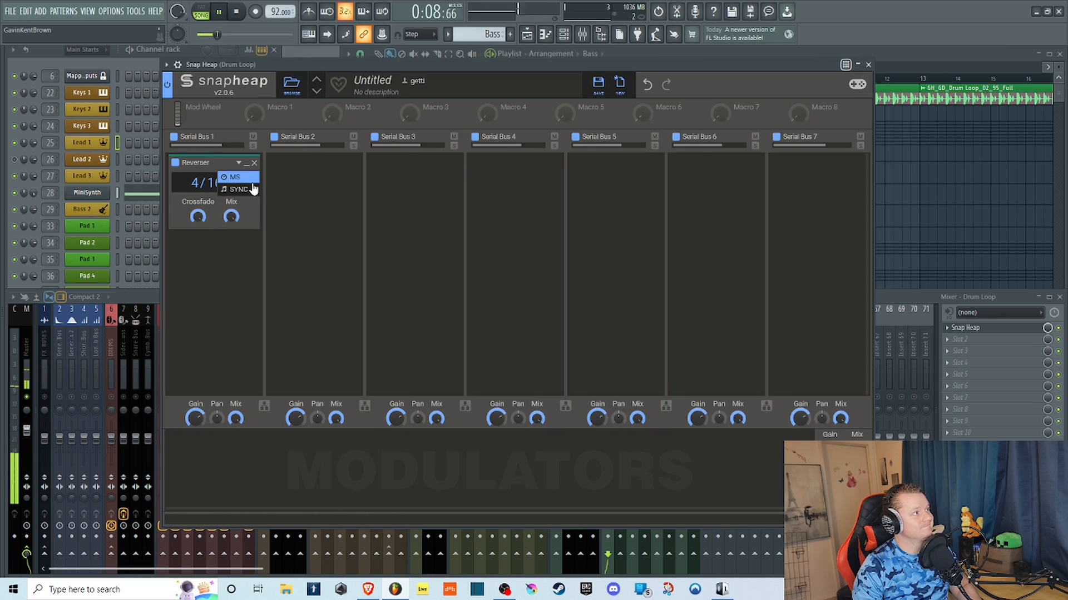
click(253, 189)
click(249, 183)
click(243, 178)
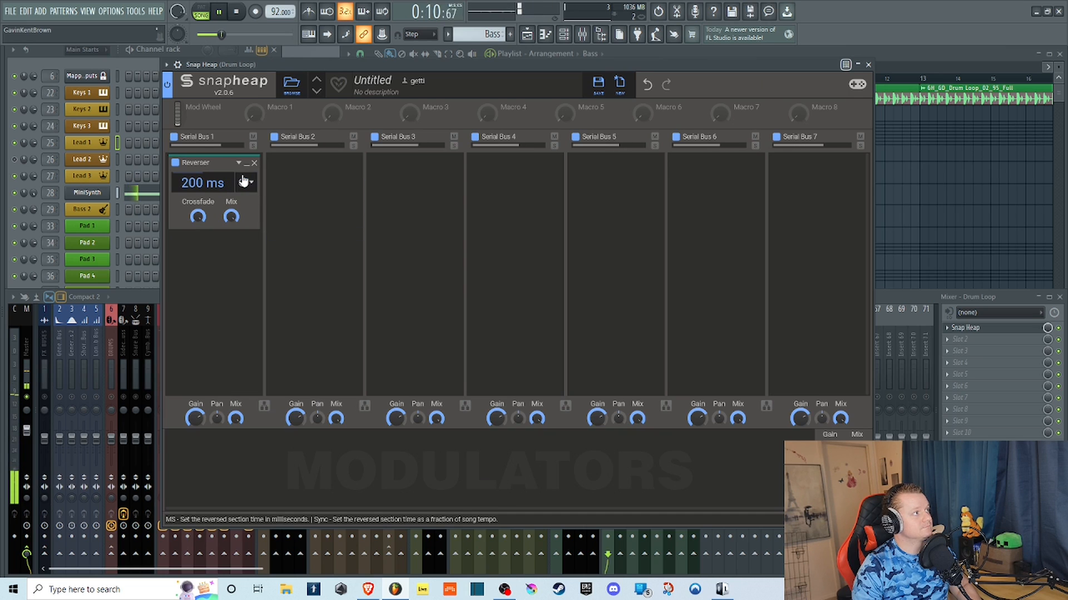
drag(202, 184, 202, 139)
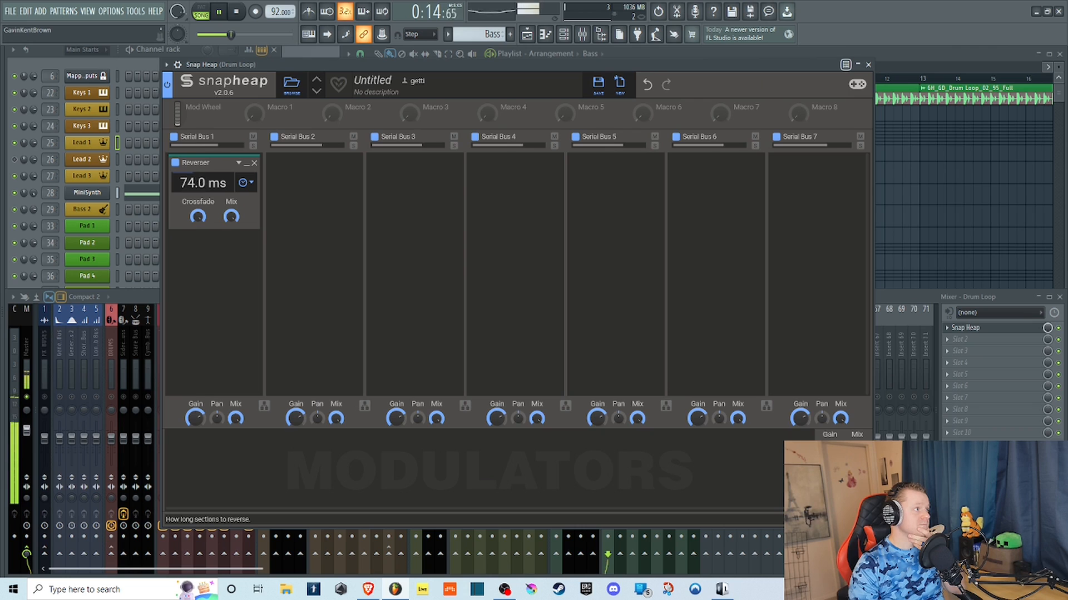
drag(202, 184, 202, 186)
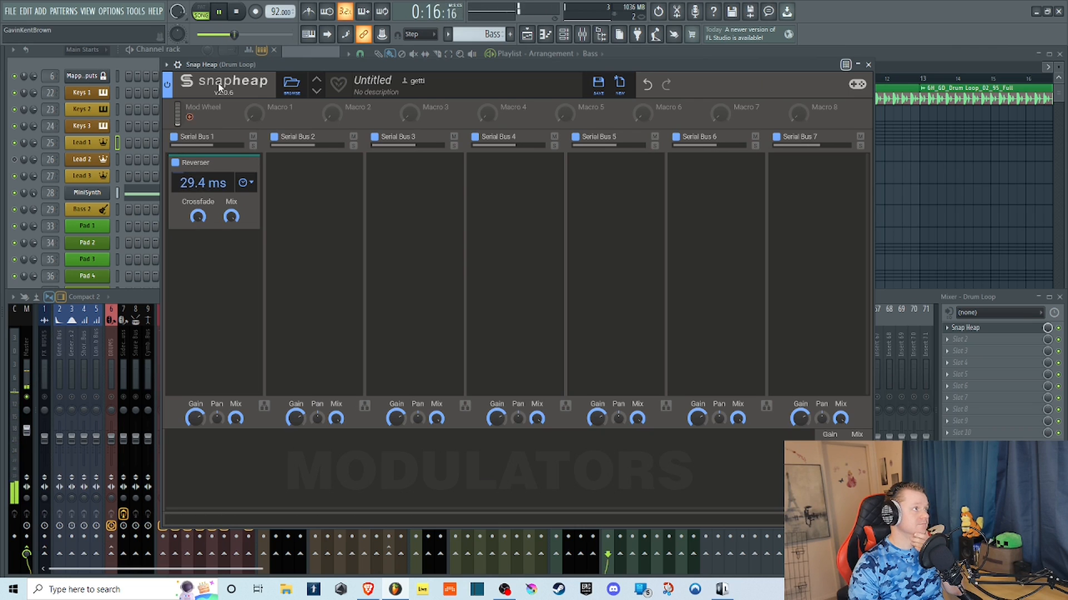
click(237, 12)
Replace the Reverser in Serial Bus 1 with a Ring Mod and start playing the drum loop.
key(Delete)
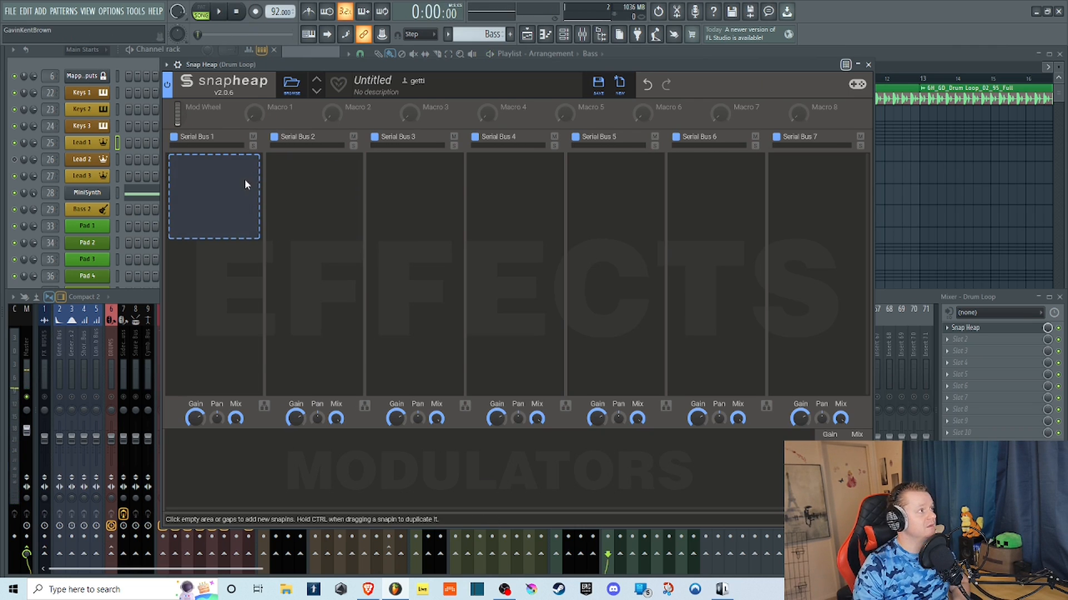
click(244, 179)
click(445, 232)
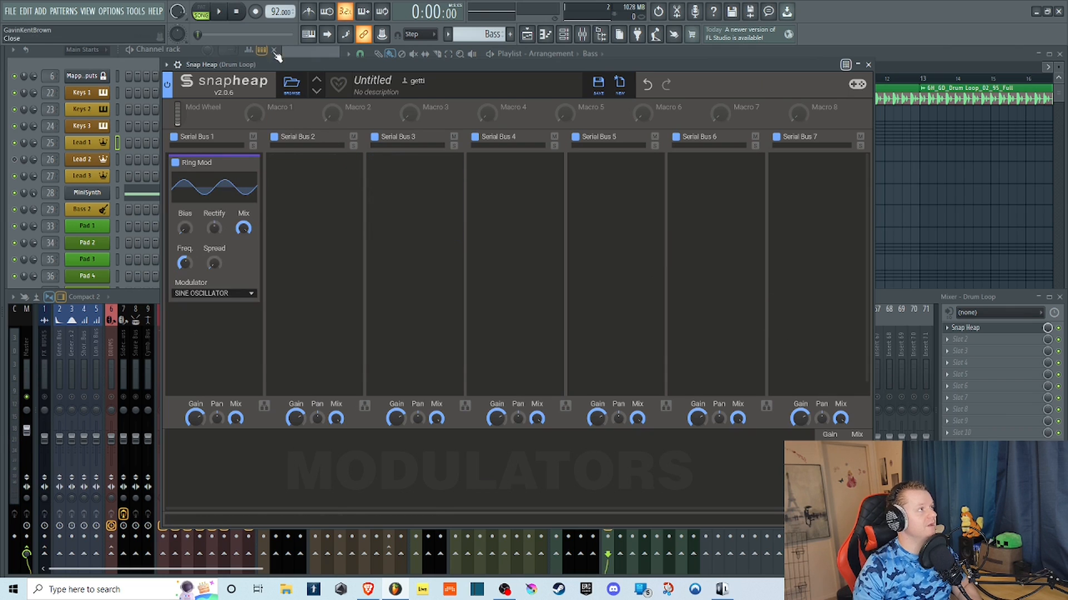
click(218, 12)
Vary the Ring Mod's sine oscillator with Bias at minimum, Rectify positive, a lower frequency, and Spread at 99%.
drag(184, 228, 219, 266)
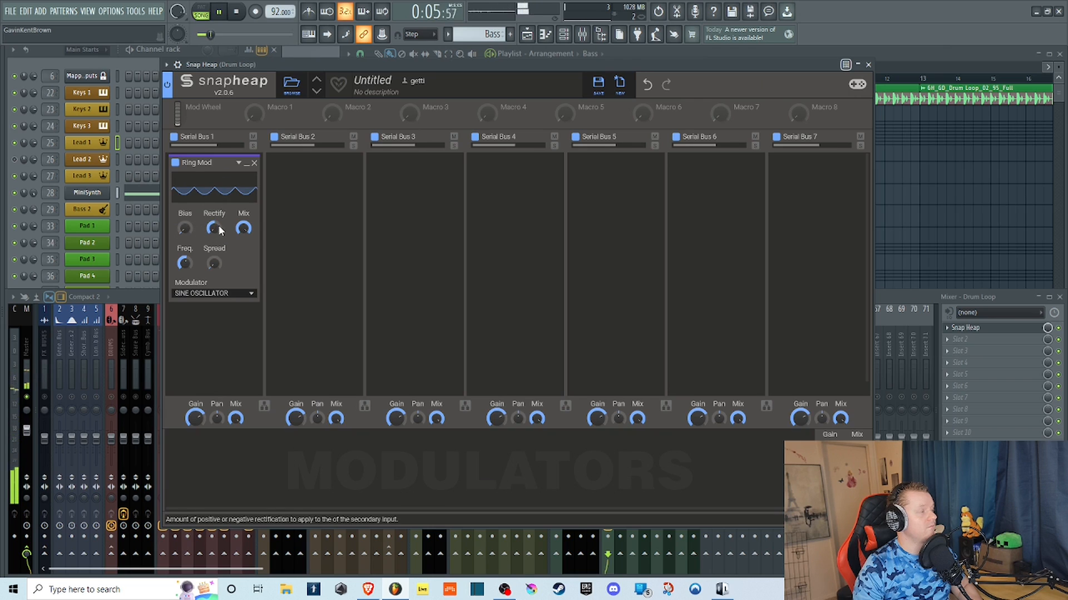
drag(182, 224, 181, 278)
drag(215, 227, 216, 181)
mouse_move(184, 262)
mouse_down()
mouse_move(184, 239)
mouse_move(184, 259)
mouse_up()
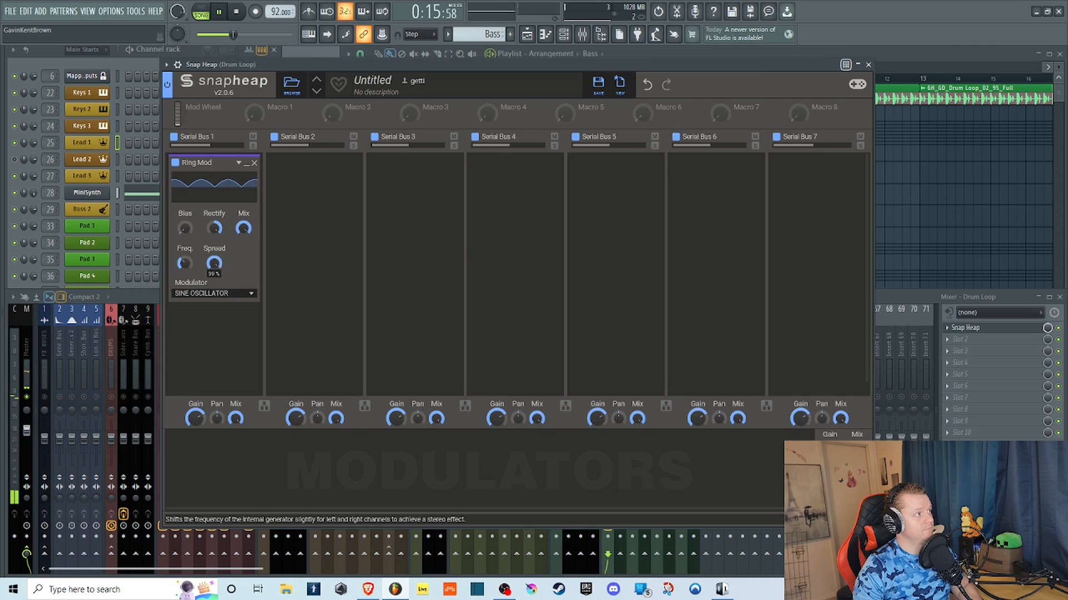
Set the Ring Mod's modulator to Low-Pass Noise, raise Bias moderately, and turn the frequency to maximum.
click(204, 293)
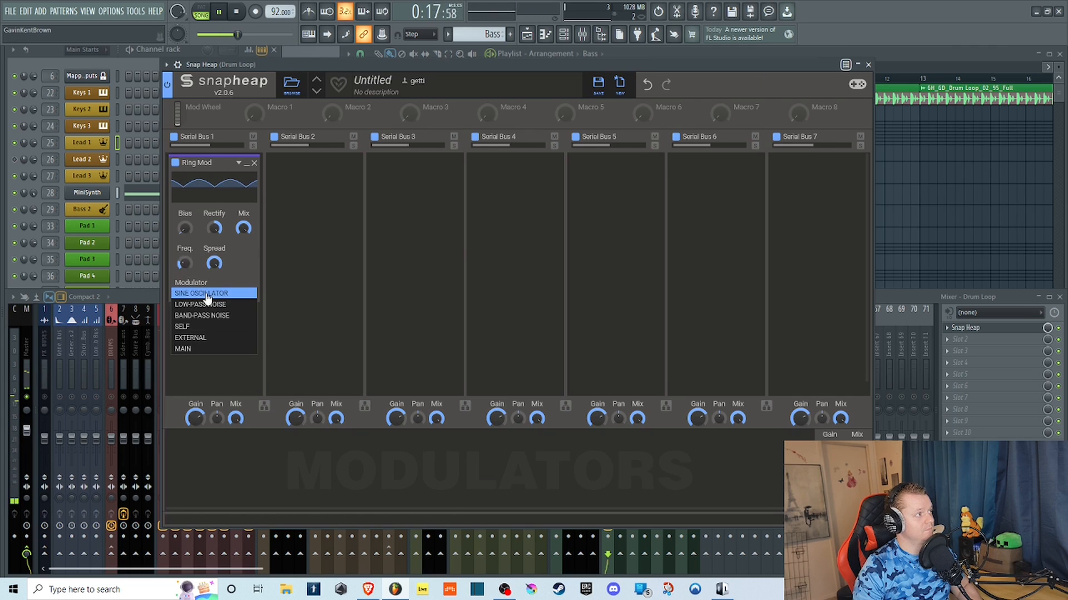
click(201, 304)
drag(184, 227, 184, 222)
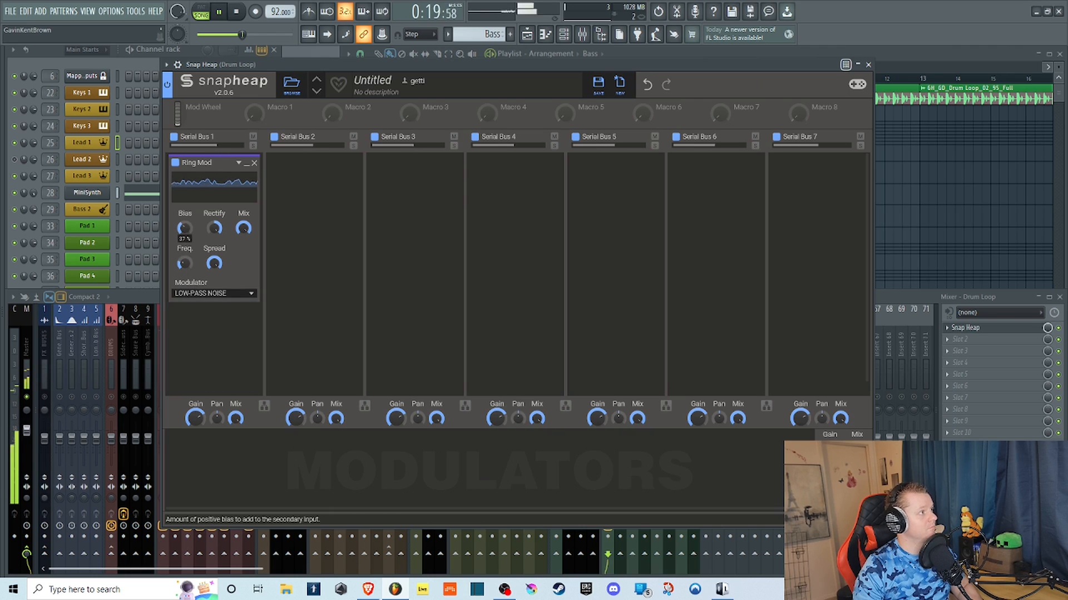
Set the Ring Mod's modulator to Band-Pass Noise and lower its frequency to 171 Hz.
click(198, 295)
click(196, 325)
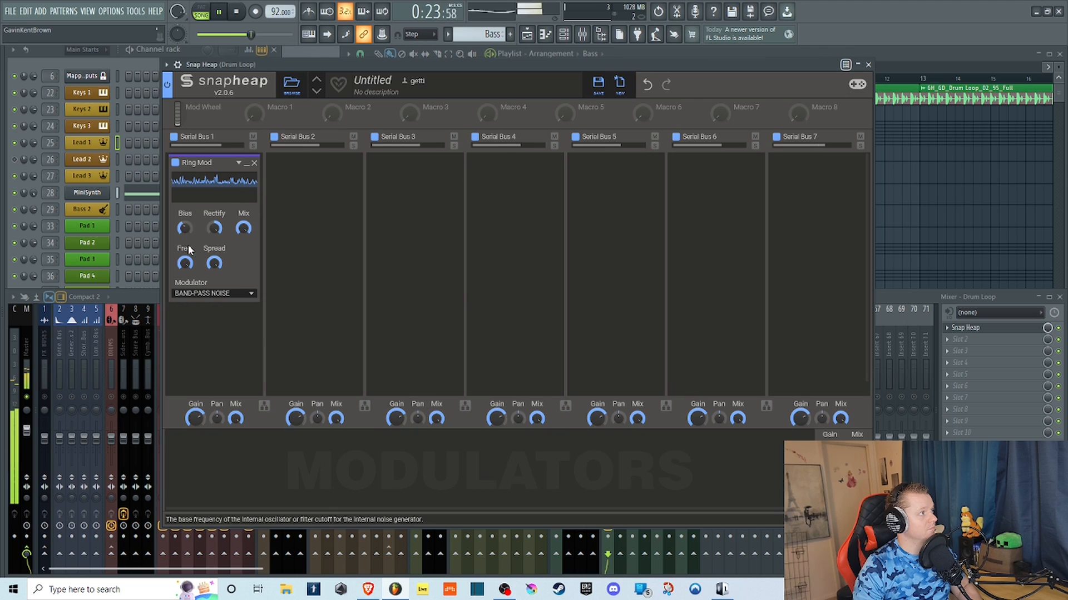
drag(185, 263, 186, 278)
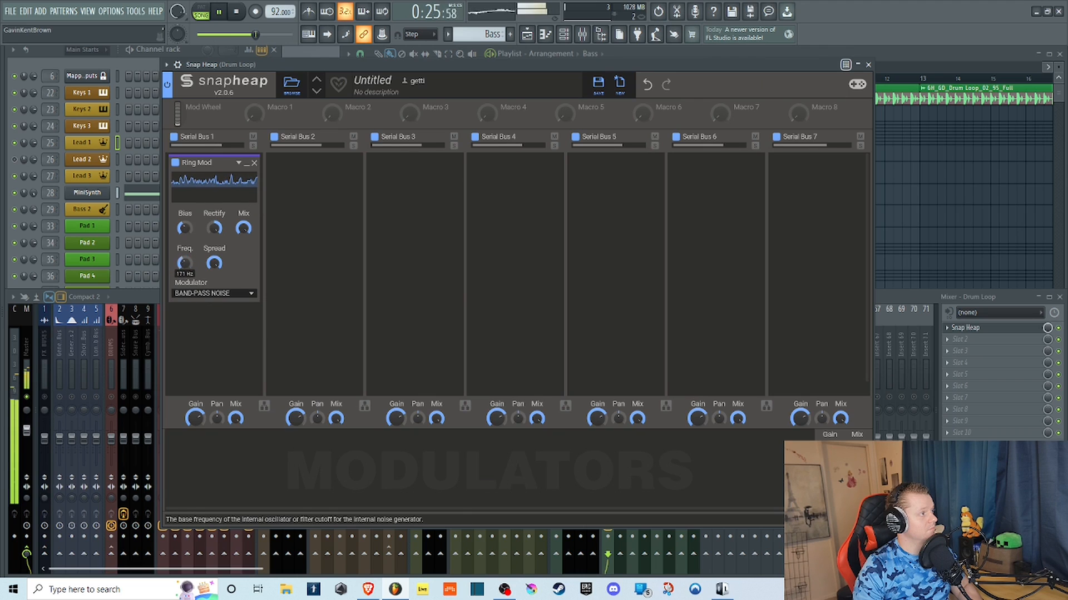
Set the Ring Mod's modulator to Self, raise Bias to maximum, and reset Rectify to its center value.
click(199, 293)
click(198, 329)
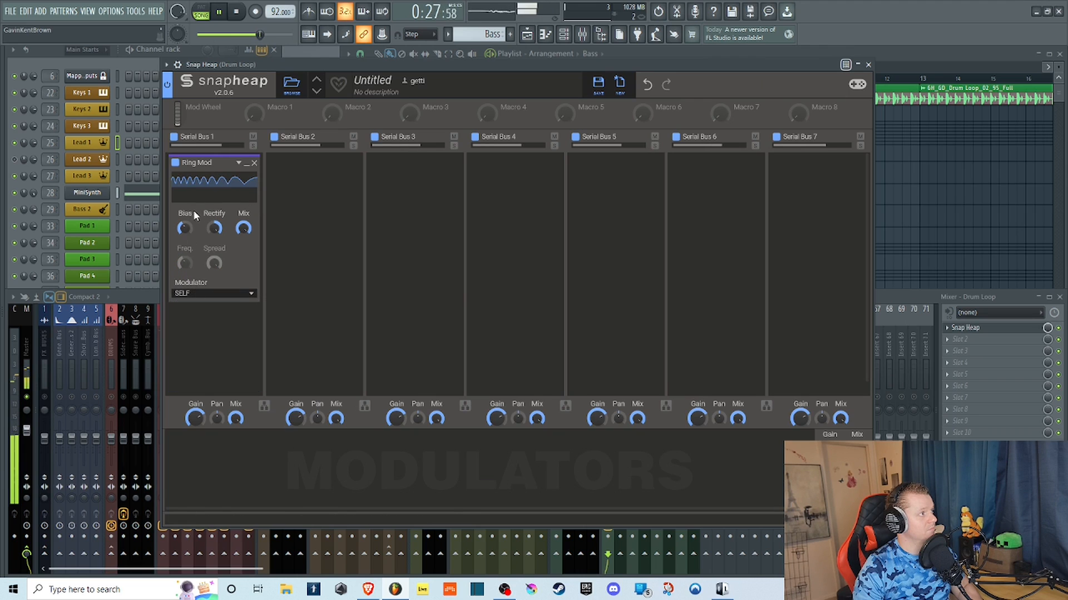
mouse_move(185, 228)
mouse_down()
mouse_move(186, 211)
mouse_move(186, 252)
mouse_move(208, 250)
mouse_move(185, 217)
mouse_move(185, 258)
mouse_move(185, 233)
mouse_up()
double_click(214, 228)
Set the Ring Mod's modulator to External, turn Rectify negative, and vary Bias around 62%.
click(201, 293)
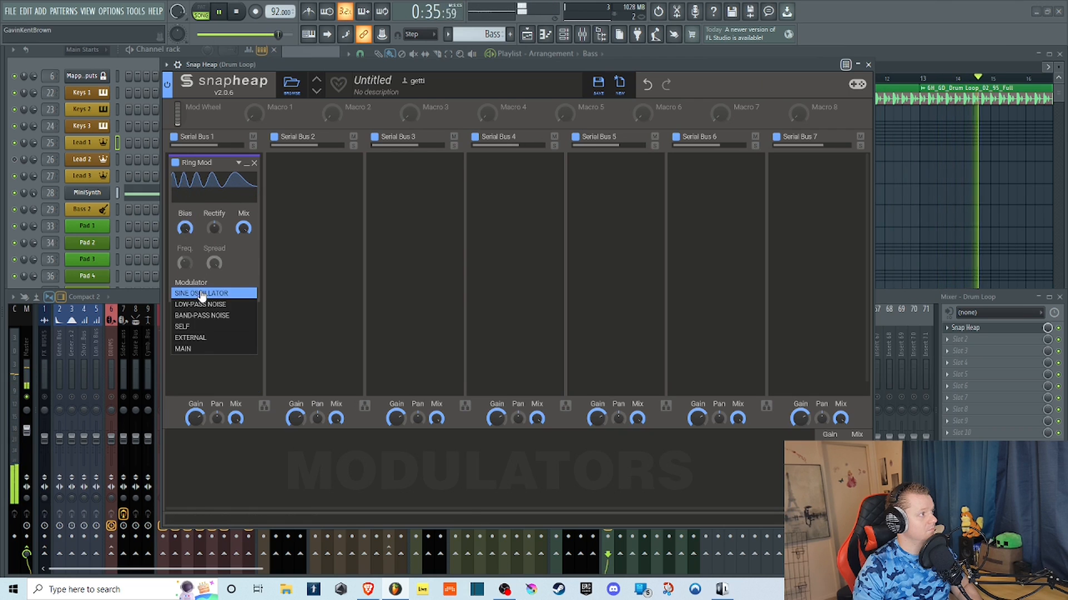
click(204, 337)
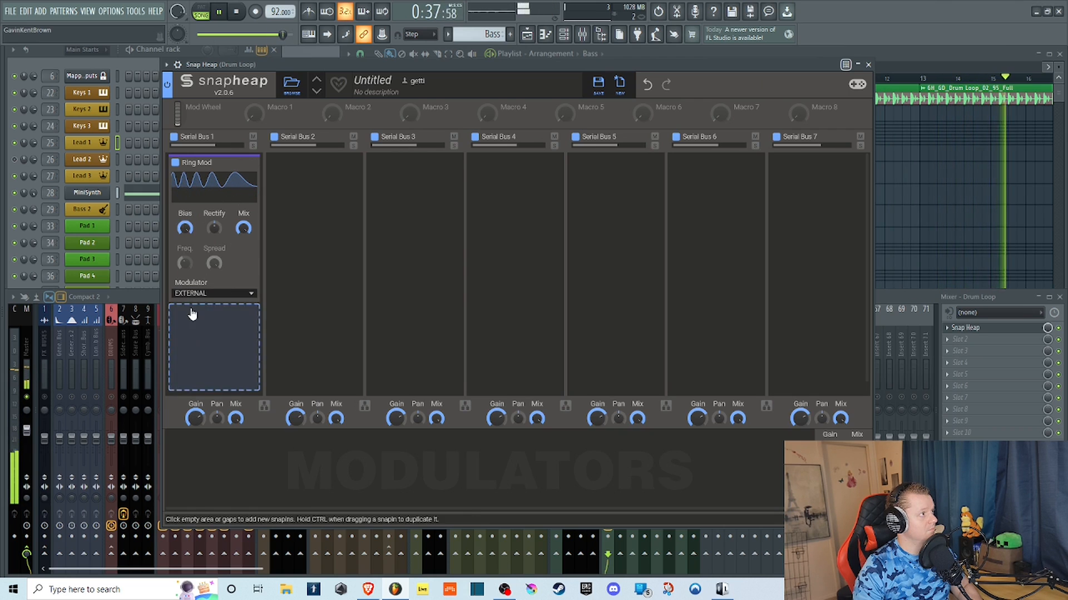
drag(214, 228, 185, 244)
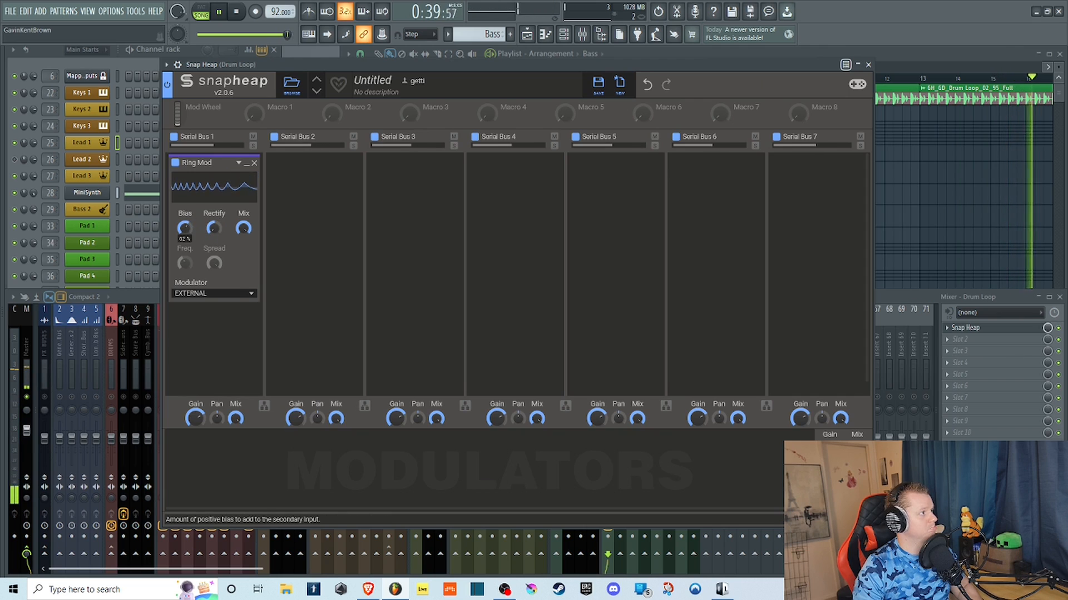
Set the Ring Mod's modulator to Main with Bias at maximum and Rectify centered, and stop playback.
click(200, 293)
click(191, 352)
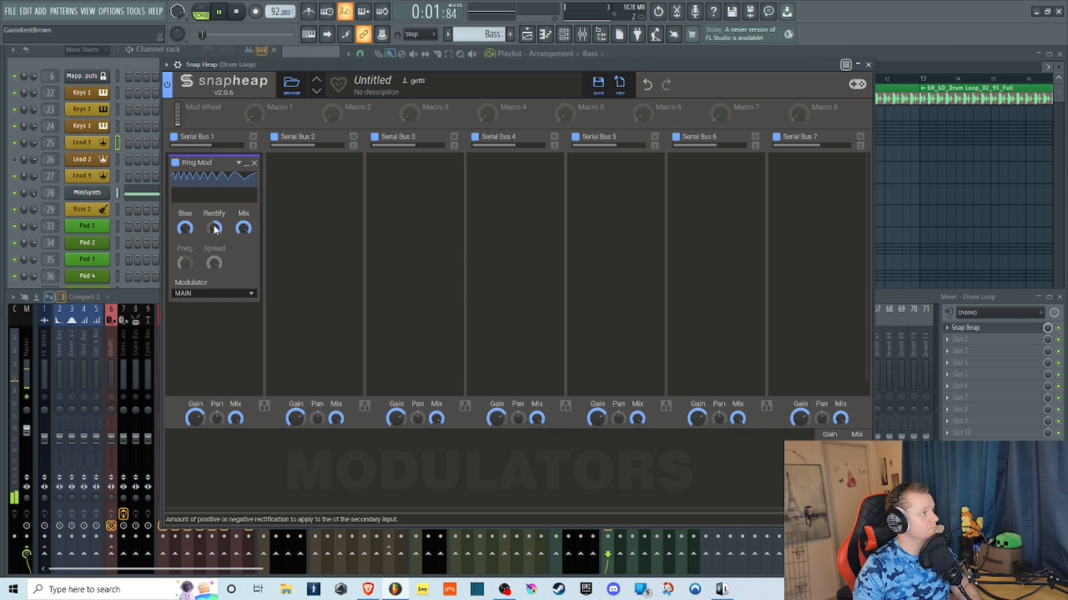
click(236, 11)
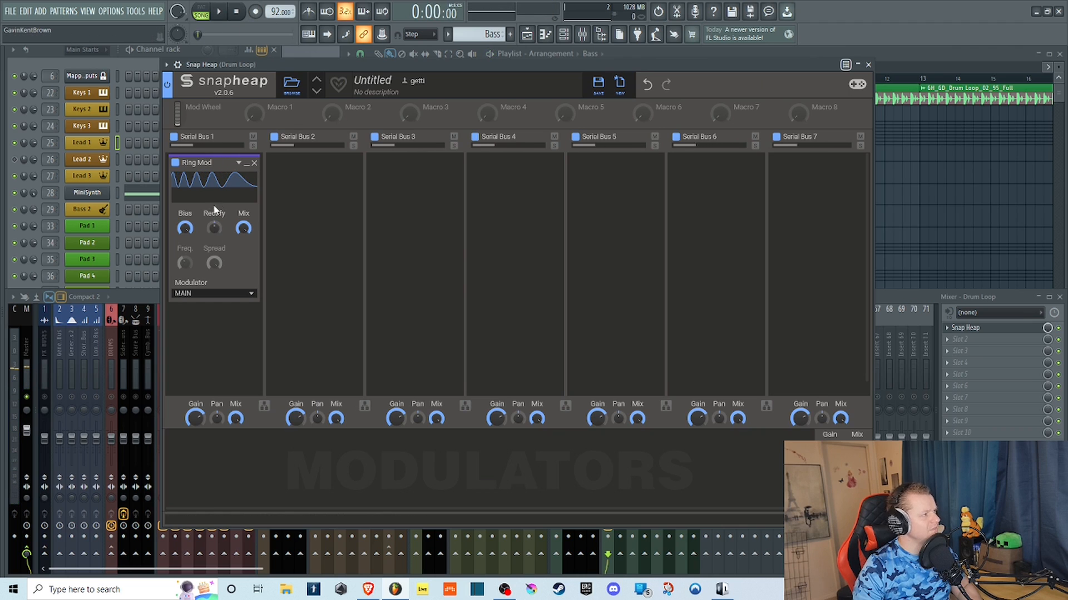
click(199, 294)
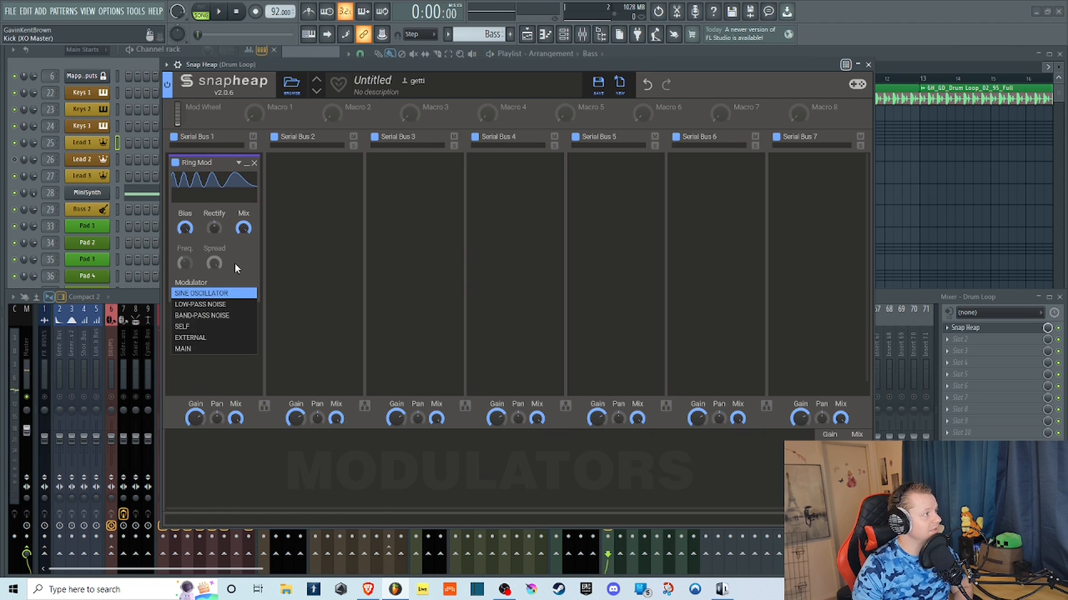
click(240, 268)
Replace the Ring Mod in Serial Bus 1 with a Stereo effect and start playing the drum loop.
click(255, 164)
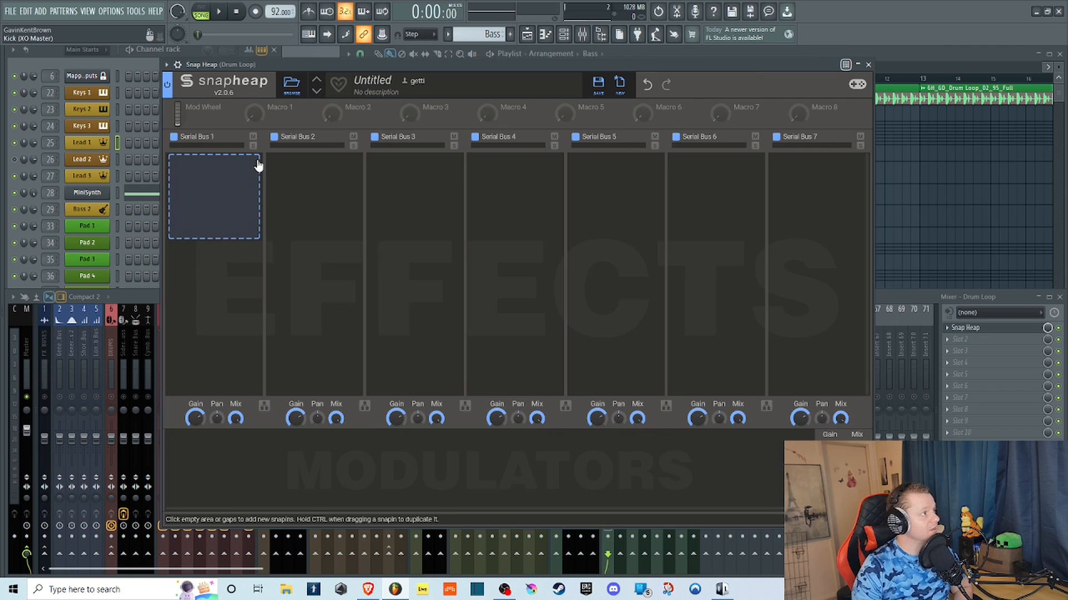
click(223, 177)
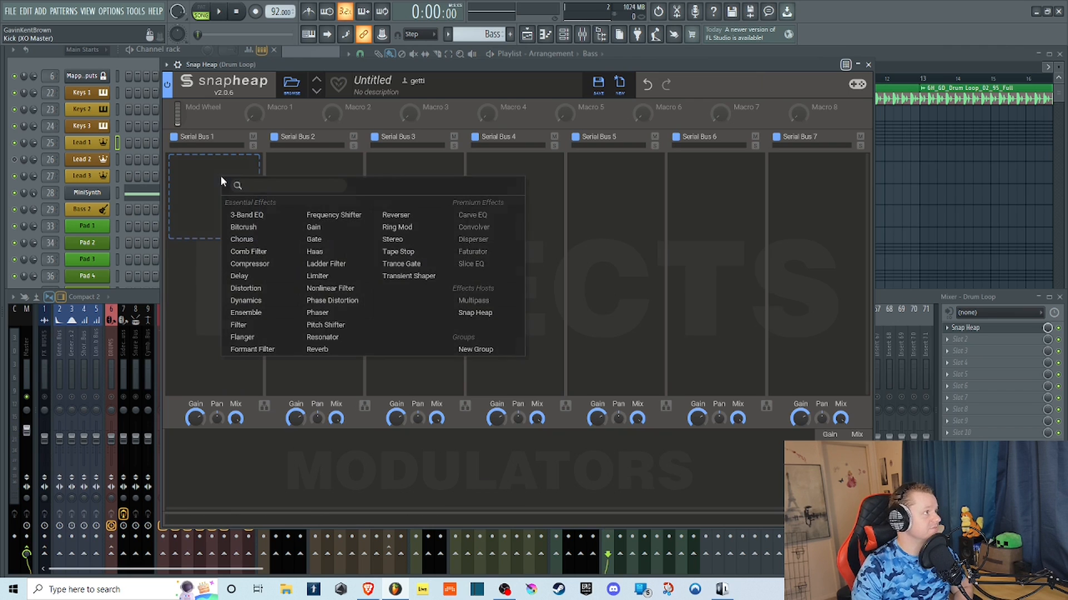
click(393, 240)
click(225, 20)
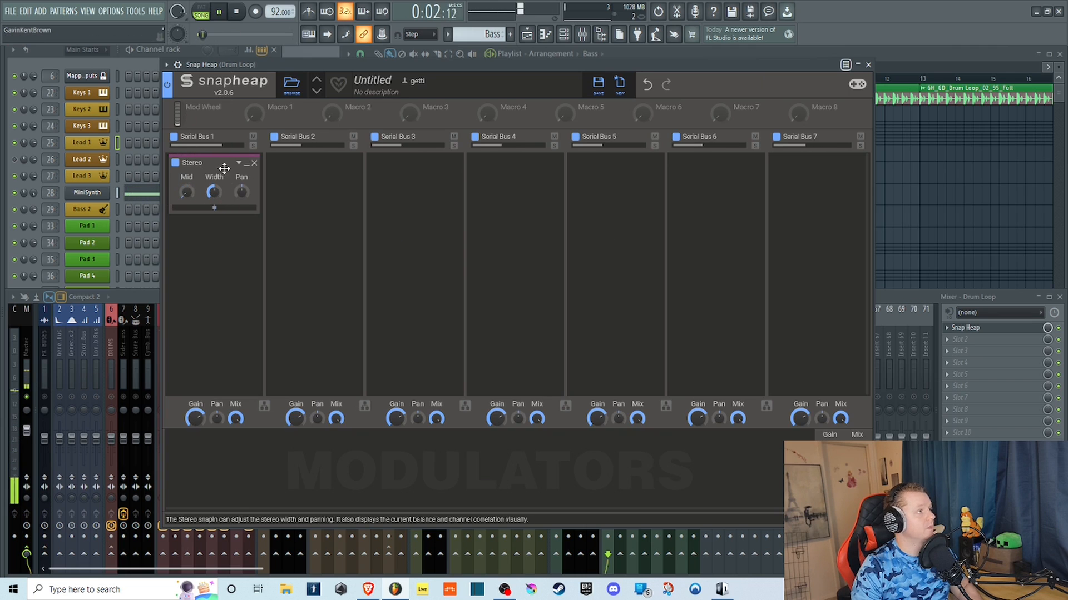
Vary the Stereo effect's Width and Pan, reset Pan to center, raise Mid, and lower Width to minimum.
drag(214, 193, 241, 222)
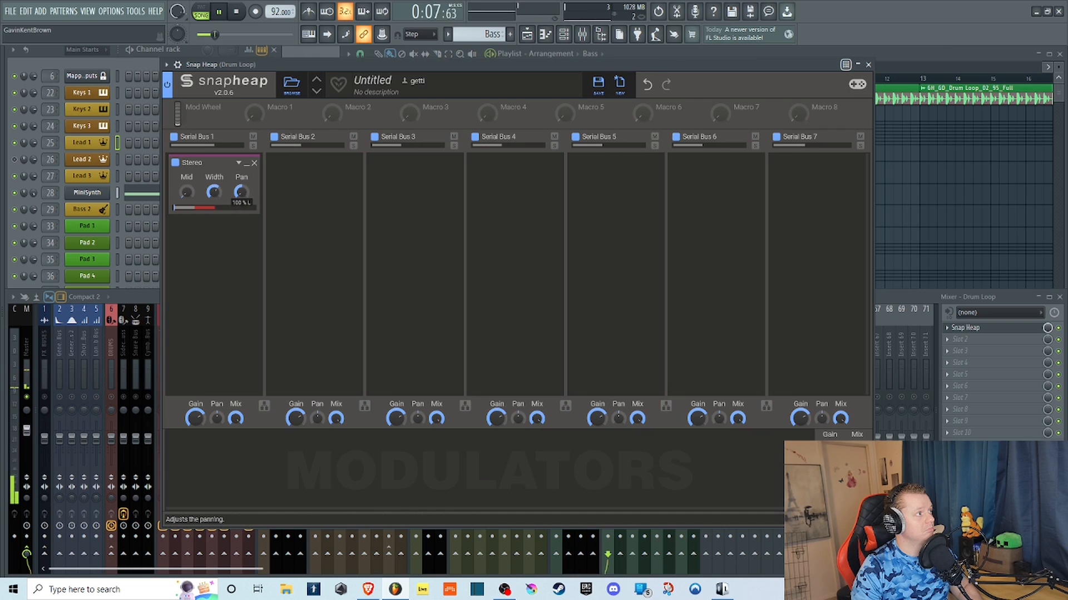
double_click(245, 191)
drag(181, 197, 182, 146)
mouse_move(212, 190)
mouse_down()
mouse_move(211, 222)
mouse_move(212, 190)
mouse_up()
double_click(213, 192)
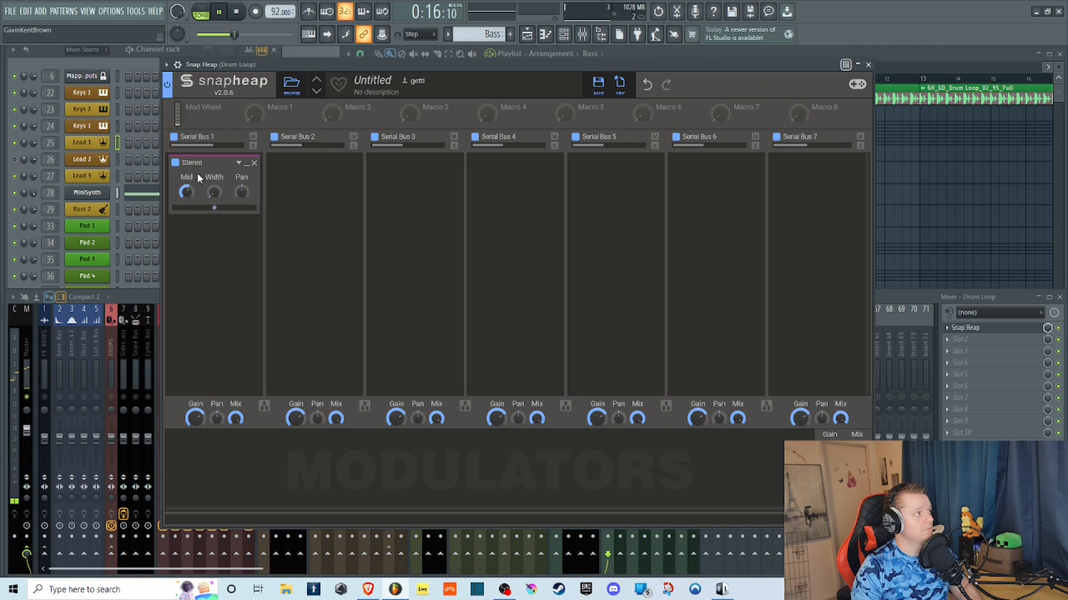
Raise the Stereo effect's Mid and Width, vary Mid down to about 14% and back up, and stop playback.
drag(187, 192, 214, 156)
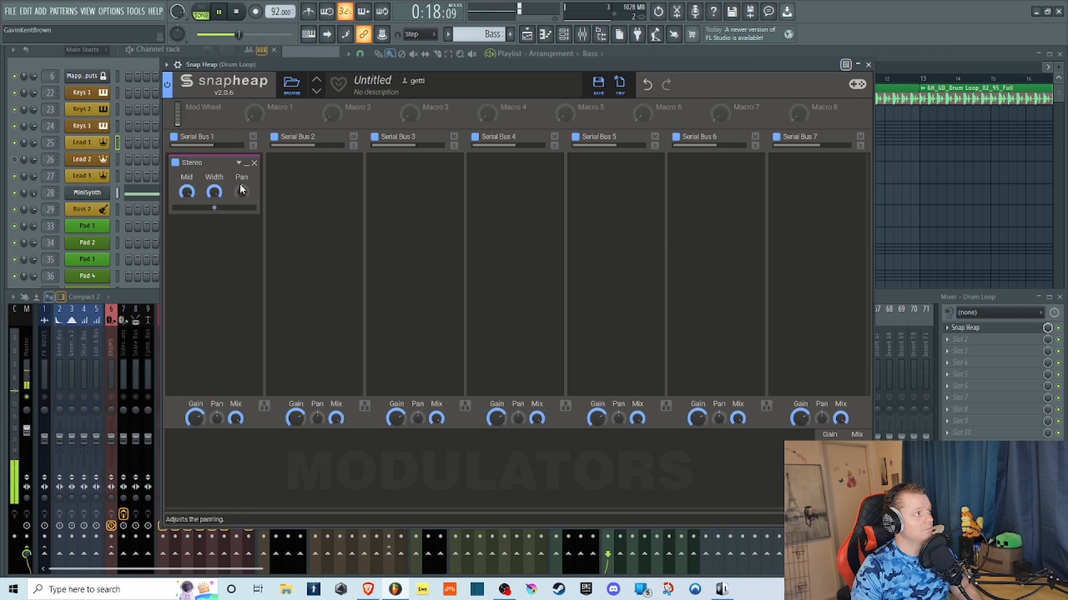
drag(186, 193, 189, 170)
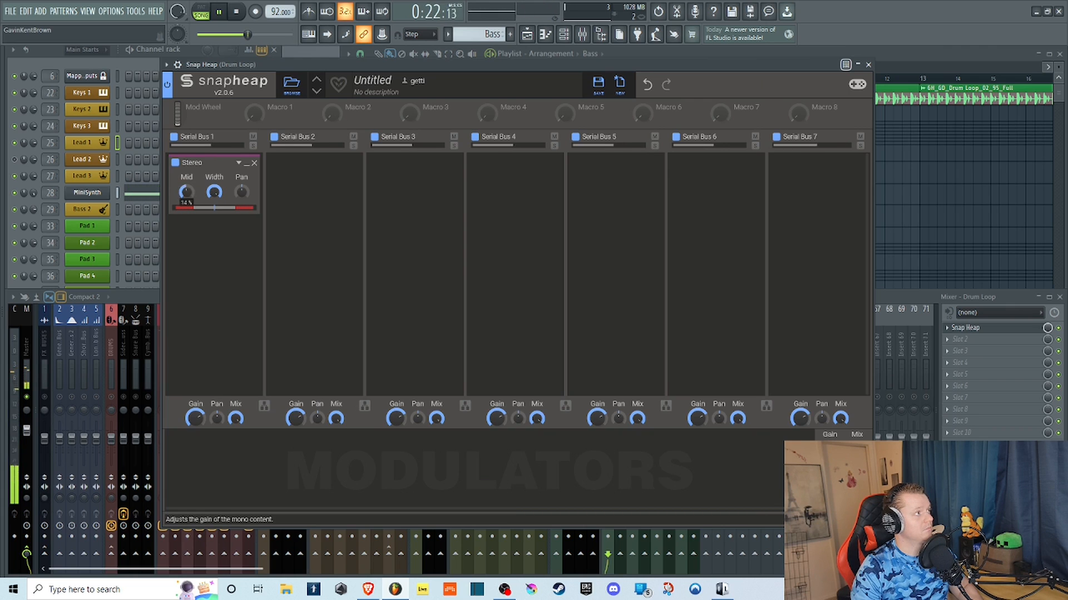
key(space)
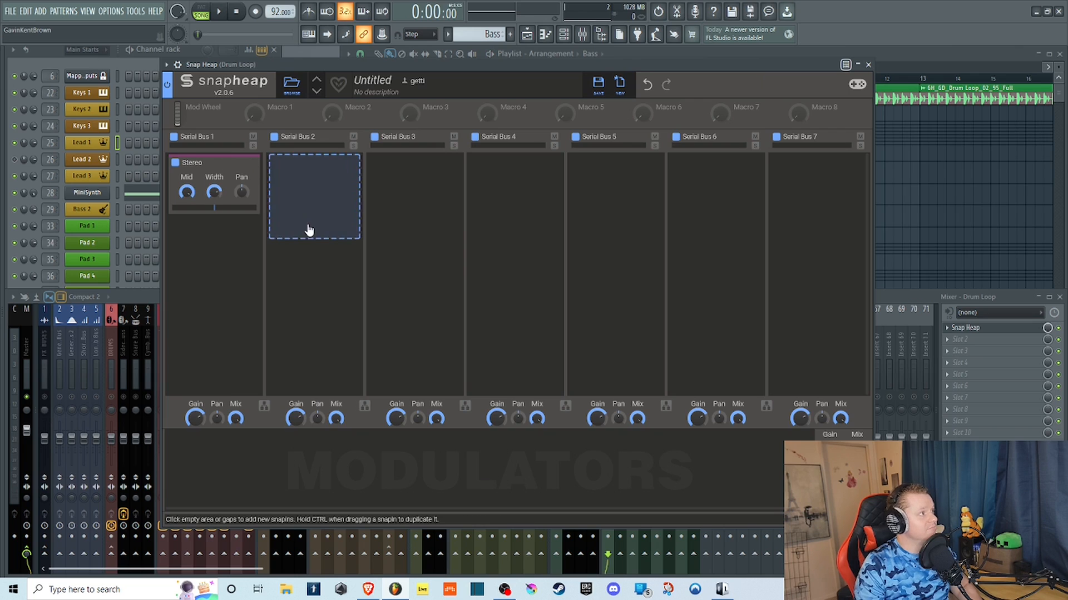
Replace the Stereo effect in Serial Bus 1 with Tape Stop and play the drum loop.
click(254, 162)
click(219, 183)
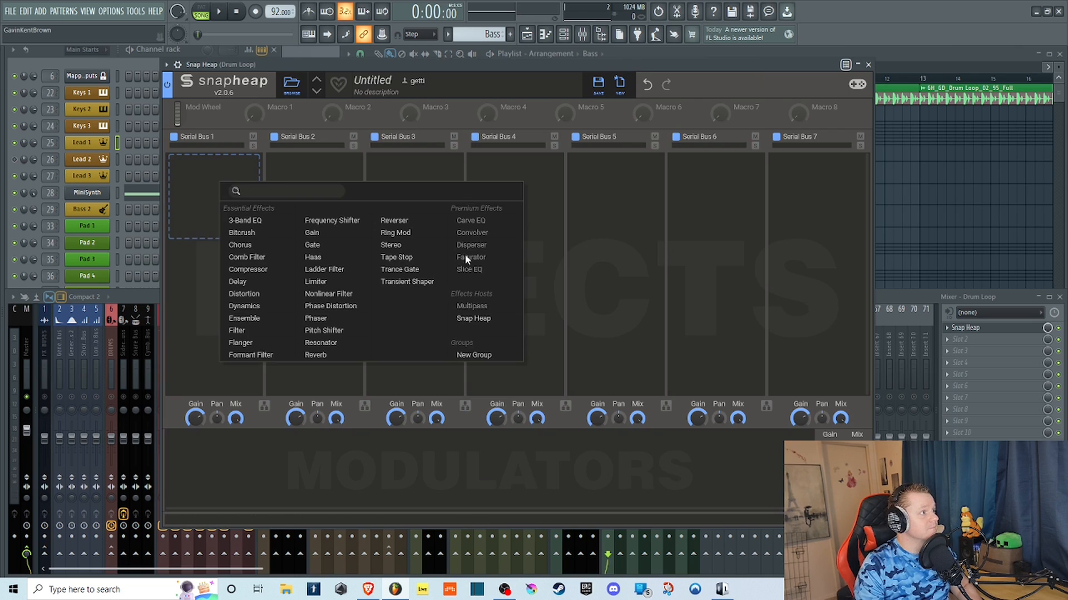
click(397, 257)
click(220, 12)
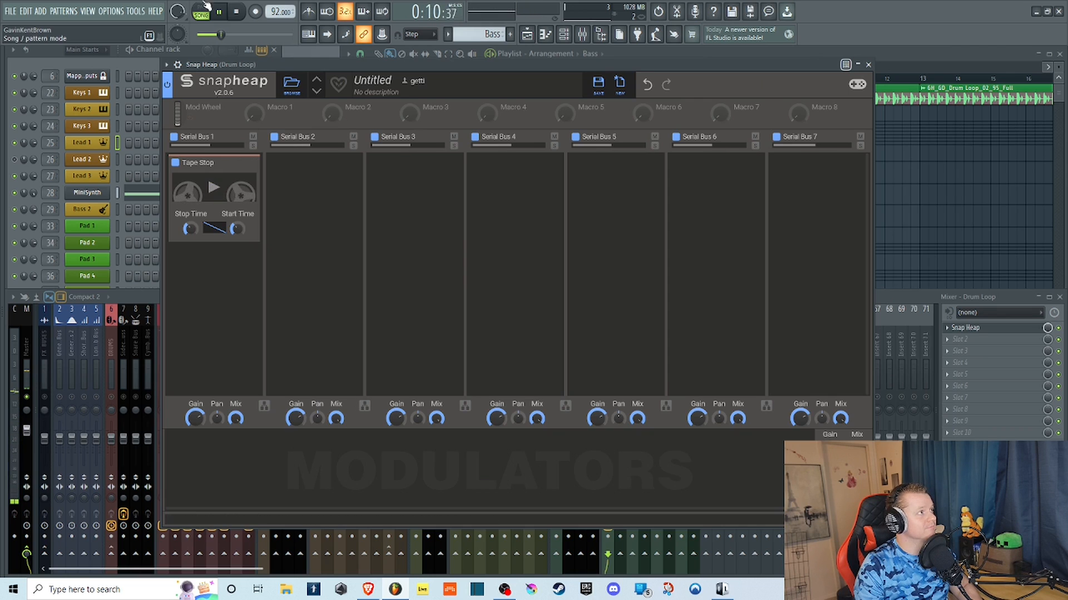
Stop playback and replace Tape Stop in Serial Bus 1 with a Trance Gate.
click(239, 11)
click(259, 161)
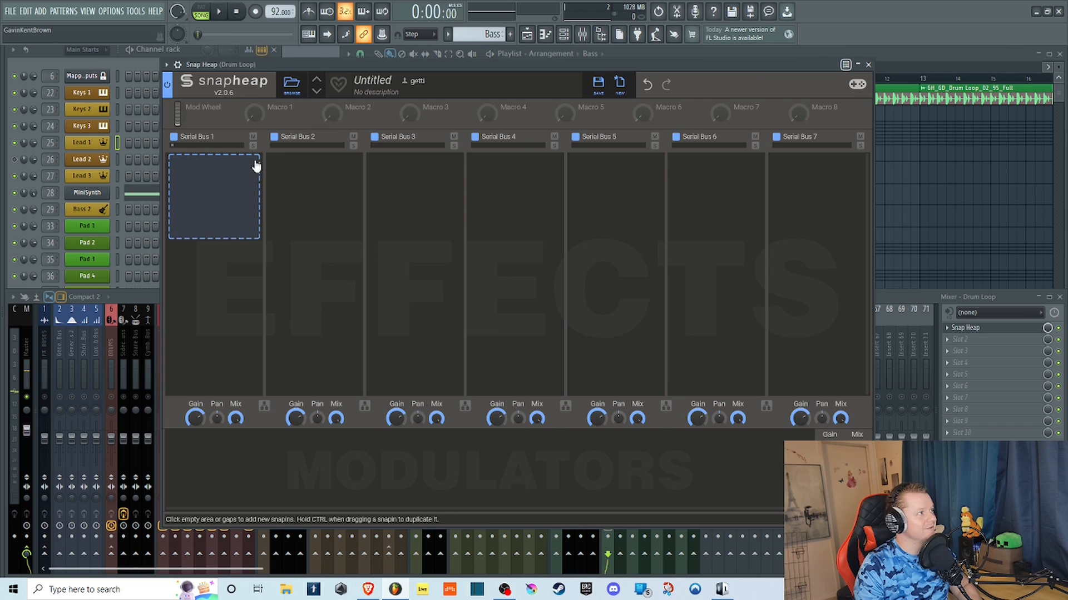
click(232, 191)
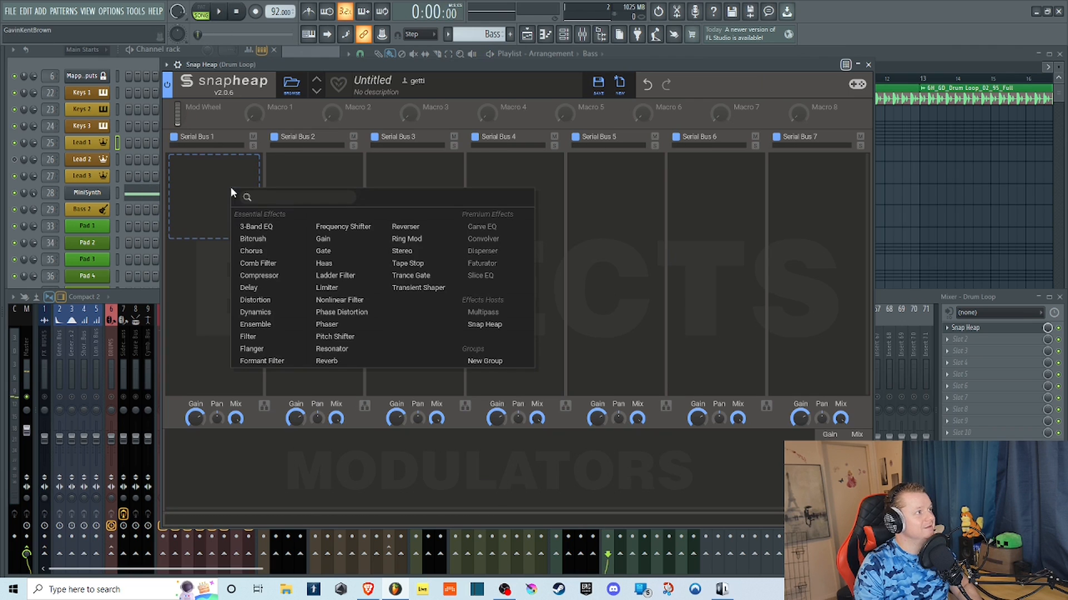
click(414, 275)
Play the drum loop through Trance Gate pattern 3 with attack and sustain at minimum and release at maximum.
key(space)
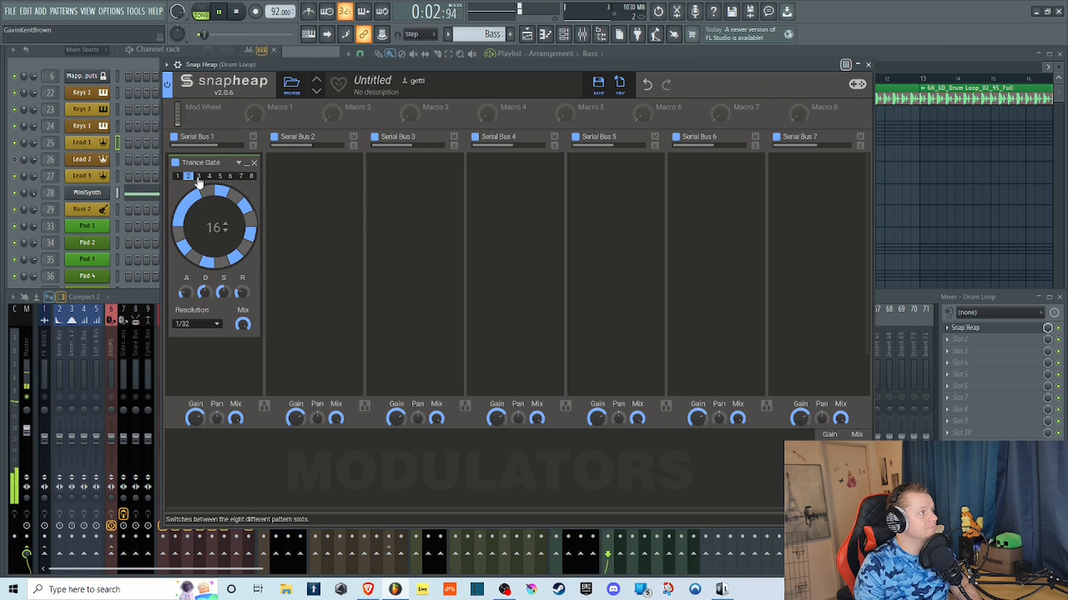
click(199, 176)
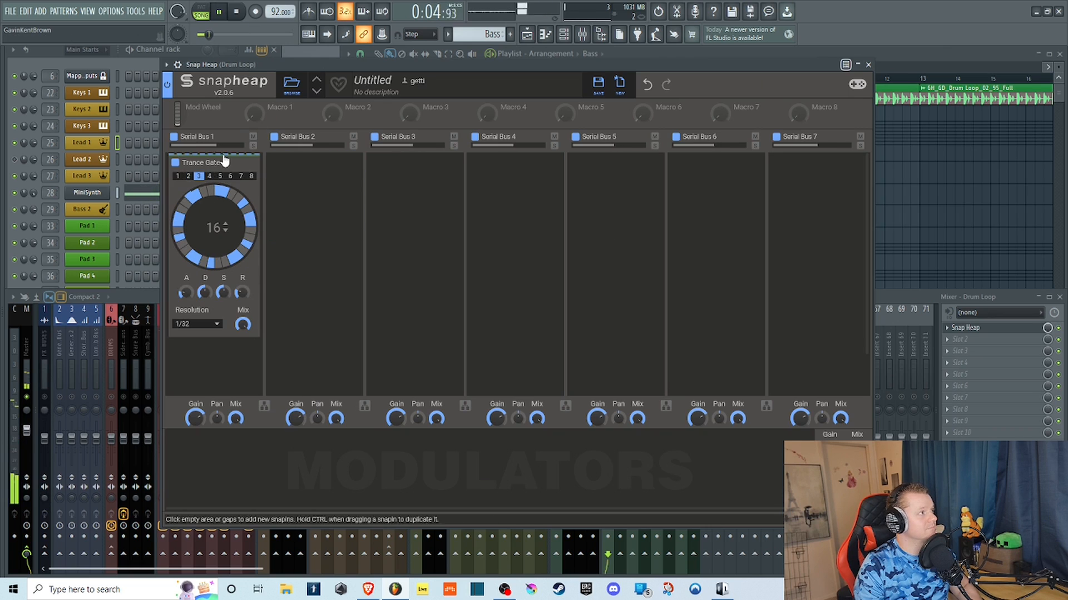
drag(185, 292, 222, 303)
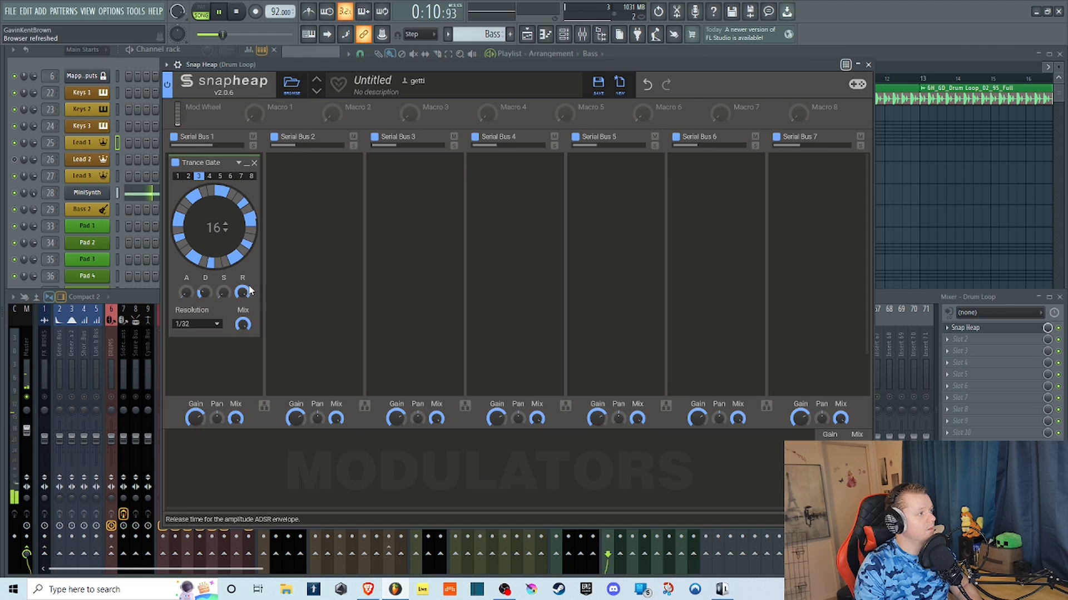
Try the Trance Gate's Resolution at 1/8 and 1/64, and return it to 1/32.
click(217, 324)
click(204, 274)
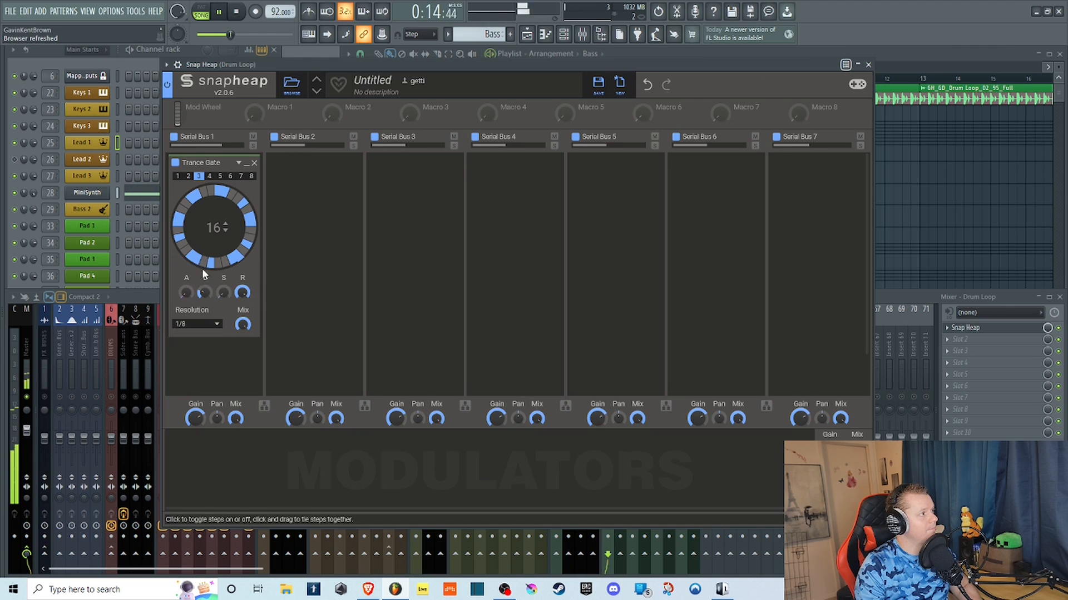
click(214, 325)
click(216, 328)
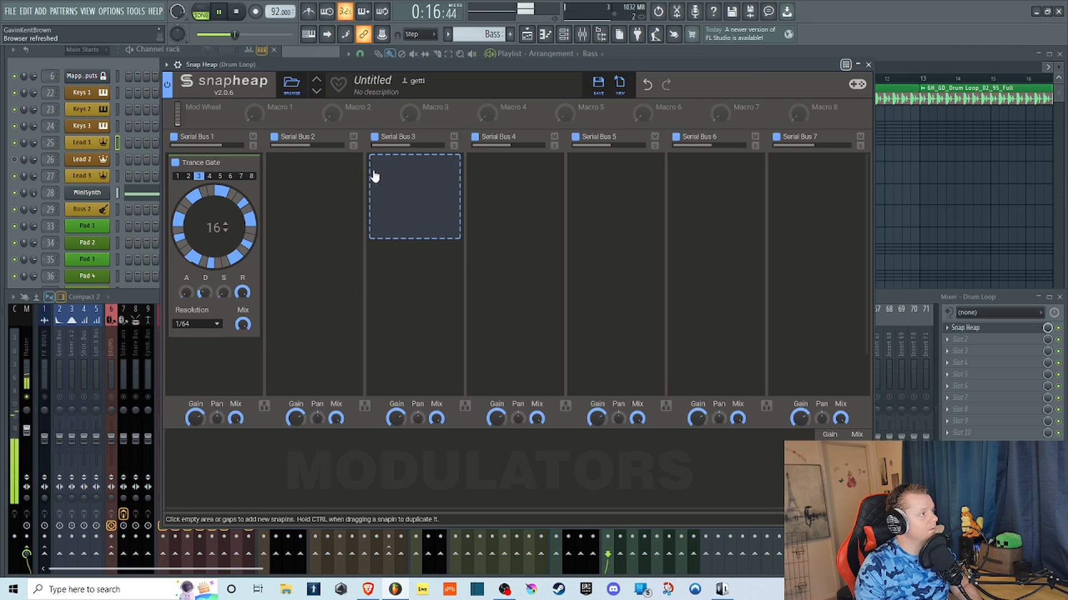
click(215, 325)
click(206, 309)
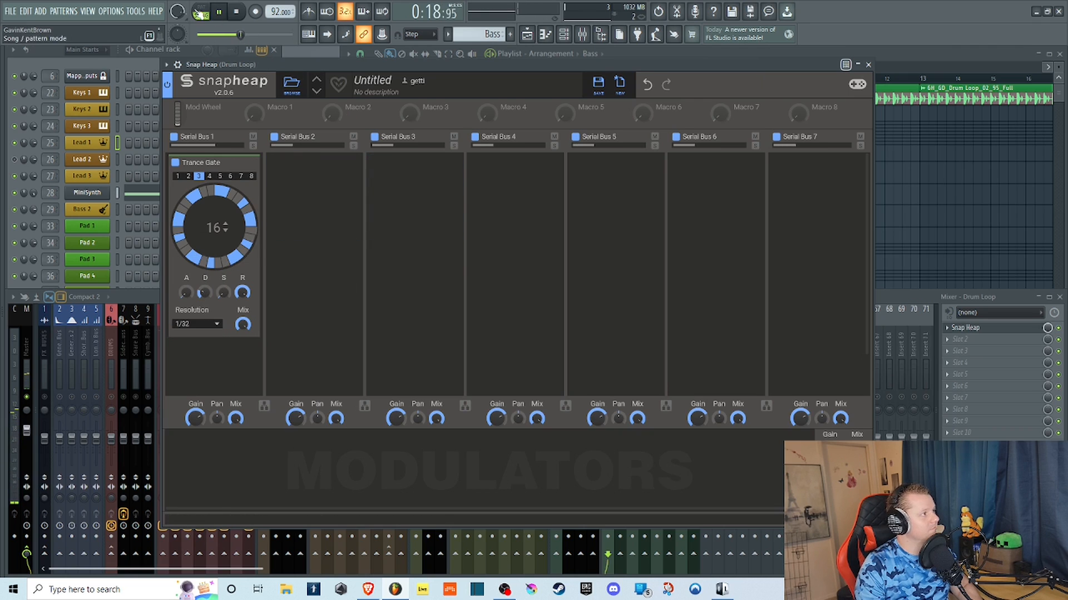
Stop playback and set the Trance Gate's pattern length to 33 steps.
key(space)
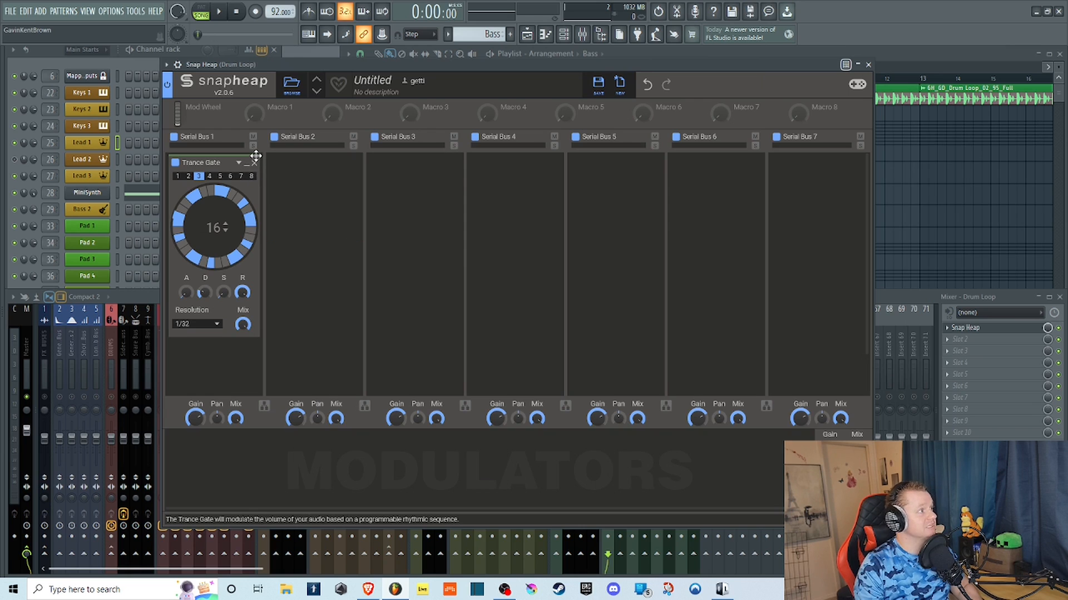
click(225, 231)
click(224, 230)
click(225, 225)
click(225, 225)
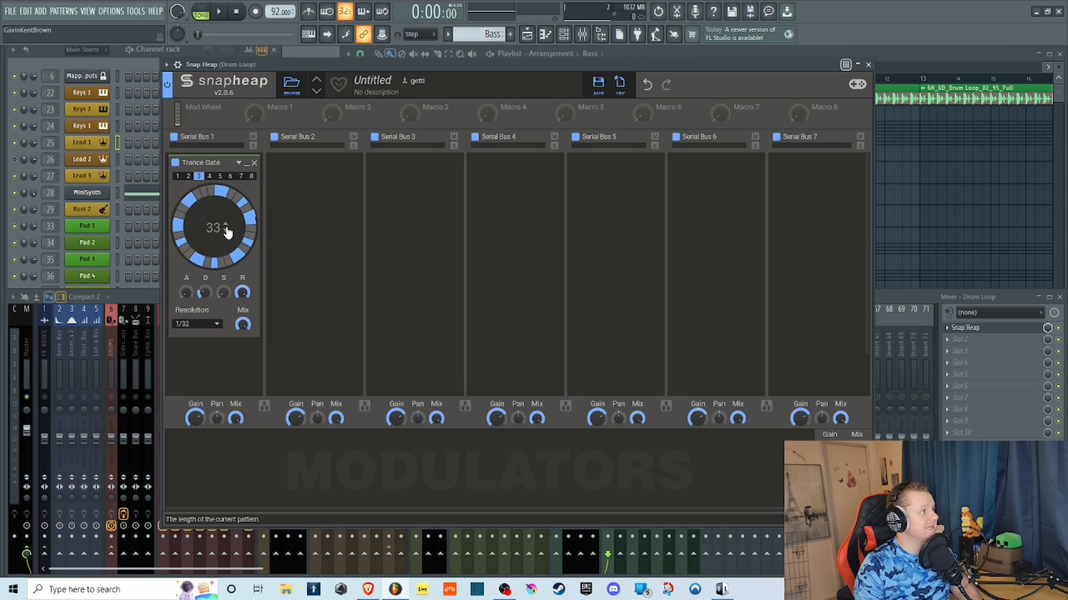
Replace the Trance Gate in Serial Bus 1 with a Transient Shaper.
click(254, 163)
click(240, 181)
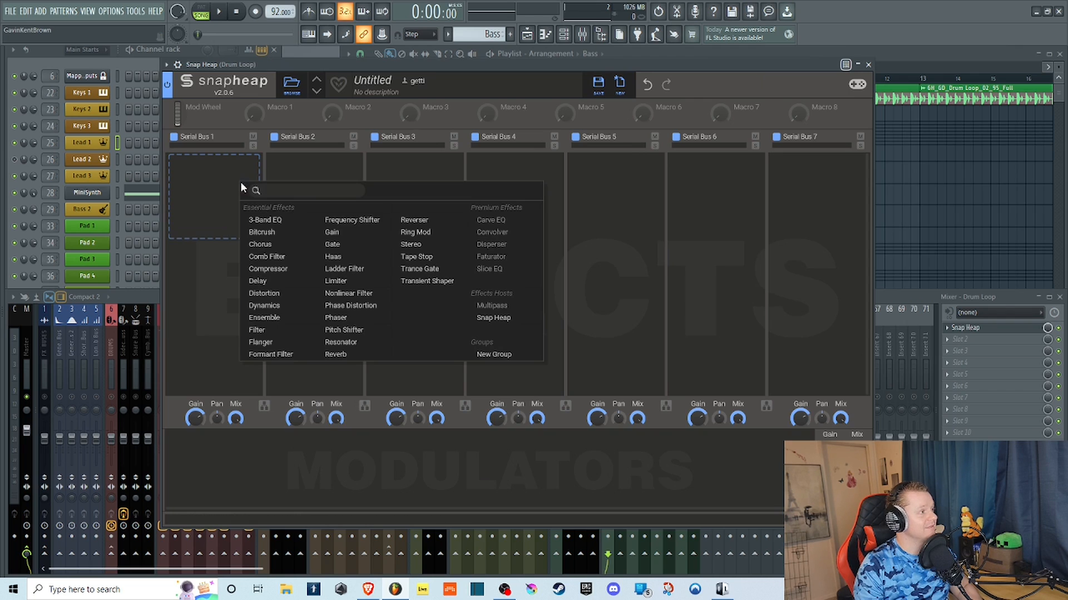
click(436, 286)
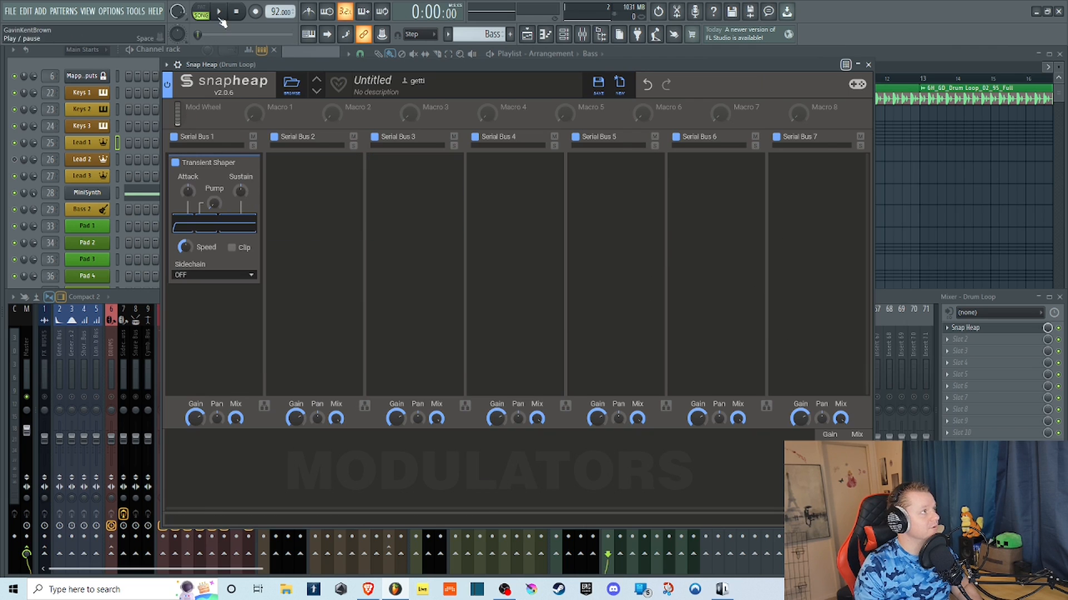
Play the drum loop while varying the Transient Shaper's Attack, Sustain and Pump, leaving all three raised.
key(space)
drag(188, 191, 210, 245)
drag(245, 189, 245, 158)
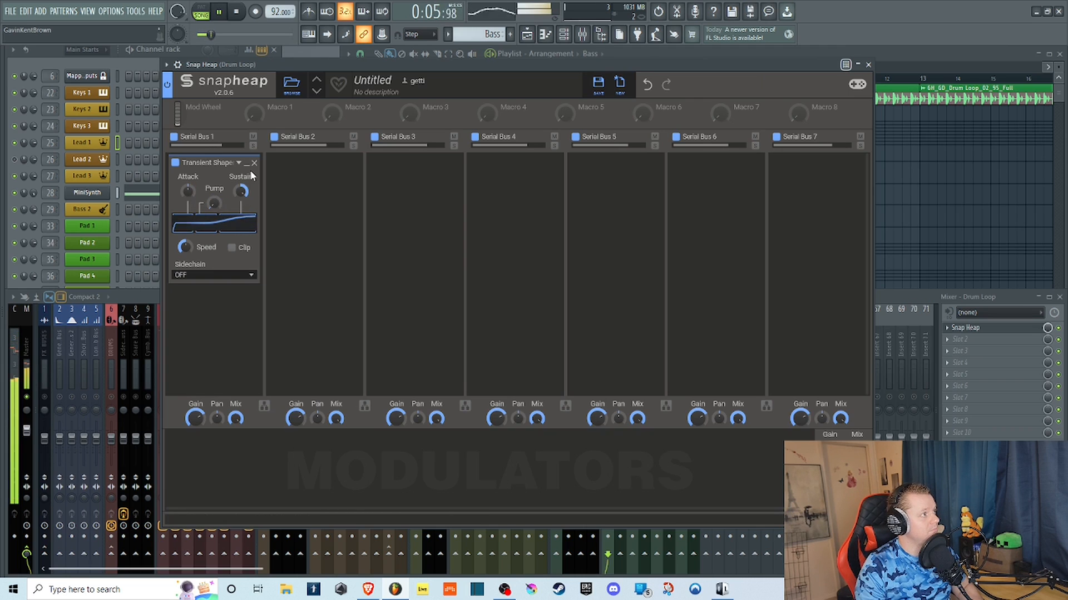
drag(201, 211, 215, 239)
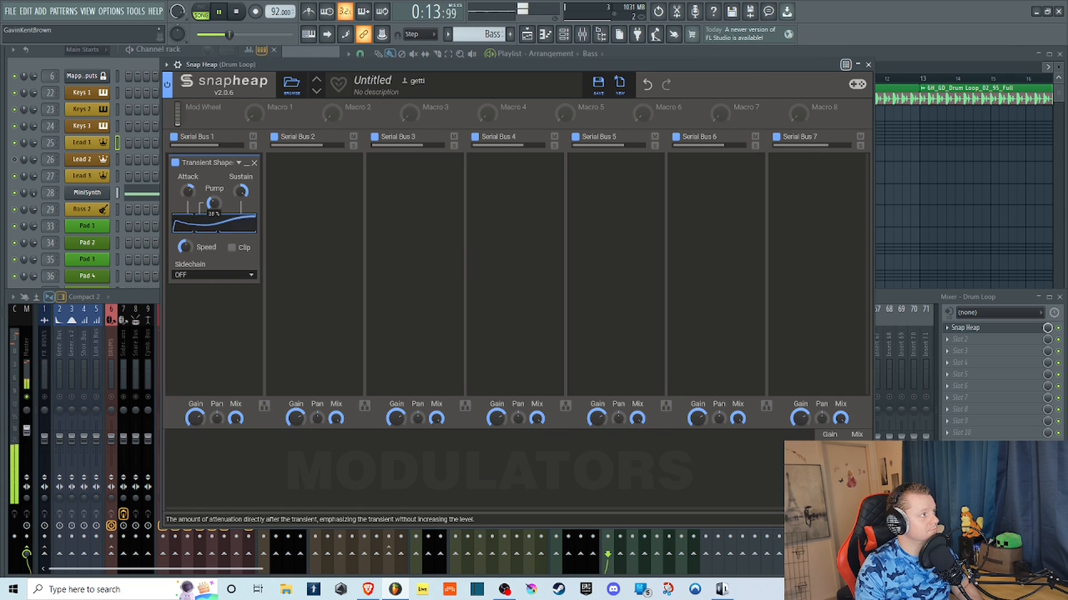
drag(241, 192, 241, 144)
Raise the Transient Shaper's Speed, switch Clip on and off again, and reset Speed to its default.
drag(189, 247, 189, 233)
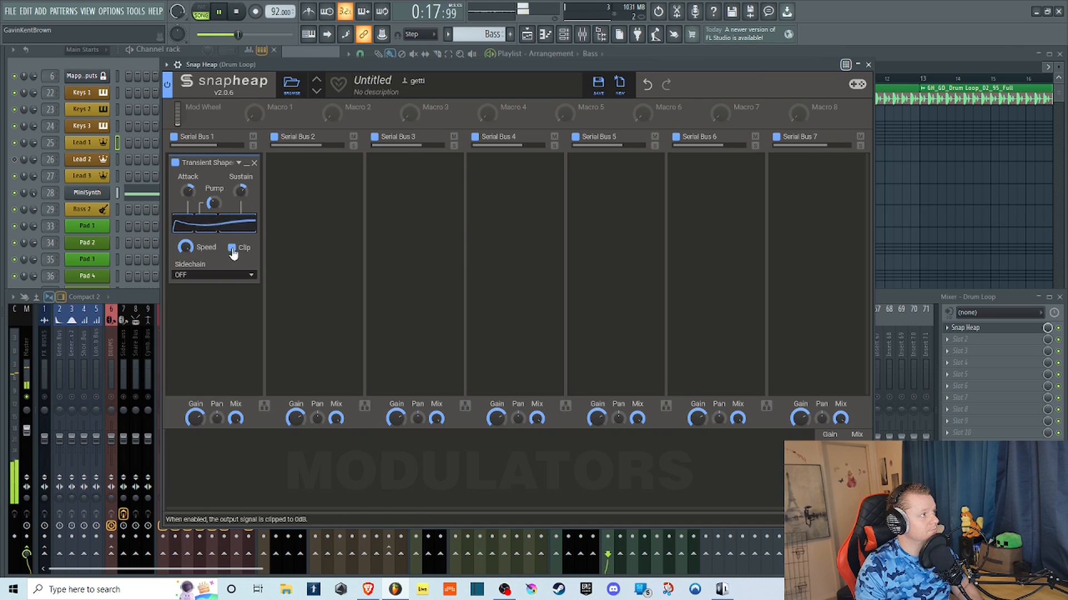
click(232, 248)
click(234, 249)
double_click(186, 249)
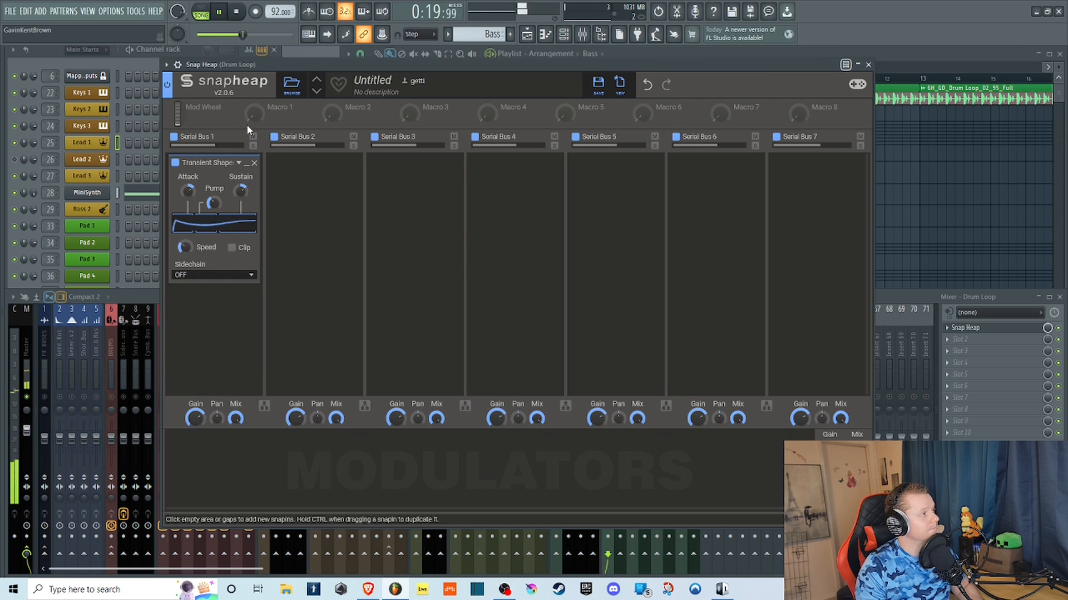
Stop playback and remove the Transient Shaper from Serial Bus 1.
click(237, 16)
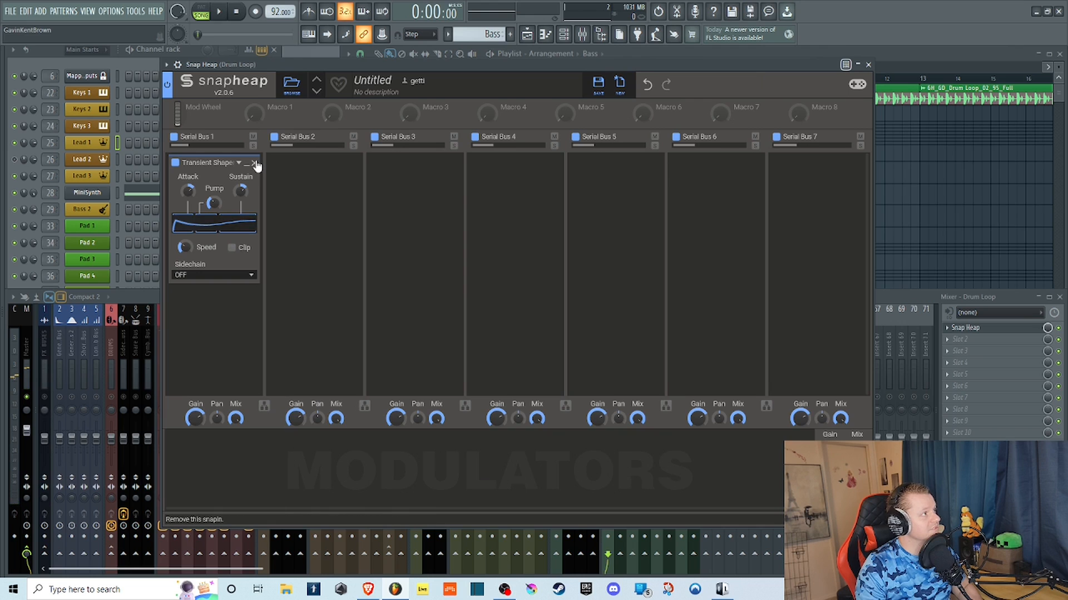
click(255, 164)
Examine which effects and modulators can be added, without adding any of them.
click(220, 158)
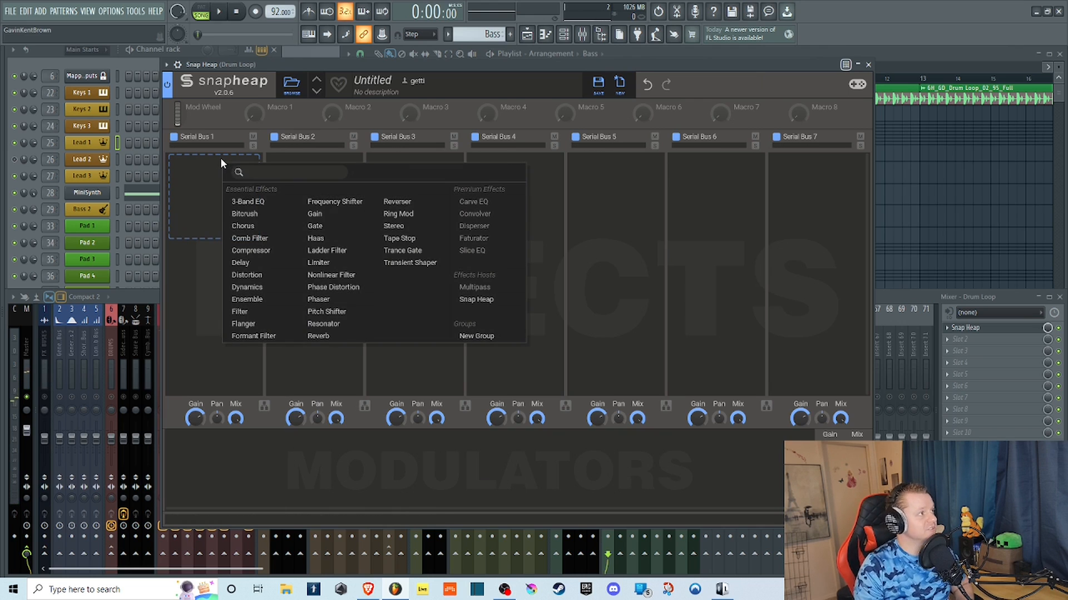
click(178, 305)
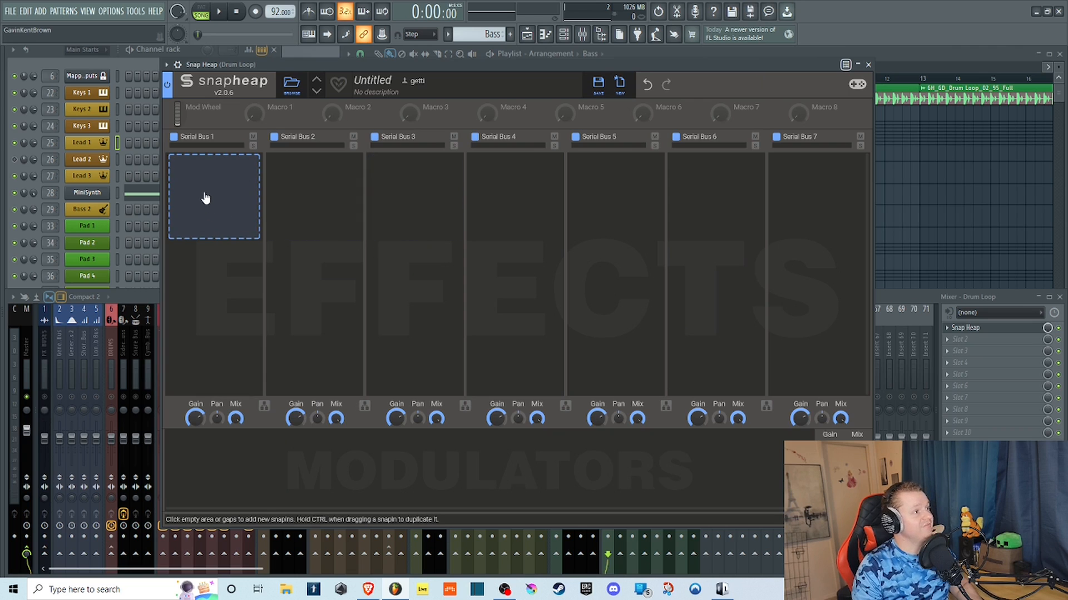
click(259, 467)
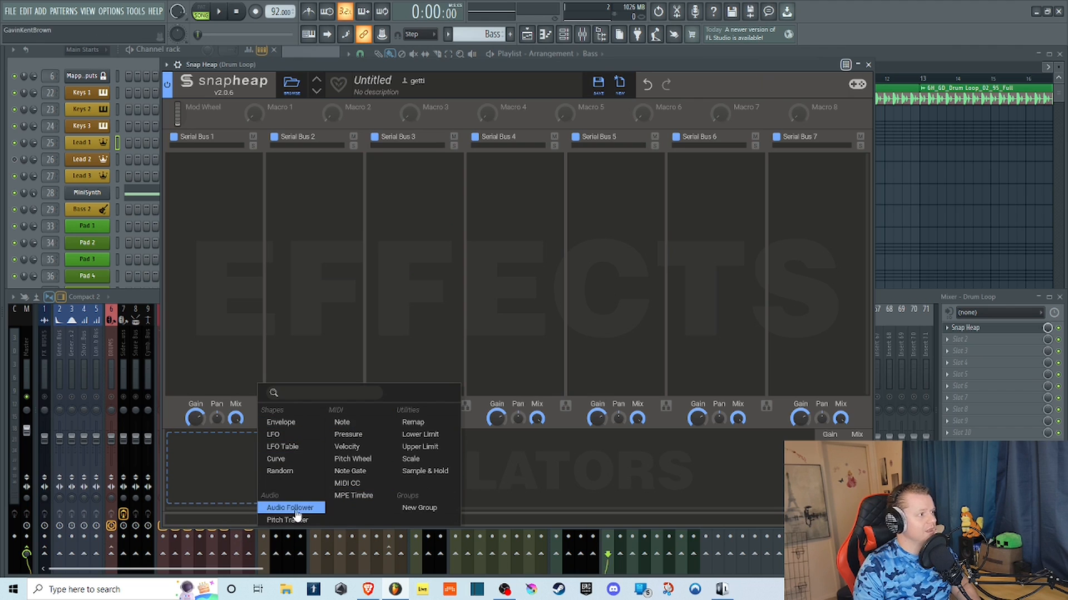
click(172, 413)
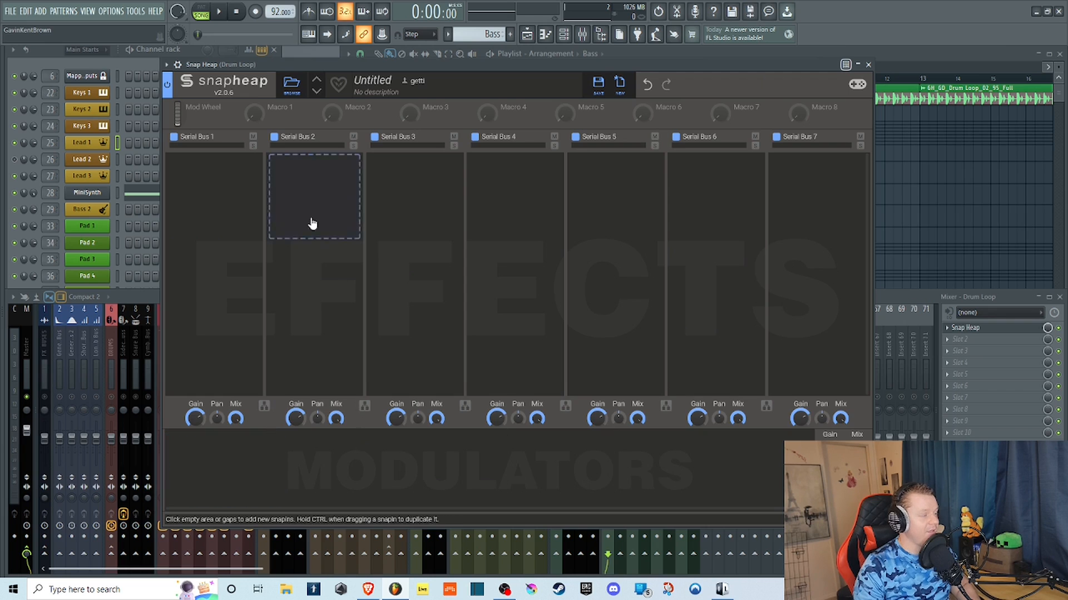
drag(236, 62, 221, 66)
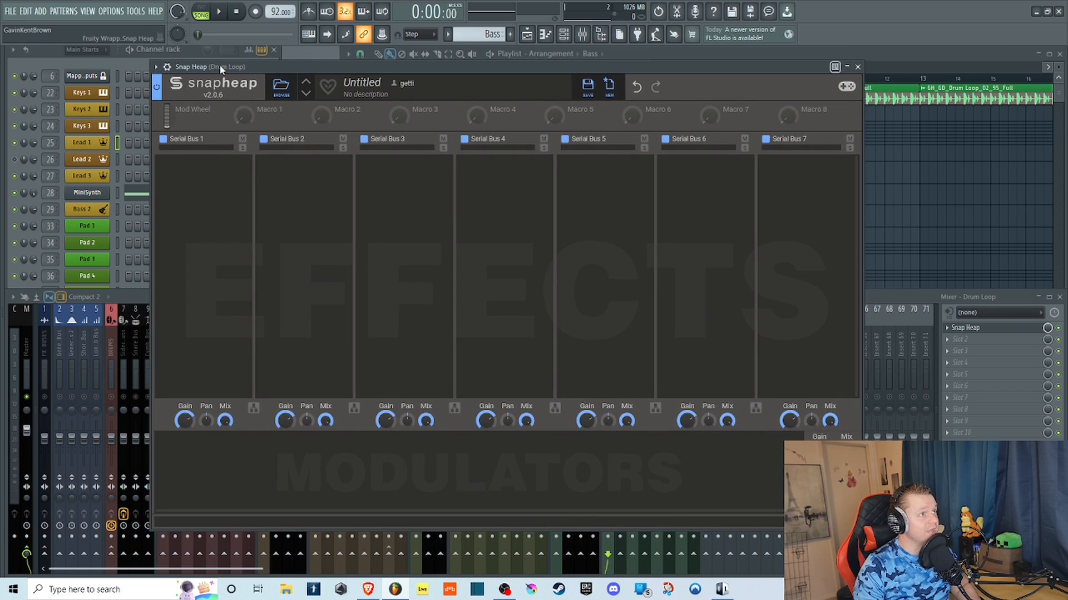
click(204, 195)
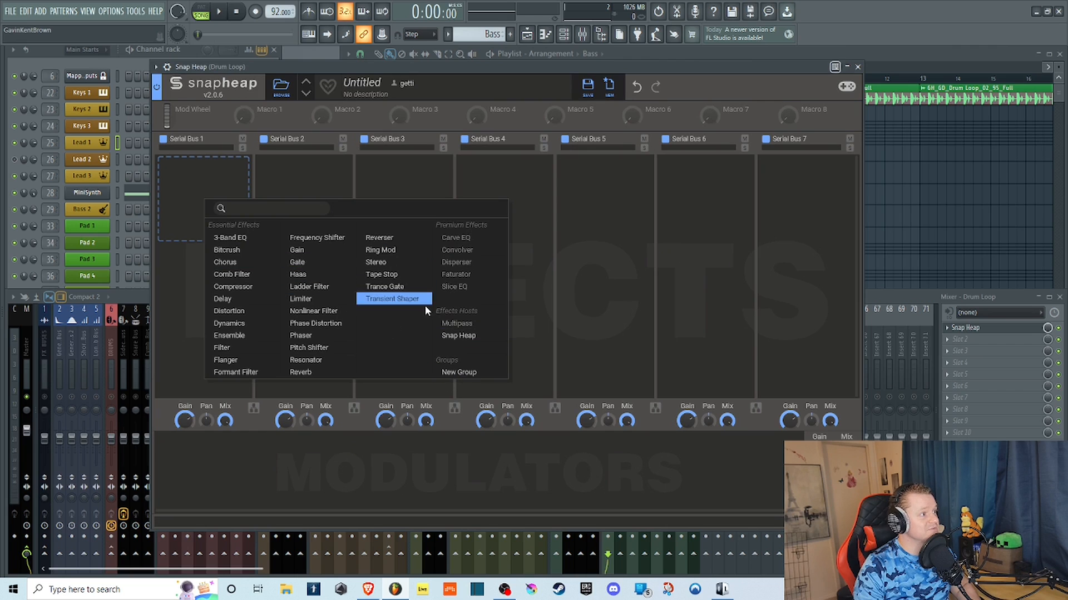
click(189, 173)
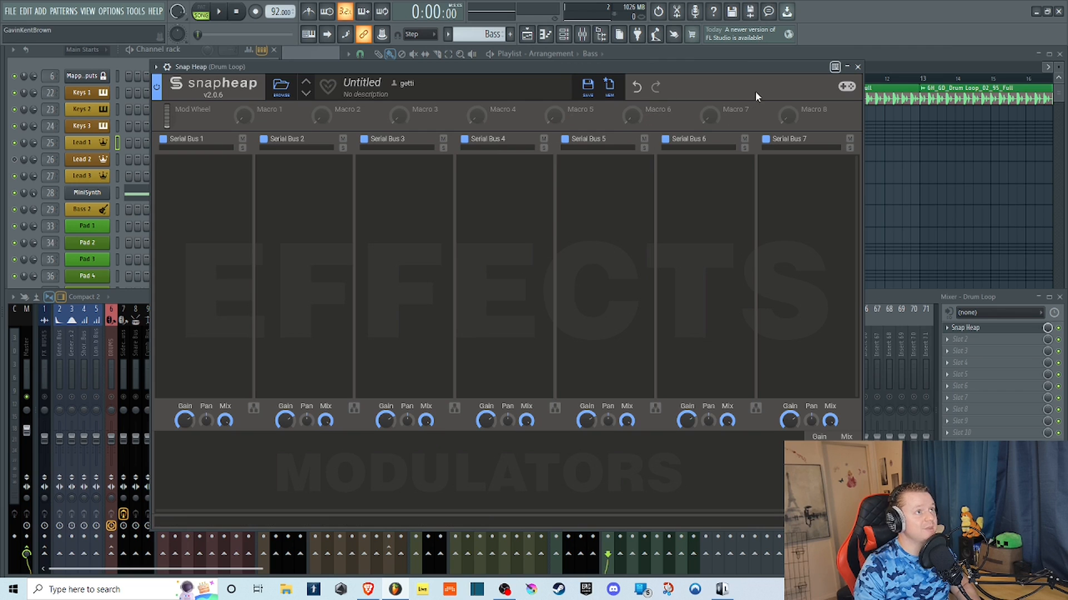
drag(447, 63, 510, 57)
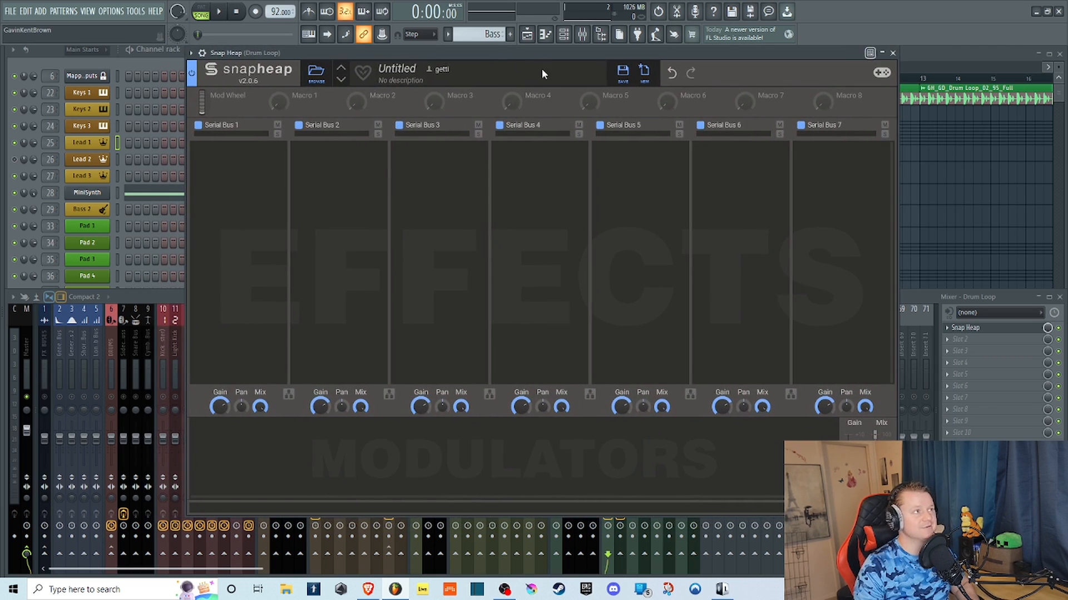
click(218, 177)
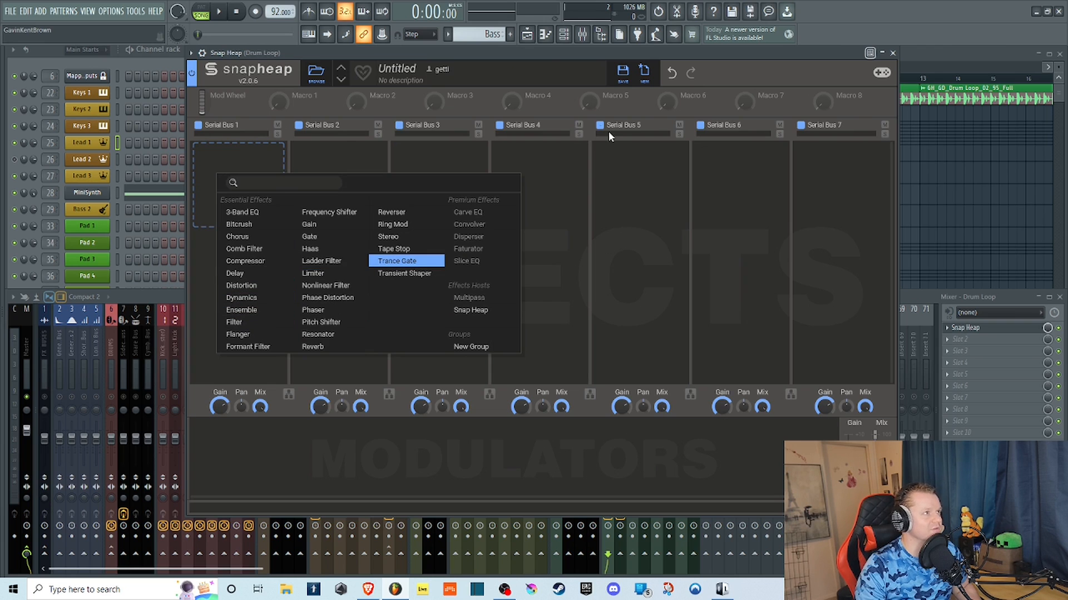
drag(531, 53, 508, 58)
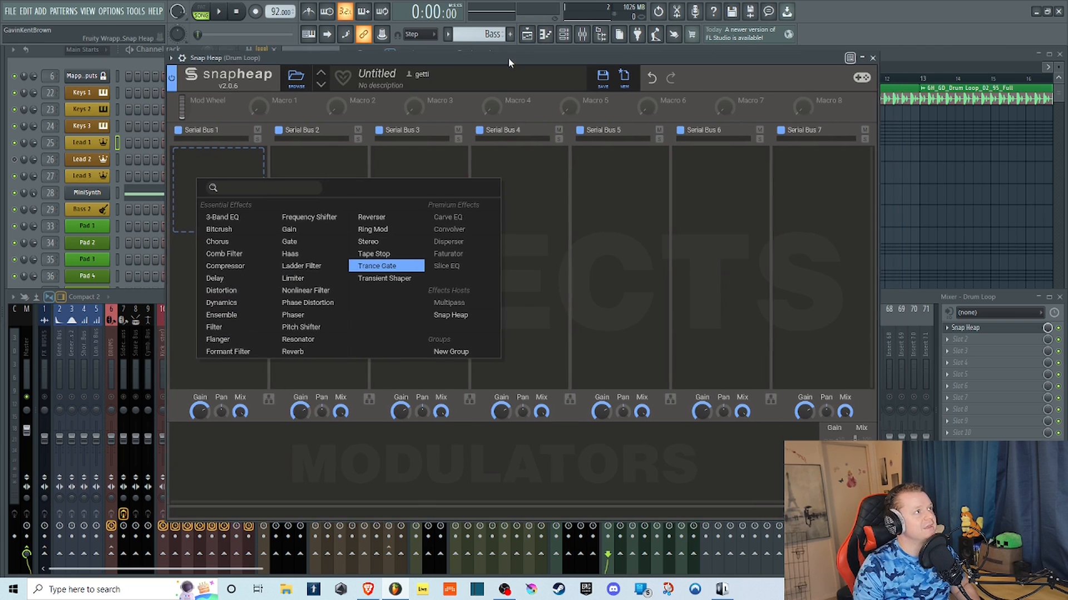
click(226, 168)
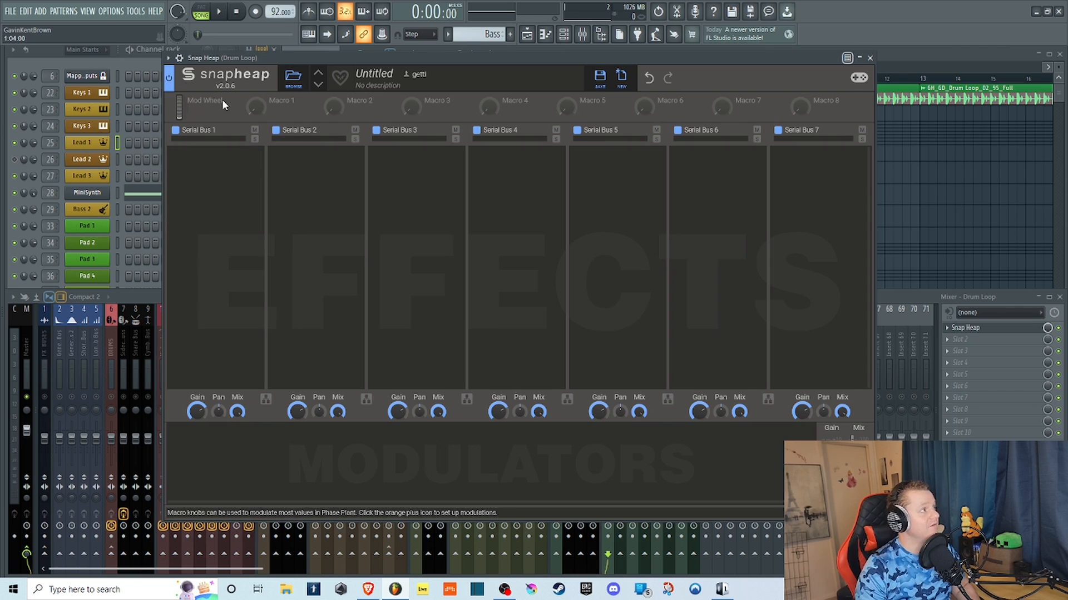
click(212, 177)
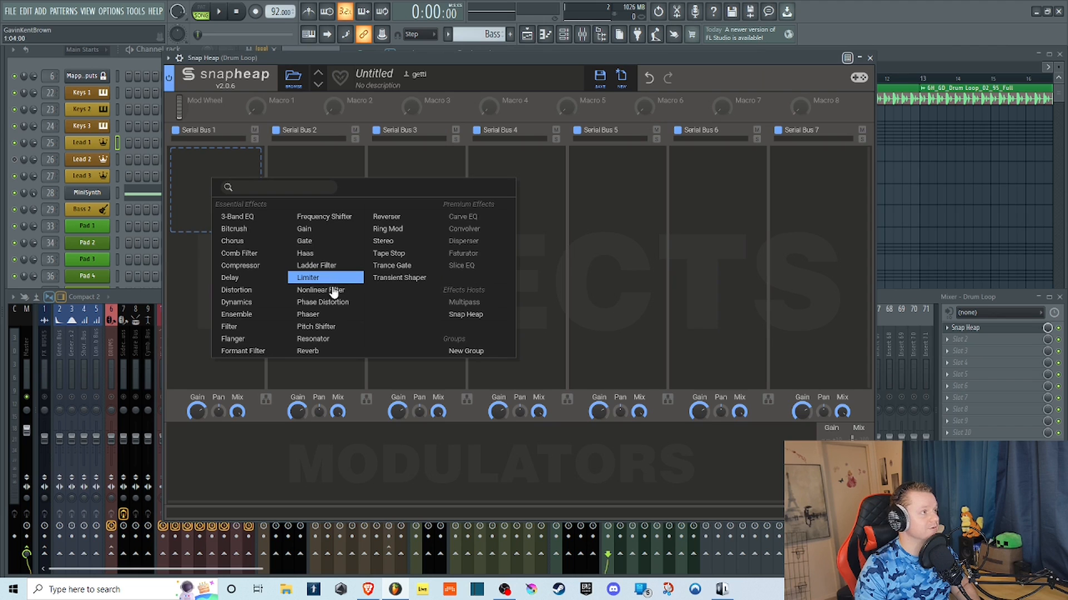
click(210, 167)
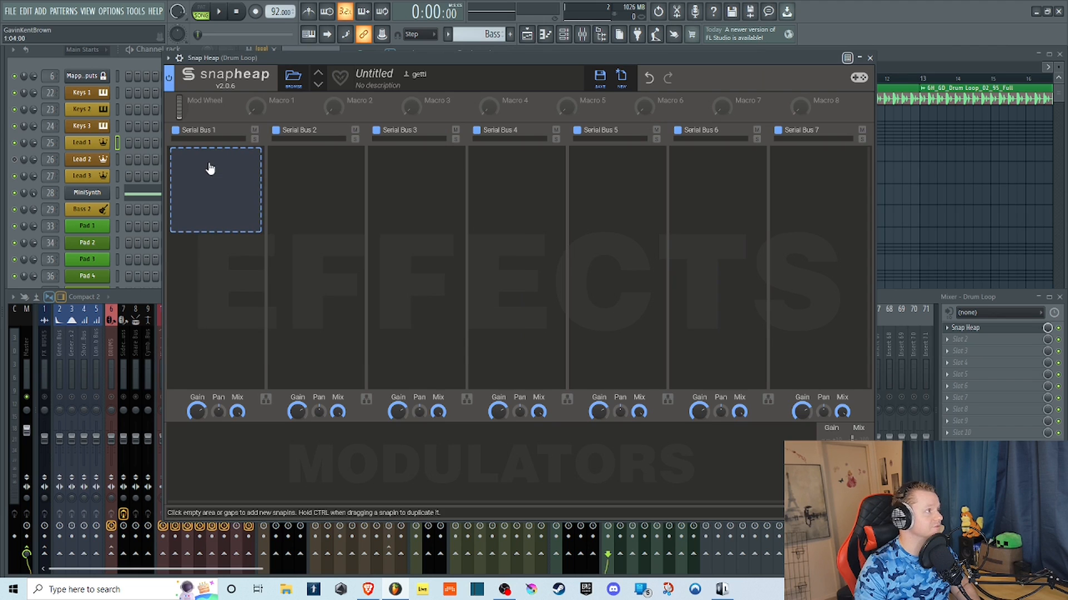
Close the Snap Heap plugin window on the Drum Loop mixer track.
click(870, 57)
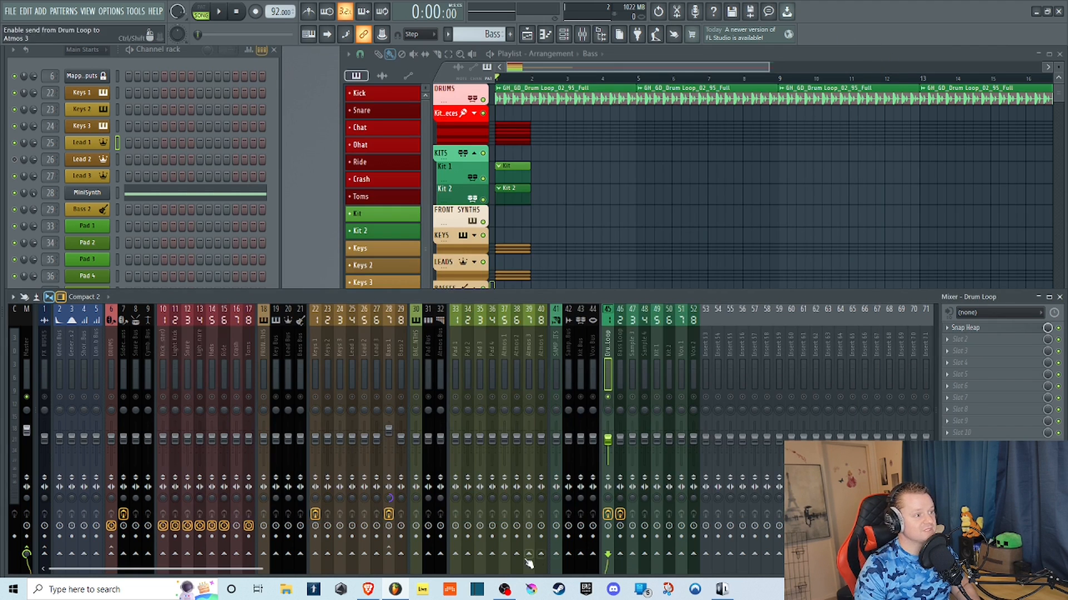
mouse_move(504, 590)
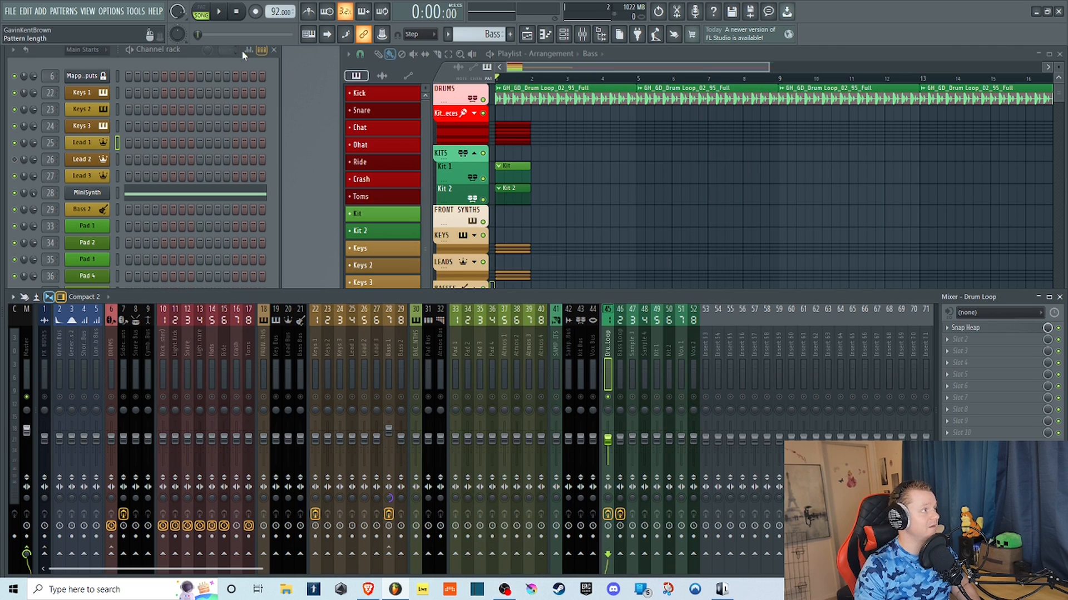